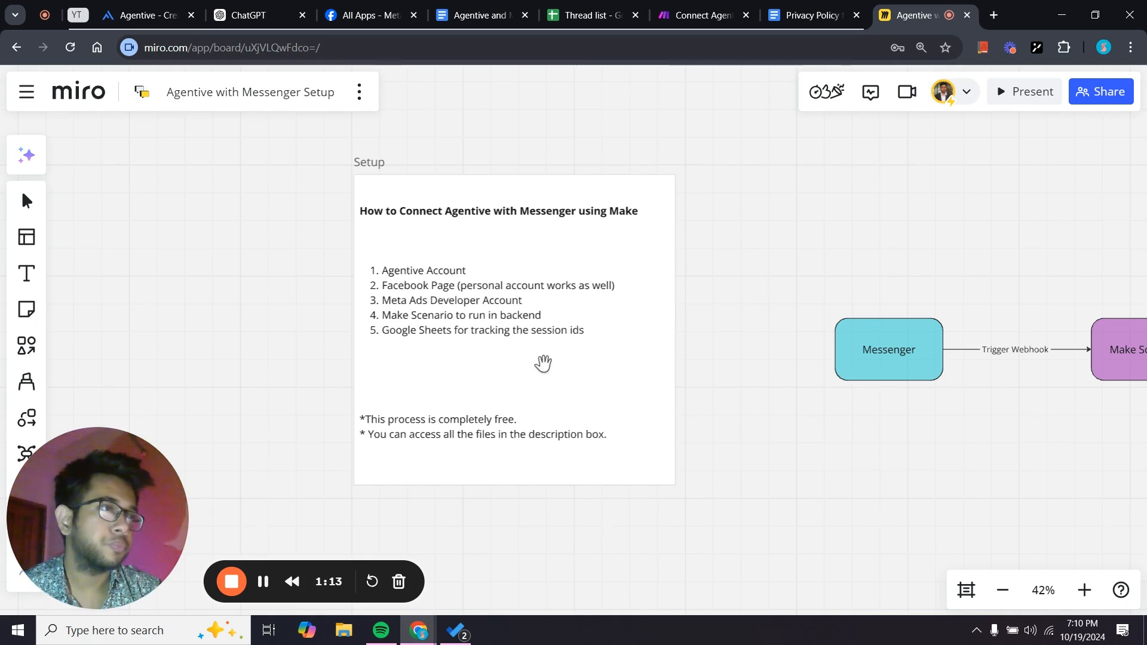
Zoom around the Miro board and frame the Setup card beside the flow.
scroll(543, 363, "down", 1)
scroll(543, 363, "up", 3)
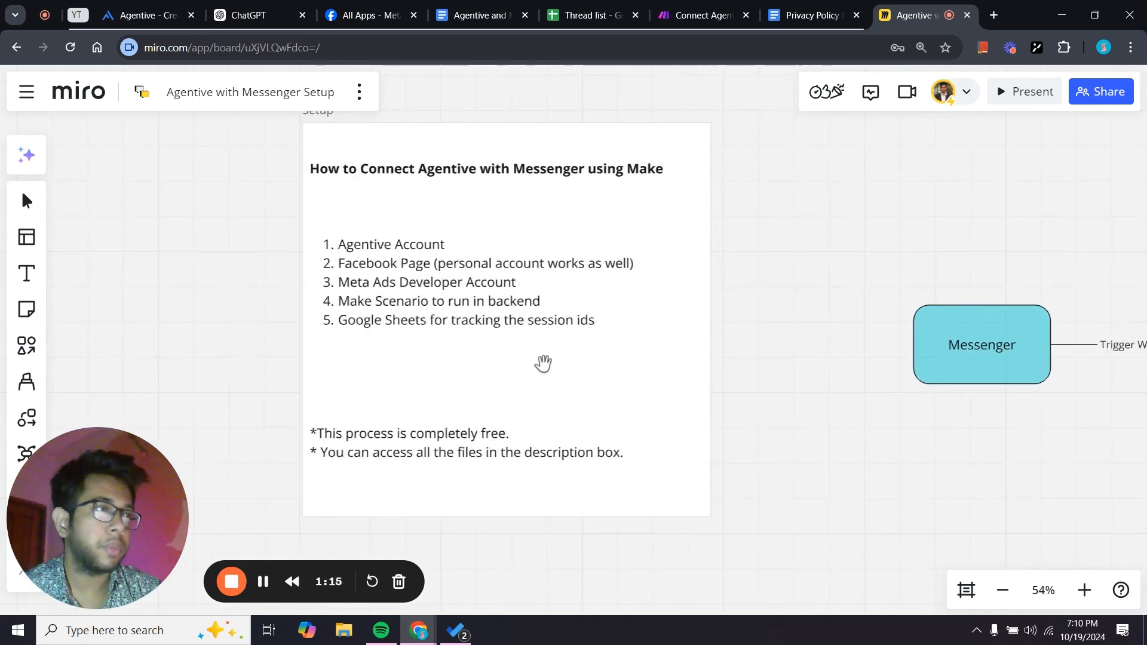
scroll(543, 363, "down", 2)
left_click_drag(543, 364, 526, 371)
scroll(526, 371, "up", 1)
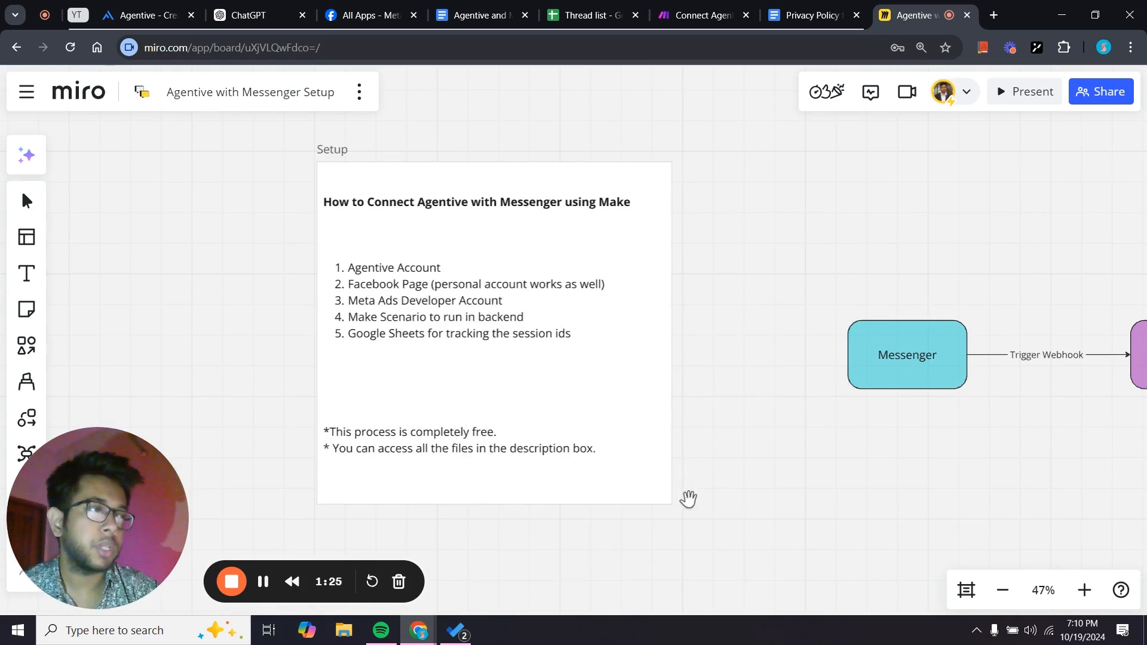
scroll(689, 499, "down", 2)
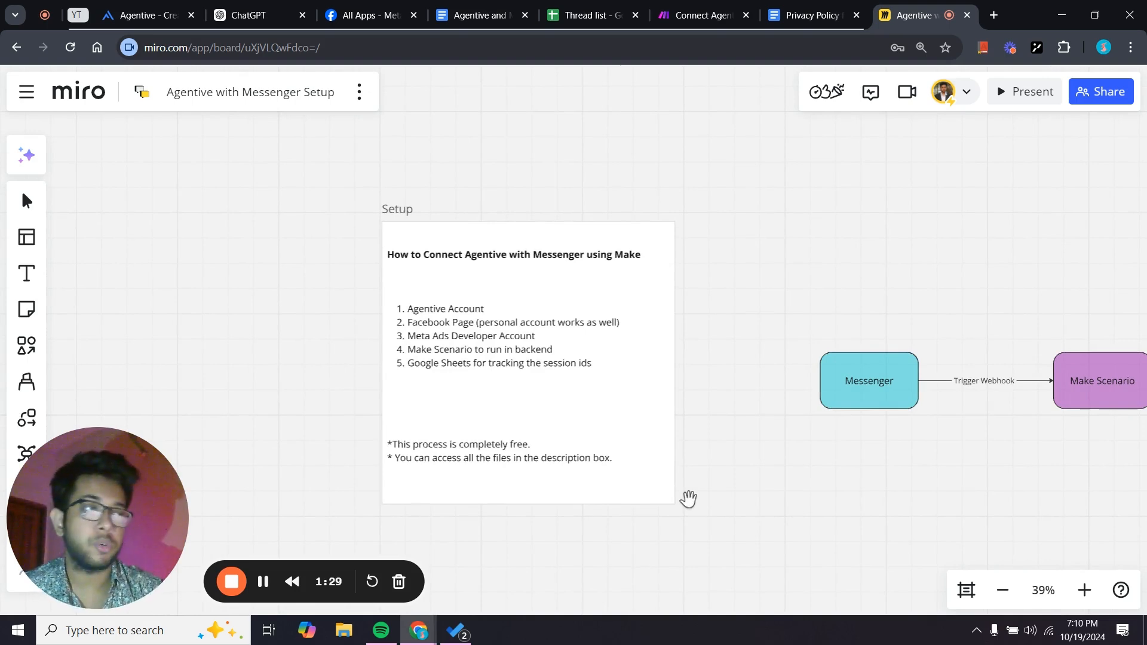
left_click_drag(719, 494, 719, 481)
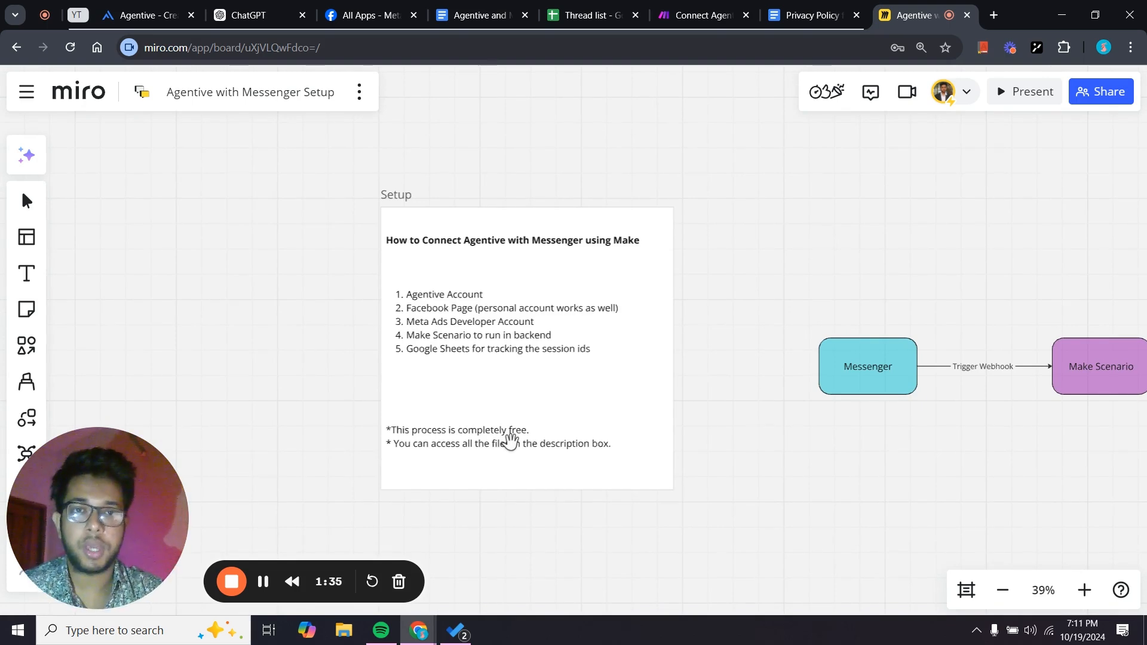
Pan along the flow diagram past the Make Scenario node to the Send Message step.
scroll(482, 440, "up", 3)
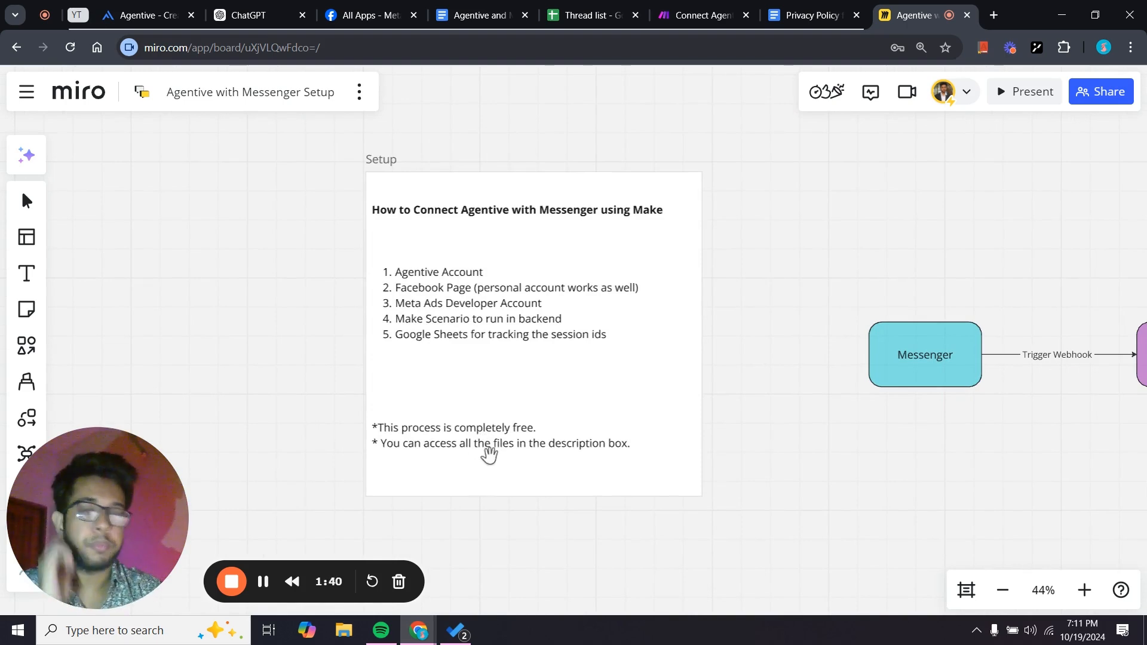
scroll(495, 443, "up", 3)
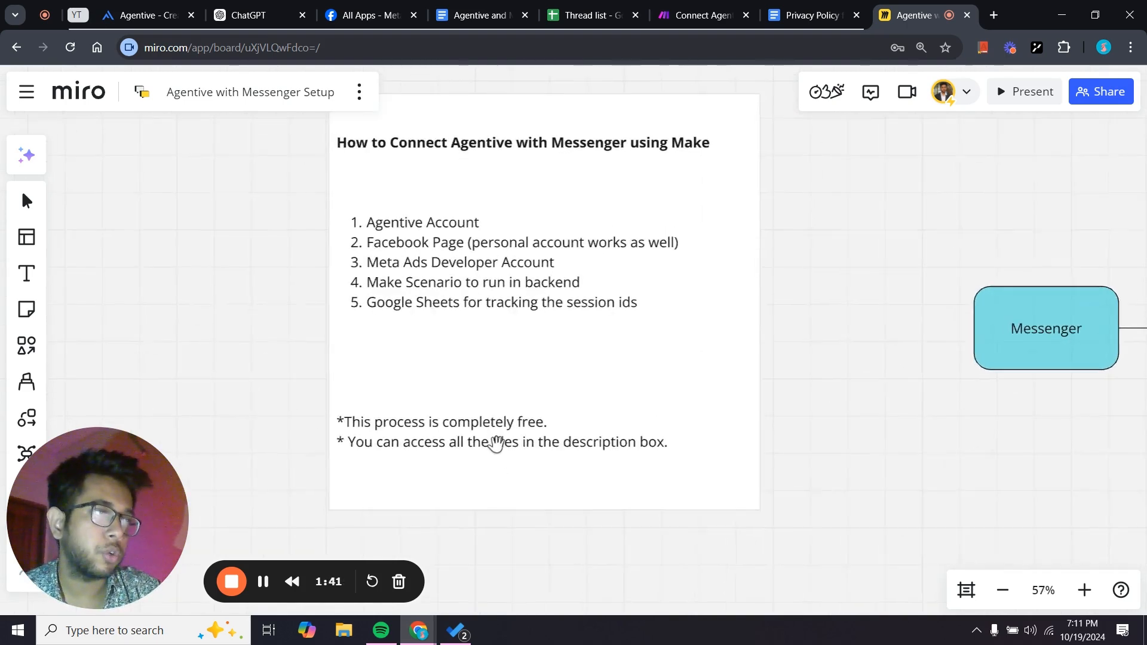
scroll(497, 443, "down", 2)
scroll(504, 531, "down", 2)
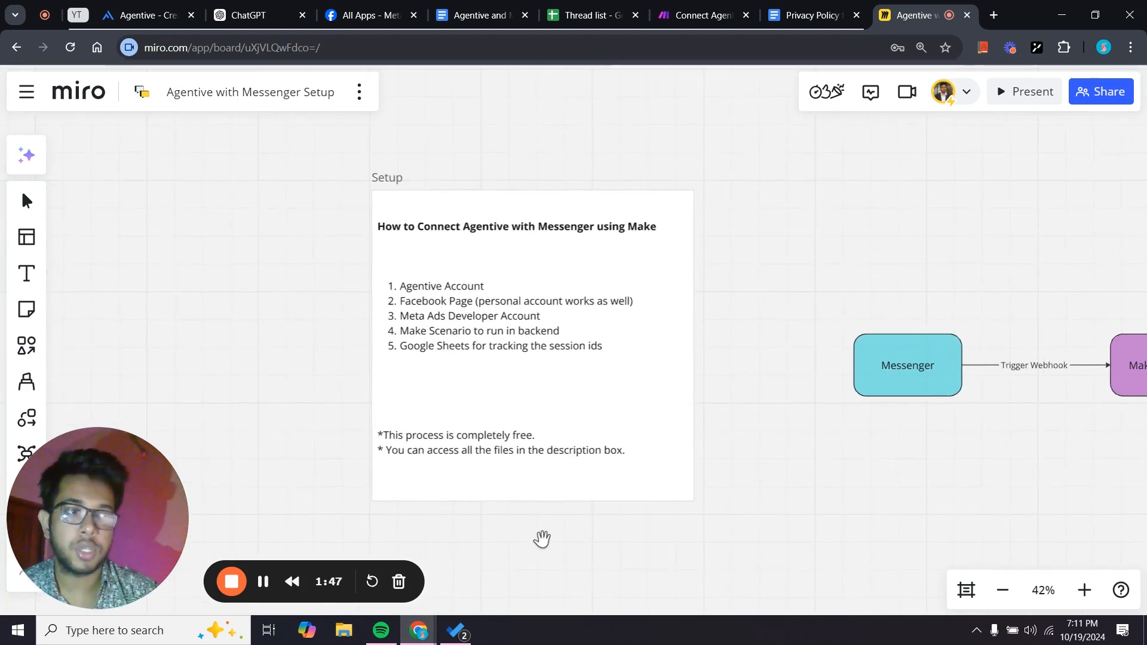
left_click_drag(581, 540, 510, 514)
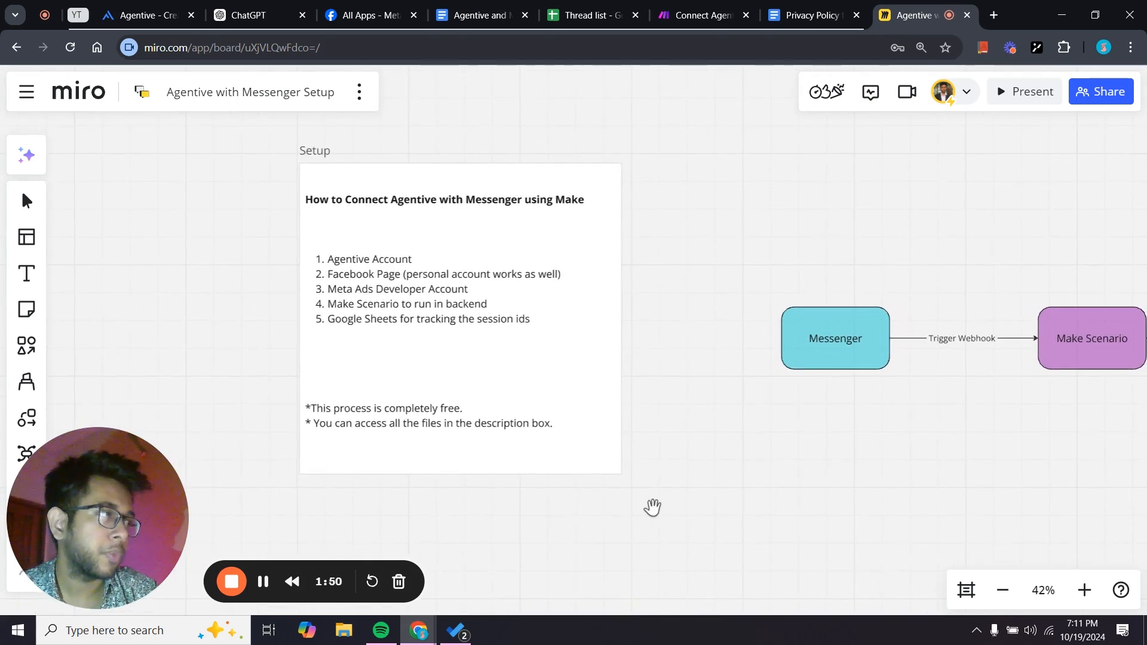
left_click_drag(653, 507, 606, 512)
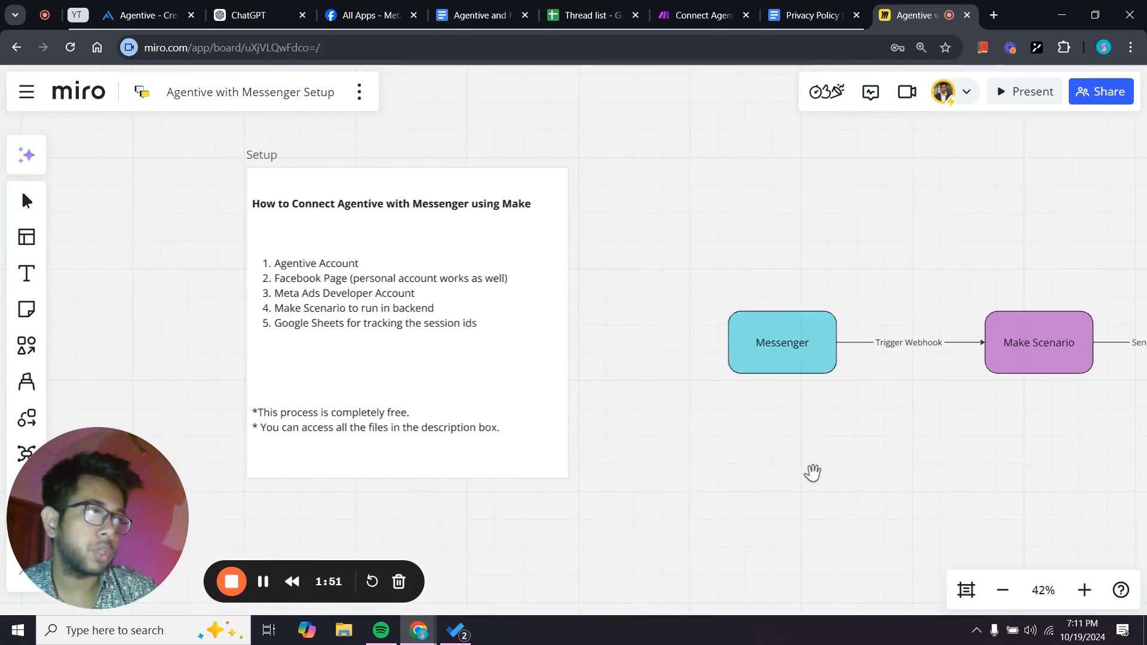
left_click_drag(812, 474, 400, 466)
scroll(679, 481, "down", 2)
scroll(345, 458, "up", 3)
Review the Connect Agentive with Messenger scenario's router branches in Make, then return to Miro.
left_click(696, 15)
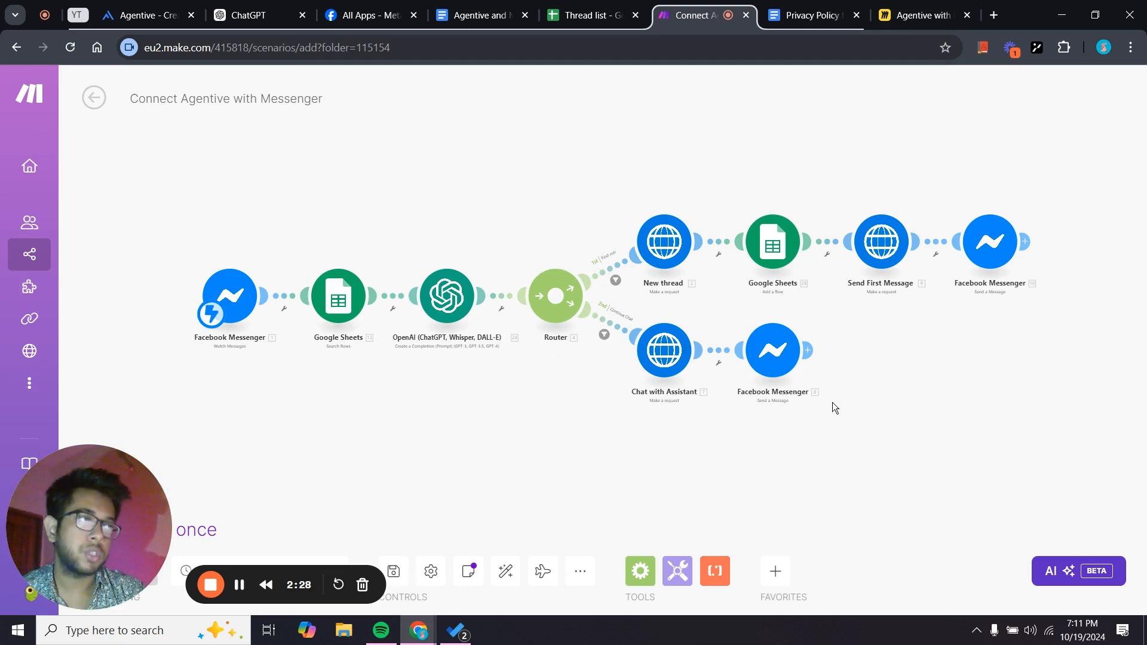
scroll(404, 416, "up", 1)
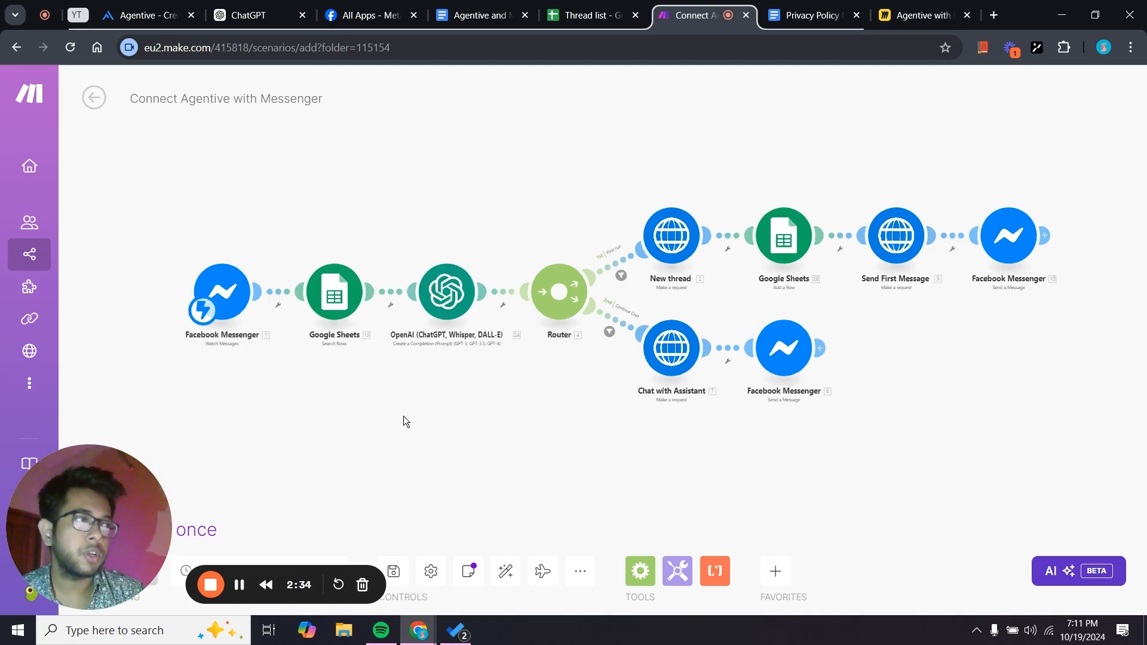
scroll(404, 416, "up", 1)
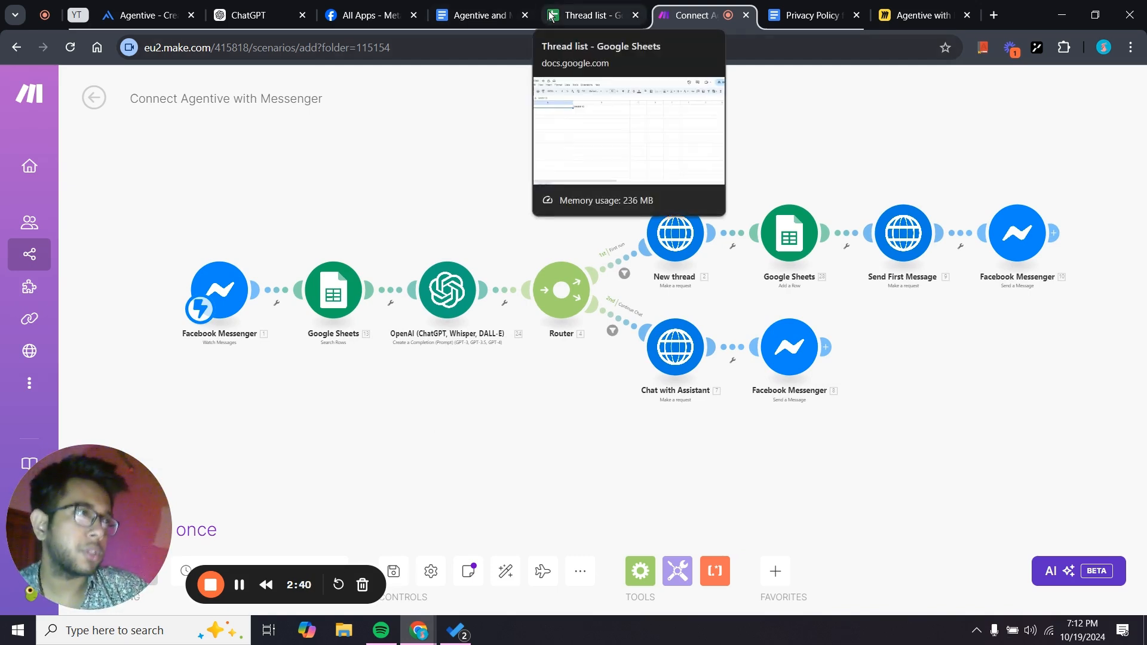
left_click(898, 5)
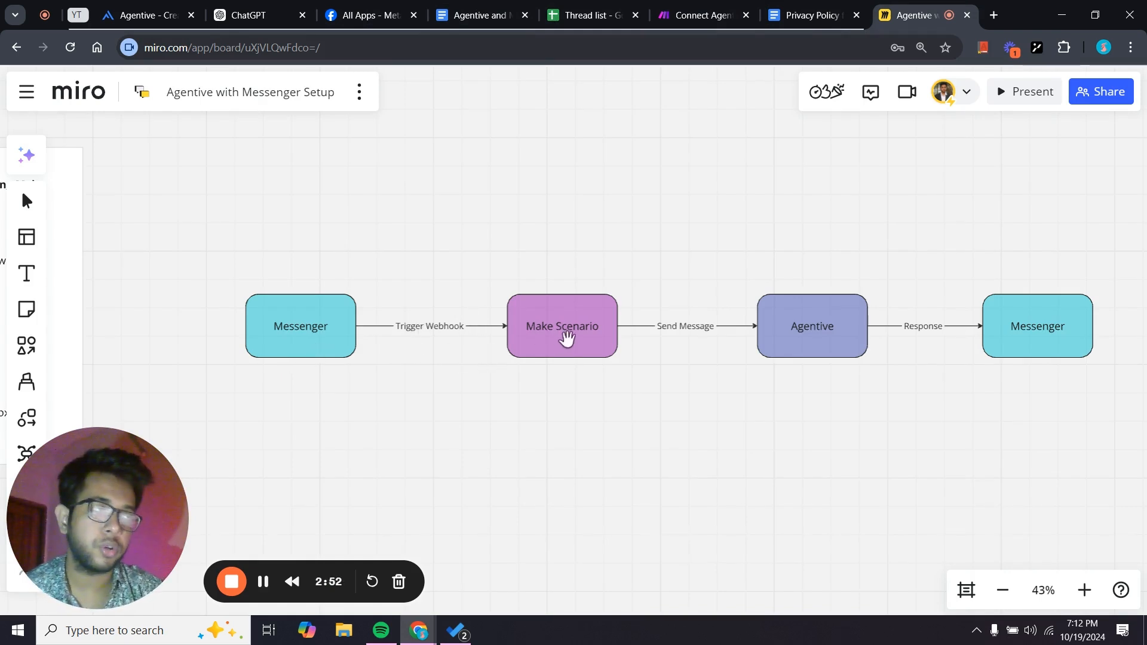
Glance at the Make tab, then center the Miro flowchart boxes on screen.
left_click(702, 15)
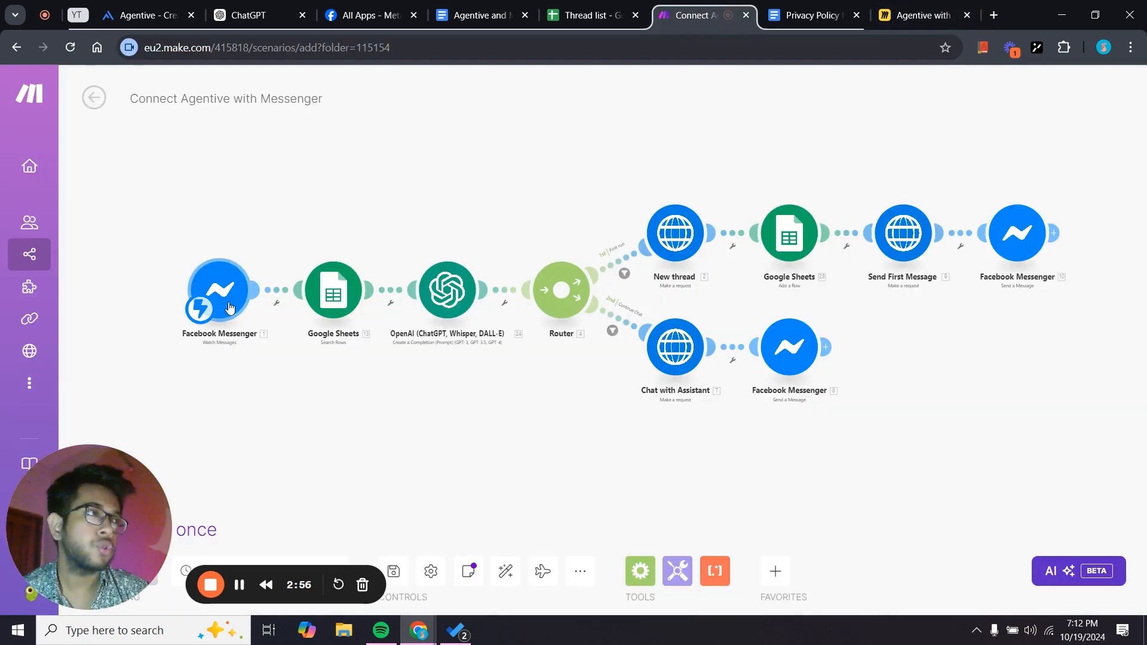
left_click(898, 7)
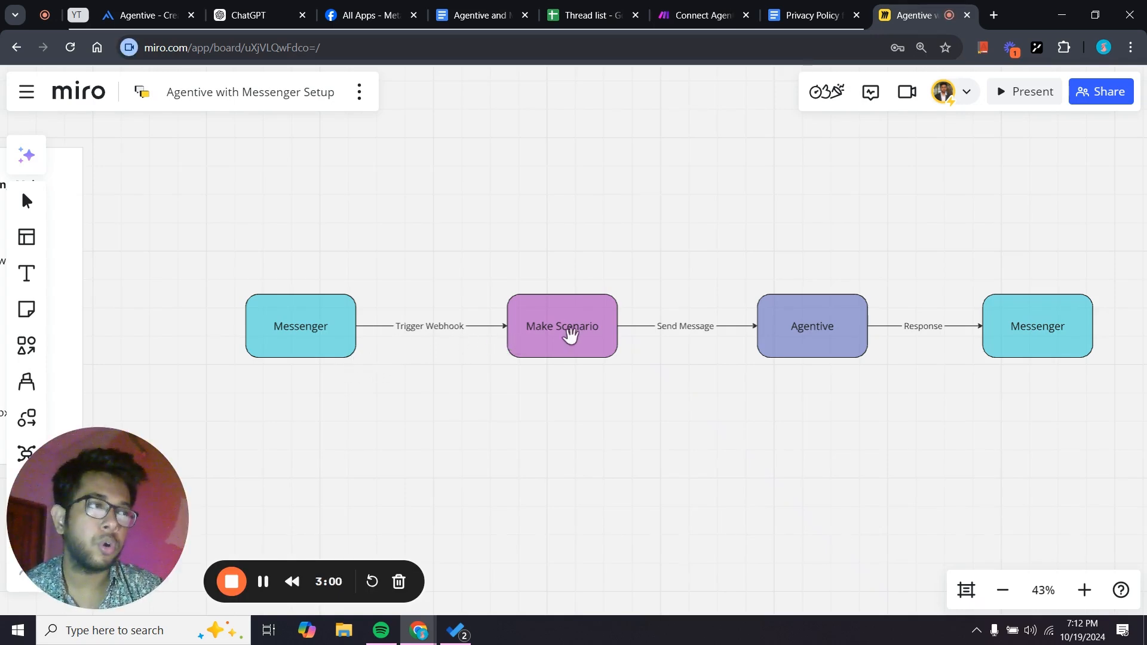
left_click_drag(636, 430, 540, 429)
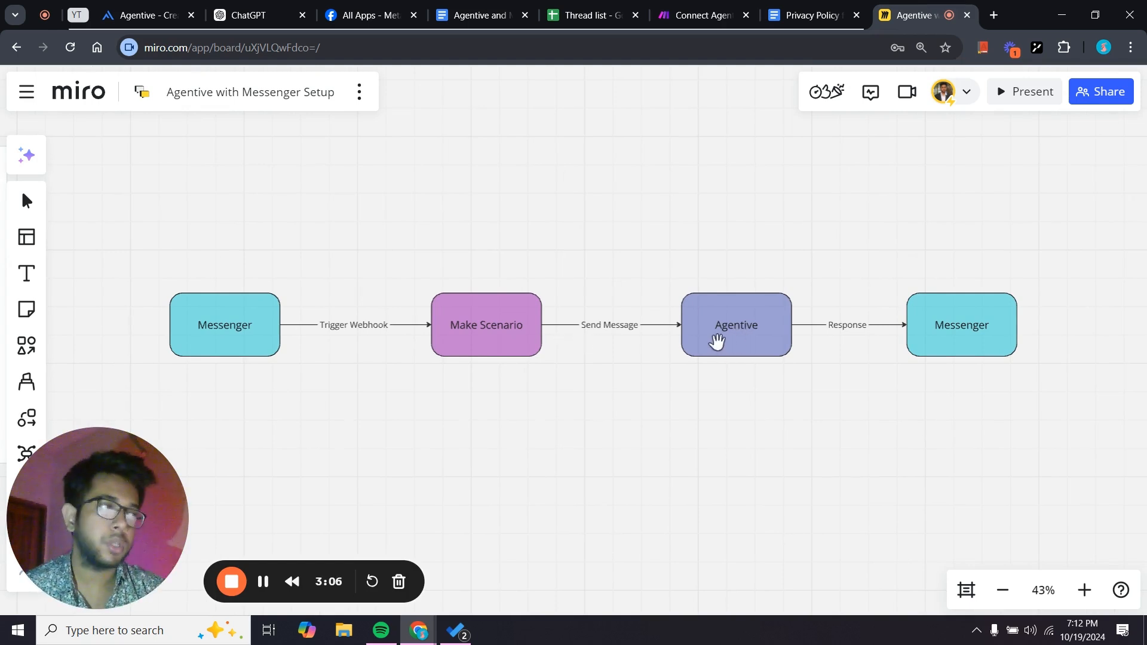
left_click_drag(712, 384, 647, 383)
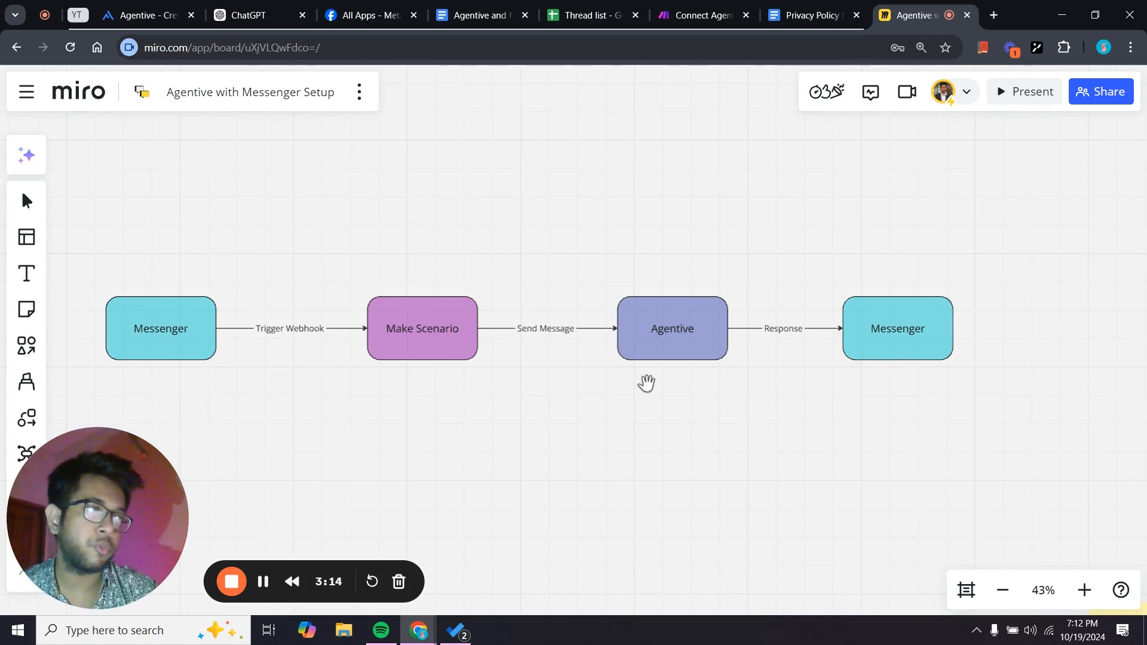
Zoom out and pan to bring the five-item Setup checklist card into view.
scroll(648, 384, "up", 2)
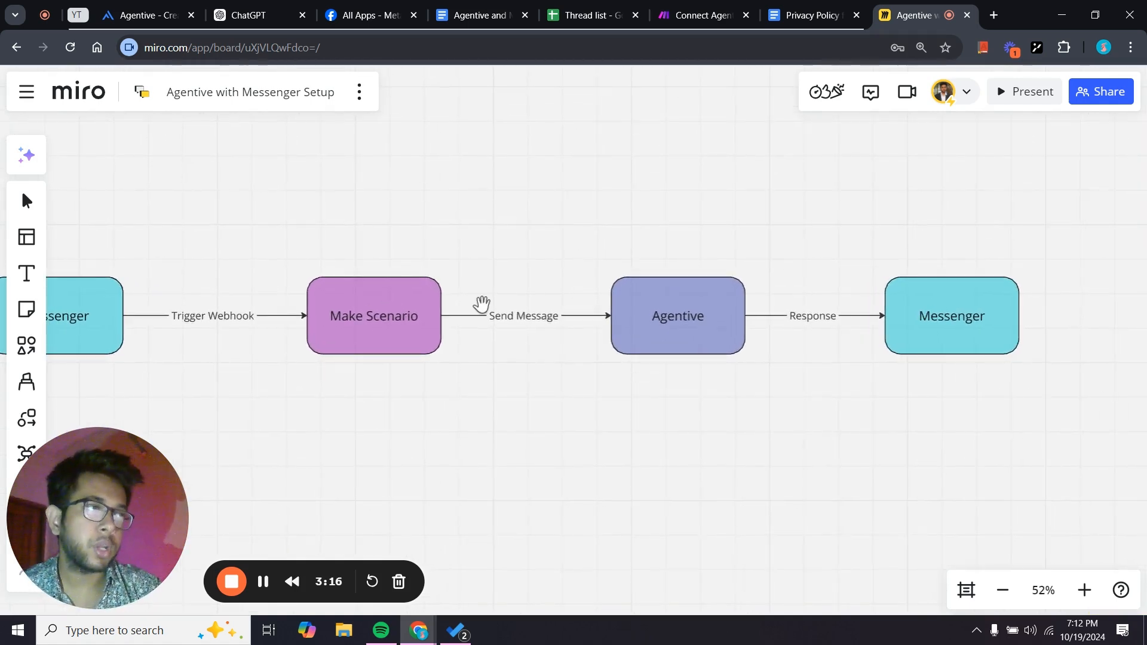
scroll(578, 356, "down", 1)
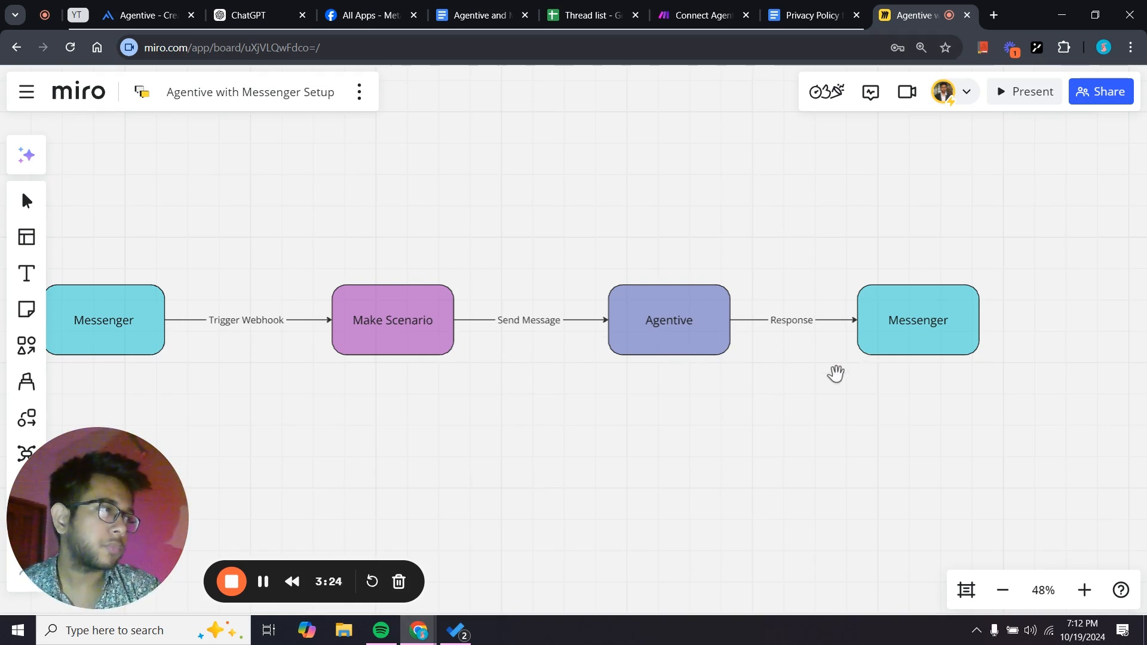
scroll(835, 377, "down", 1)
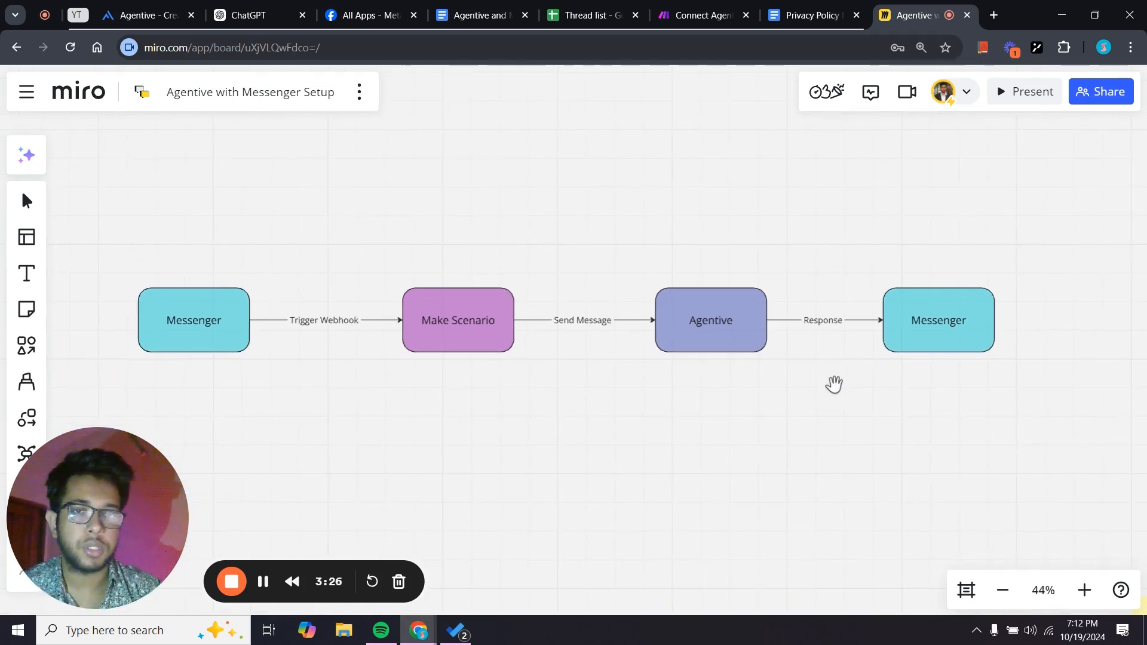
scroll(834, 386, "down", 2)
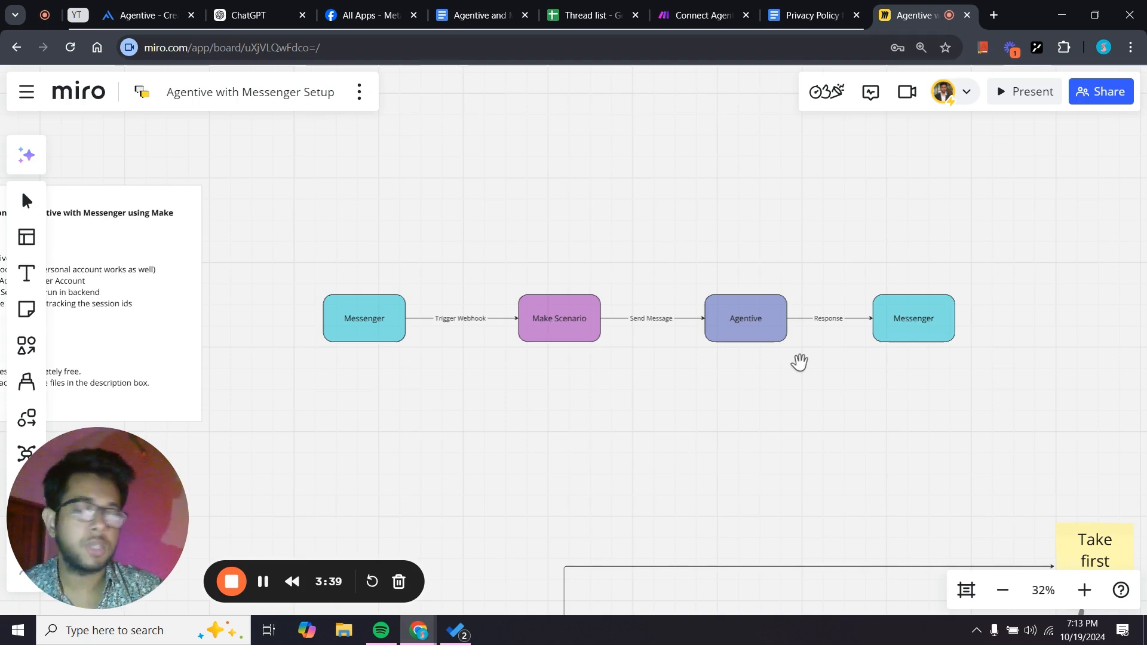
scroll(799, 362, "down", 1)
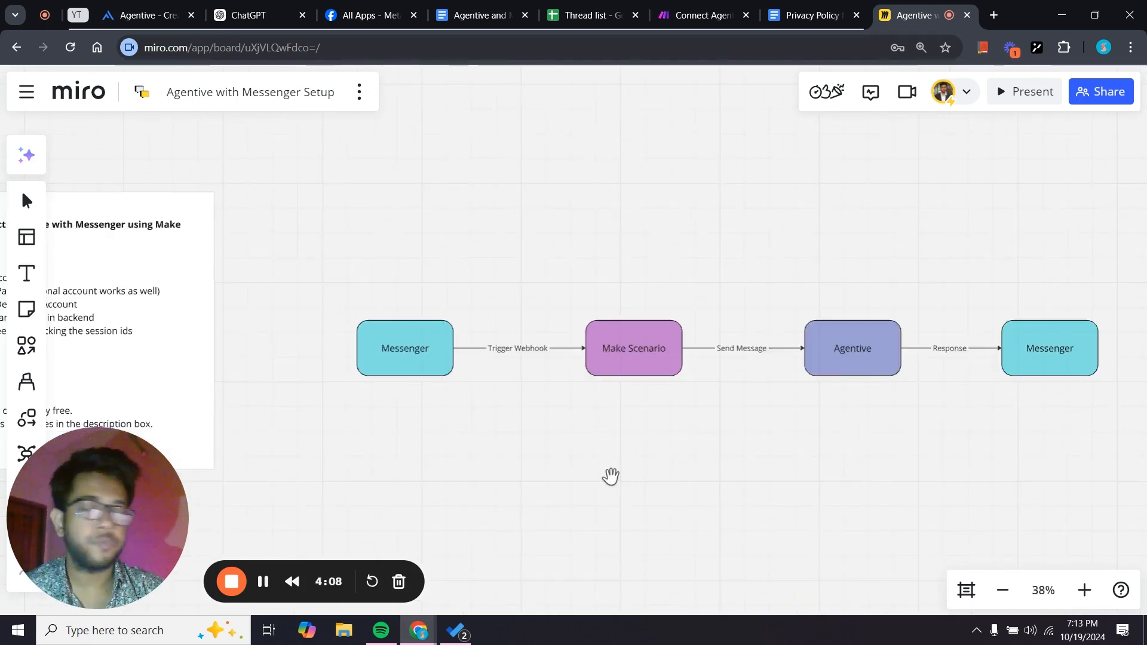
left_click_drag(613, 477, 930, 475)
left_click_drag(704, 472, 830, 485)
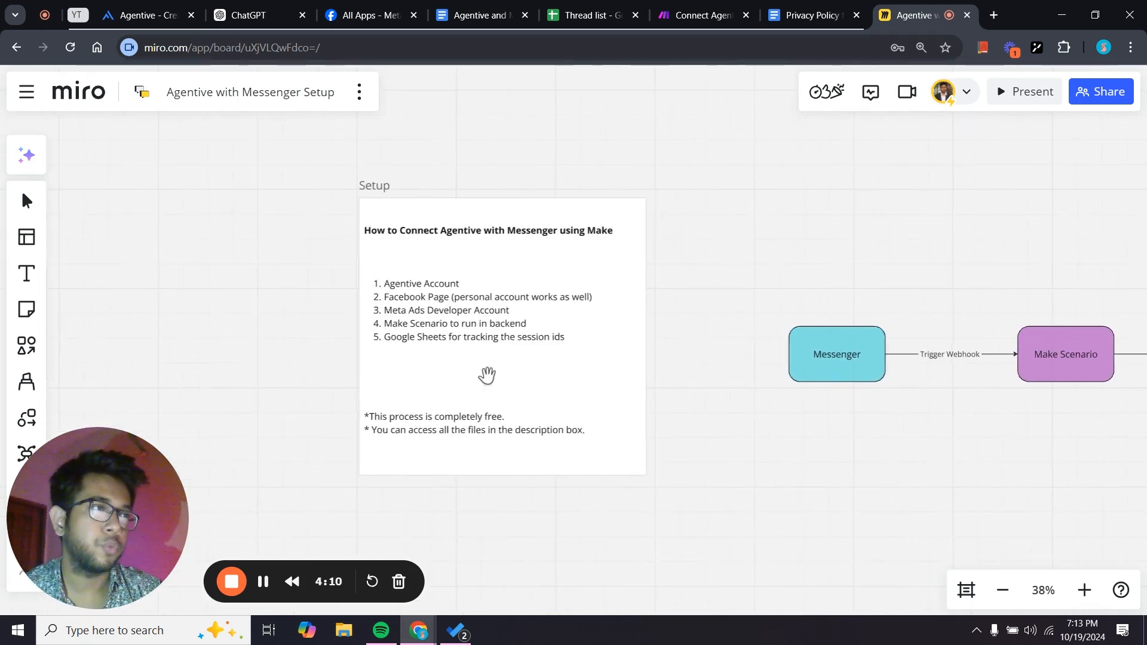
scroll(263, 277, "up", 2)
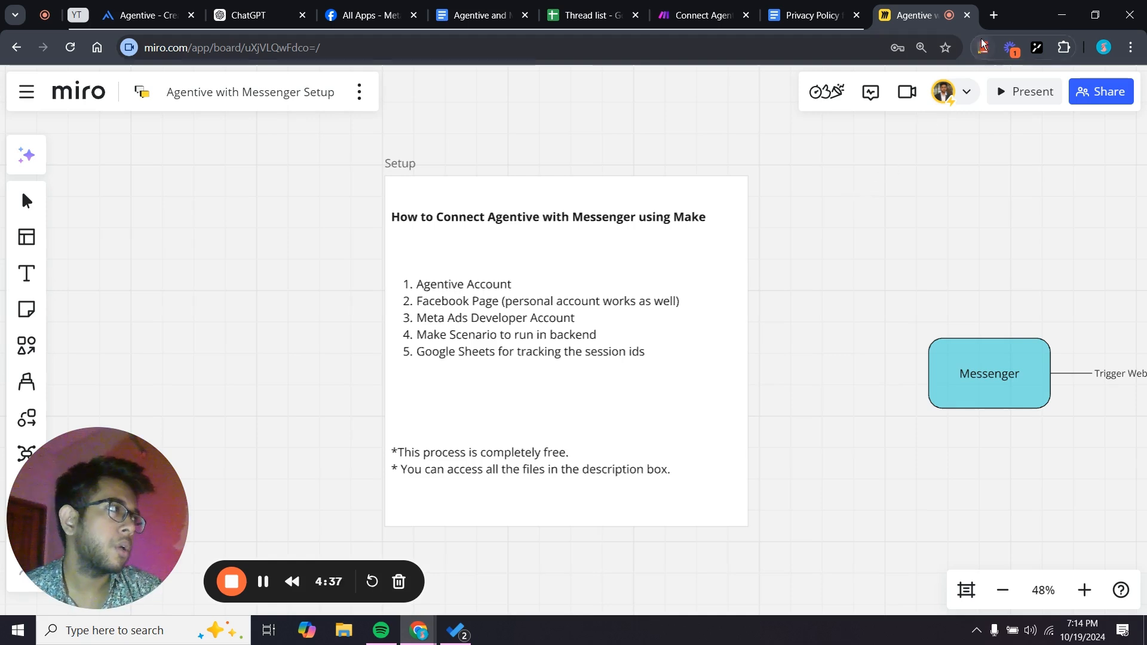
Google 'meta ads developer' in a new tab and open the Meta for Developers site.
left_click(994, 15)
left_click(492, 272)
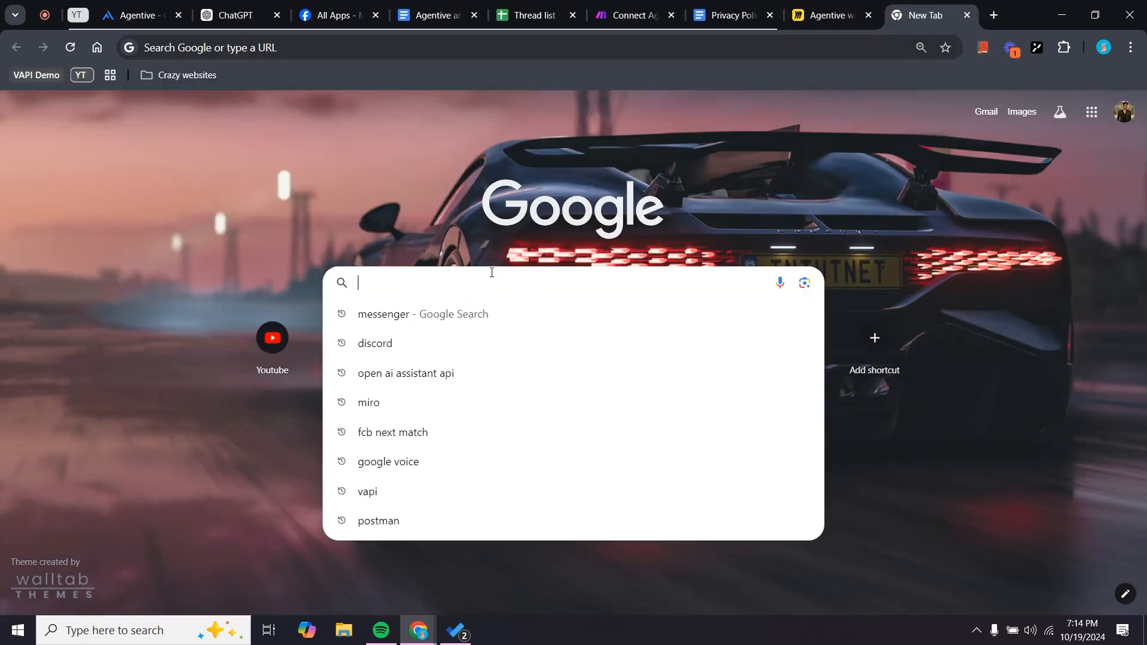
type("meta ads")
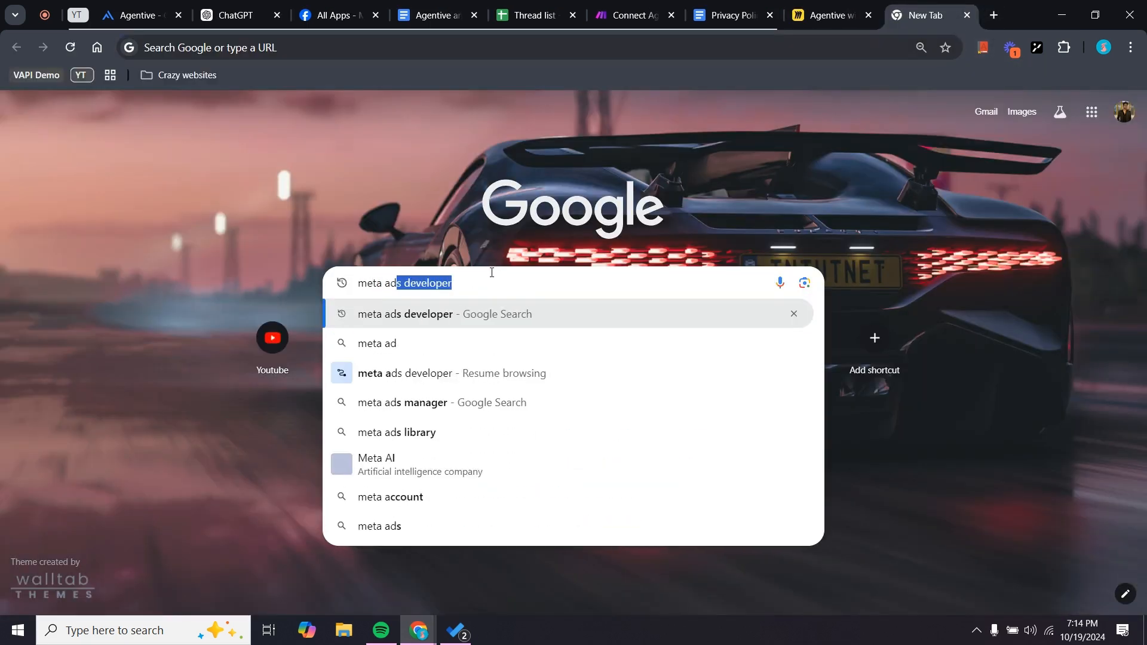
left_click(496, 306)
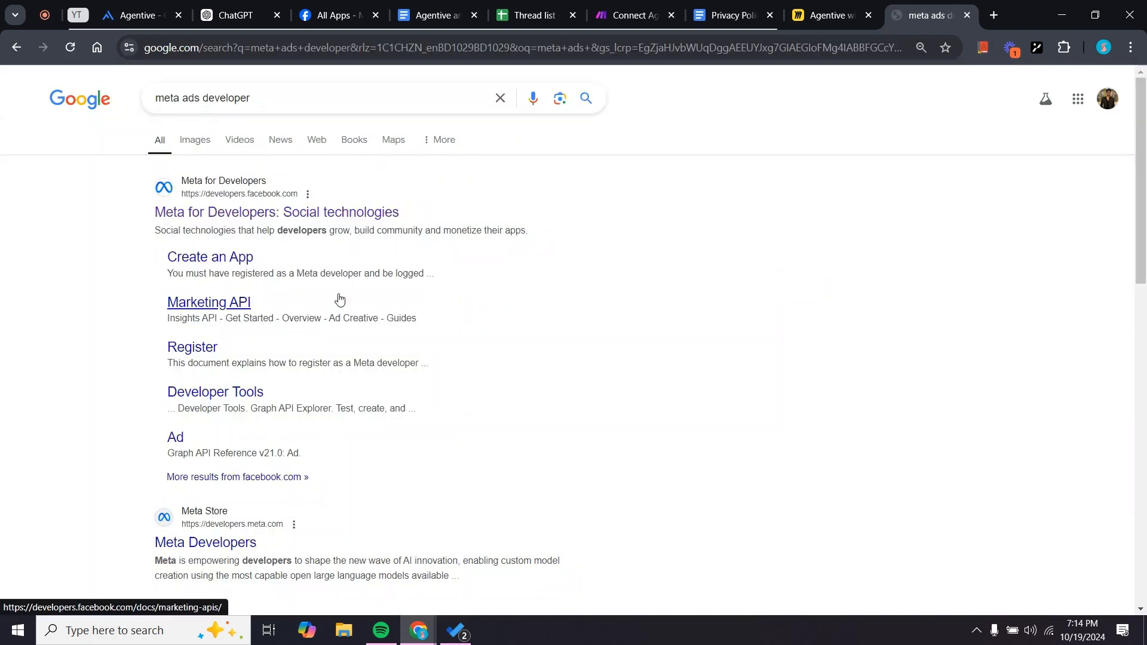
left_click(249, 214)
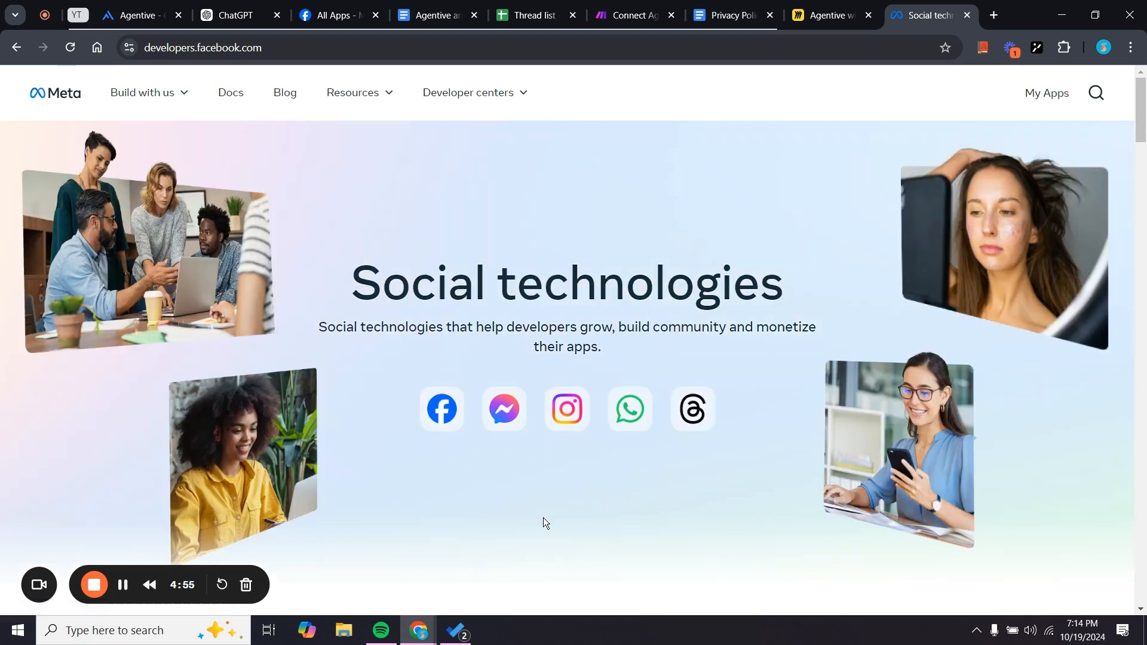
scroll(543, 517, "down", 8)
scroll(543, 517, "up", 3)
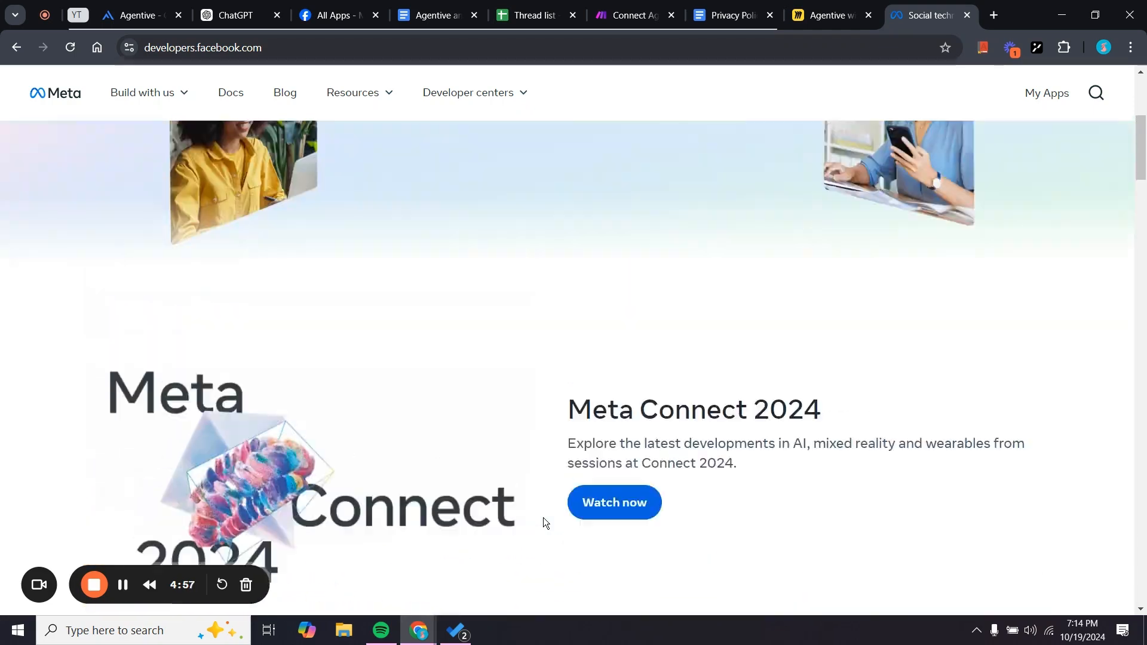
scroll(543, 517, "up", 5)
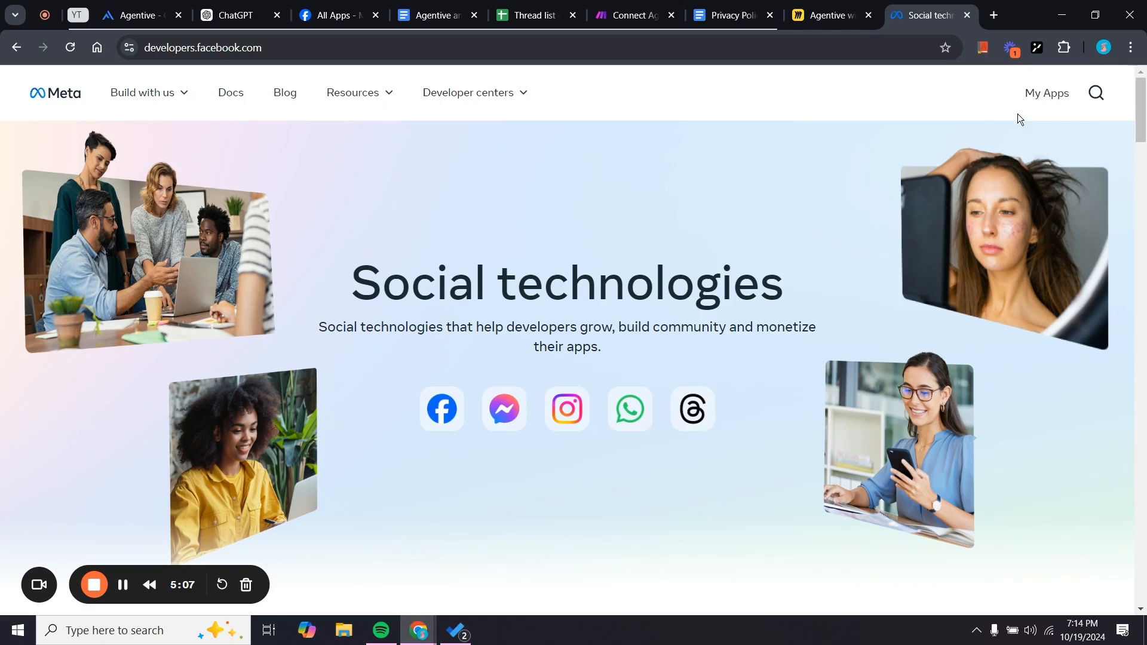
scroll(891, 260, "down", 3)
scroll(890, 261, "up", 3)
scroll(870, 139, "down", 15)
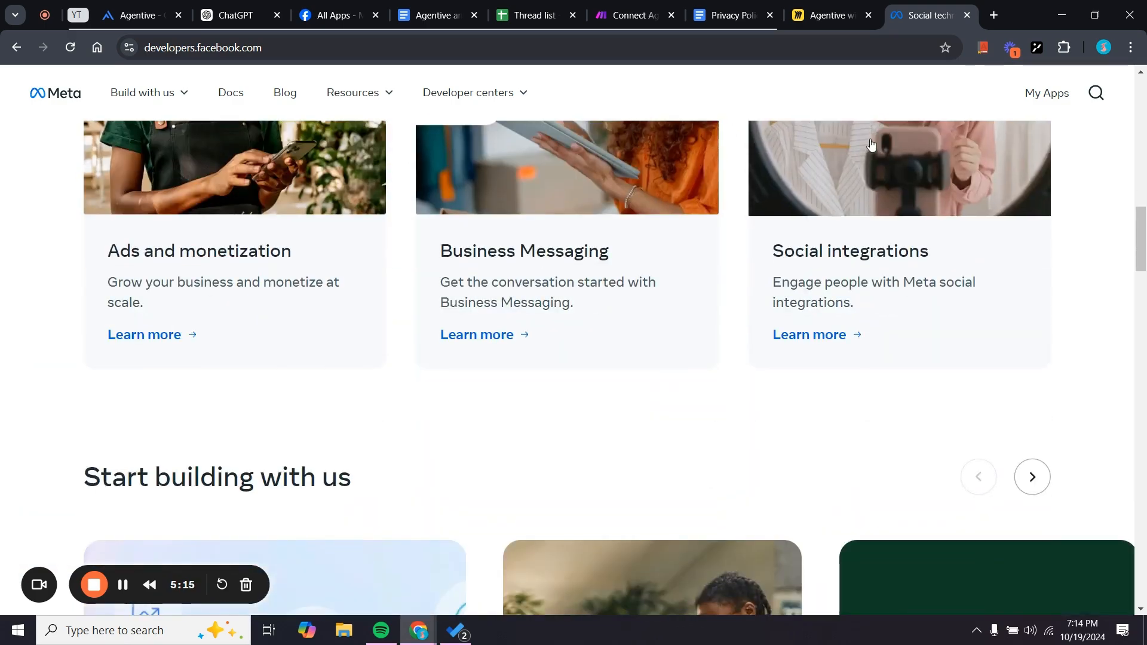
scroll(870, 143, "down", 8)
scroll(870, 144, "up", 14)
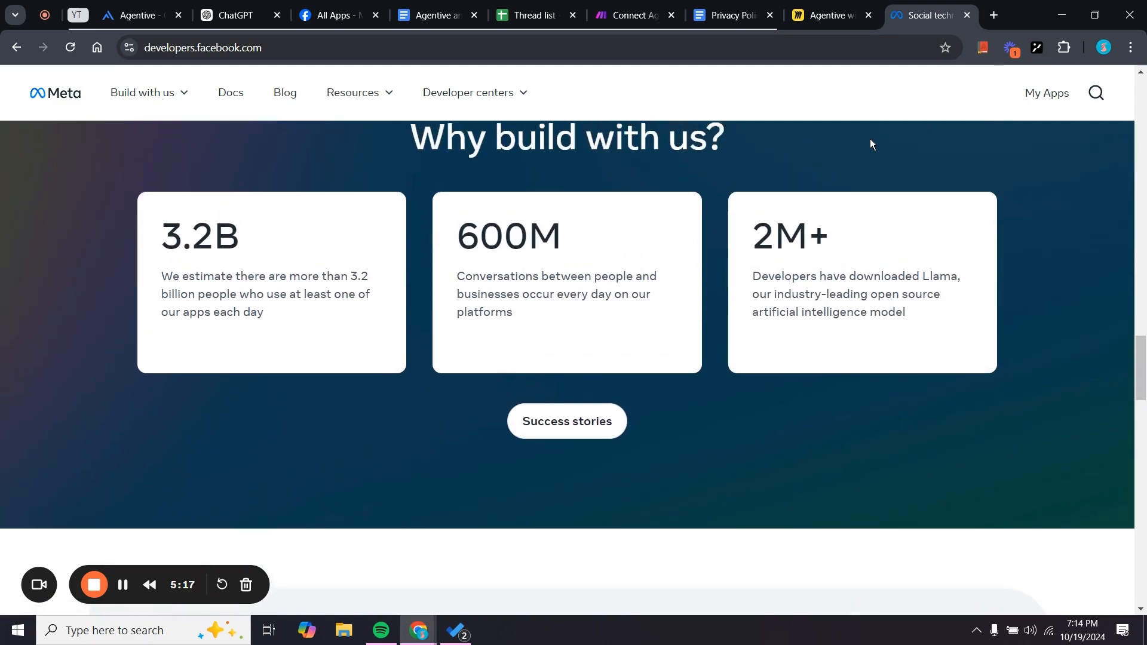
scroll(871, 144, "up", 10)
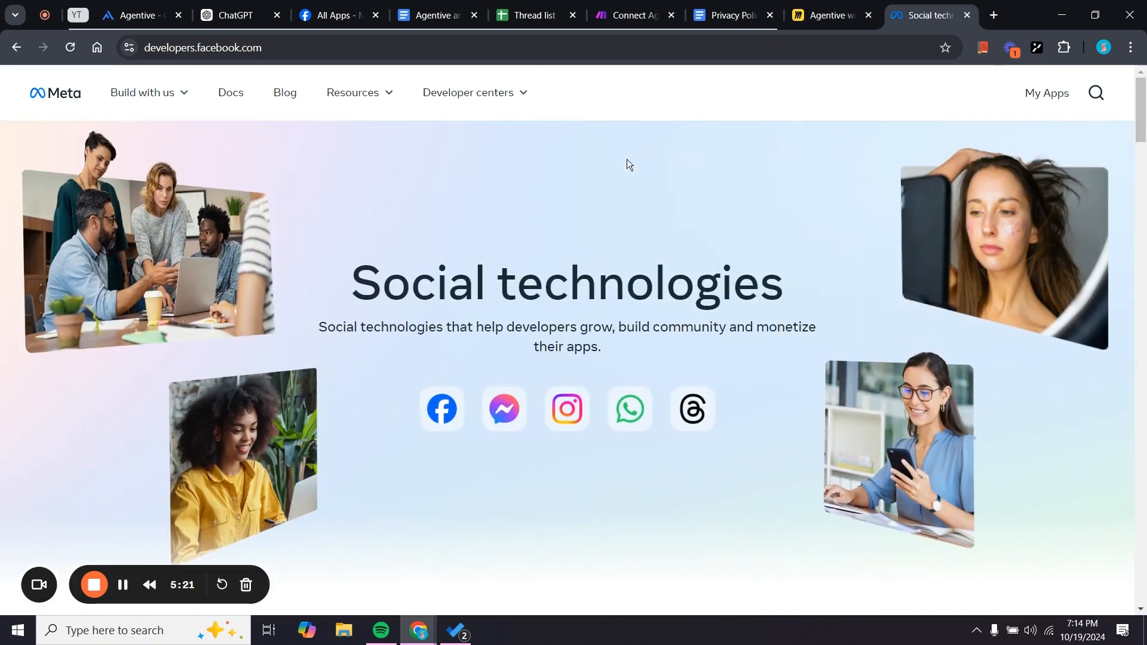
Go to the All Apps list and launch the Create App wizard.
left_click(326, 5)
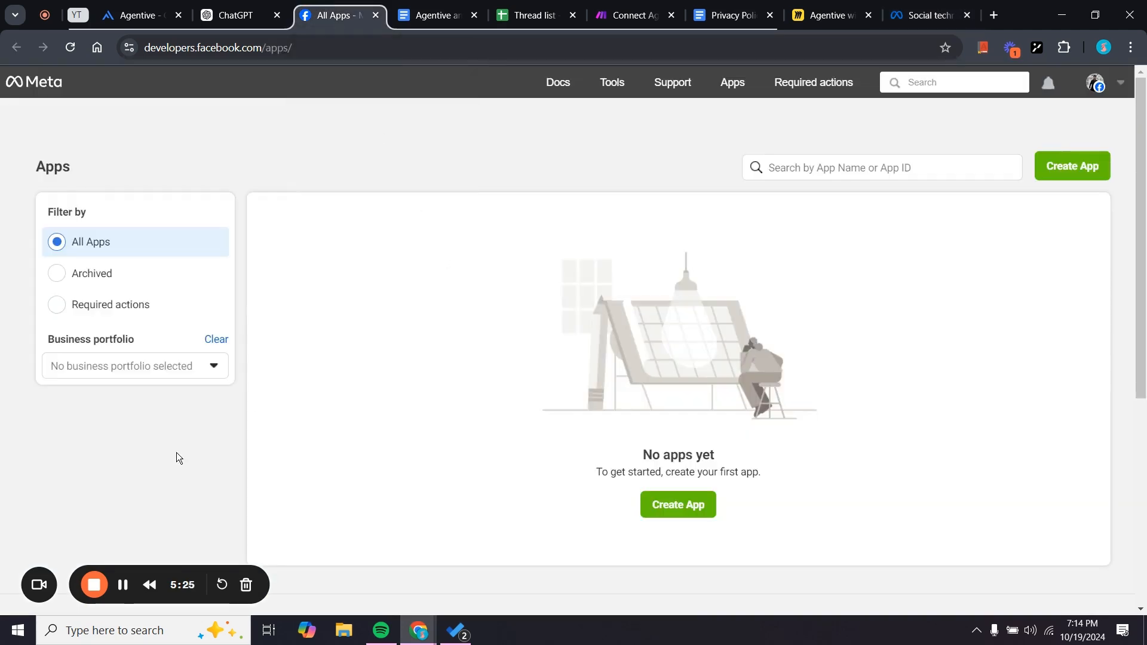
left_click(122, 585)
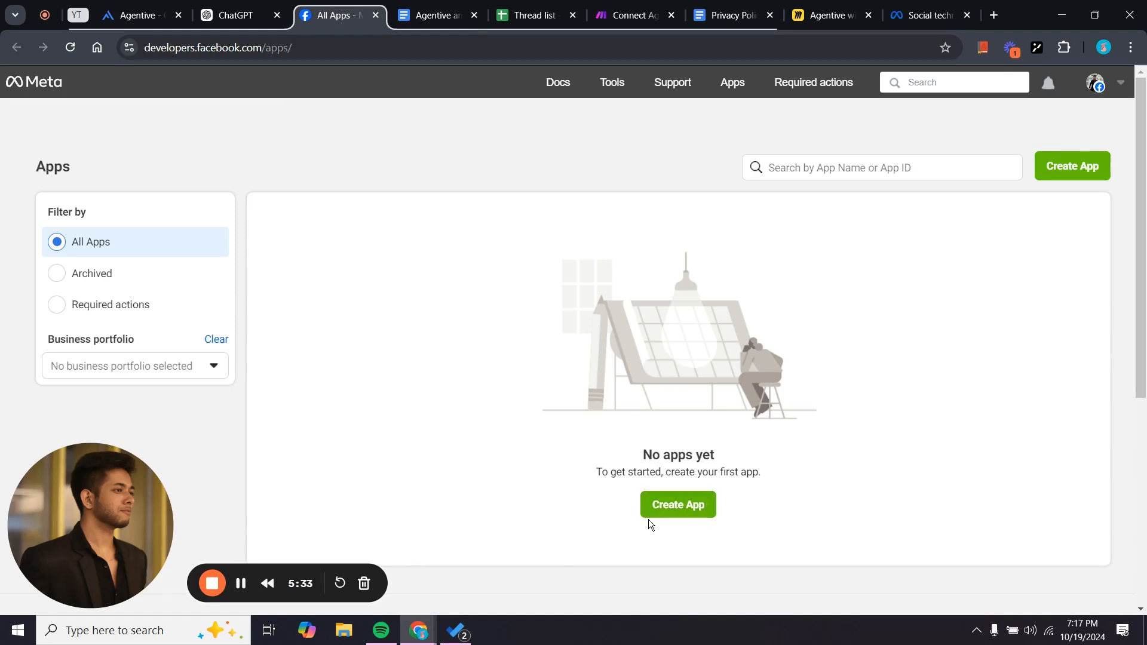
left_click(682, 509)
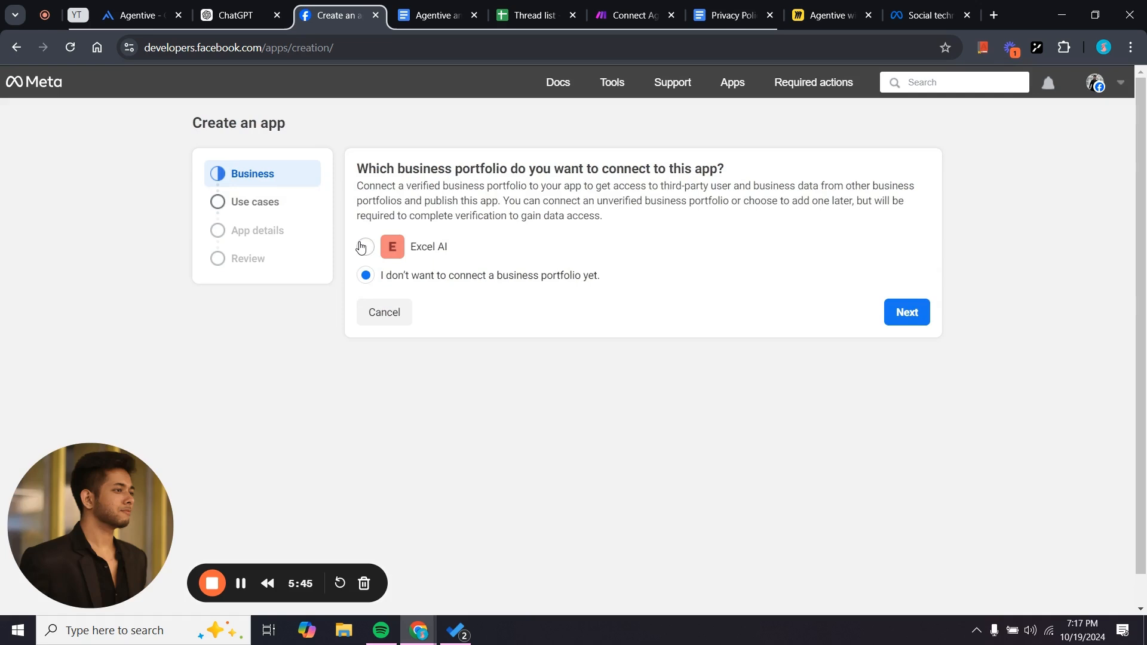
Choose the Excel AI business portfolio, the Other use case, and the Business app type.
left_click(373, 256)
left_click(914, 317)
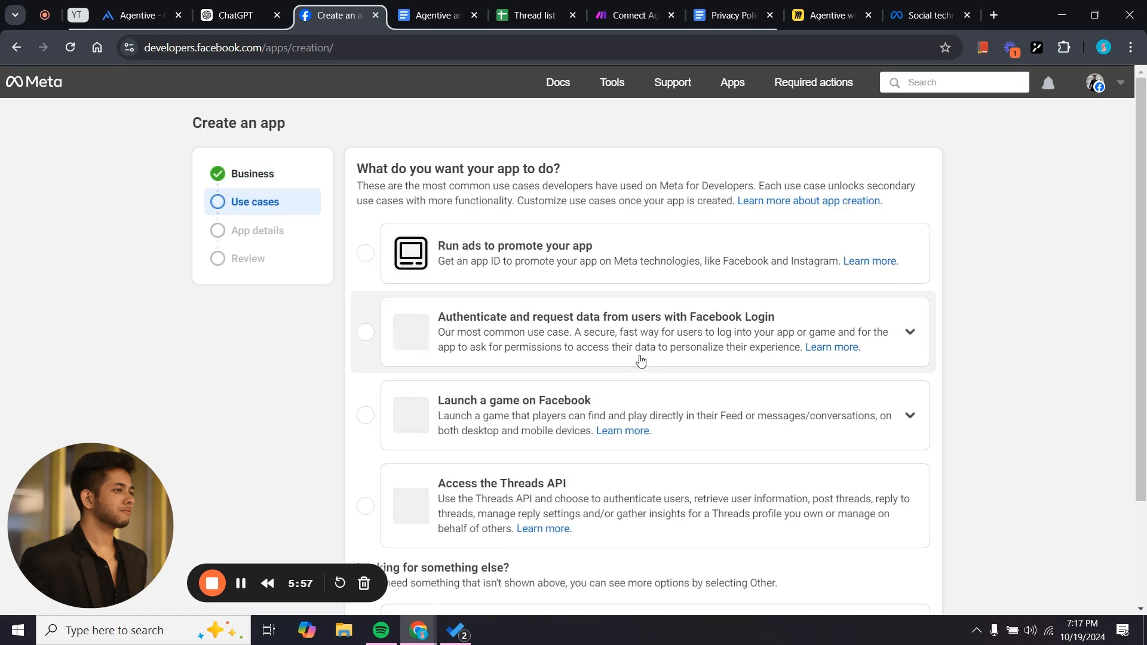
scroll(487, 474, "down", 2)
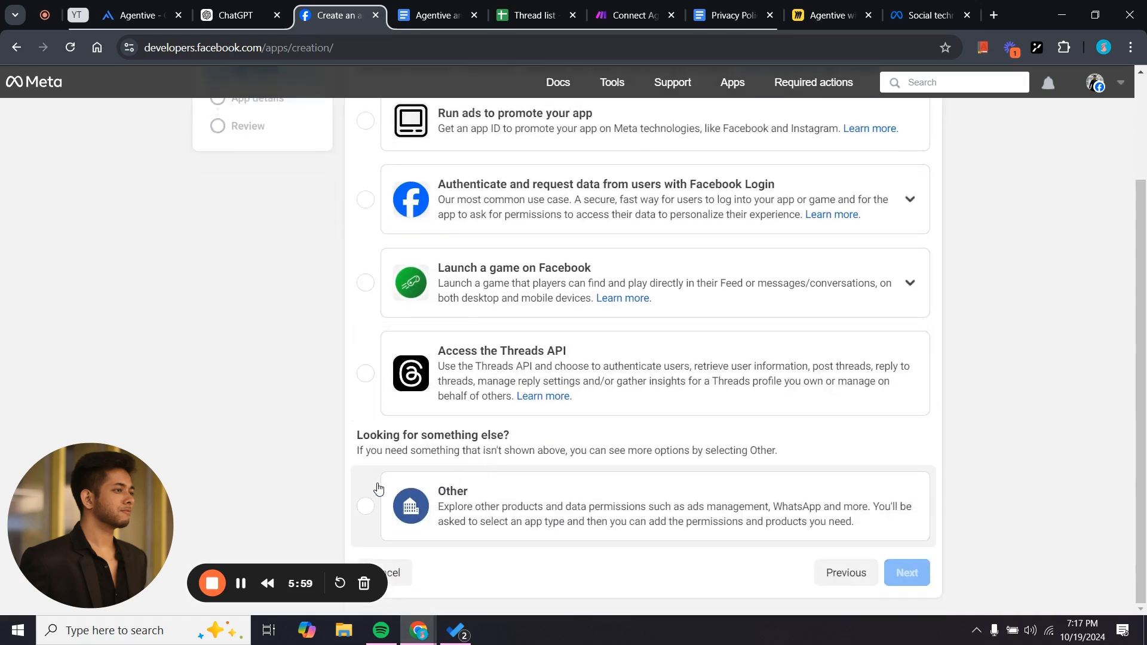
left_click(377, 489)
left_click(907, 573)
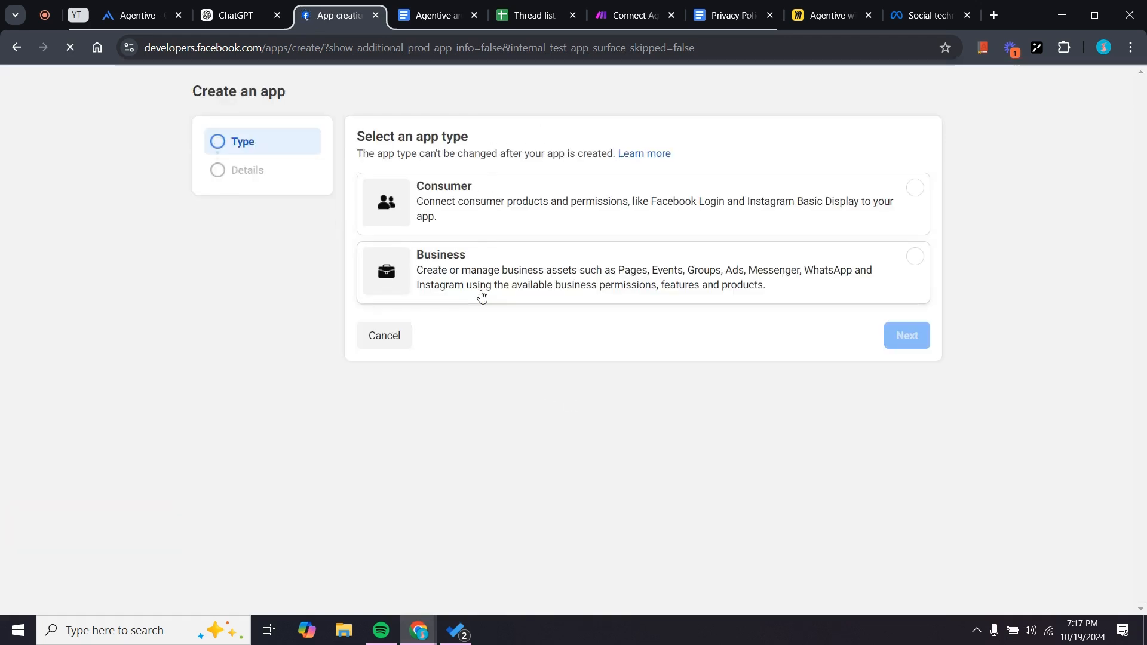
left_click(457, 264)
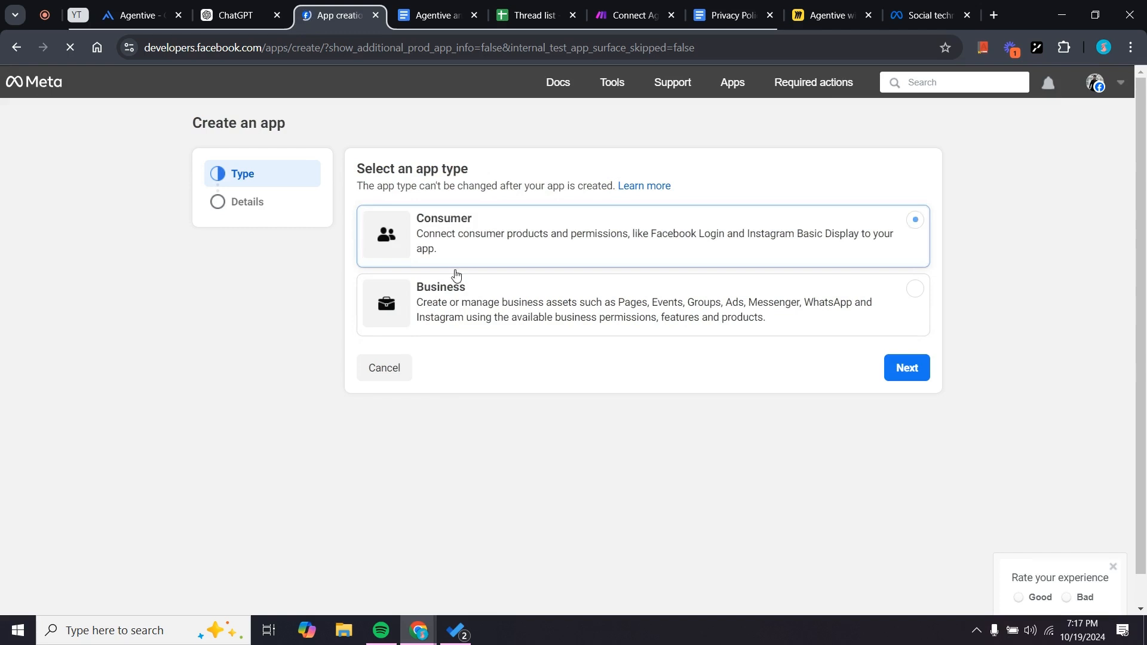
left_click(472, 299)
left_click(904, 369)
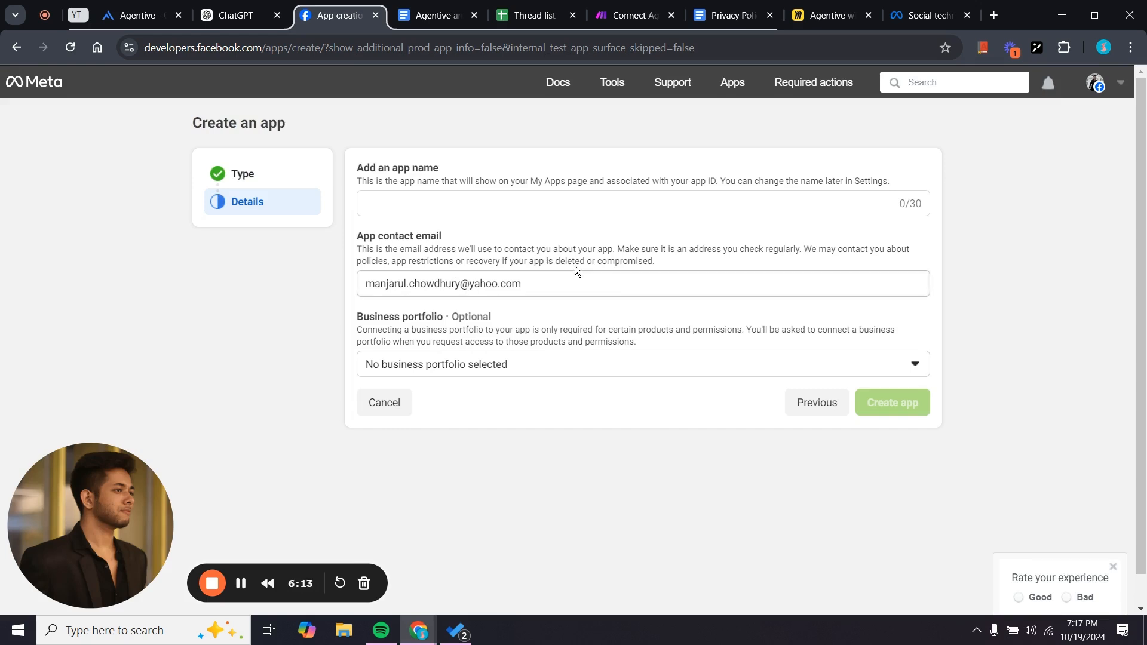
Name the app 'Agentive with Messenger' and create it.
left_click(593, 205)
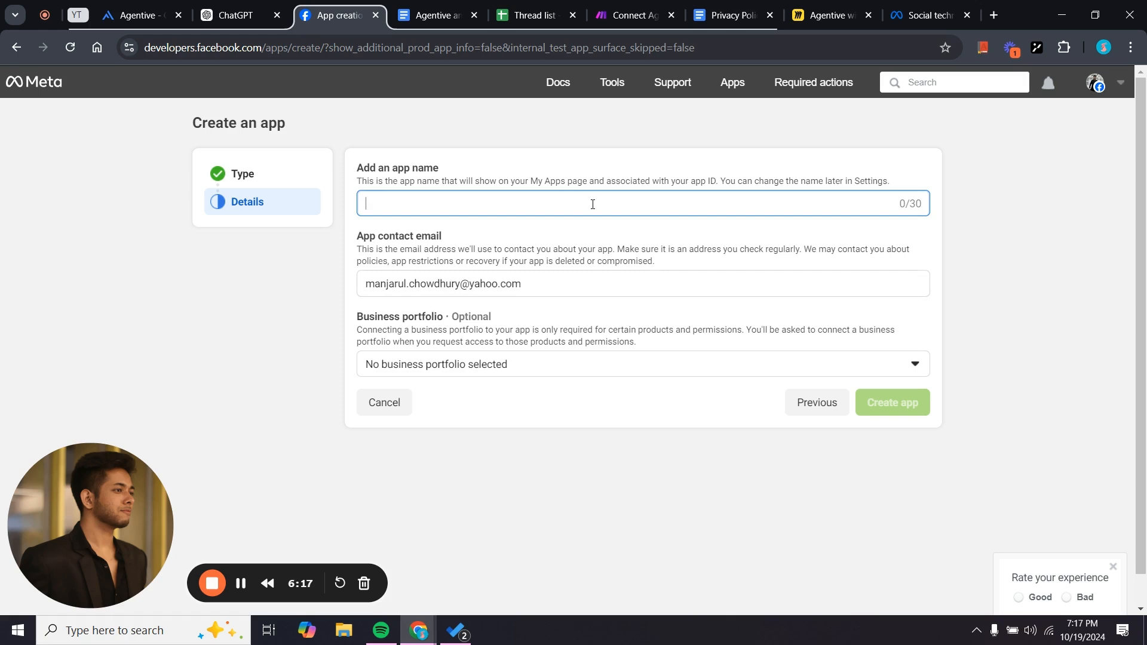
type("Agent")
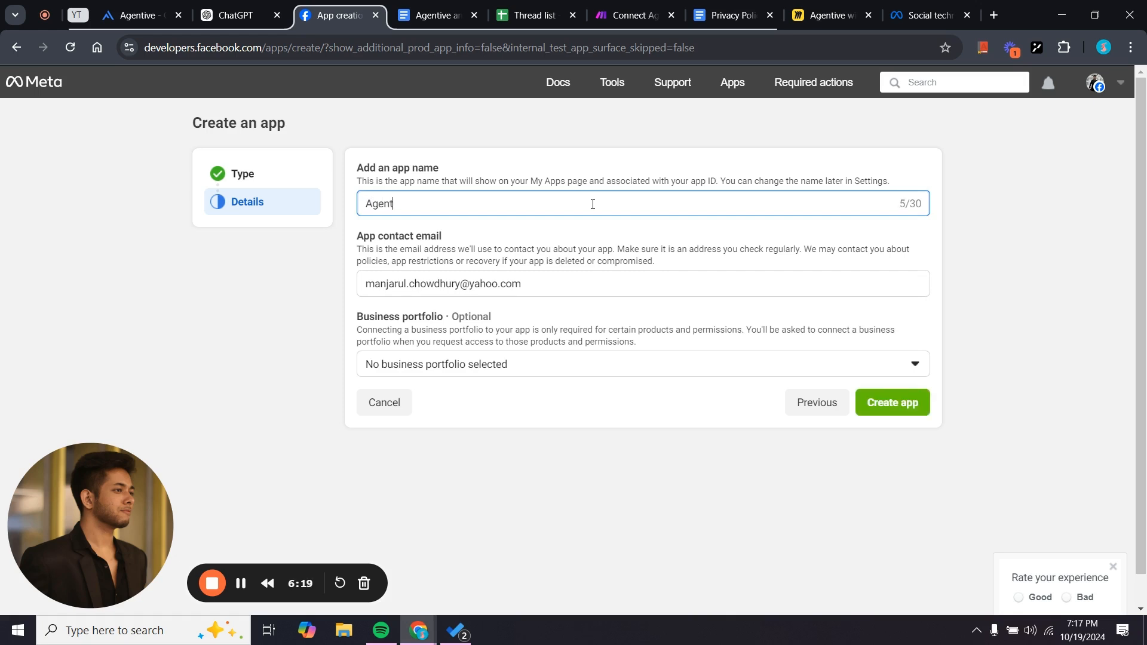
type("ic")
type("e with Messenger I")
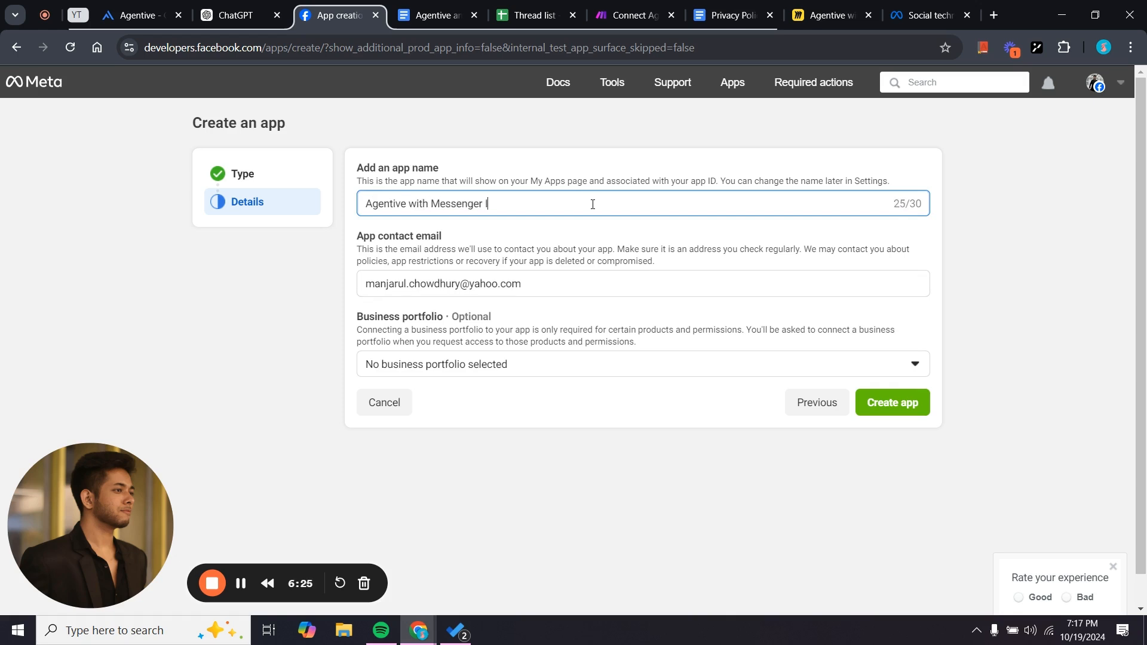
type("ntegr")
key("ctrl+BackSpace")
left_click(909, 409)
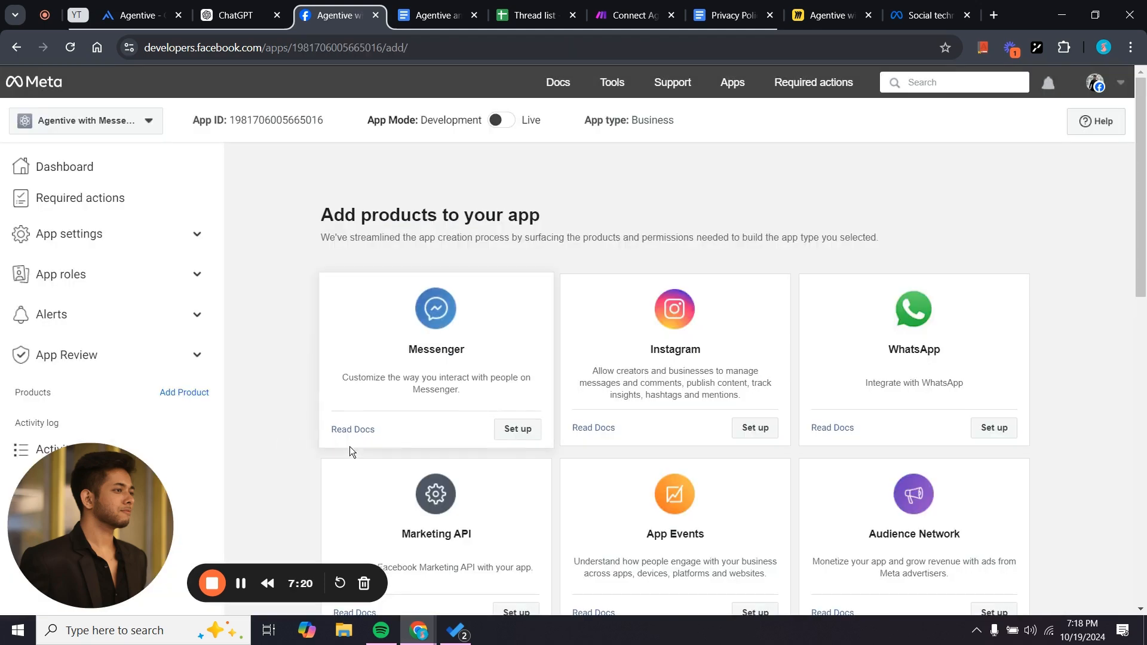
Add the Messenger product to the app, then switch back to the Make scenario.
scroll(400, 432, "down", 14)
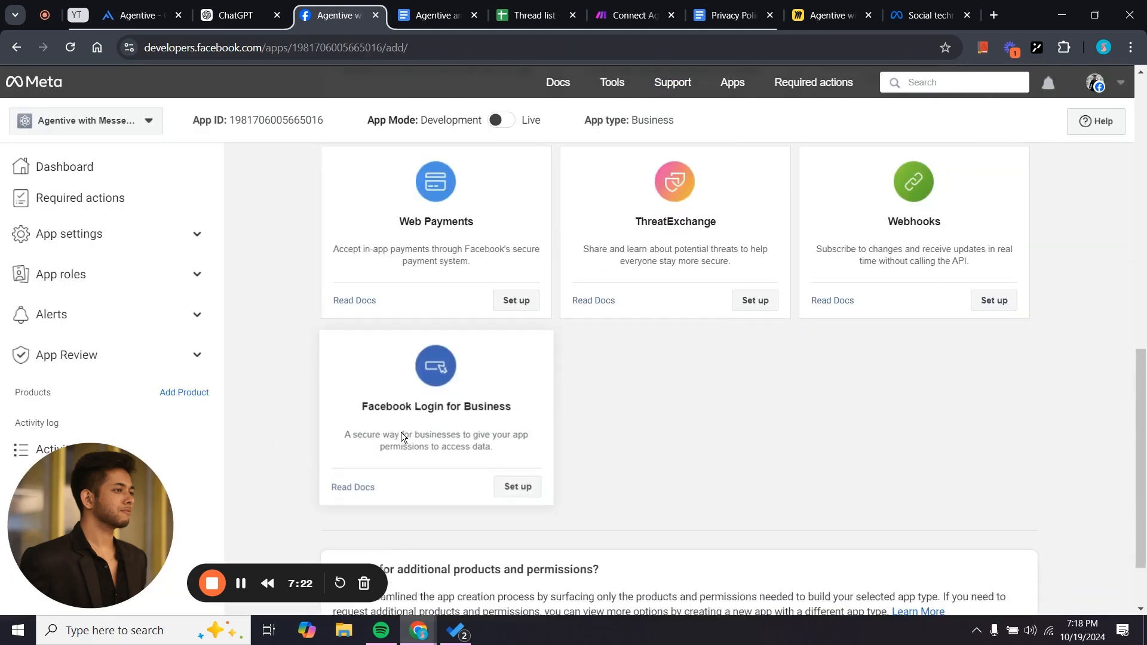
scroll(401, 432, "up", 7)
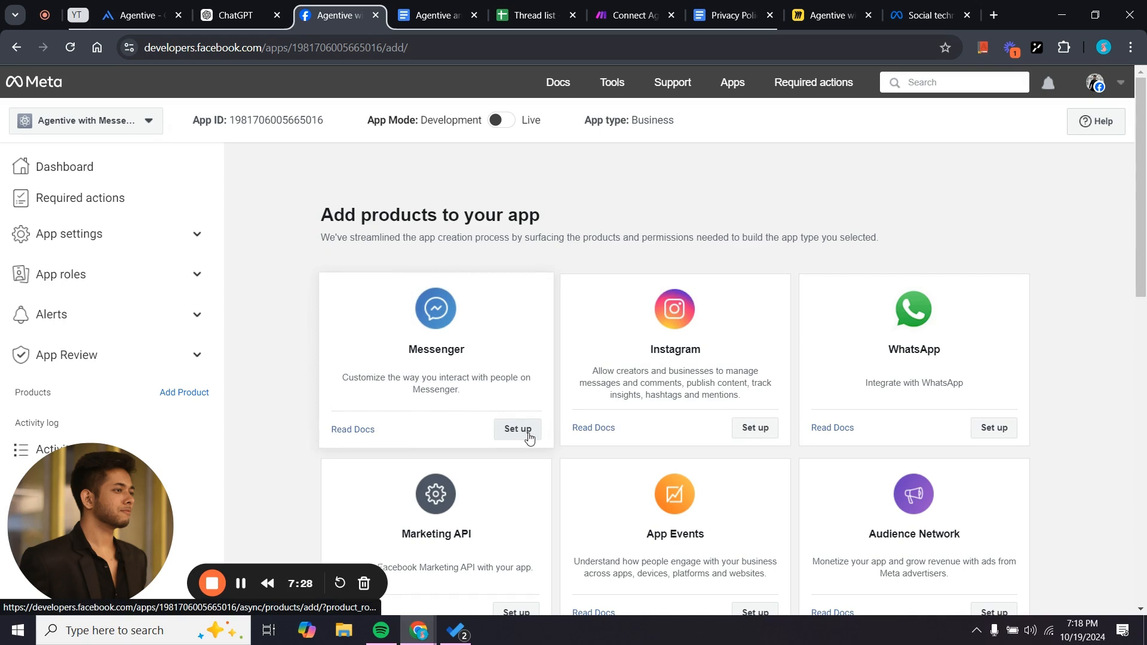
left_click(497, 433)
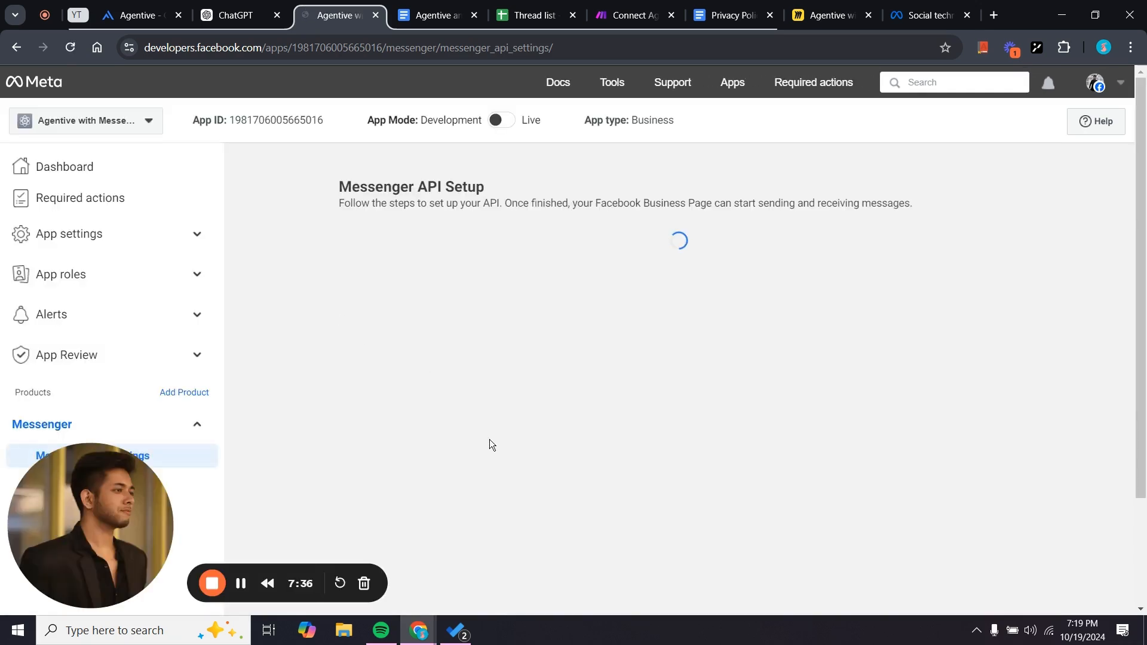
scroll(478, 471, "down", 12)
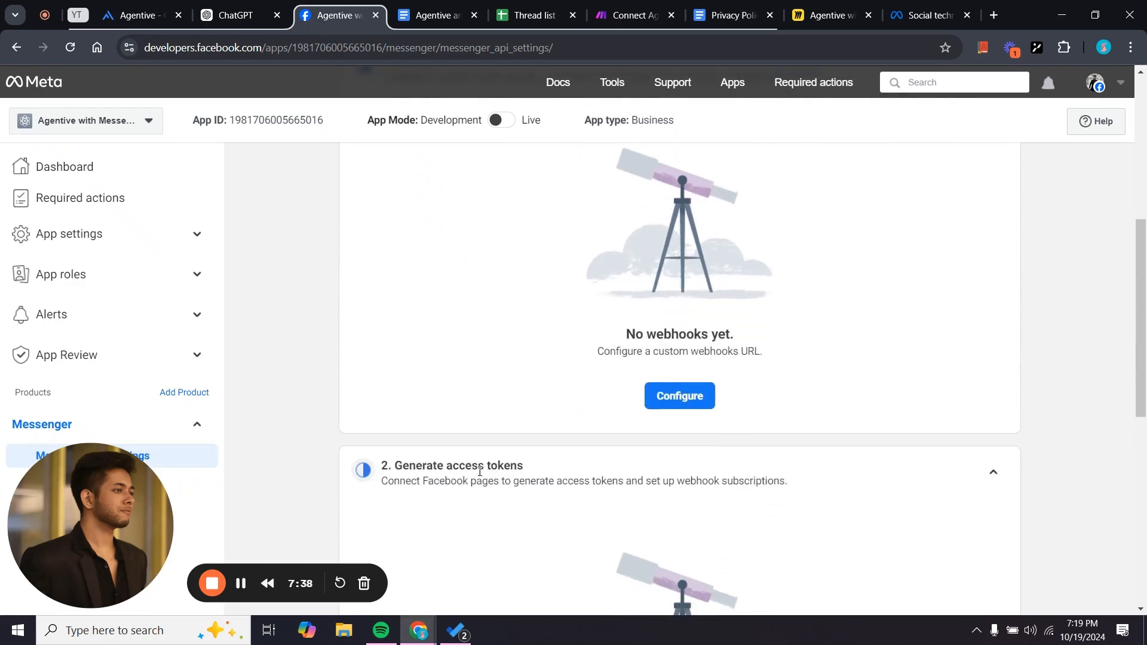
scroll(479, 471, "up", 12)
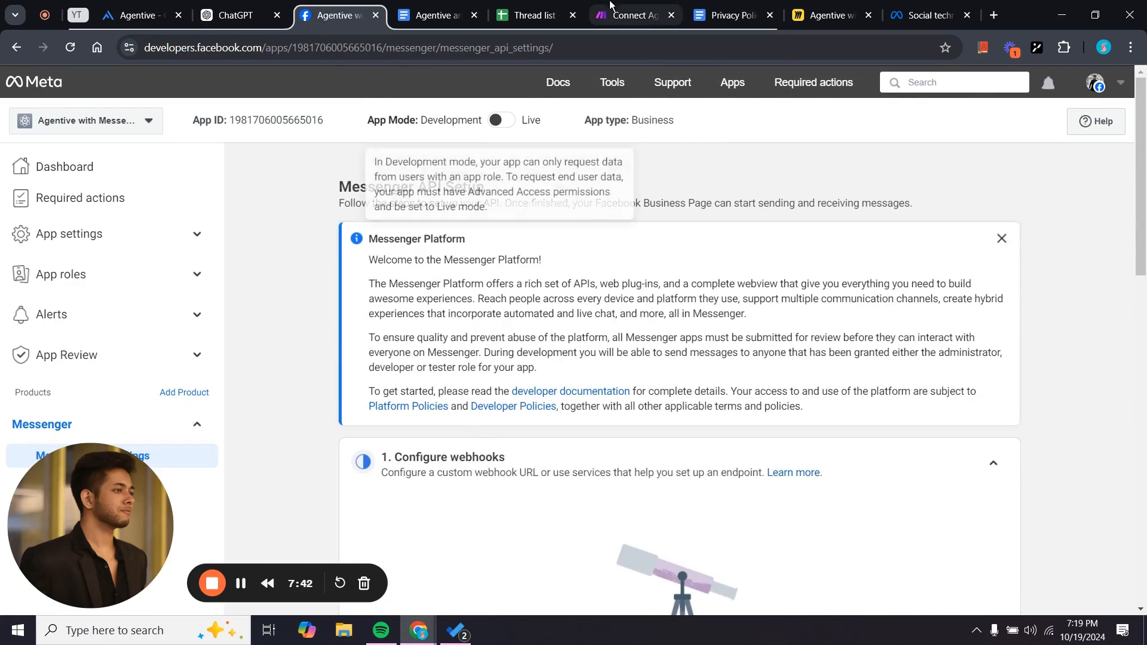
left_click(636, 15)
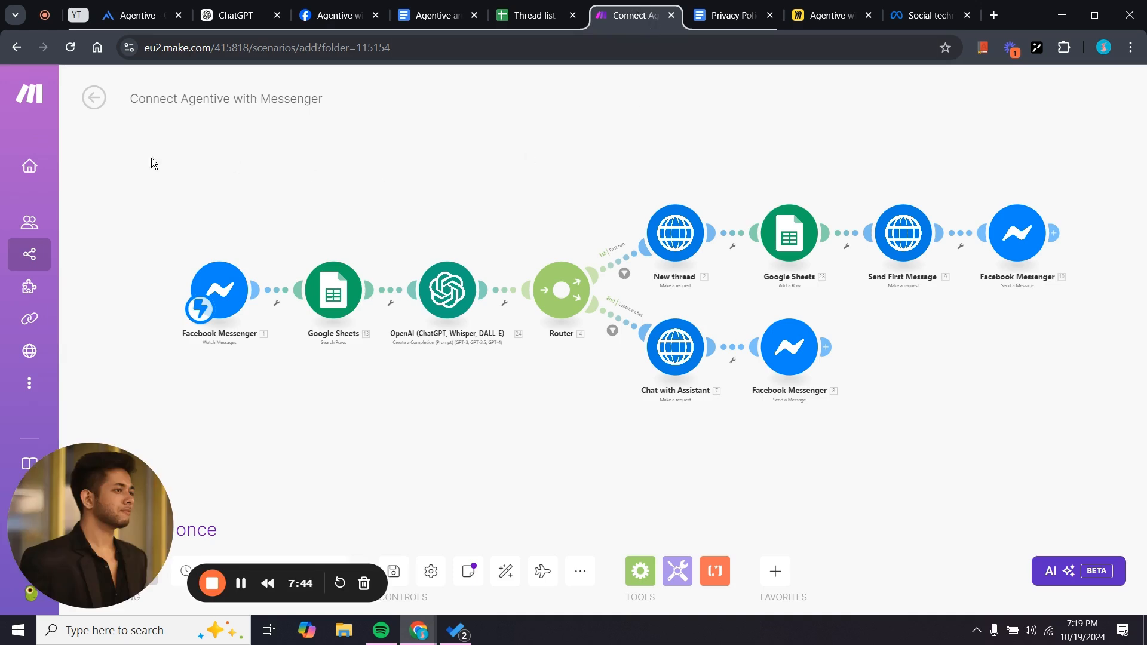
Create a new scenario with Facebook Messenger Watch Messages as its first module.
mouse_move(163, 286)
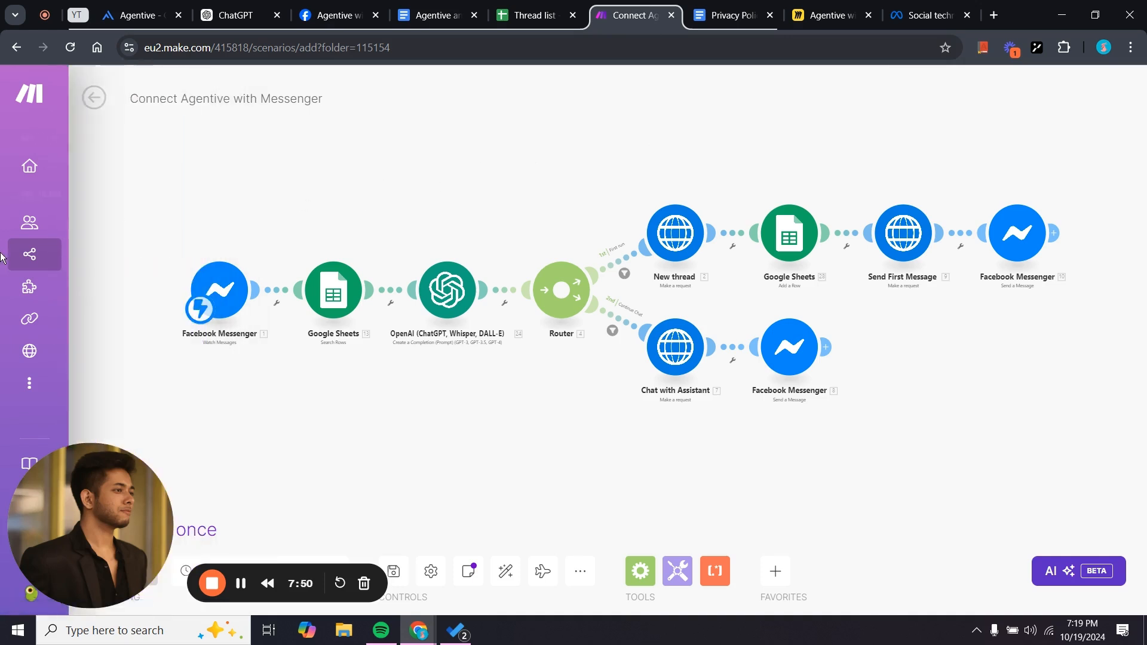
left_click(55, 258, "ctrl")
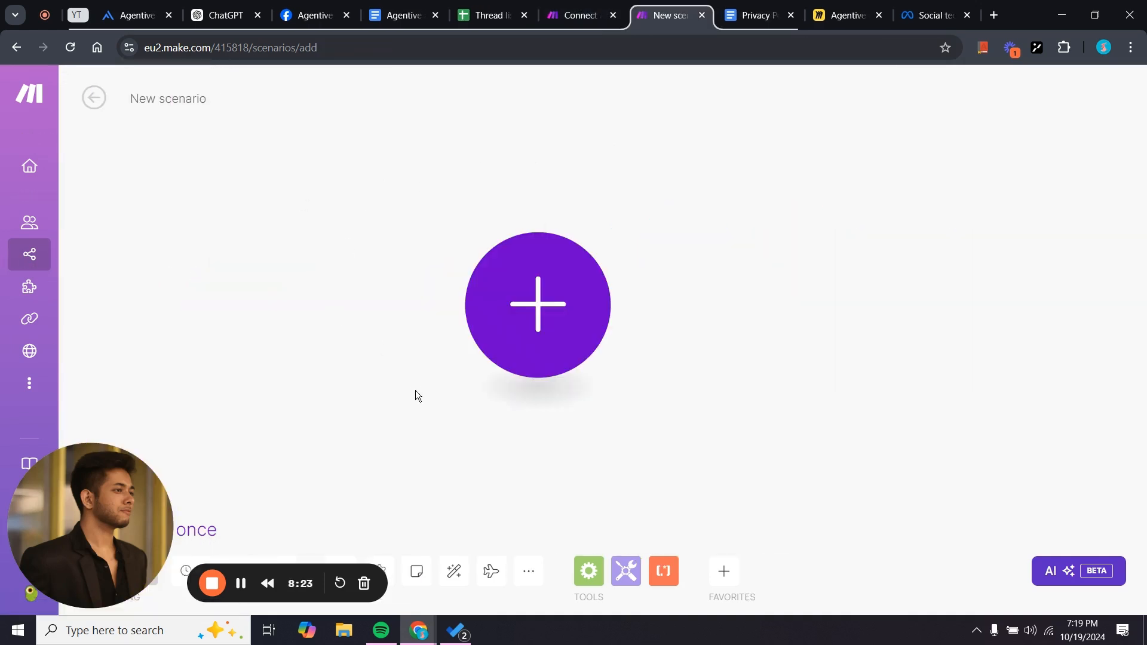
left_click(540, 344)
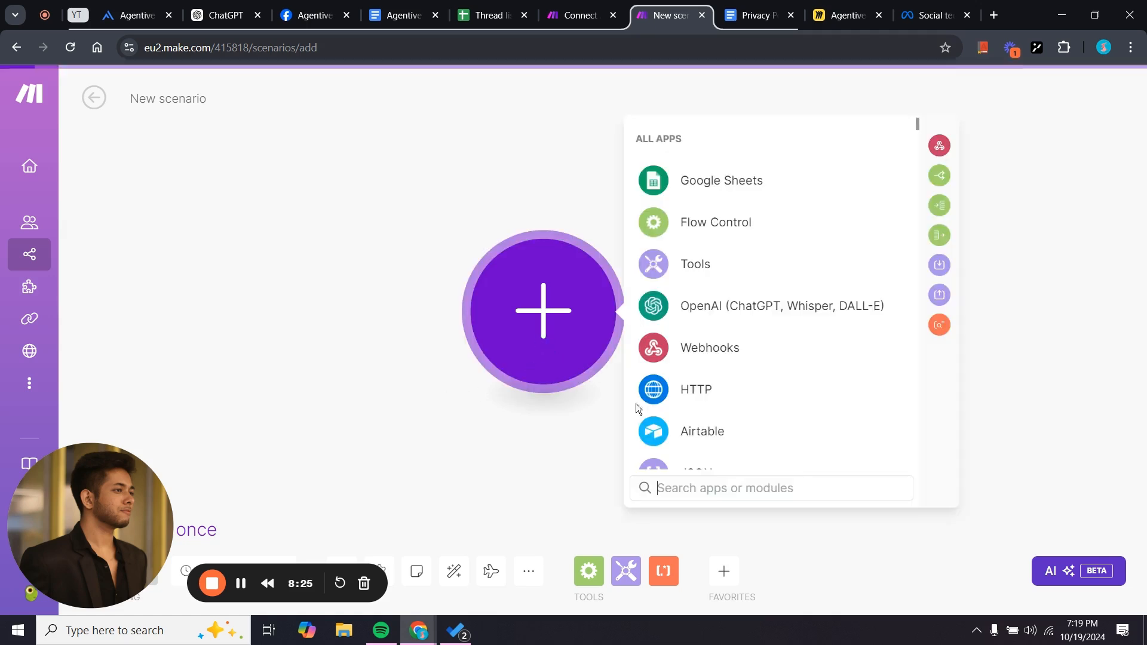
type("mes")
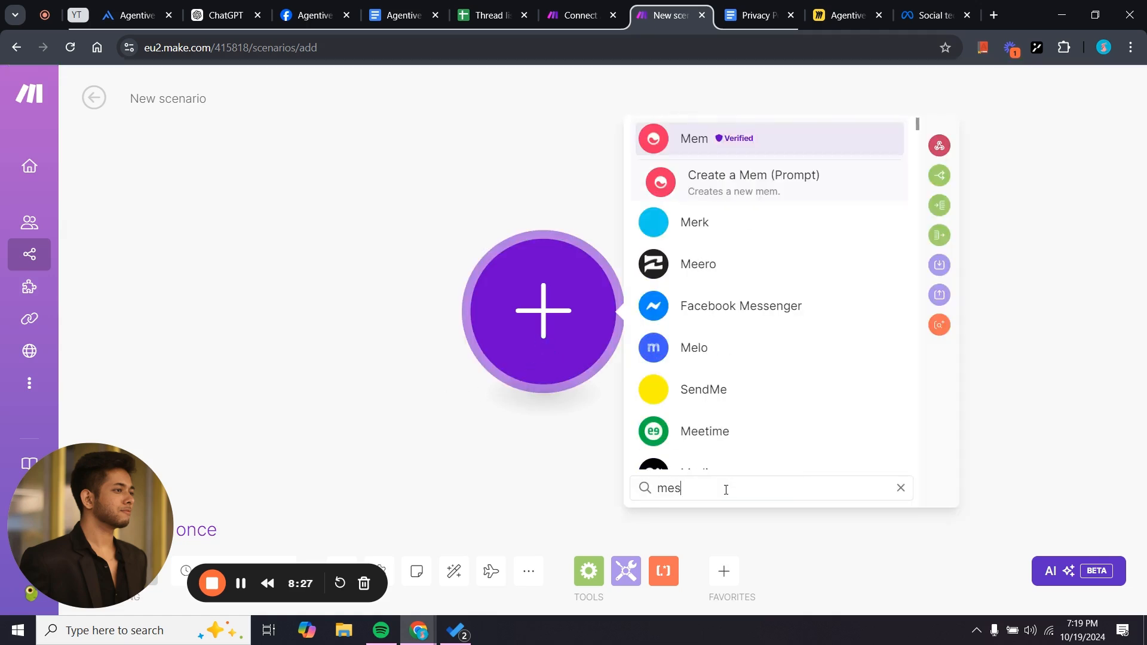
left_click(799, 139)
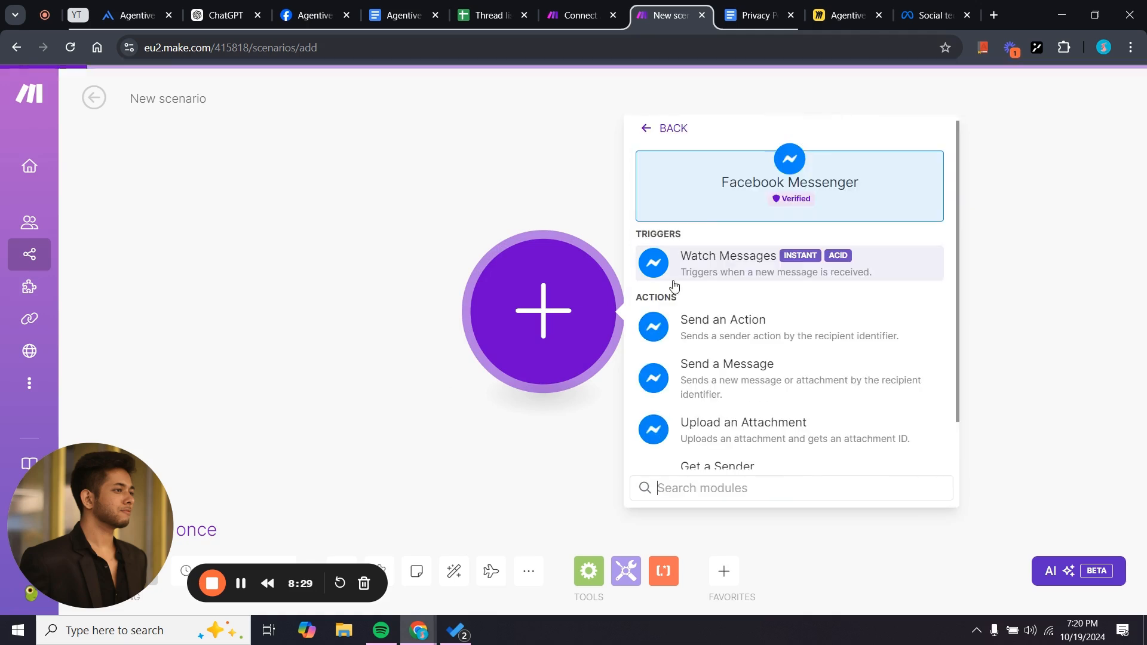
left_click(735, 268)
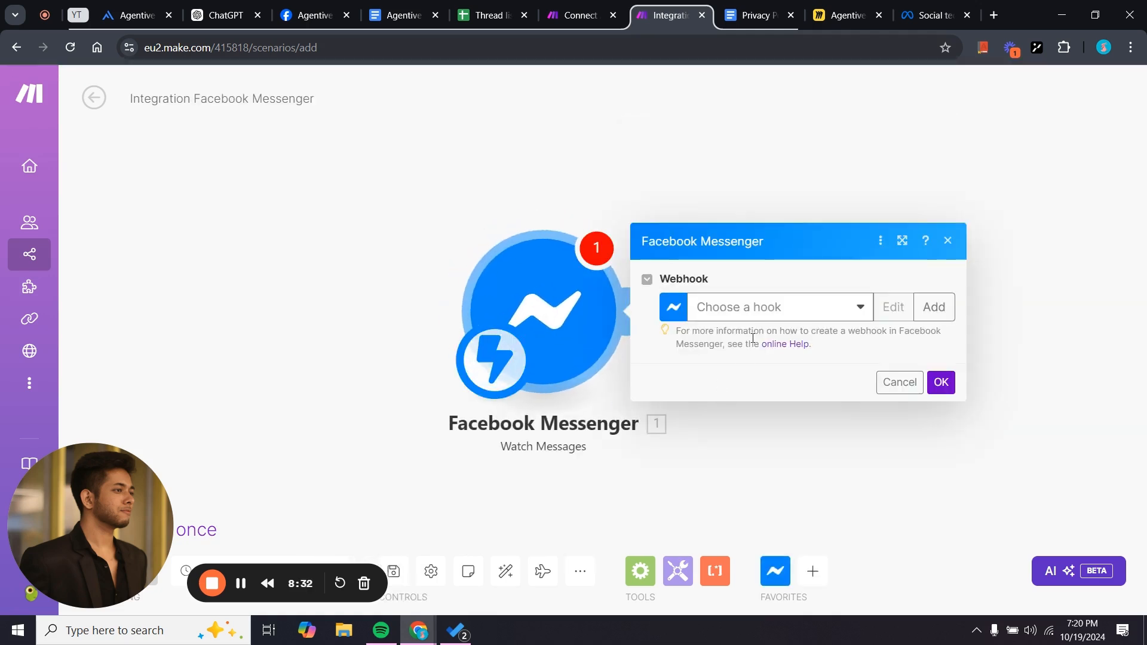
Create a new webhook for the trigger named 'Agentive Connection'.
left_click(771, 306)
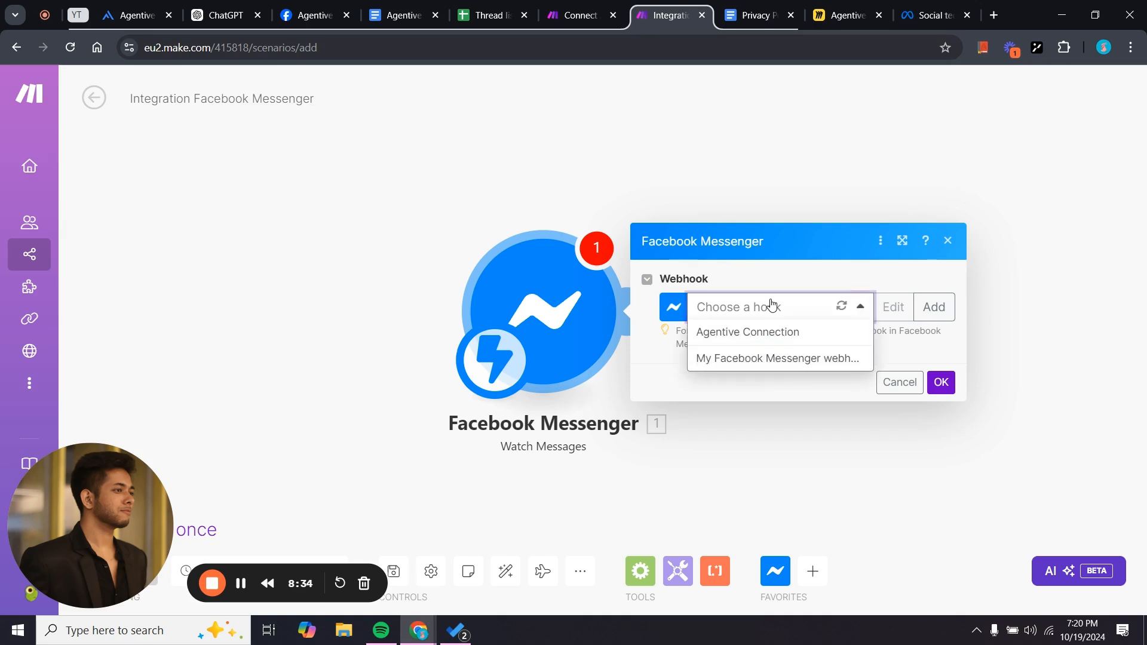
left_click(766, 331)
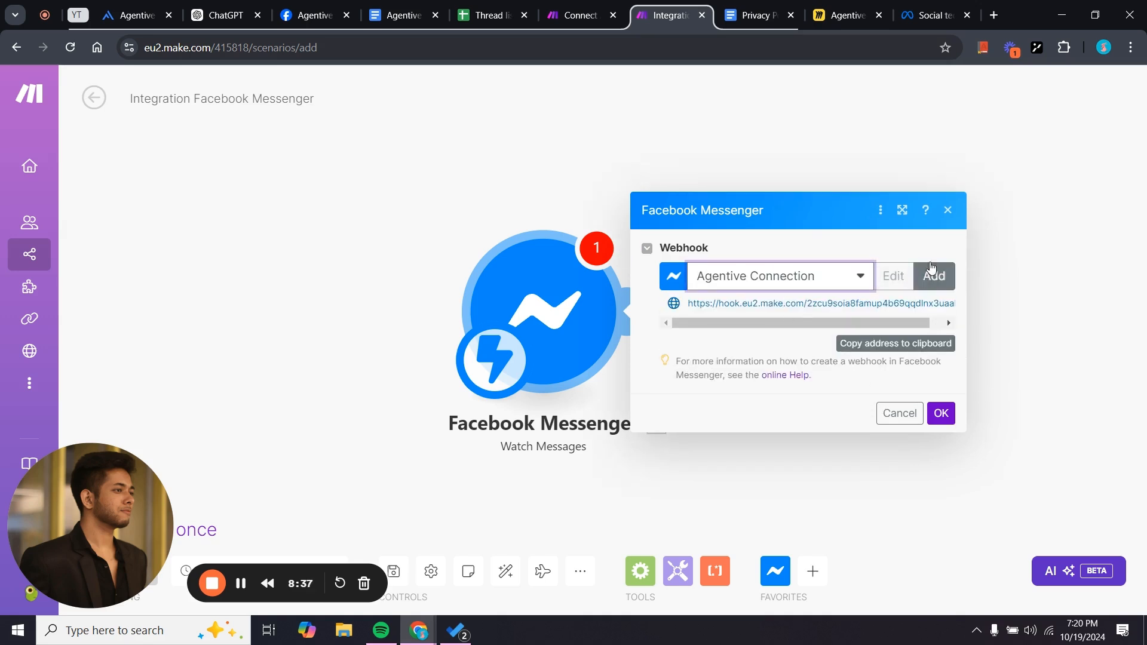
left_click(930, 268)
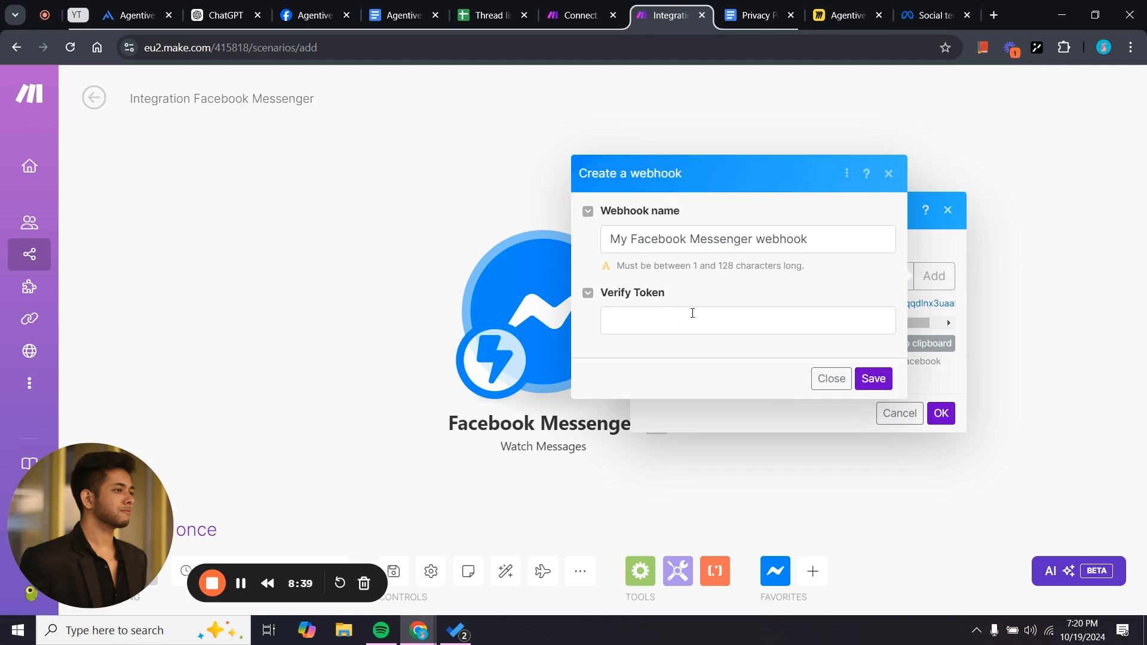
left_click(692, 313)
left_click(819, 233)
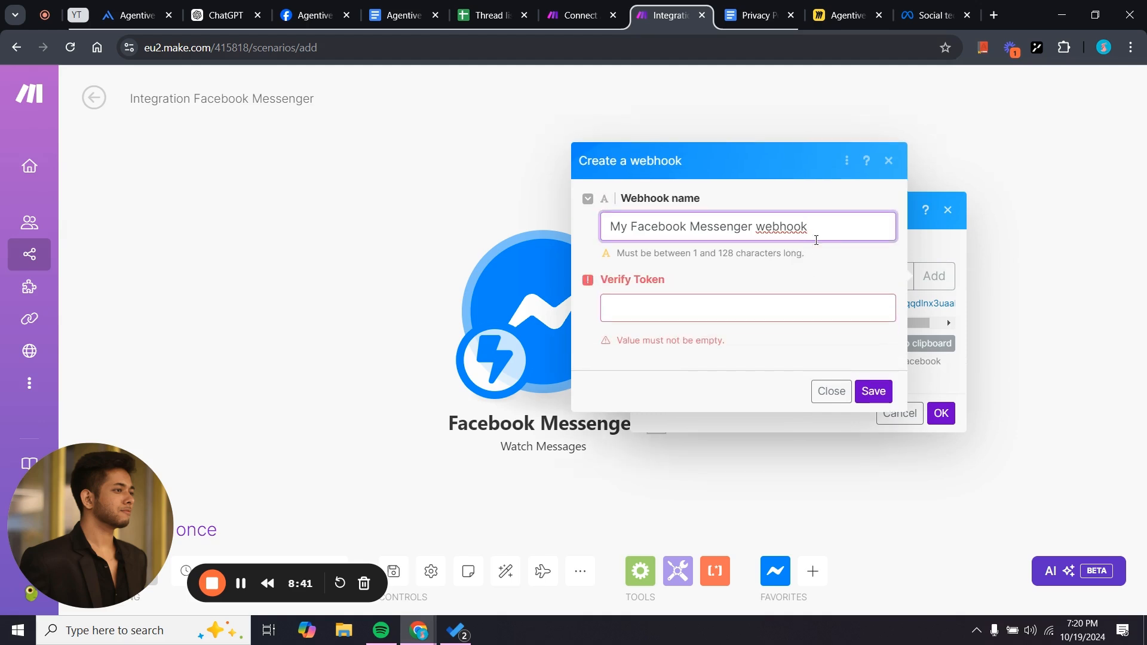
key("BackSpace")
key("BackSpace")
key("BackSpace")
key("BackSpace")
key("BackSpace")
key("BackSpace")
key("BackSpace")
key("BackSpace")
key("BackSpace")
key("BackSpace")
key("BackSpace")
key("BackSpace")
key("BackSpace")
key("BackSpace")
key("BackSpace")
key("BackSpace")
key("BackSpace")
key("BackSpace")
key("BackSpace")
key("BackSpace")
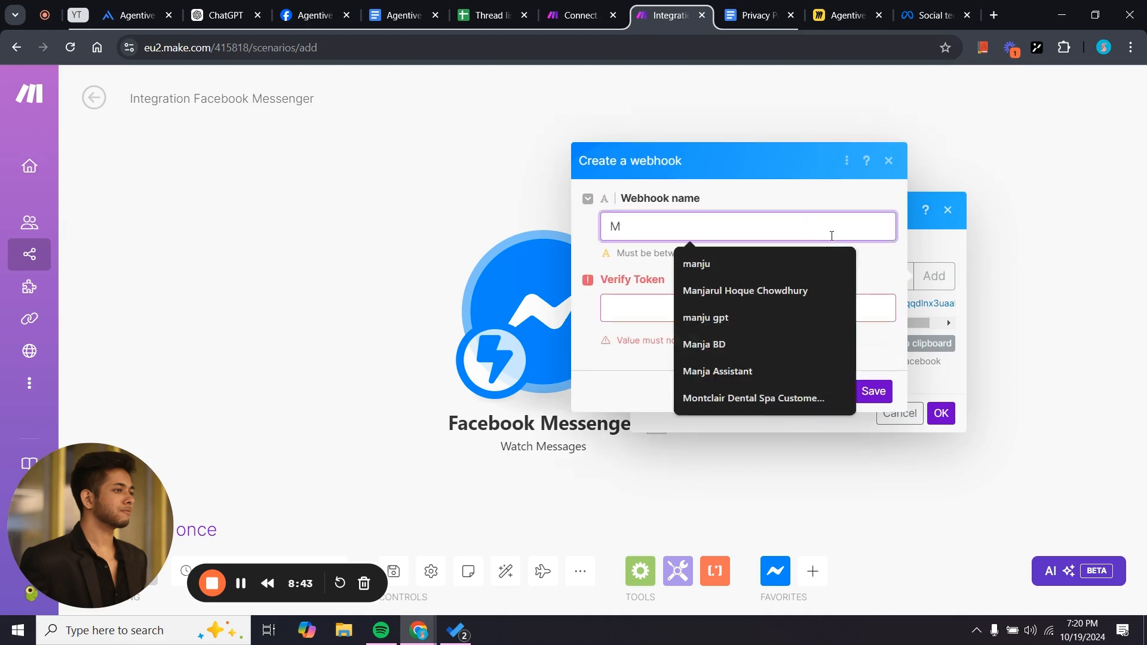
type("Agentive Connection")
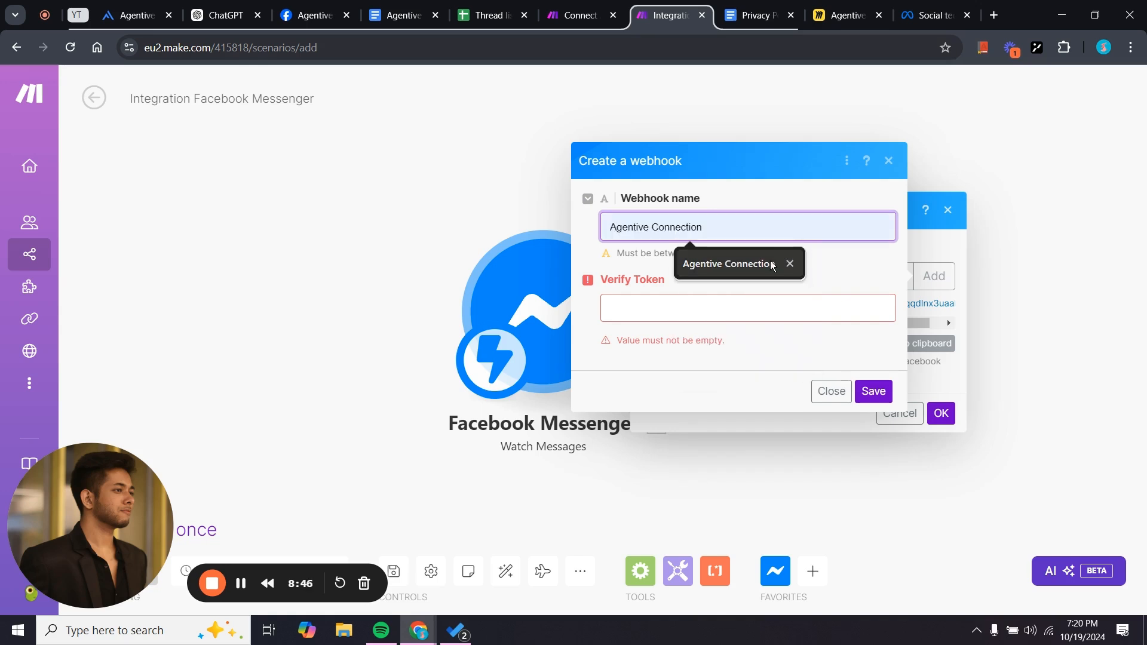
left_click(771, 264)
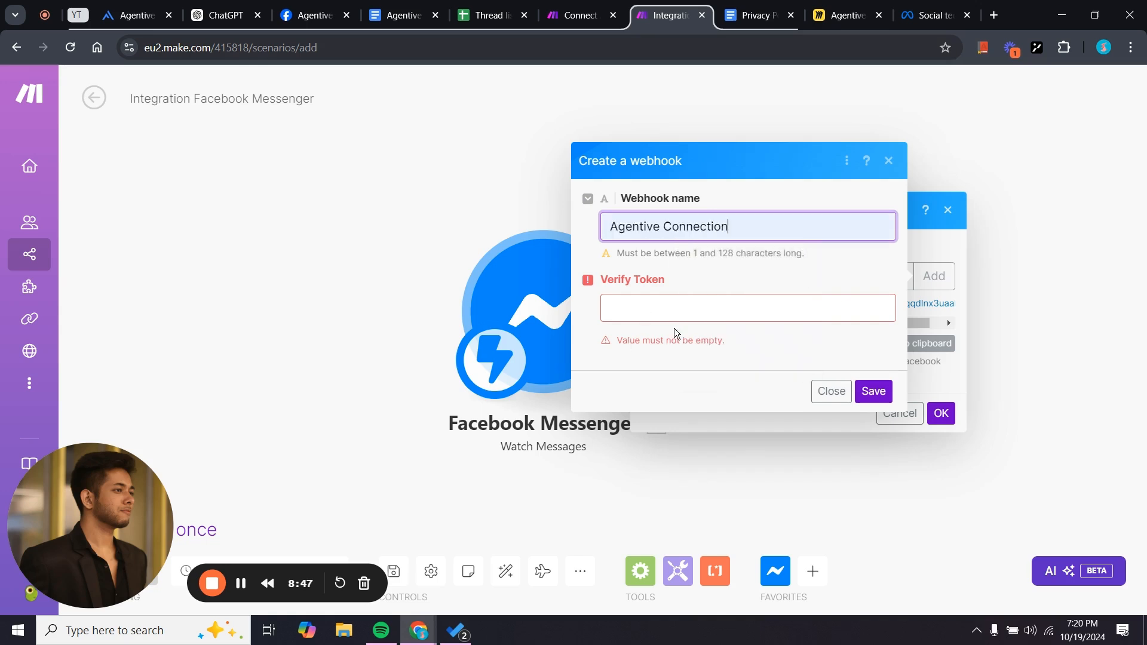
Enter the webhook's verify token, save the webhook, and confirm the trigger settings.
left_click(669, 309)
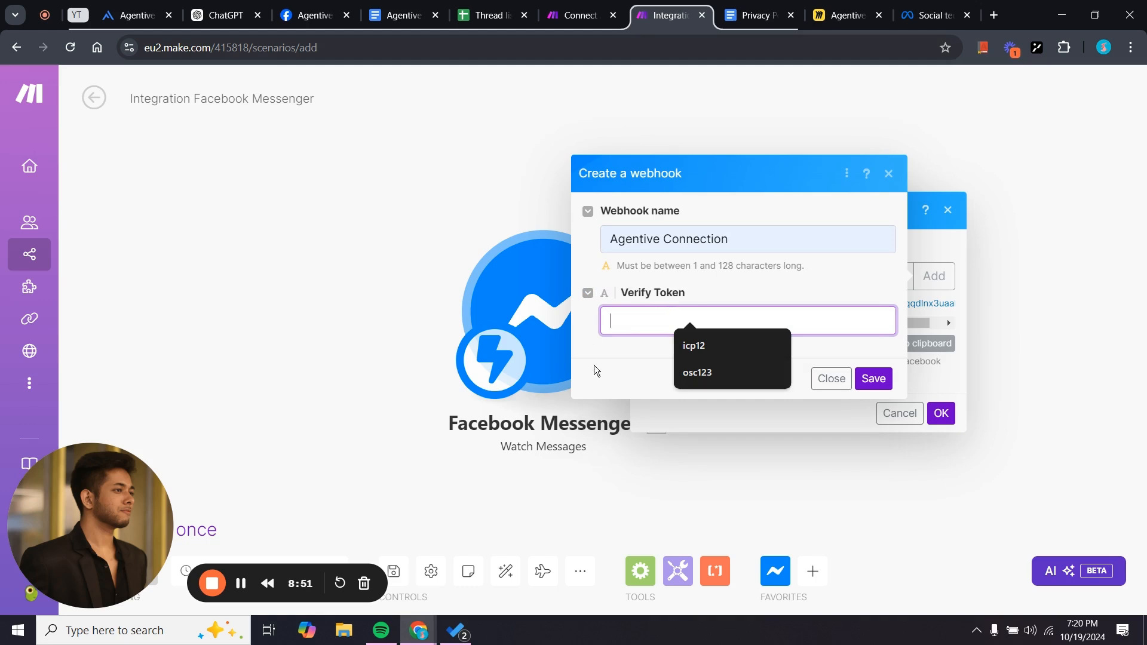
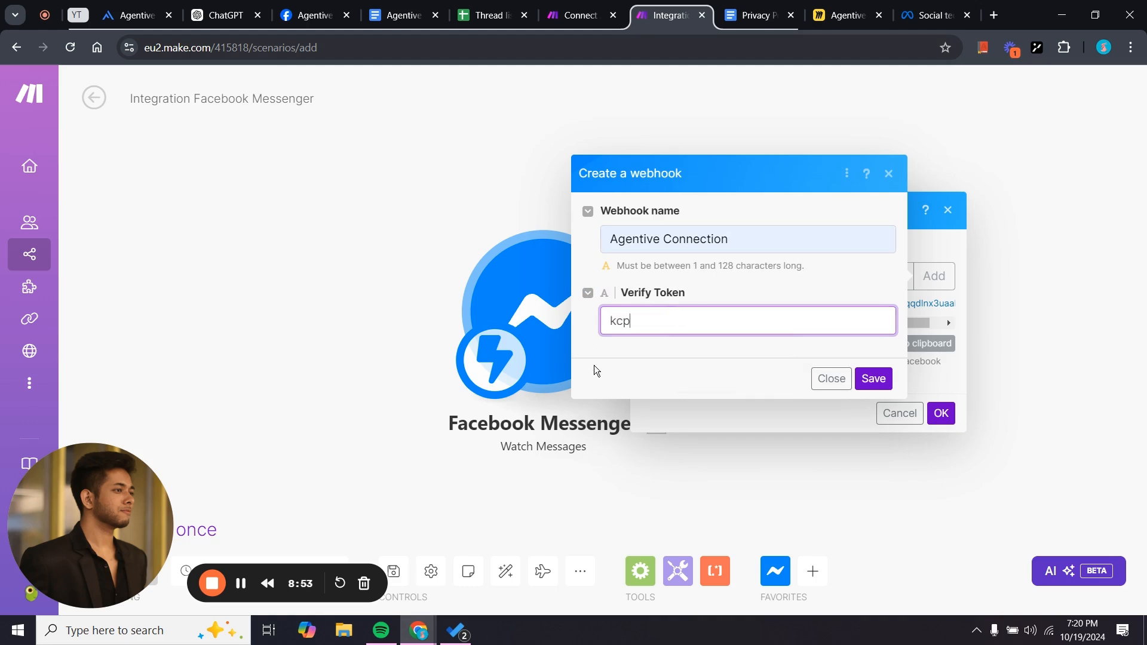
left_click(682, 362)
left_click(873, 380)
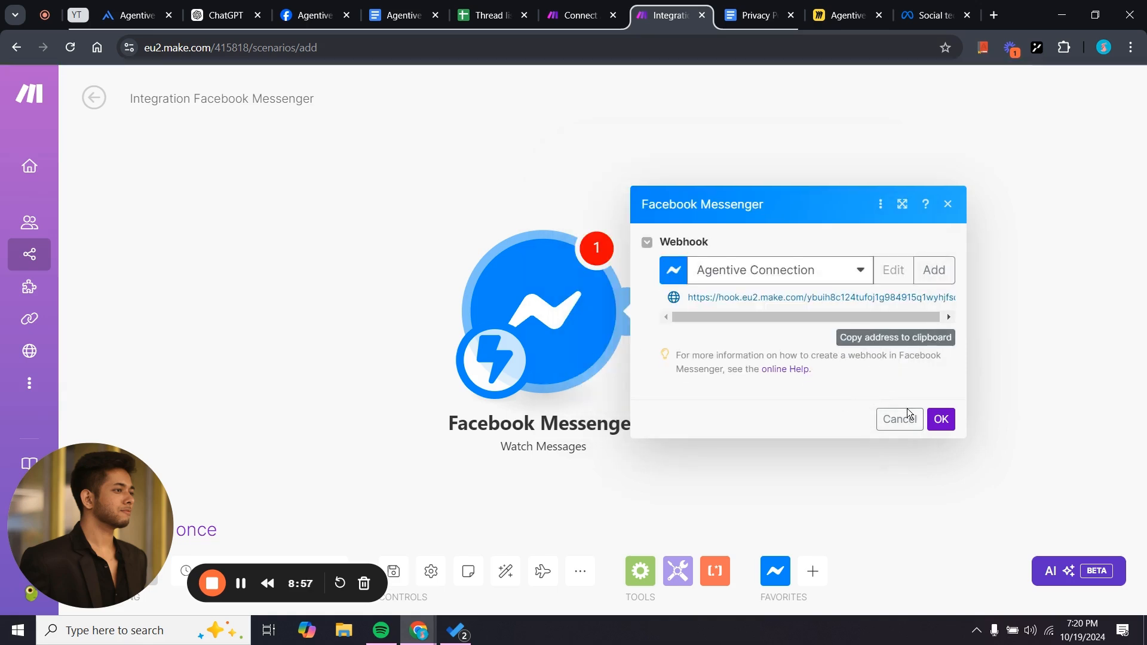
left_click(948, 419)
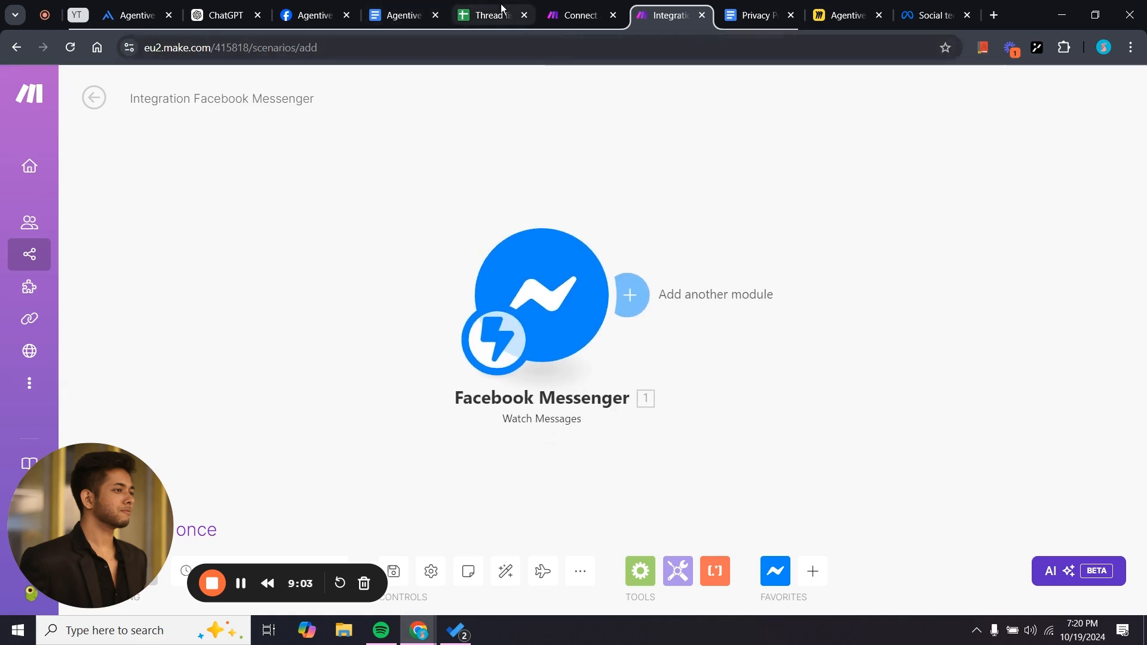
Open the Messenger webhook's Edit Callback URL dialog on the Facebook developer app page.
left_click(315, 15)
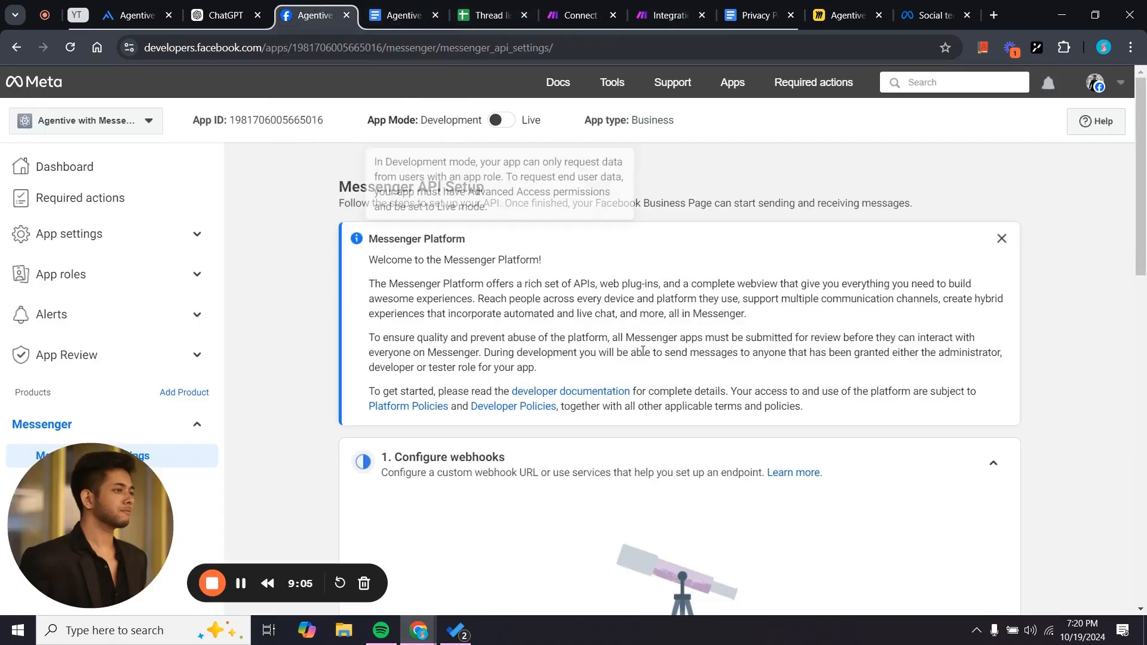
scroll(569, 440, "down", 10)
scroll(569, 440, "up", 7)
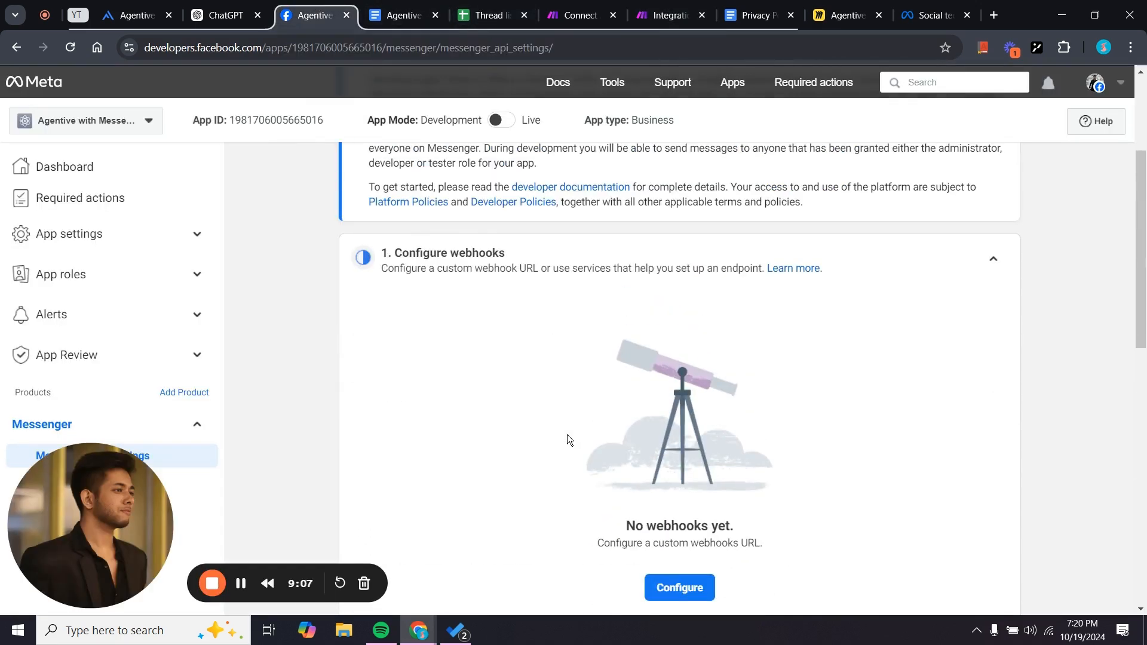
scroll(569, 440, "down", 4)
scroll(567, 440, "up", 3)
scroll(585, 508, "down", 3)
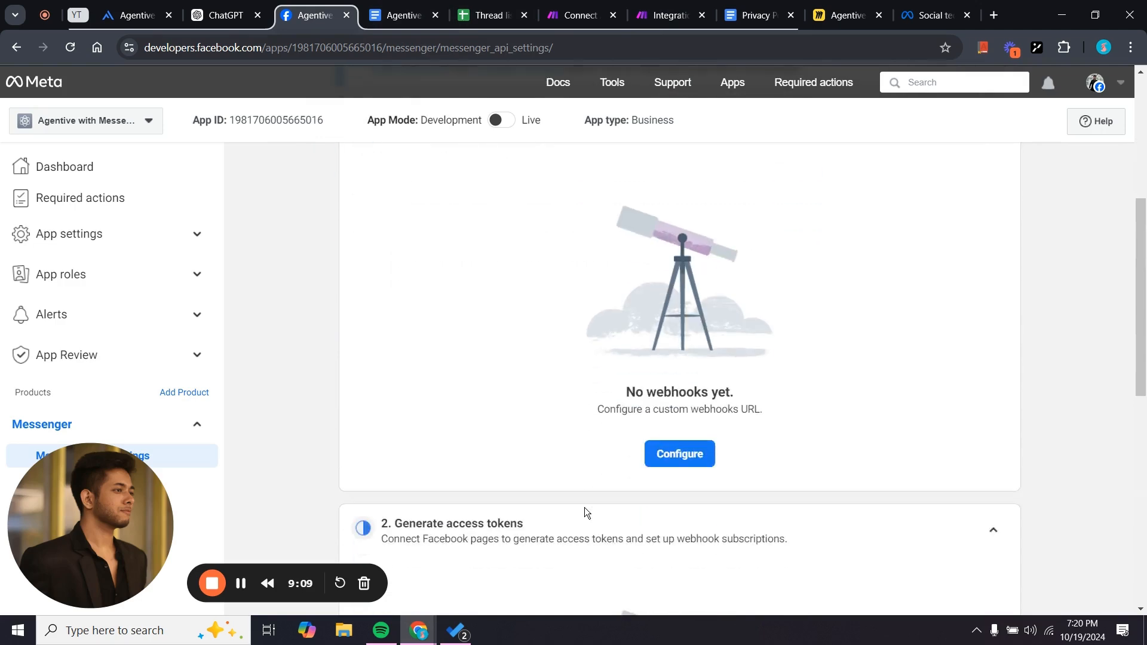
left_click(677, 443)
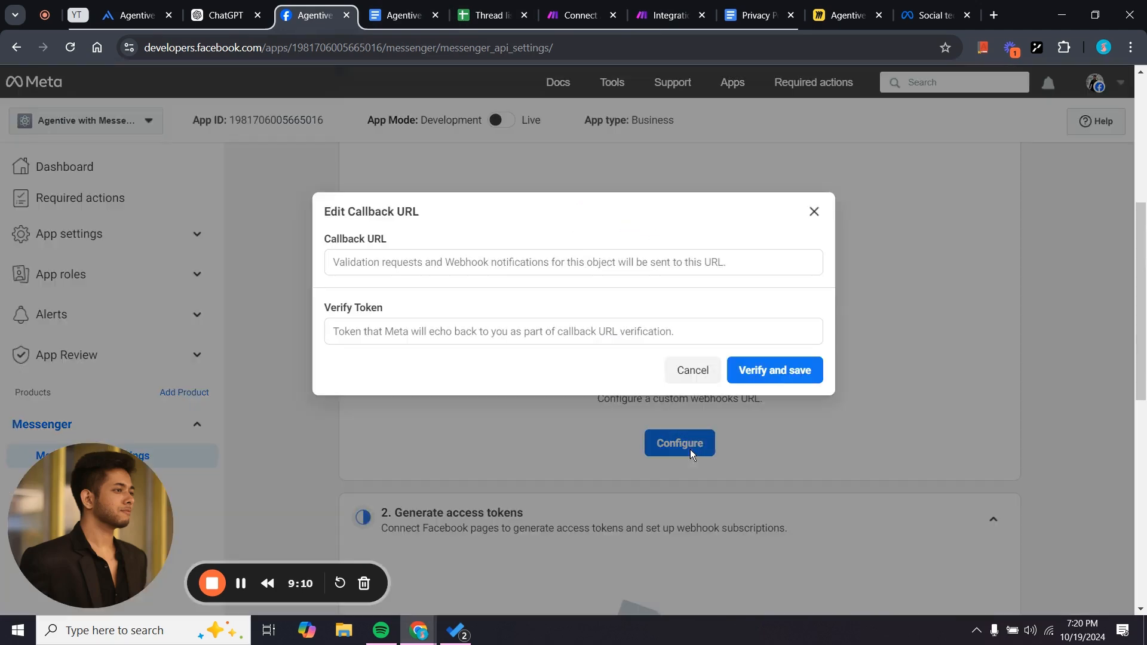
left_click(442, 266)
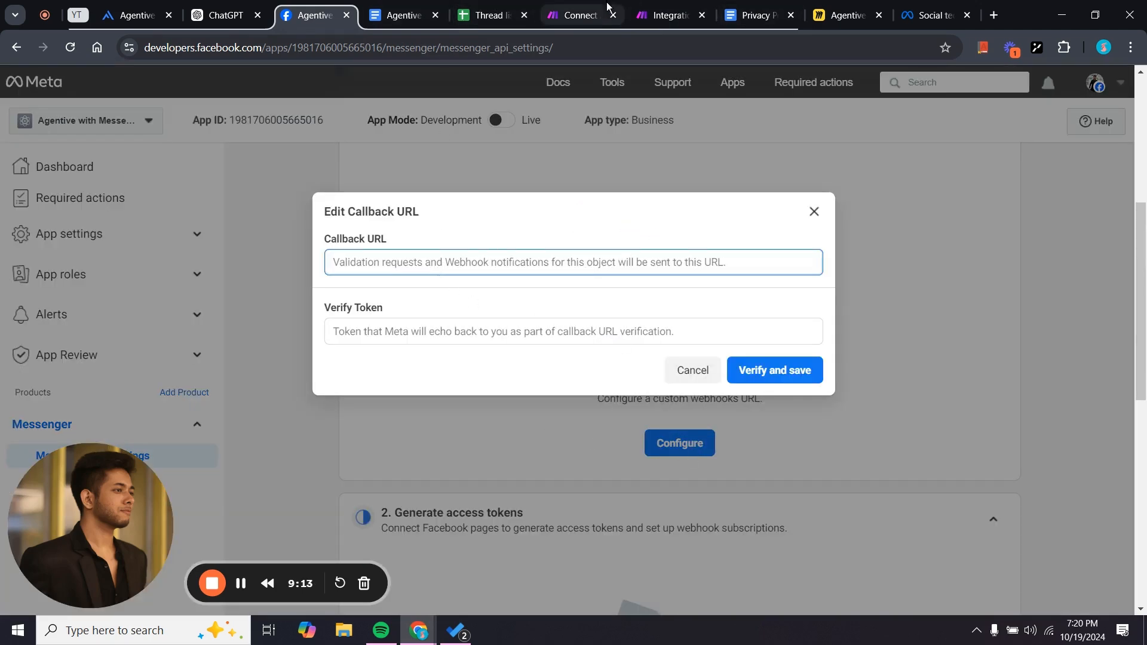
Copy the Watch Messages webhook address from Make and return to the Facebook page.
left_click(668, 15)
left_click(585, 352)
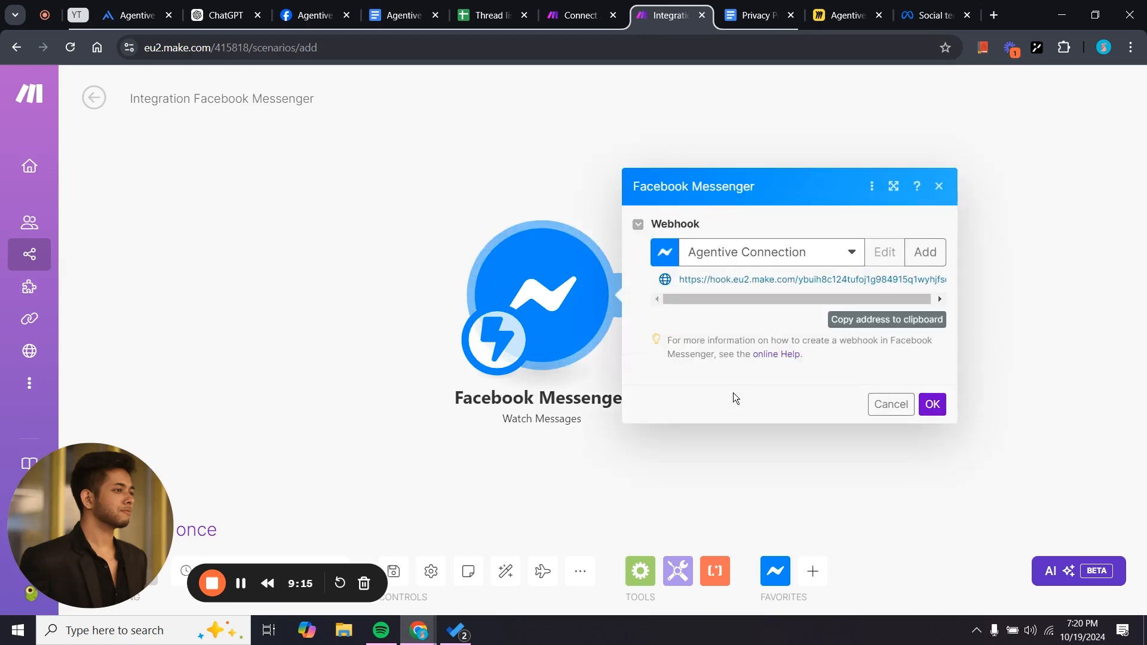
left_click(891, 331)
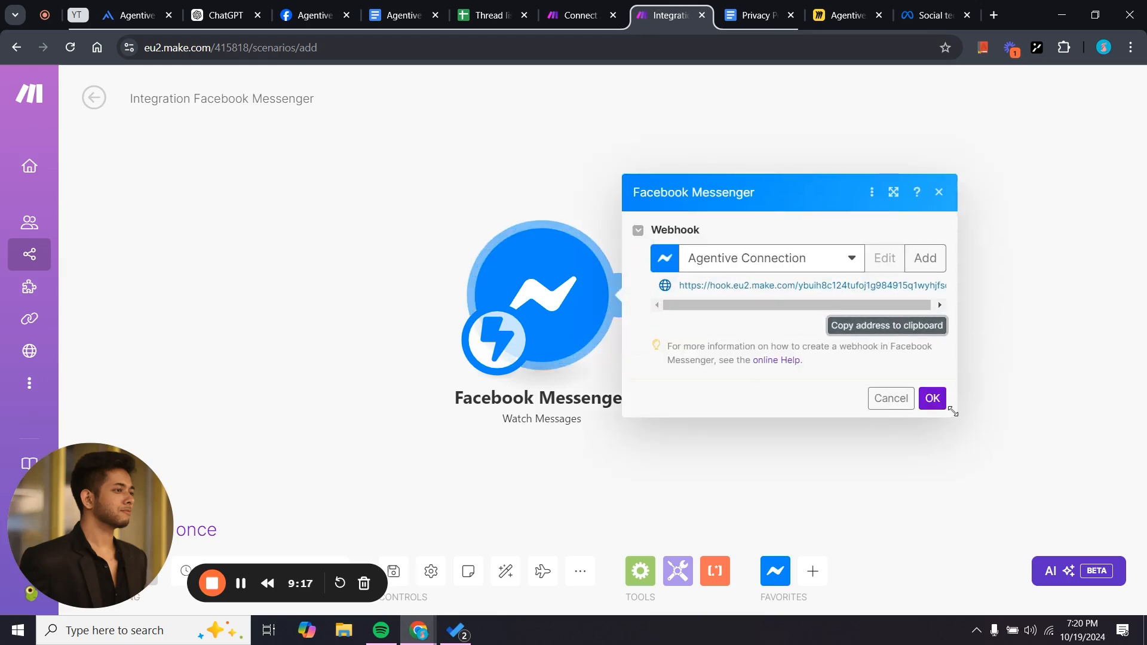
left_click(933, 398)
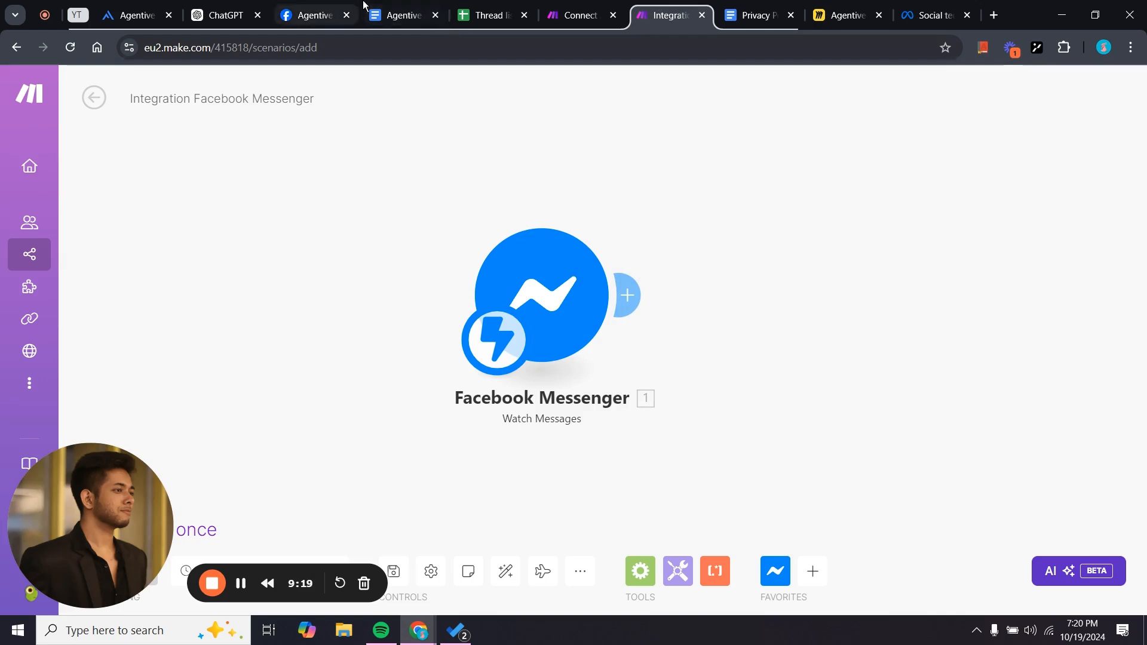
left_click(297, 5)
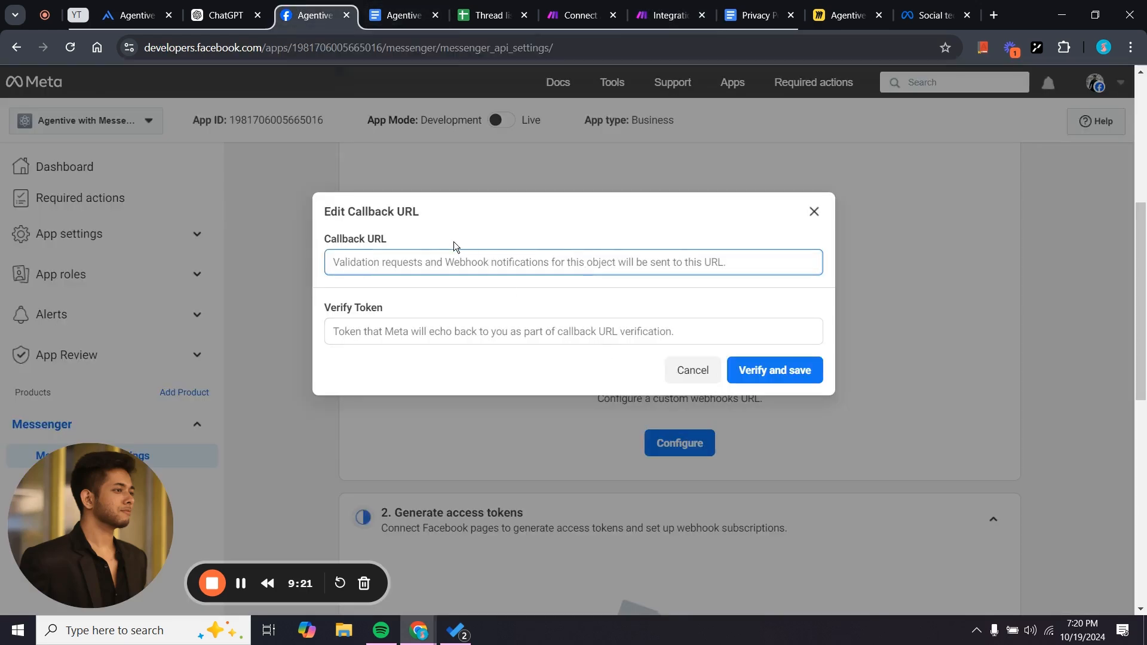
Enter the Make webhook address as the Callback URL with the verify token, then verify and save.
key("ctrl+v")
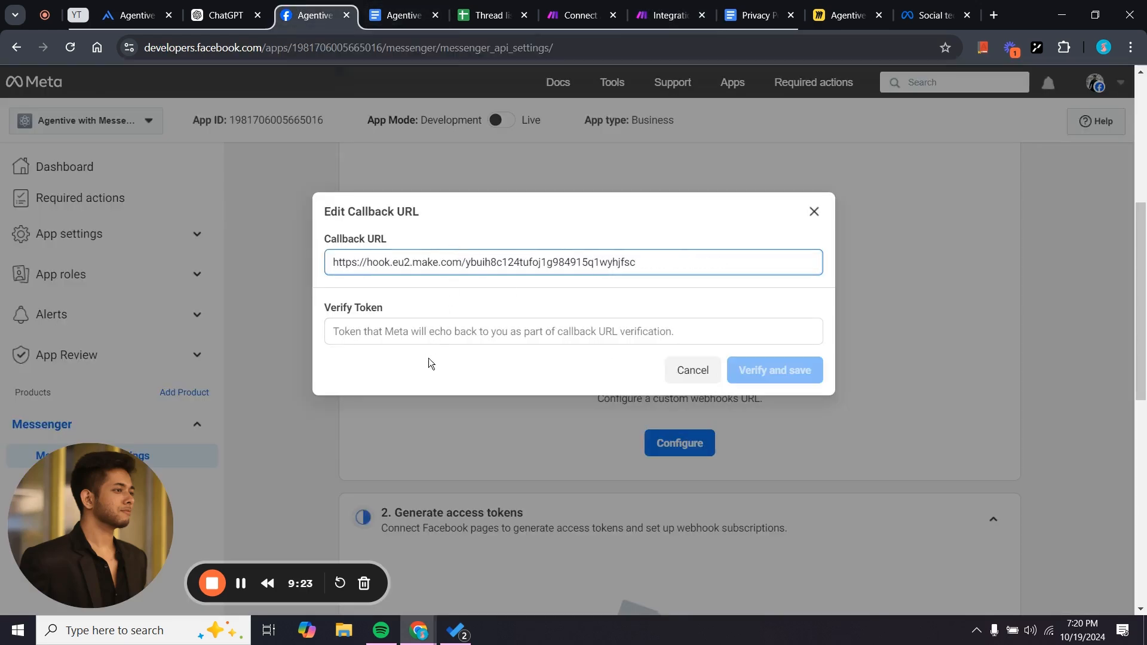
left_click(424, 336)
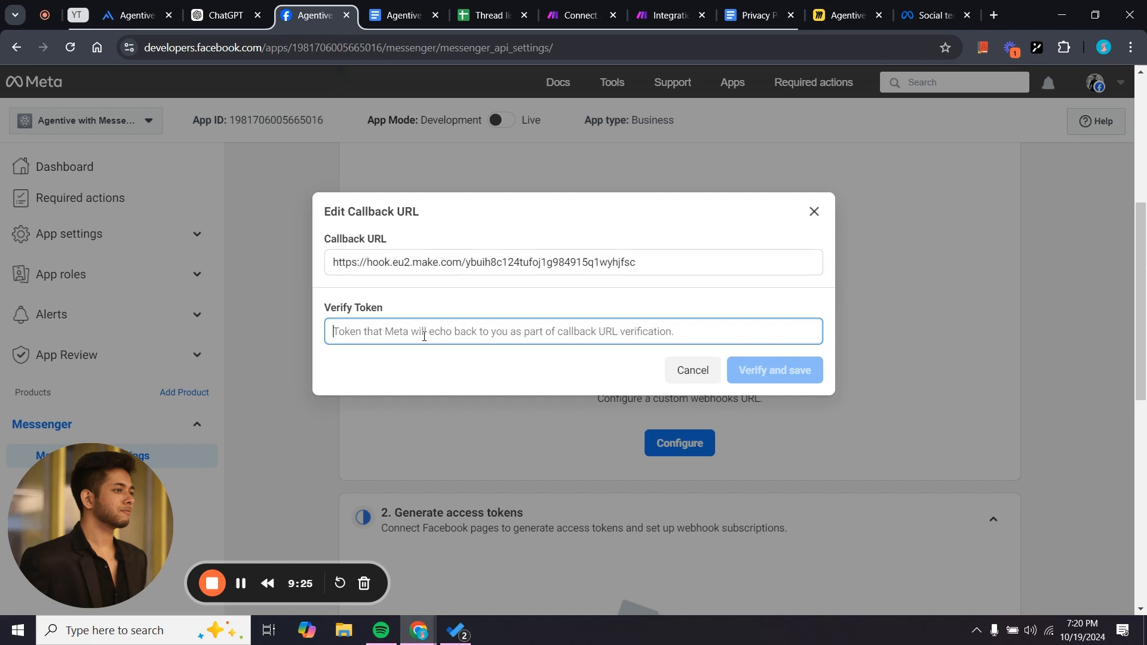
key("super+v")
left_click(482, 332)
type("Ic")
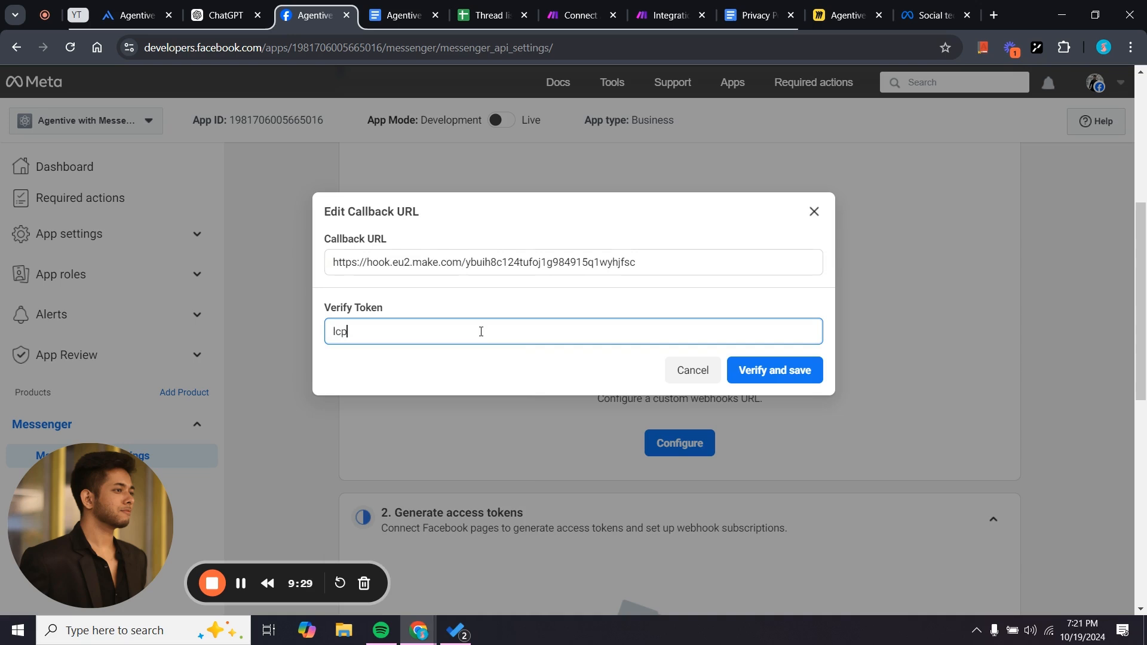
key("BackSpace")
key("BackSpace")
left_click(500, 363)
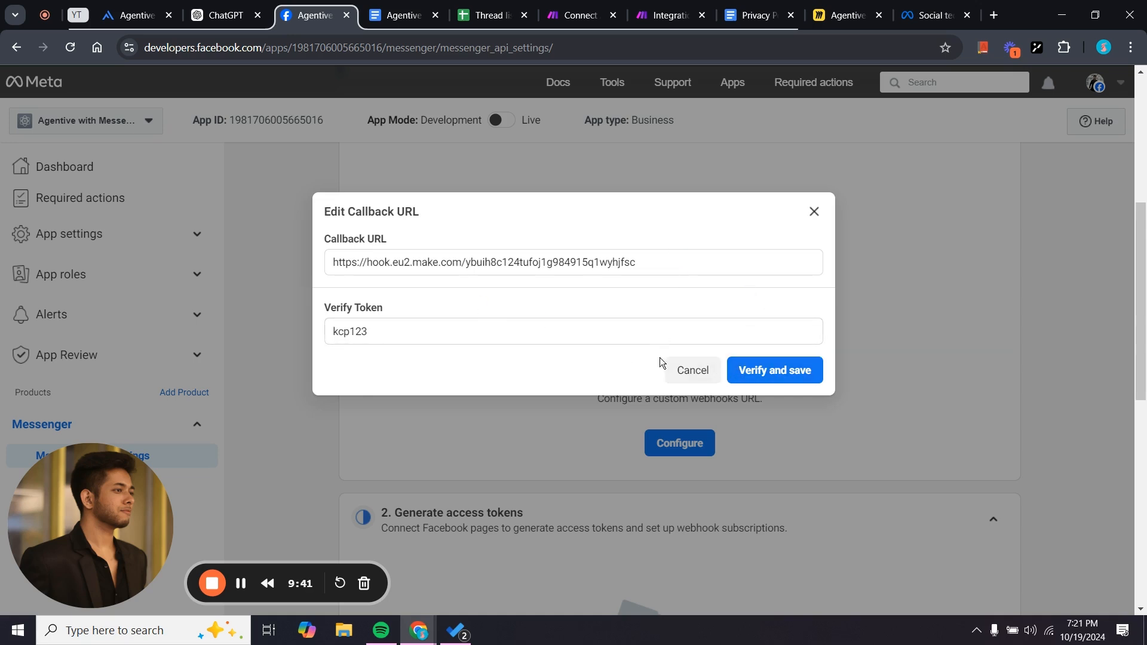
left_click(769, 375)
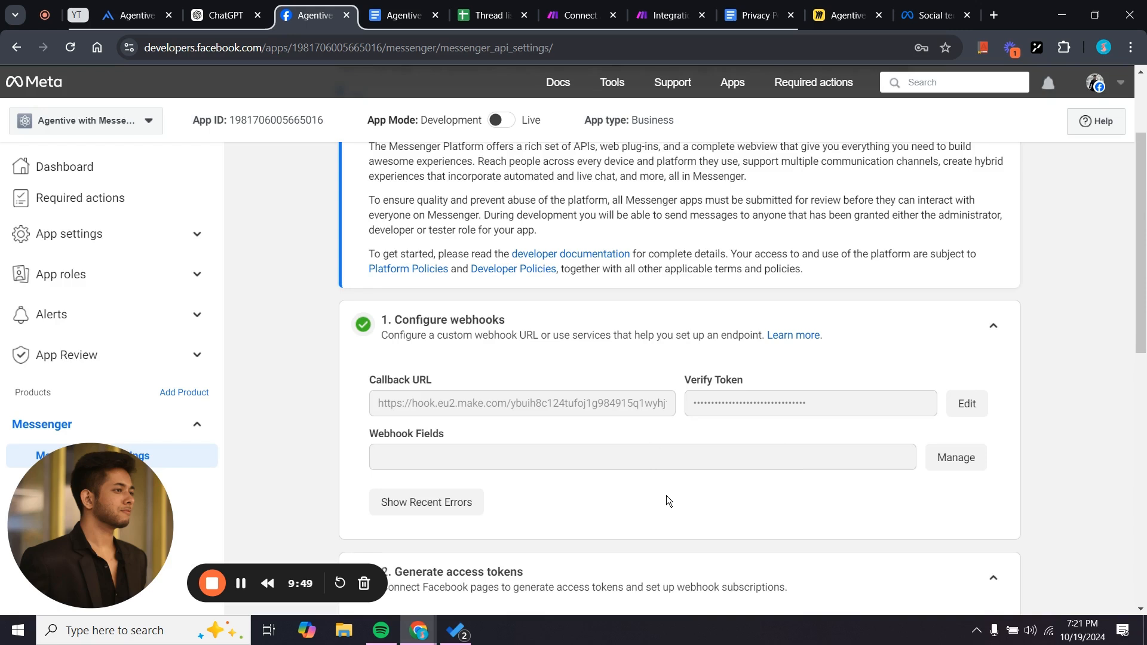
Subscribe the Messenger webhook to the messages field and dismiss the success notice.
scroll(666, 497, "down", 2)
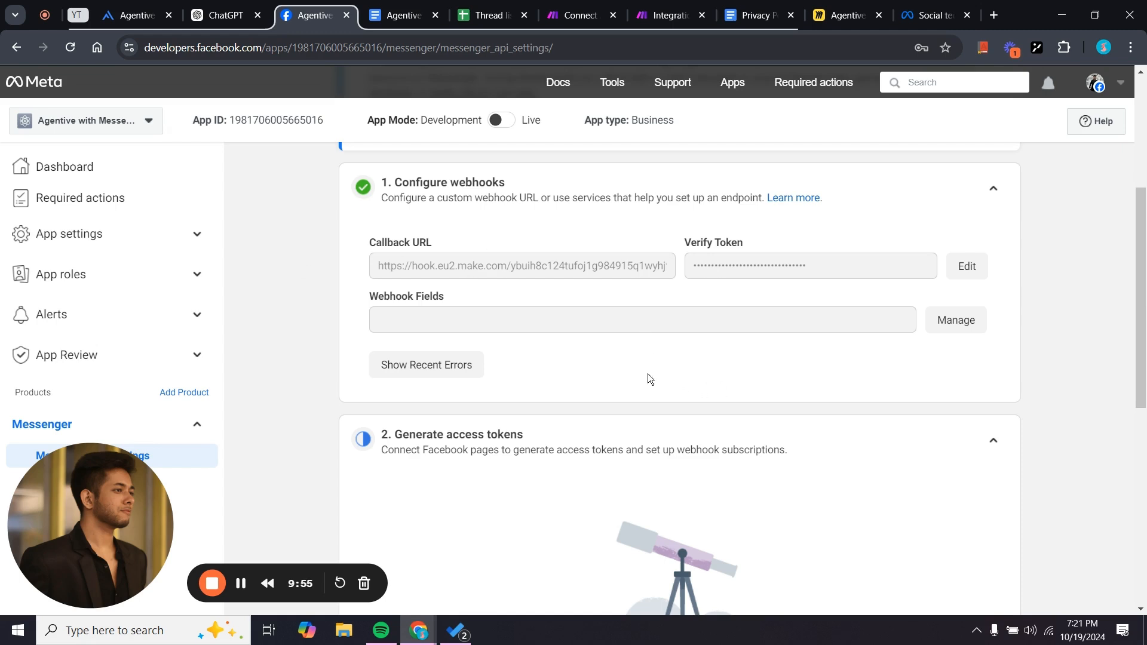
scroll(648, 374, "up", 1)
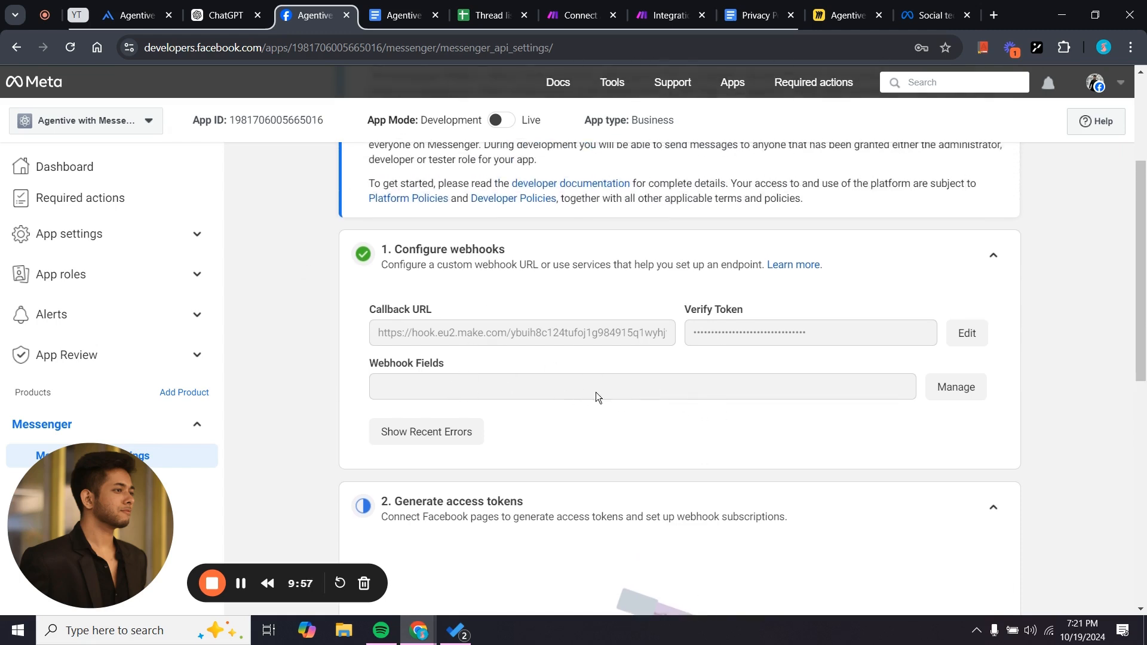
left_click(934, 387)
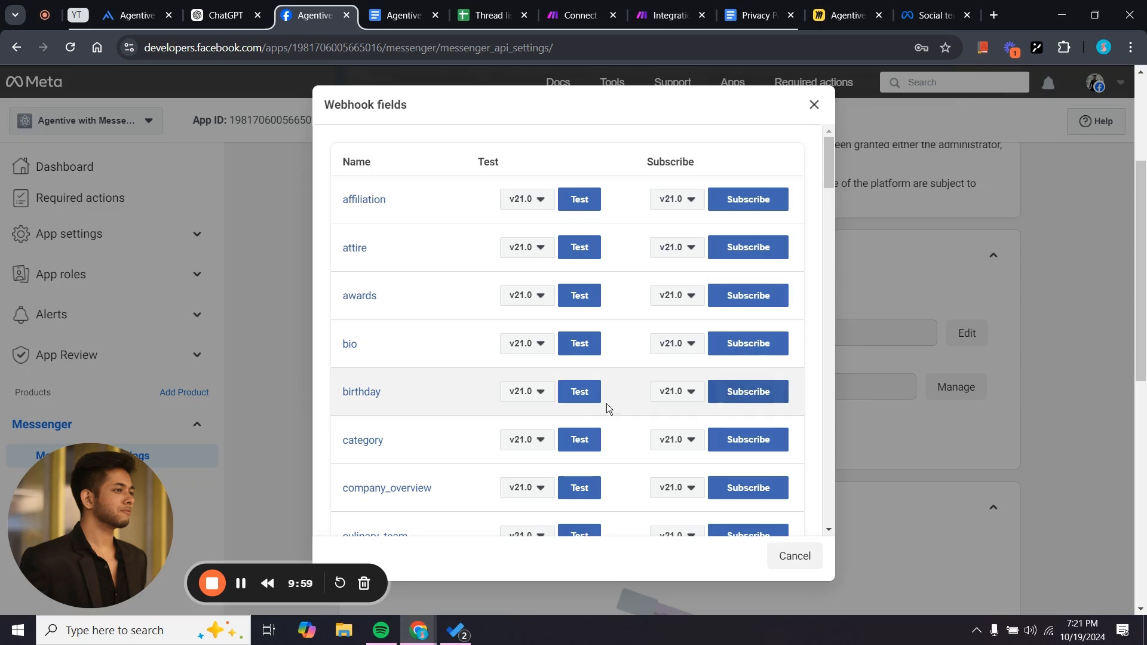
scroll(518, 466, "down", 4)
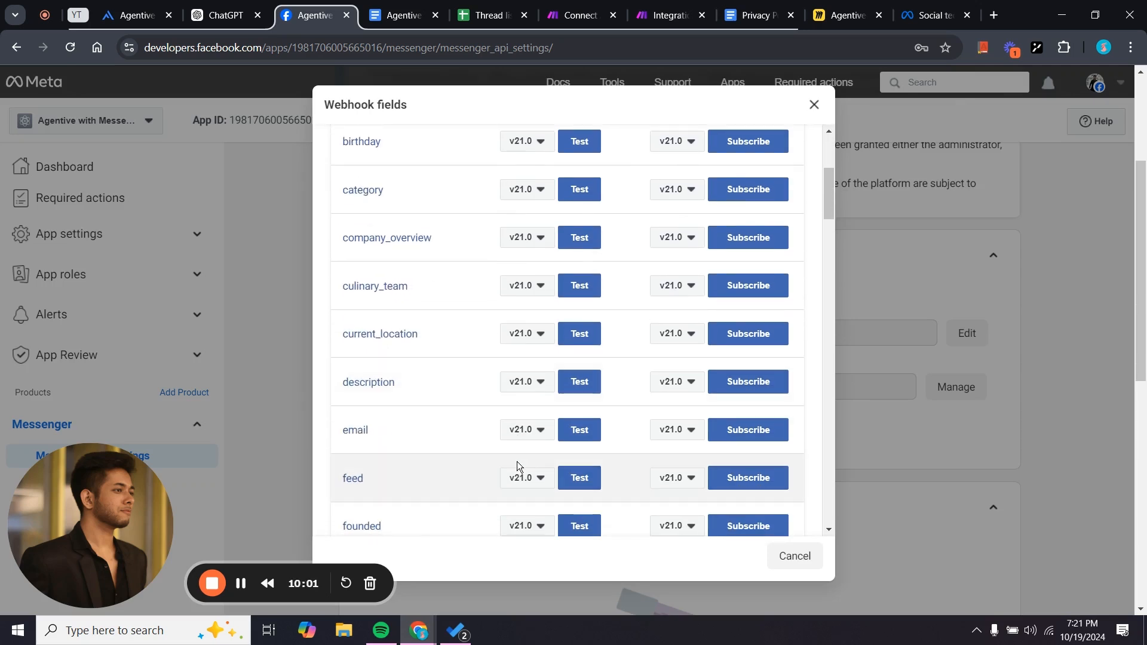
scroll(518, 466, "down", 6)
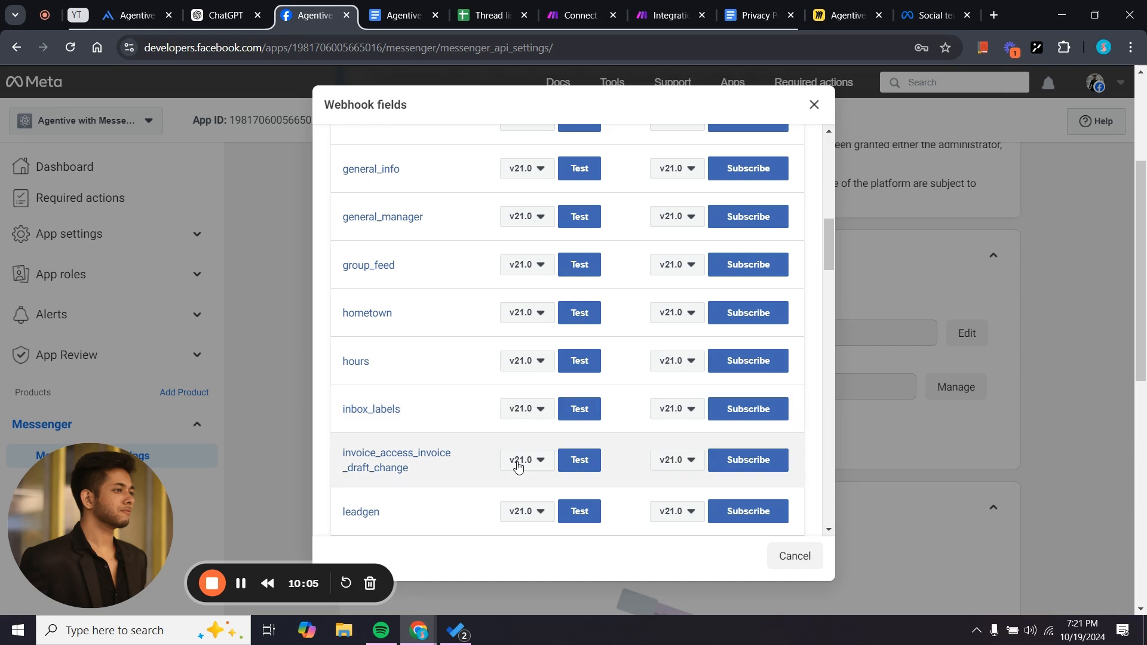
scroll(518, 467, "down", 9)
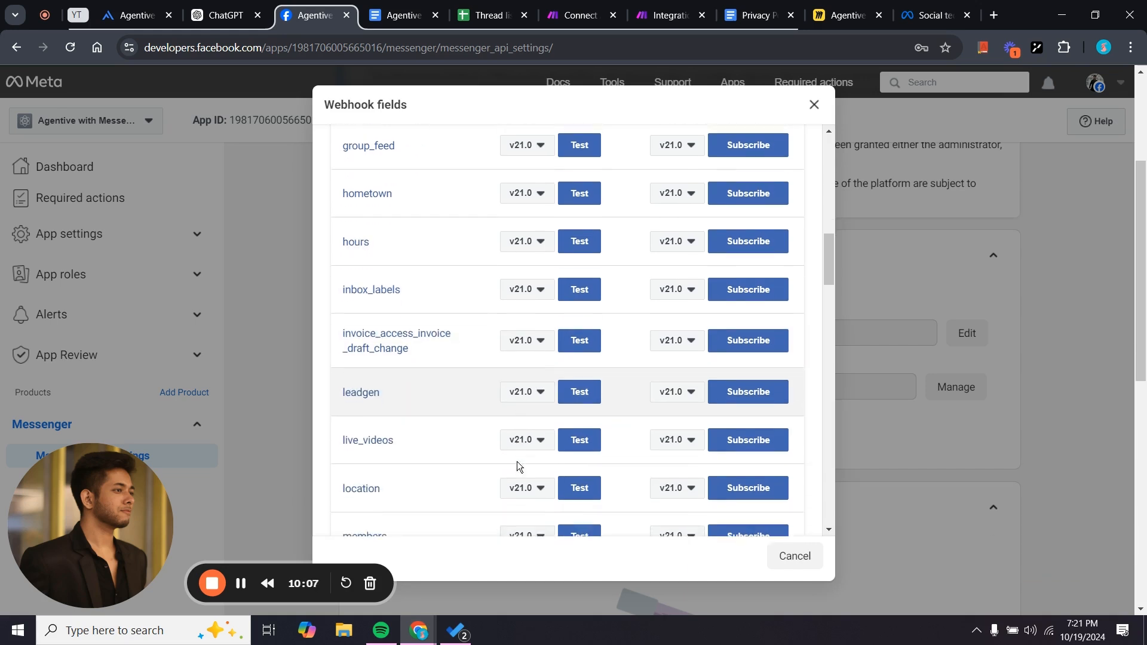
scroll(518, 467, "down", 1)
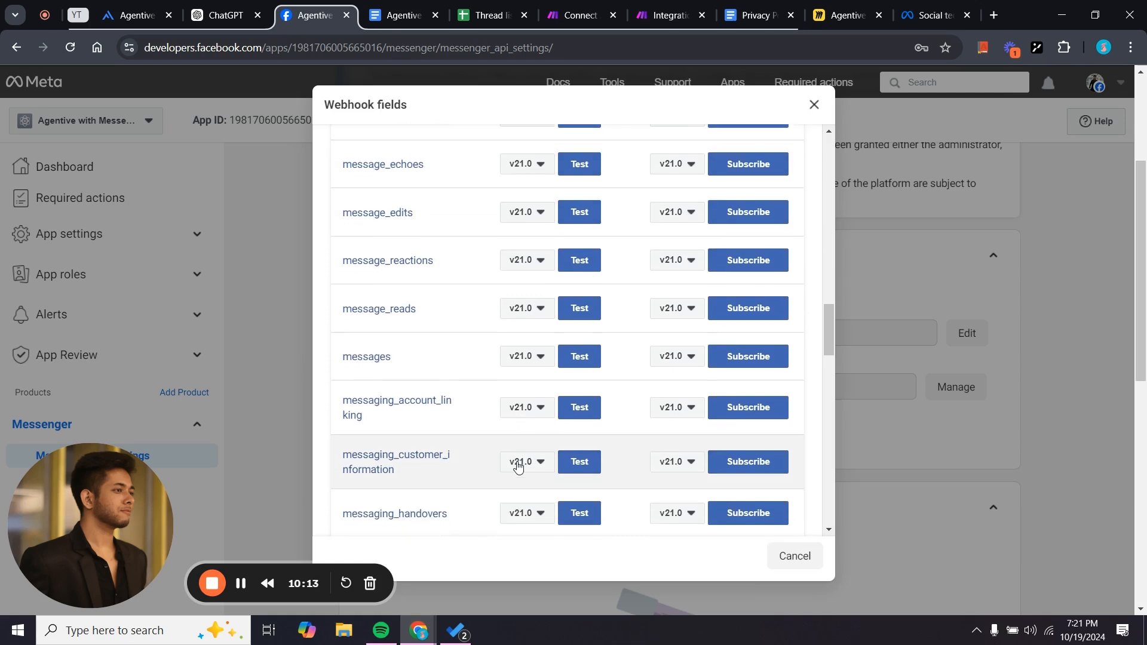
scroll(518, 467, "down", 9)
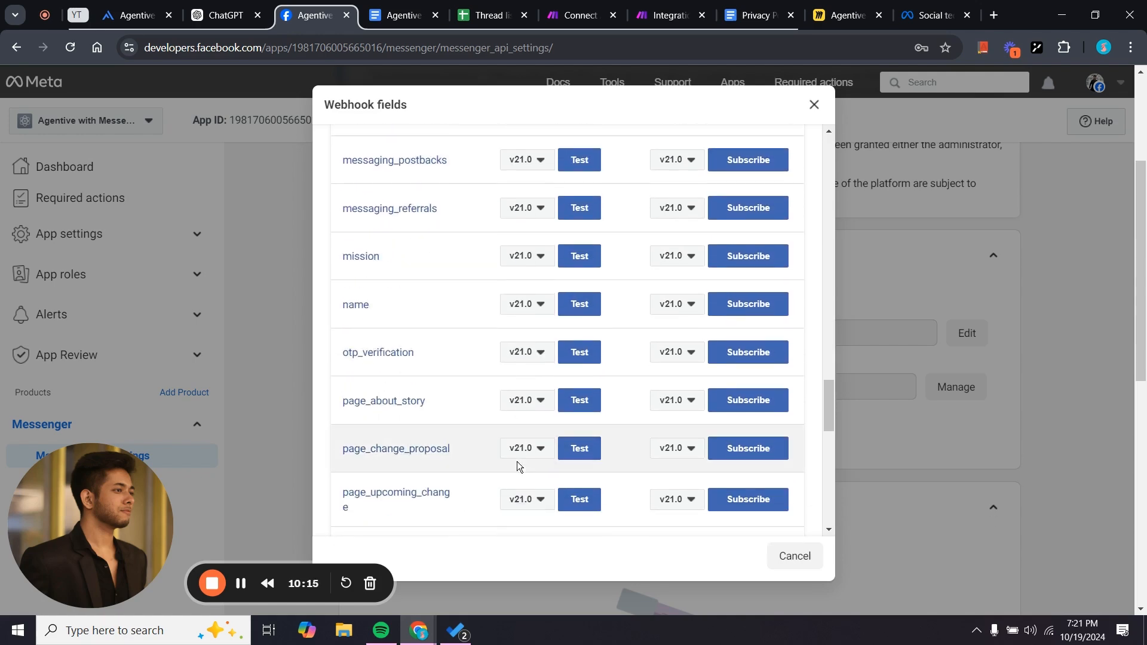
scroll(518, 466, "down", 12)
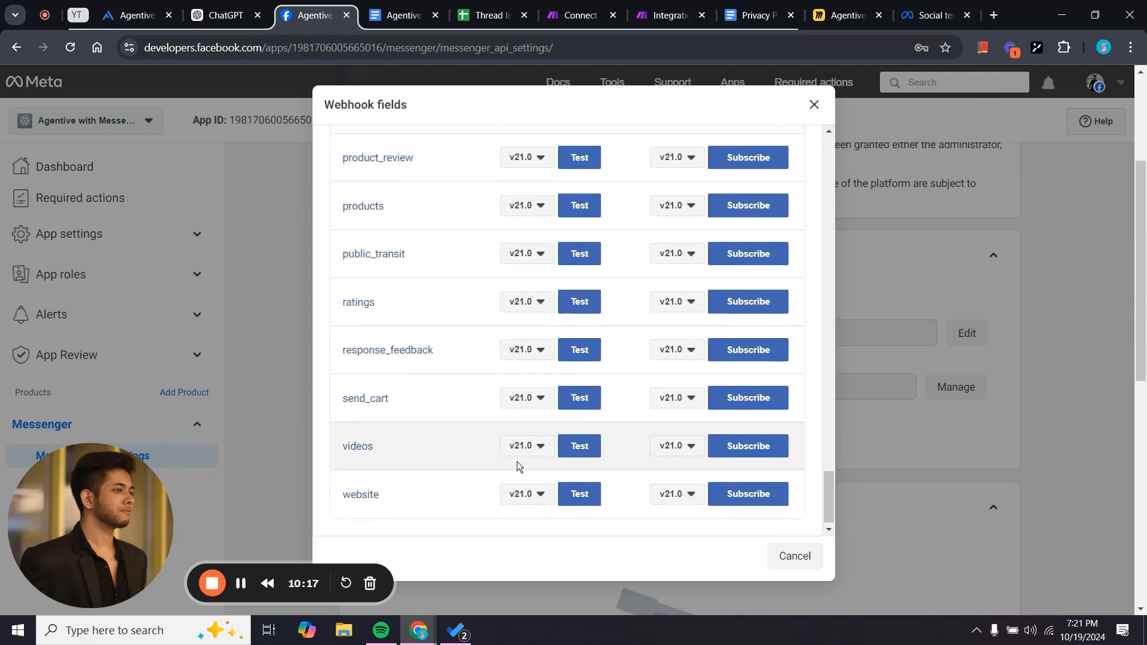
scroll(518, 467, "up", 20)
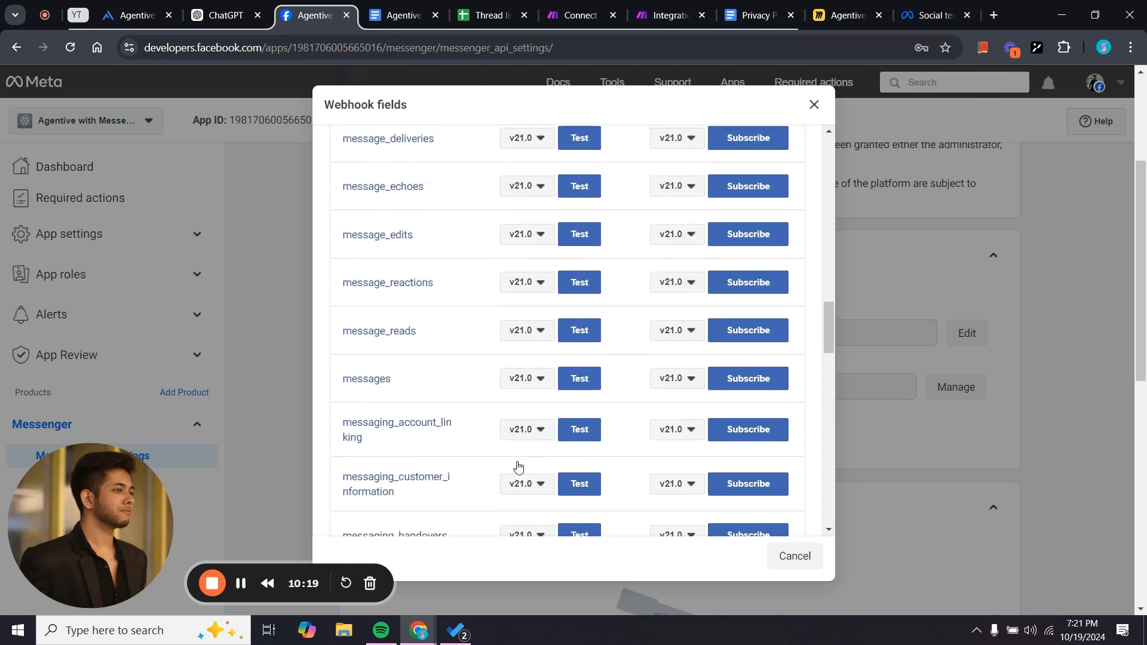
left_click(749, 383)
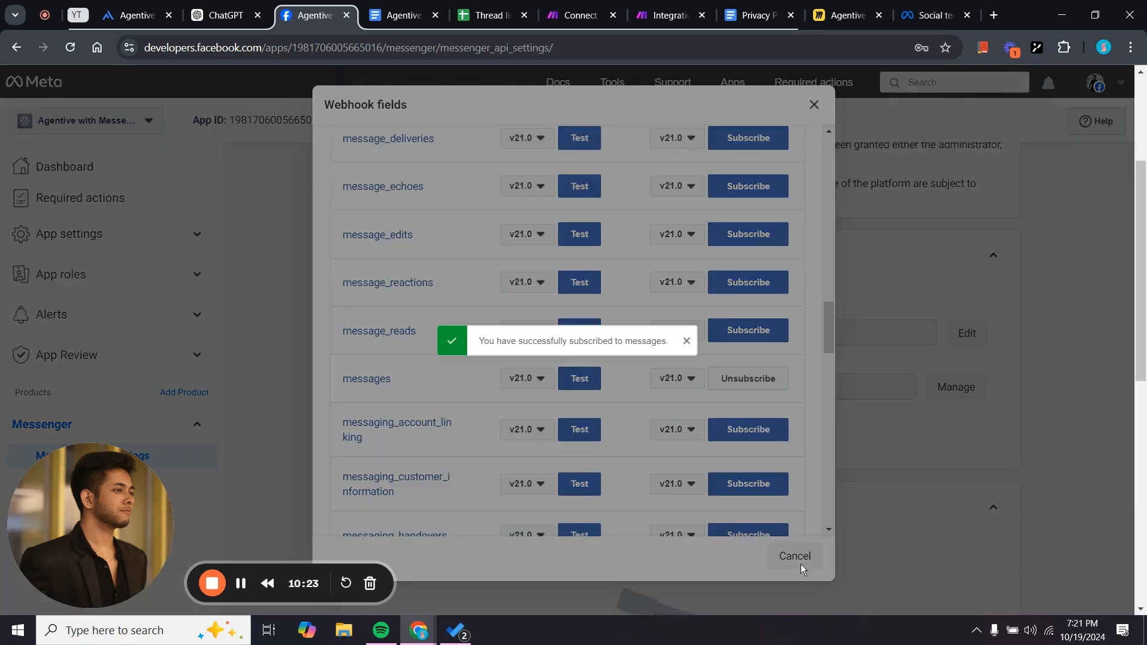
left_click(687, 342)
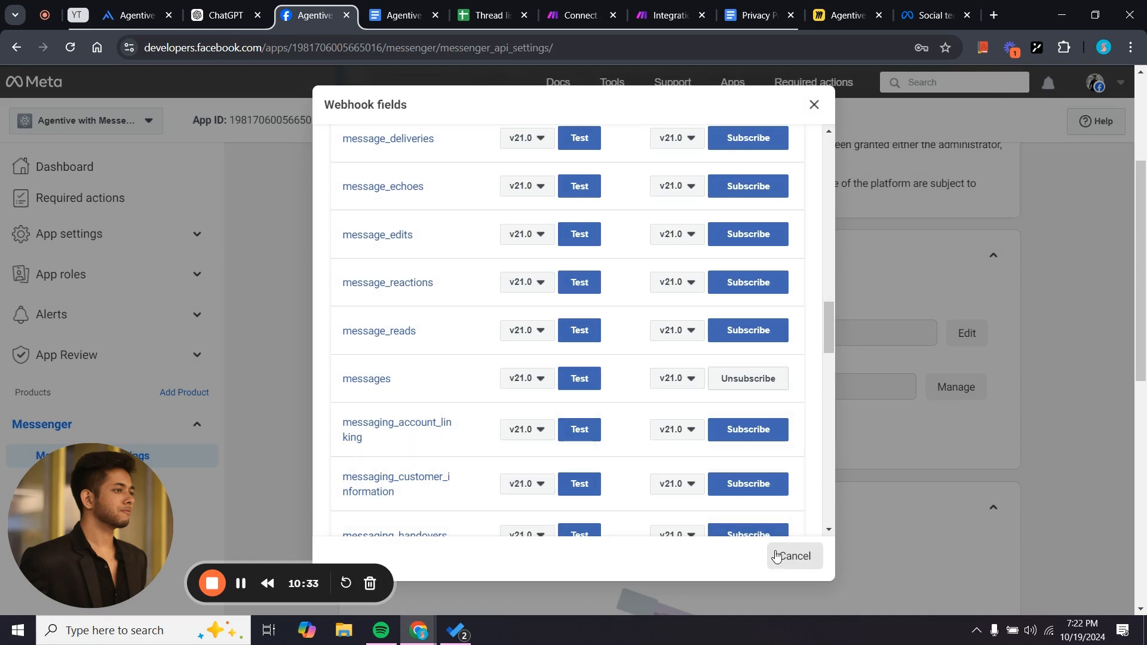
Close the Webhook fields dialog and locate the Generate access tokens section.
left_click(818, 561)
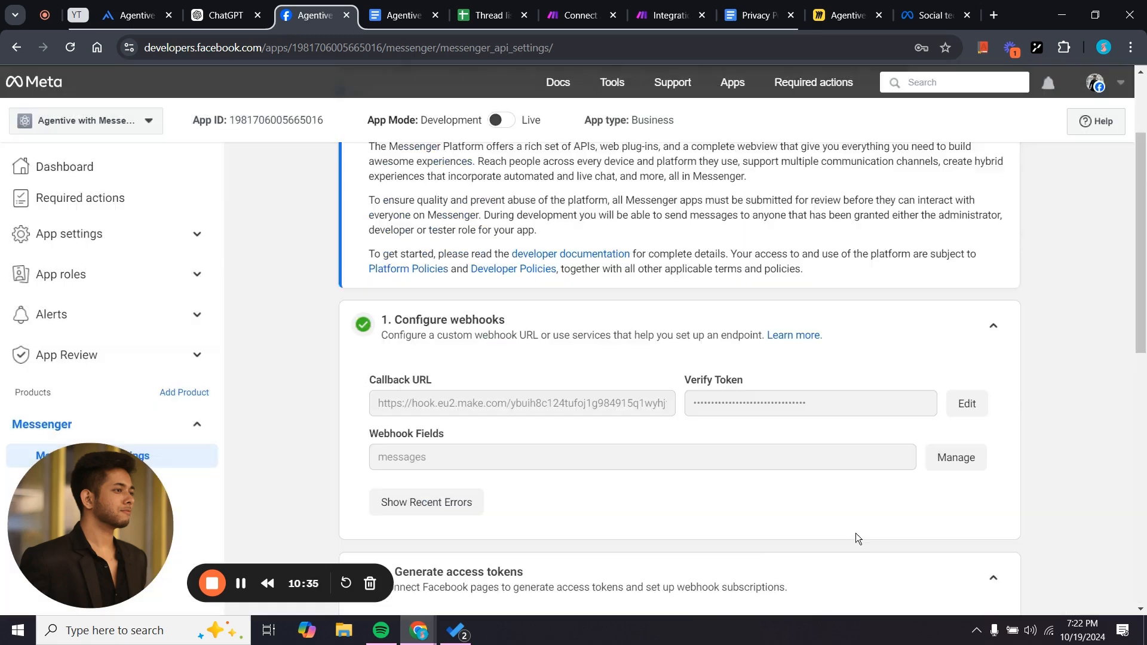
scroll(657, 579, "down", 5)
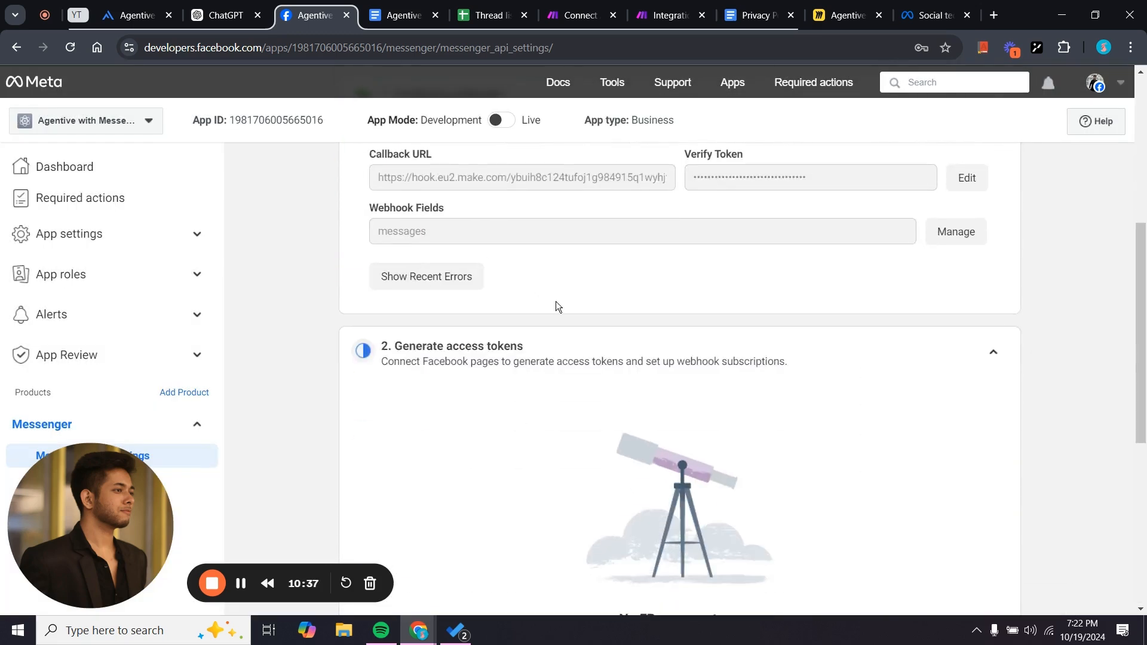
scroll(651, 510, "down", 5)
scroll(650, 472, "up", 2)
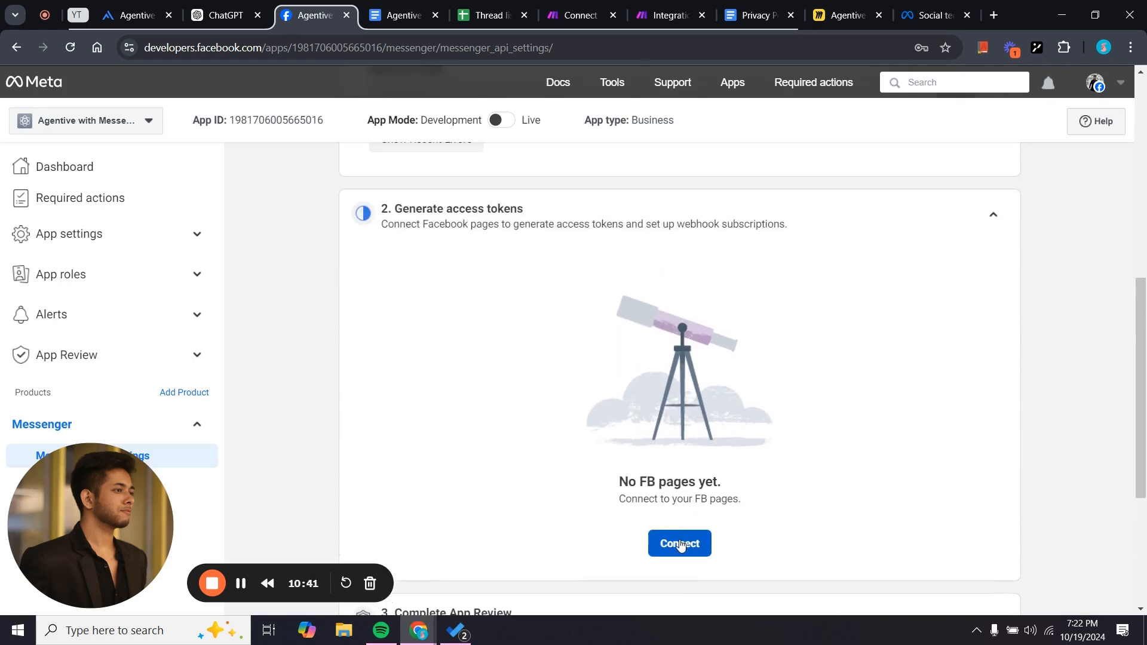
Connect the Excelai page to the app as the signed-in account and save the access grant.
left_click(680, 543)
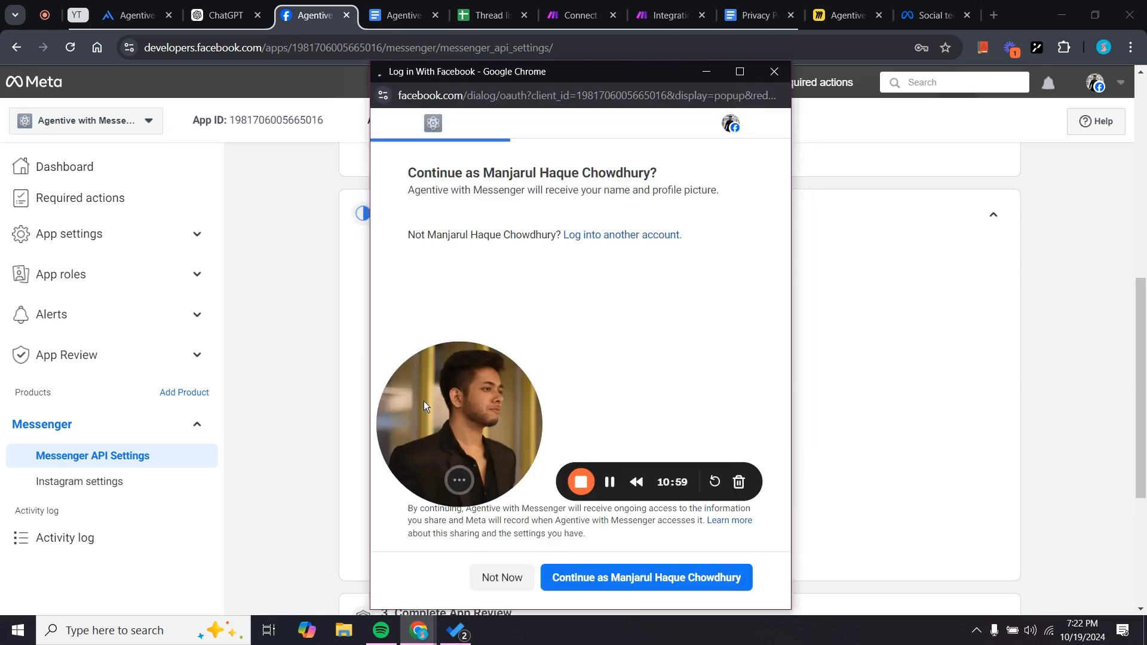
left_click(594, 577)
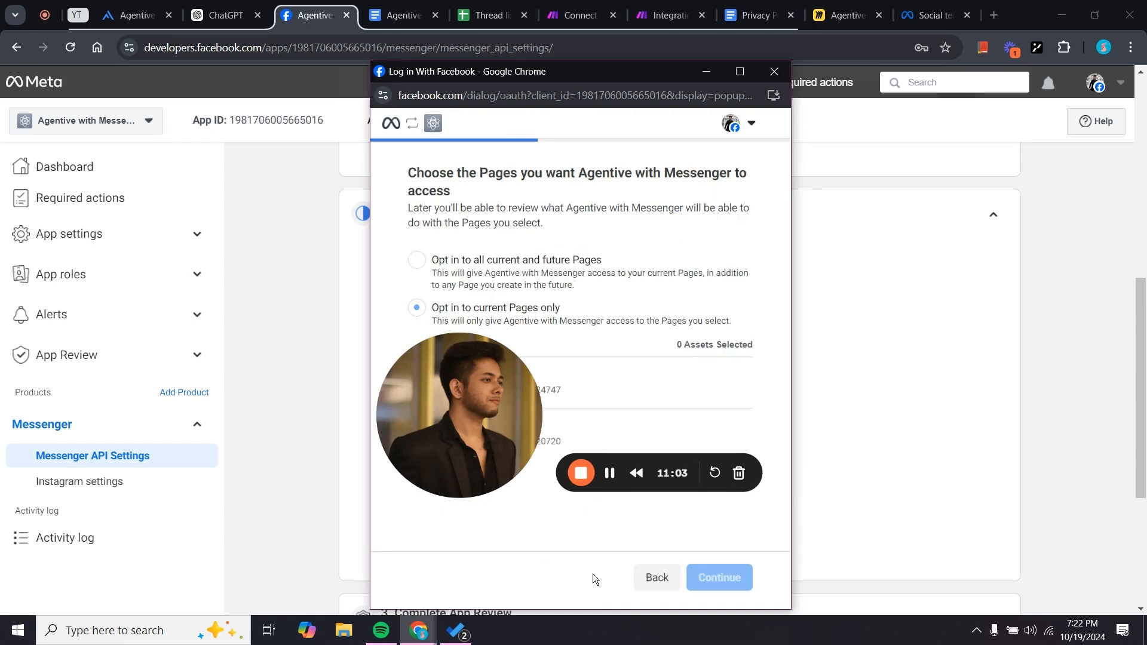
left_click_drag(463, 404, 465, 543)
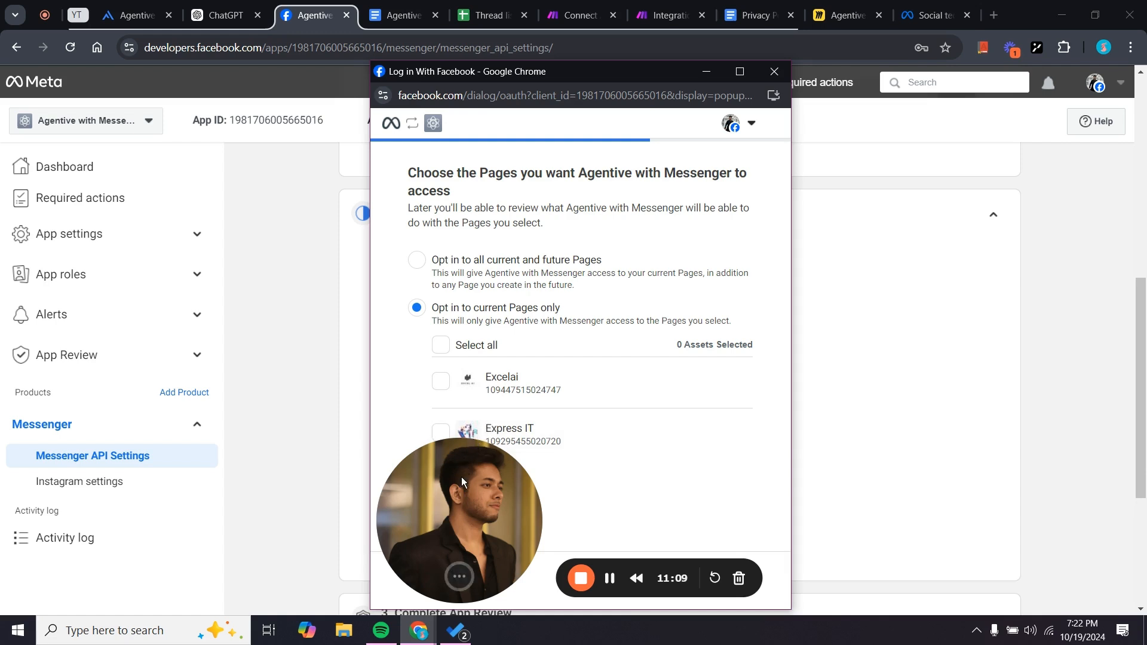
left_click(441, 381)
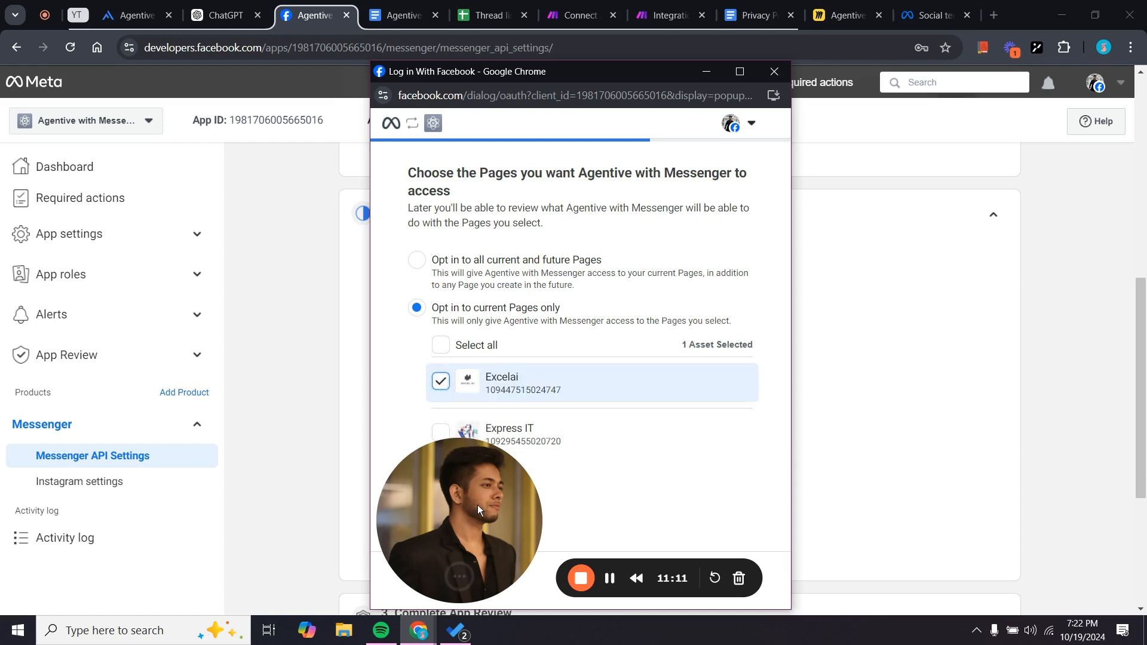
left_click_drag(478, 508, 453, 450)
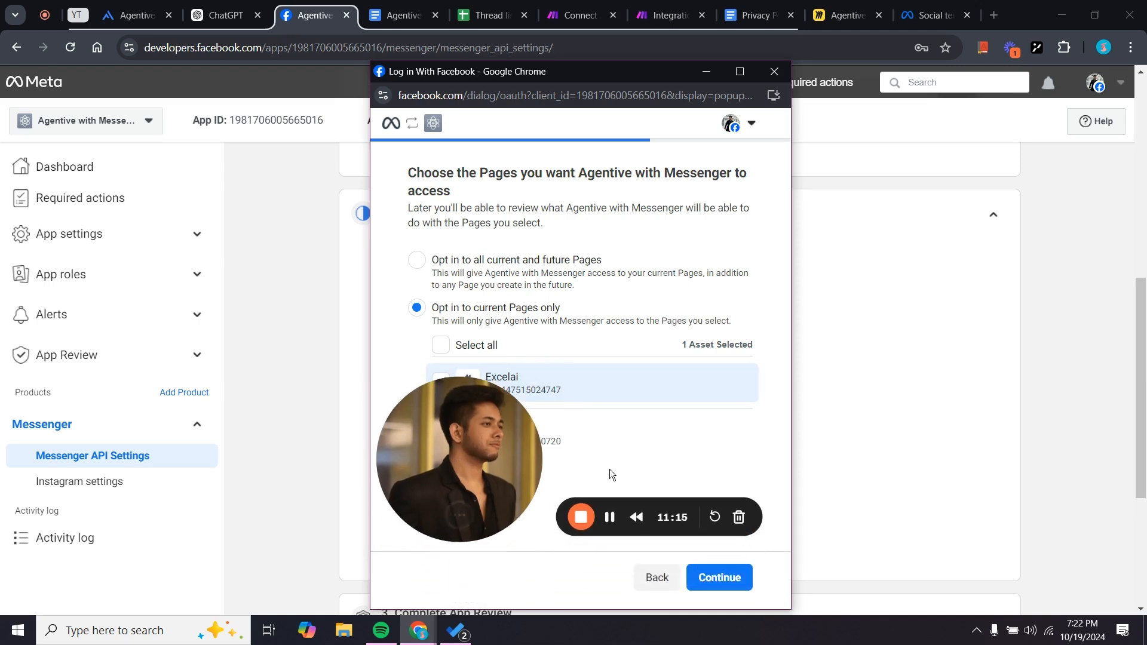
left_click(721, 588)
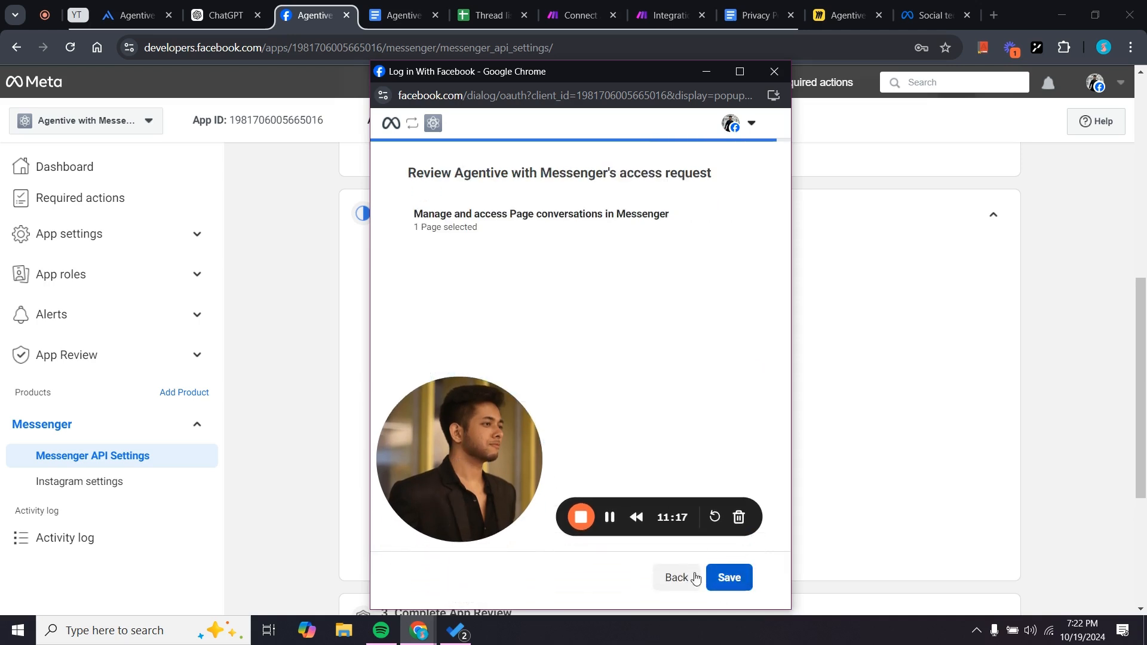
left_click_drag(478, 440, 478, 400)
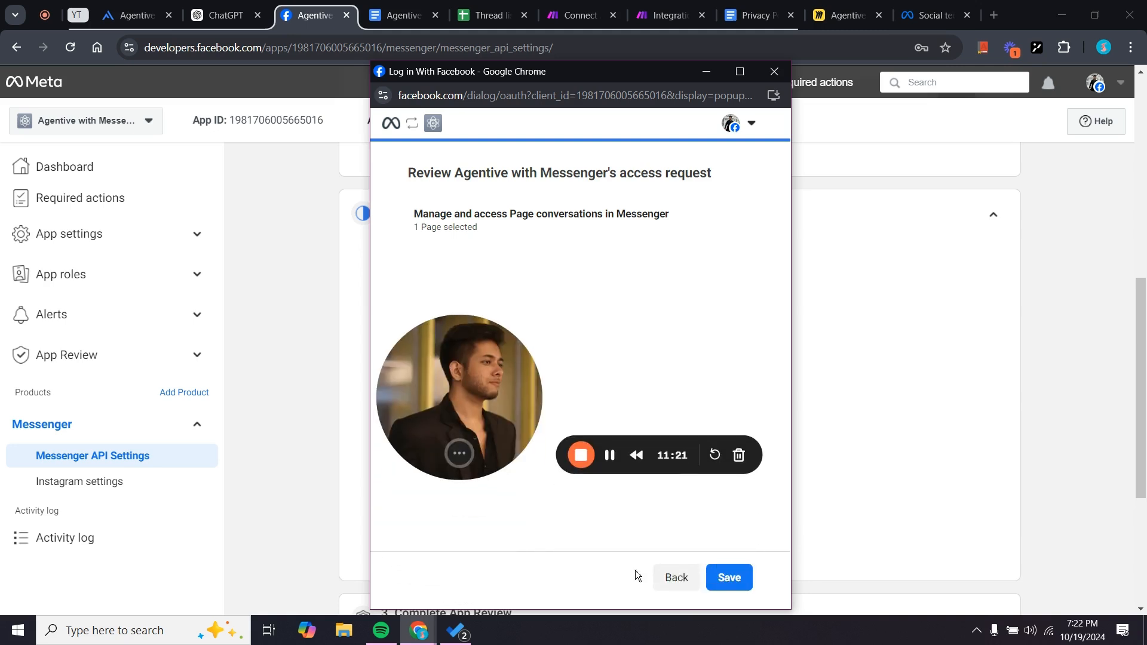
left_click(730, 577)
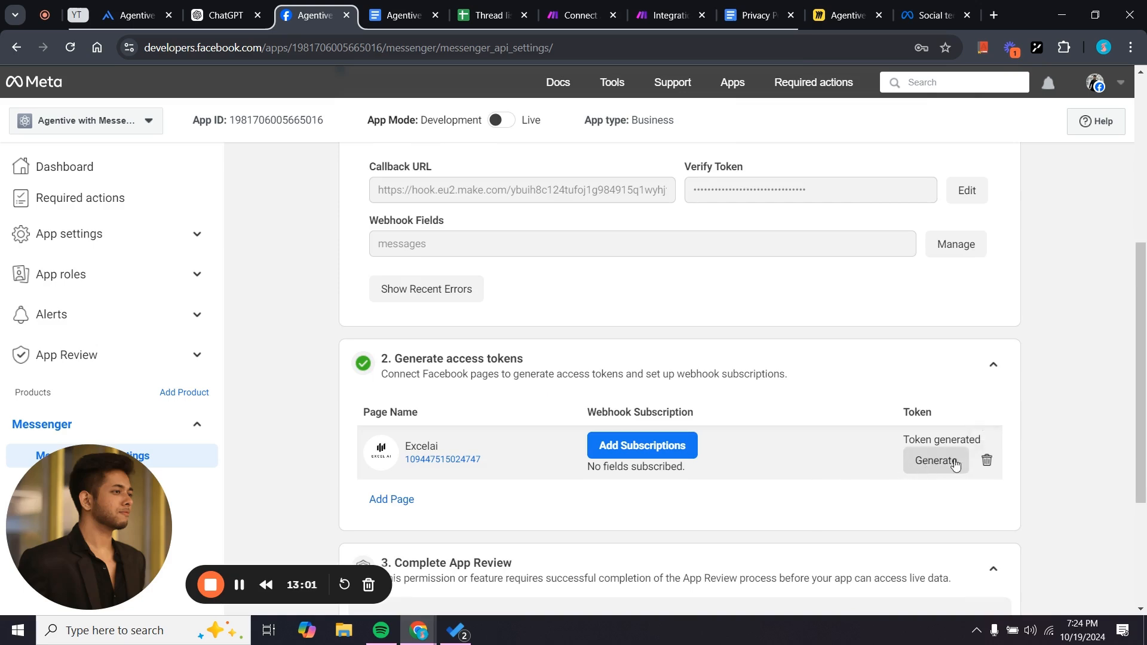
Generate the Excelai page access token, acknowledge the warning, and copy the token.
left_click(919, 460)
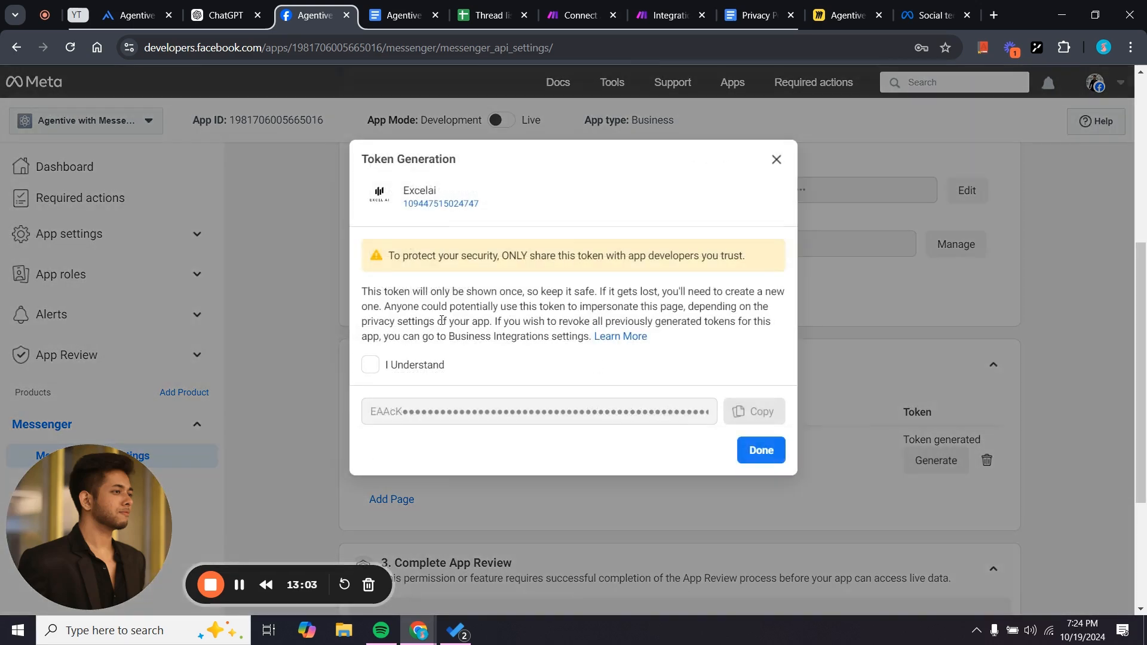
left_click(370, 365)
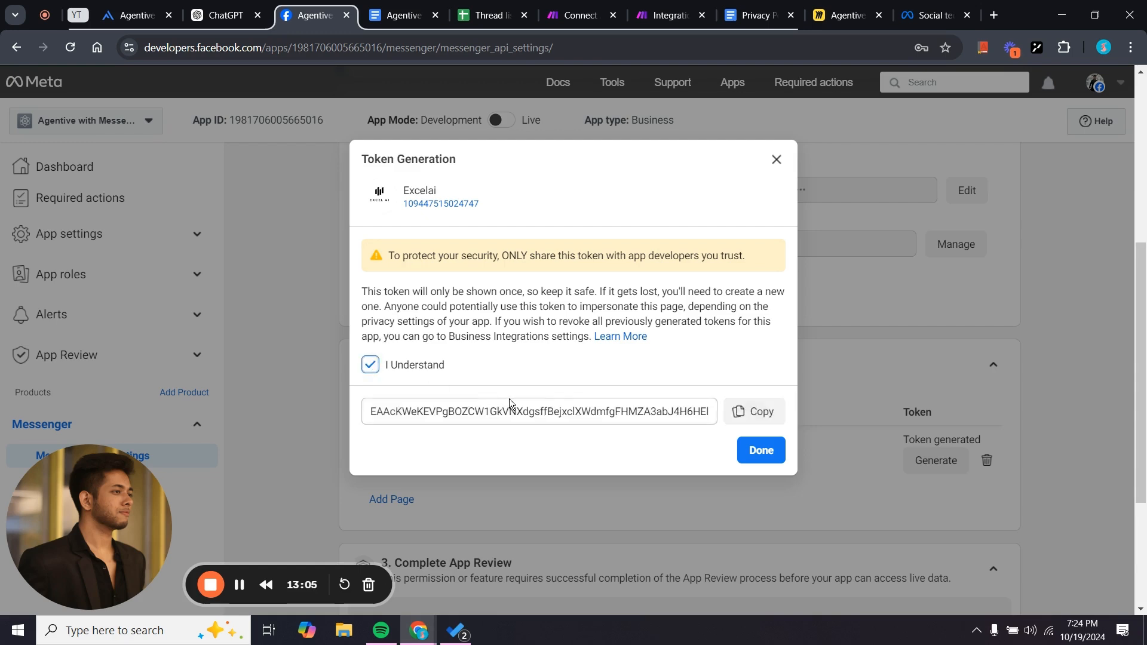
double_click(678, 411)
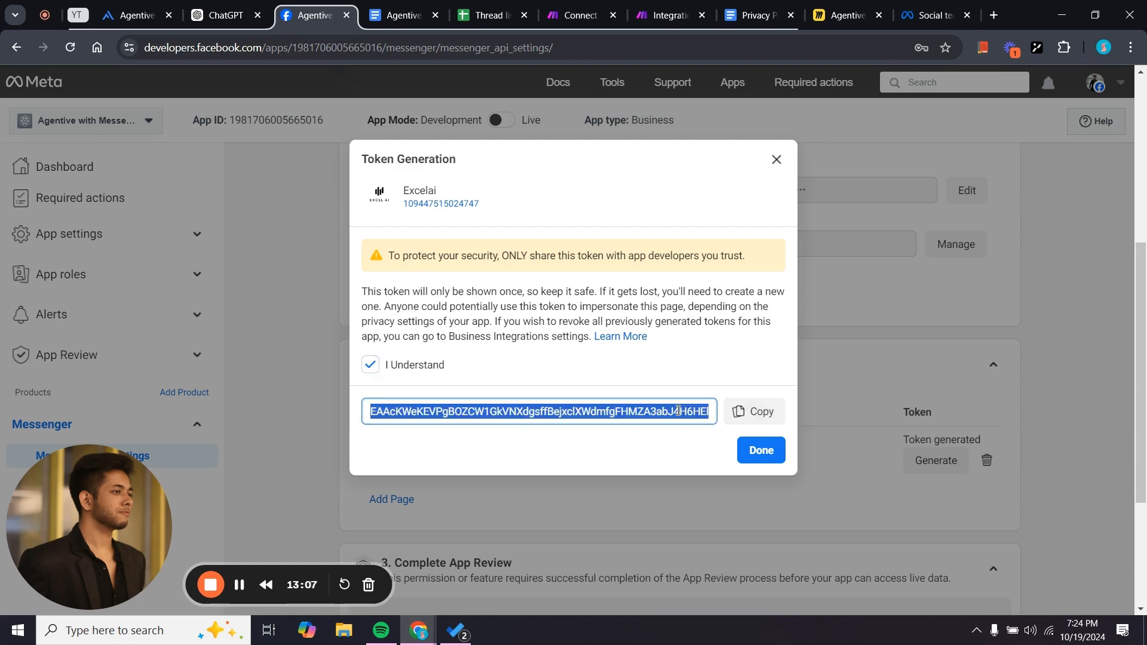
left_click(632, 441)
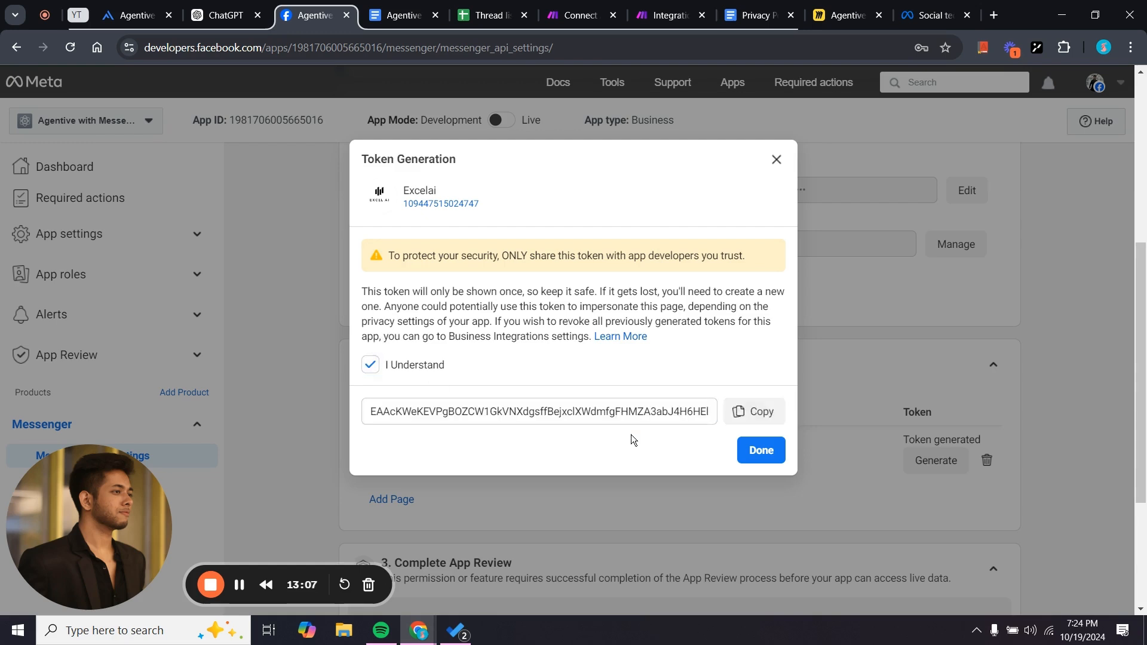
left_click(752, 411)
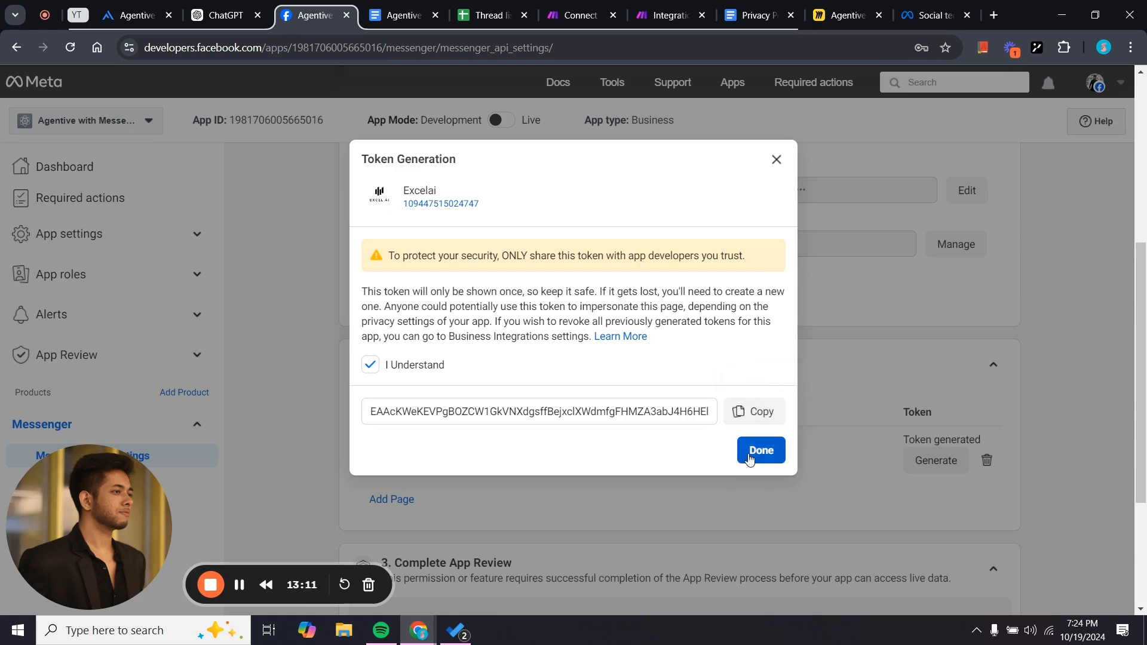
left_click(750, 458)
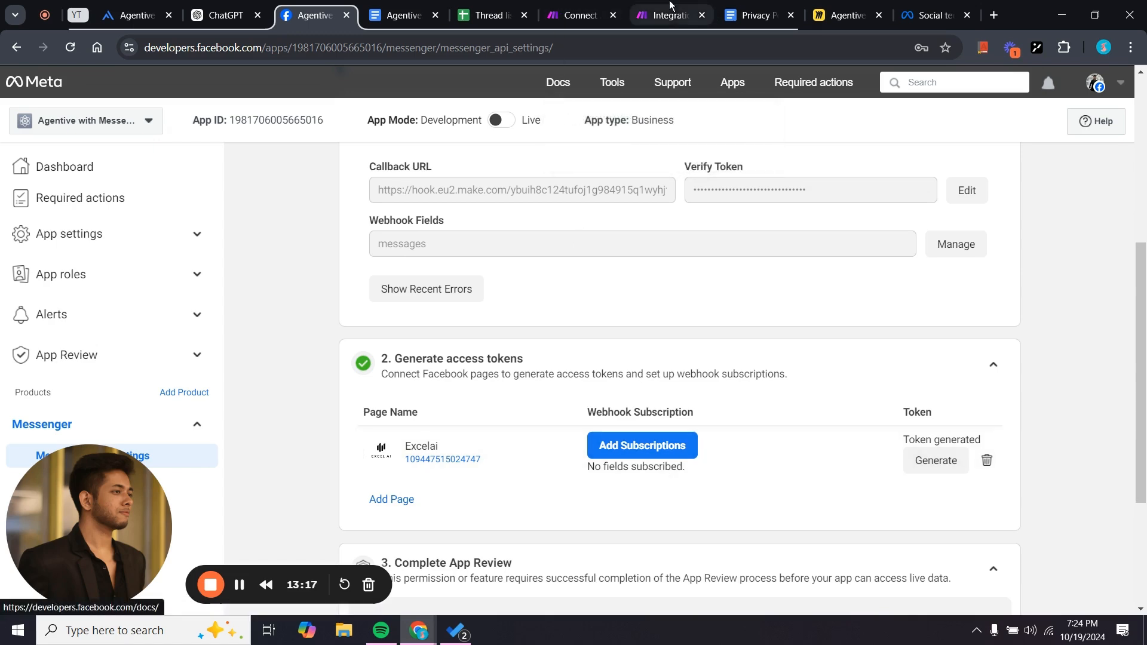
Try switching App Mode to Live, then follow the Invalid Privacy Policy URL notice to Basic Settings.
scroll(632, 356, "down", 3)
scroll(632, 356, "up", 8)
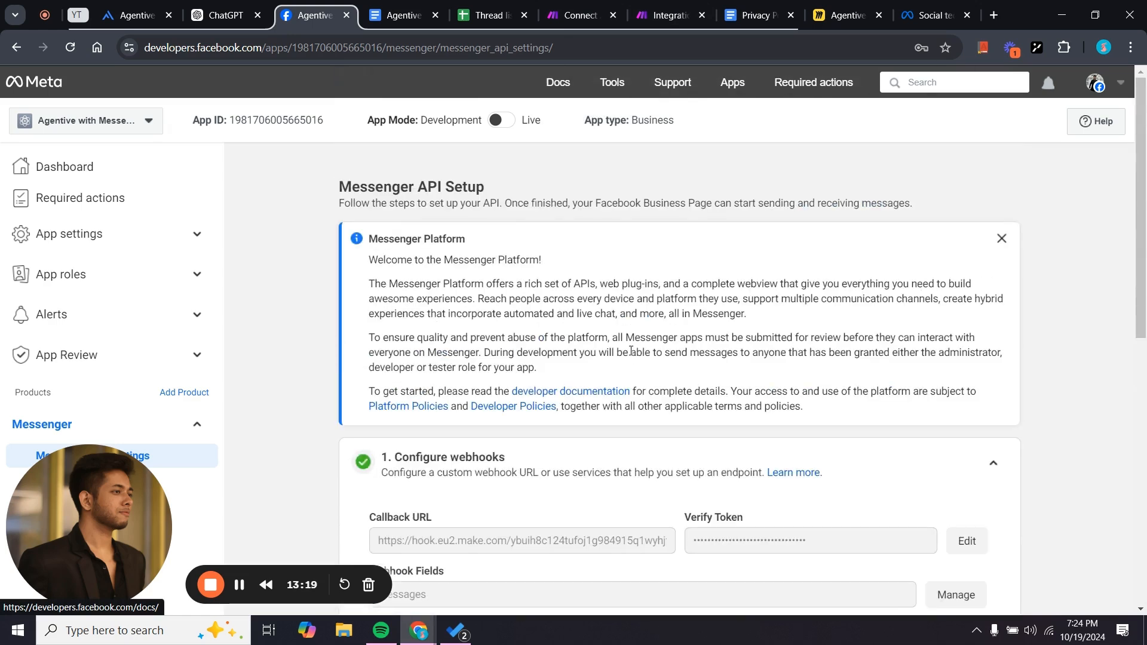
scroll(631, 351, "down", 8)
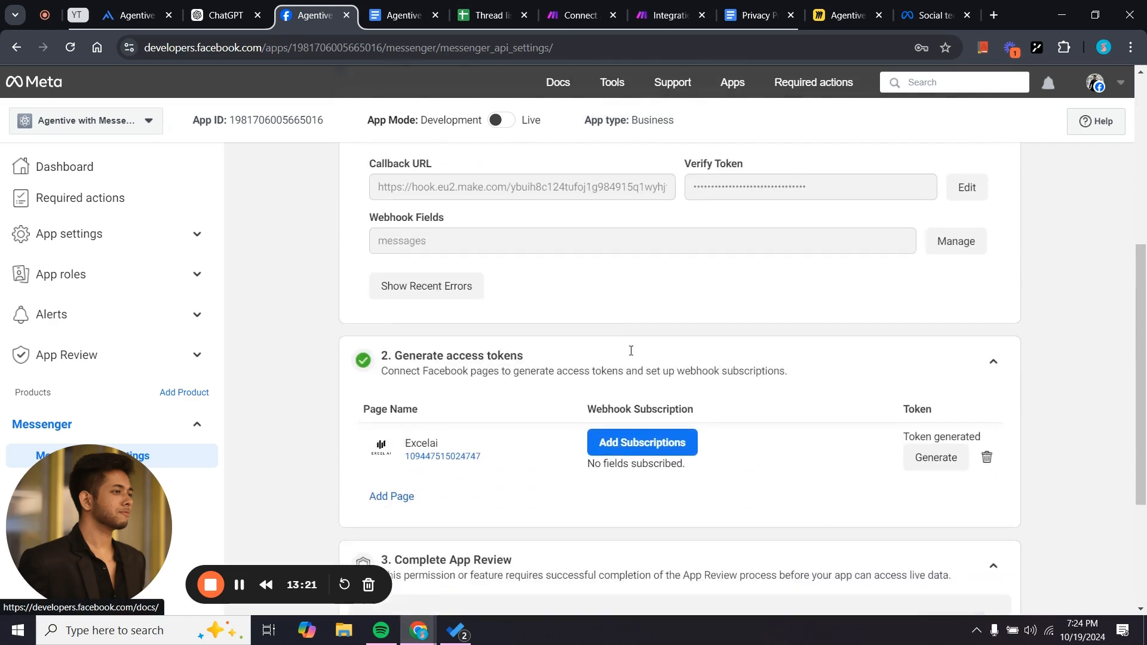
scroll(631, 351, "up", 8)
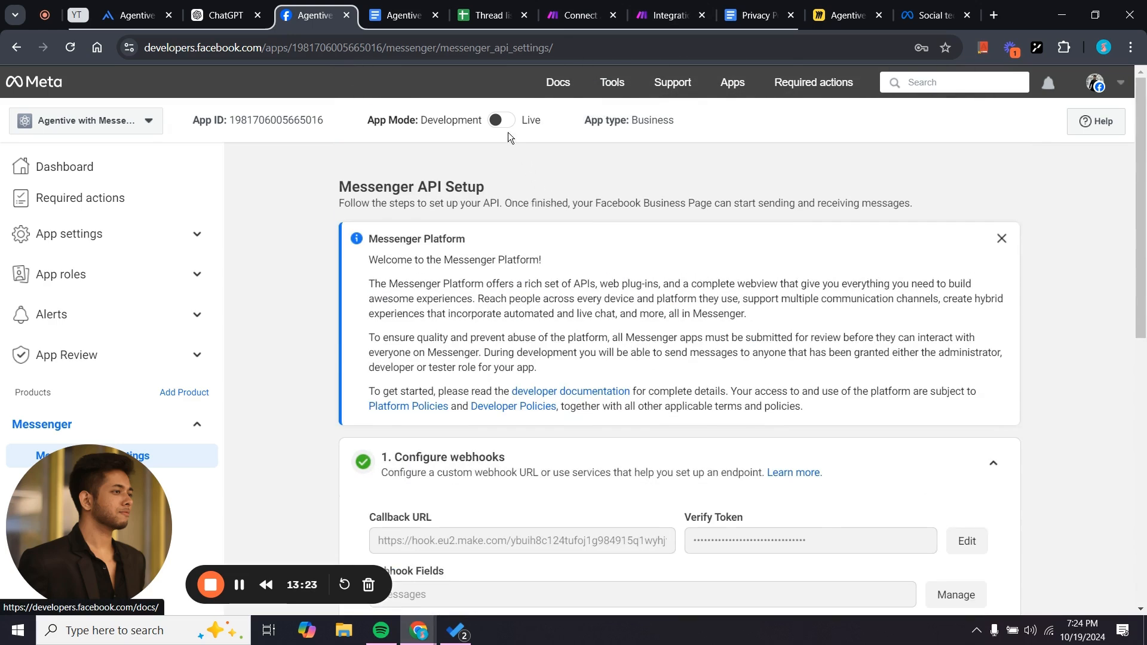
left_click(499, 121)
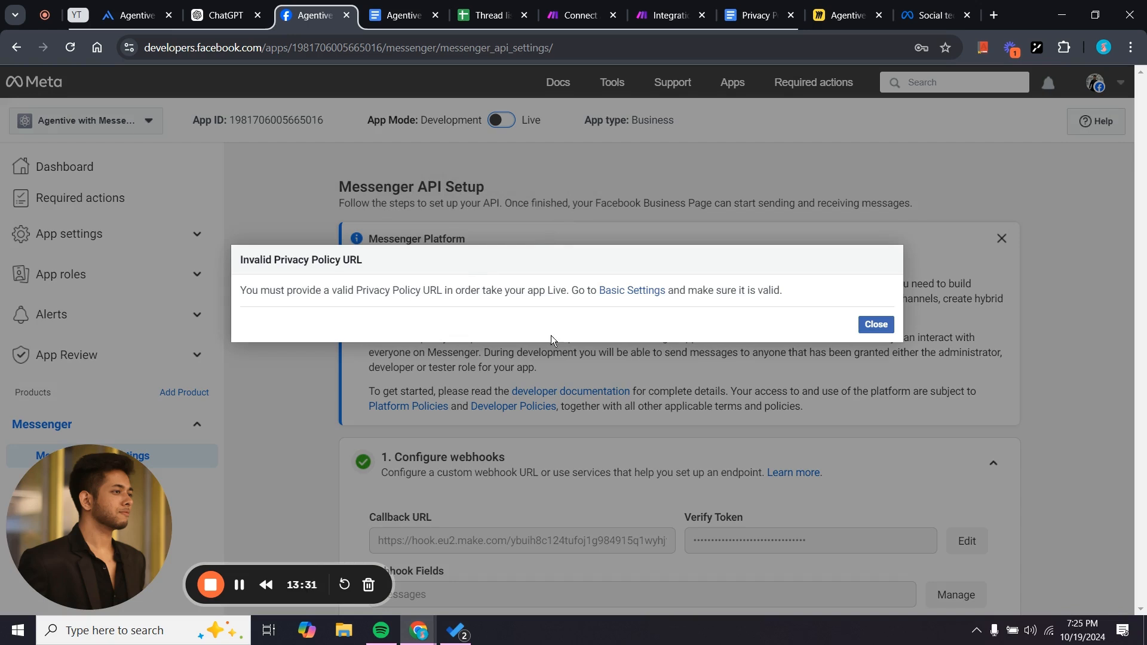
left_click(623, 293)
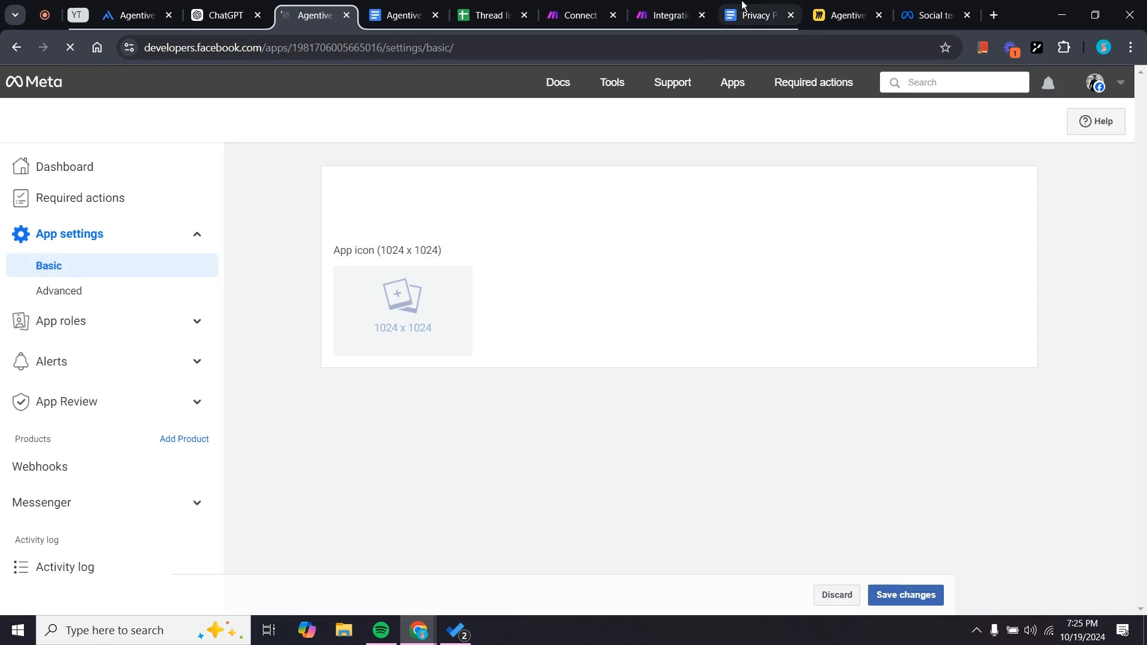
Open the 'Privacy Policy for Agentive' document and select its policy text.
left_click(741, 16)
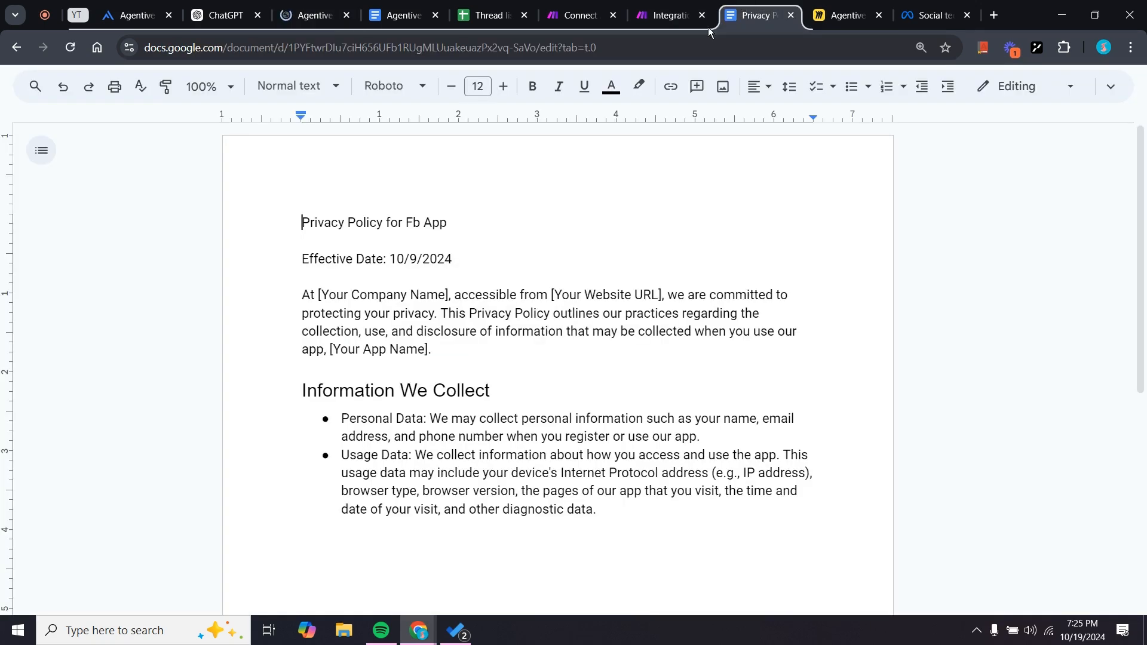
left_click_drag(614, 508, 299, 254)
left_click(629, 418)
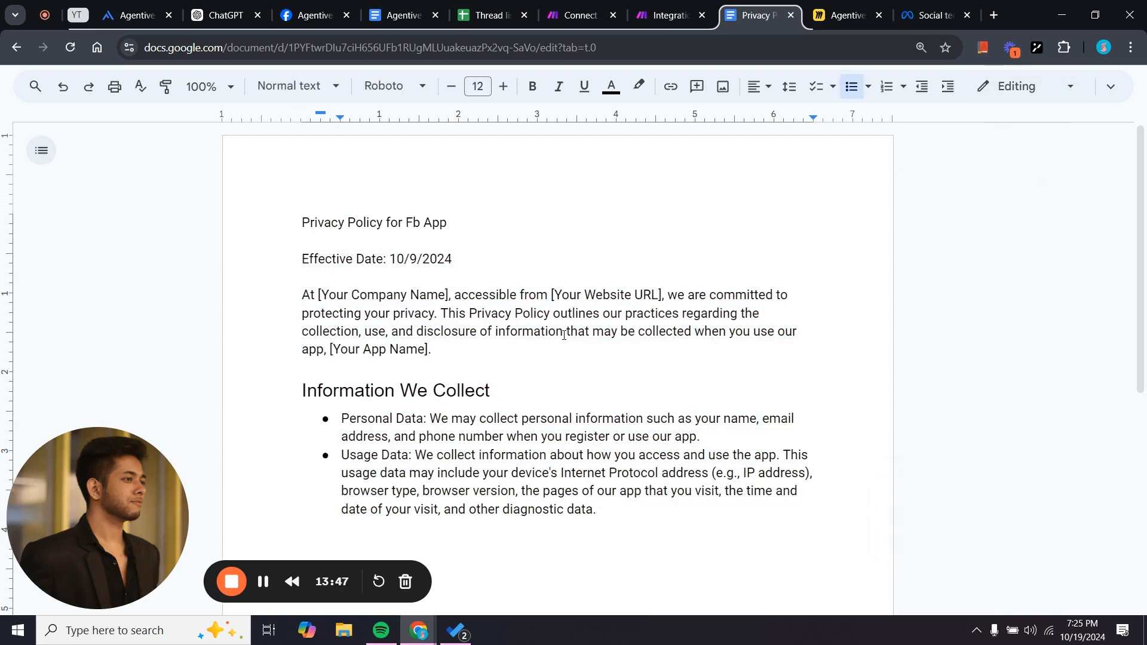
scroll(540, 446, "down", 2)
scroll(539, 445, "up", 2)
left_click_drag(303, 193, 653, 515)
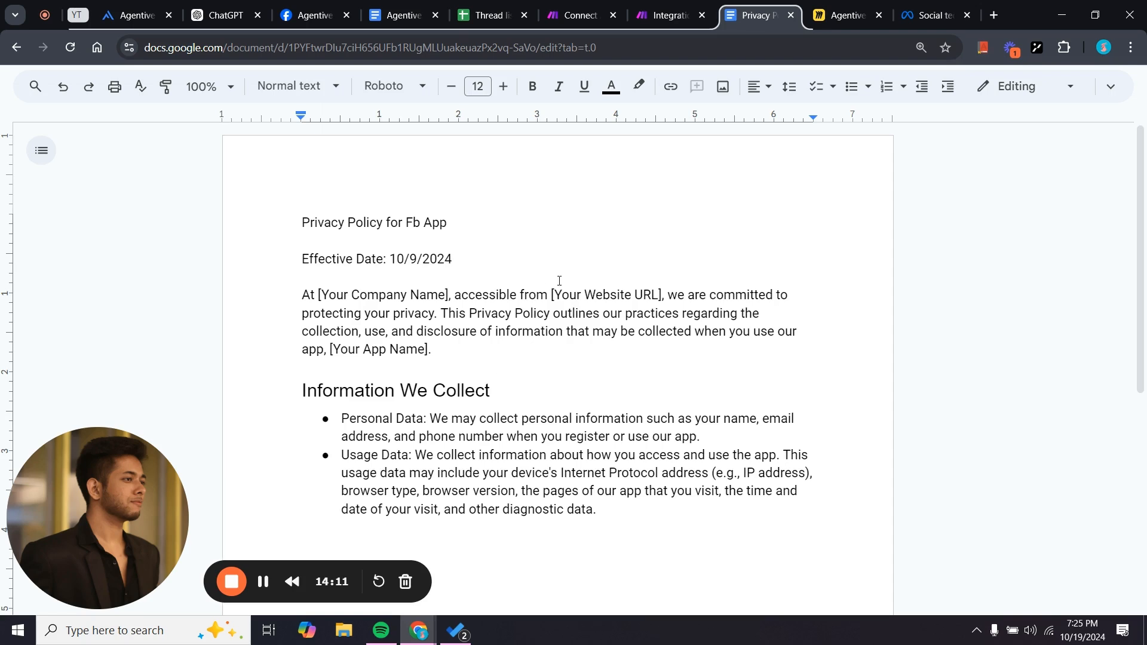
Copy the document's share link and return to Meta's Basic settings page.
left_click(1110, 87)
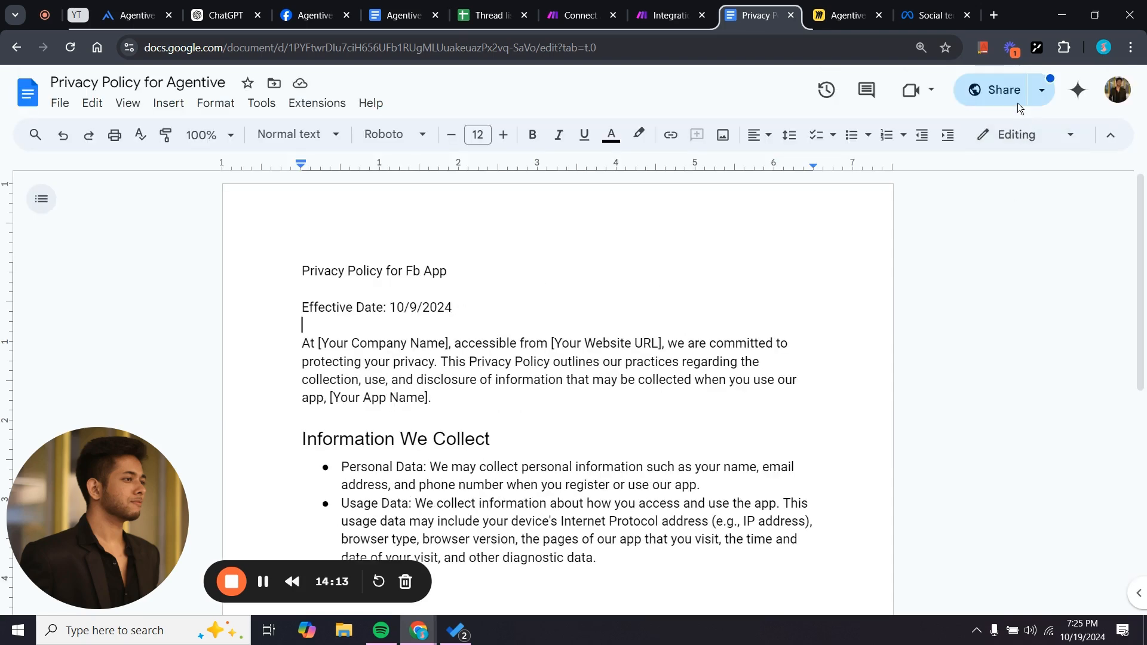
left_click(1004, 88)
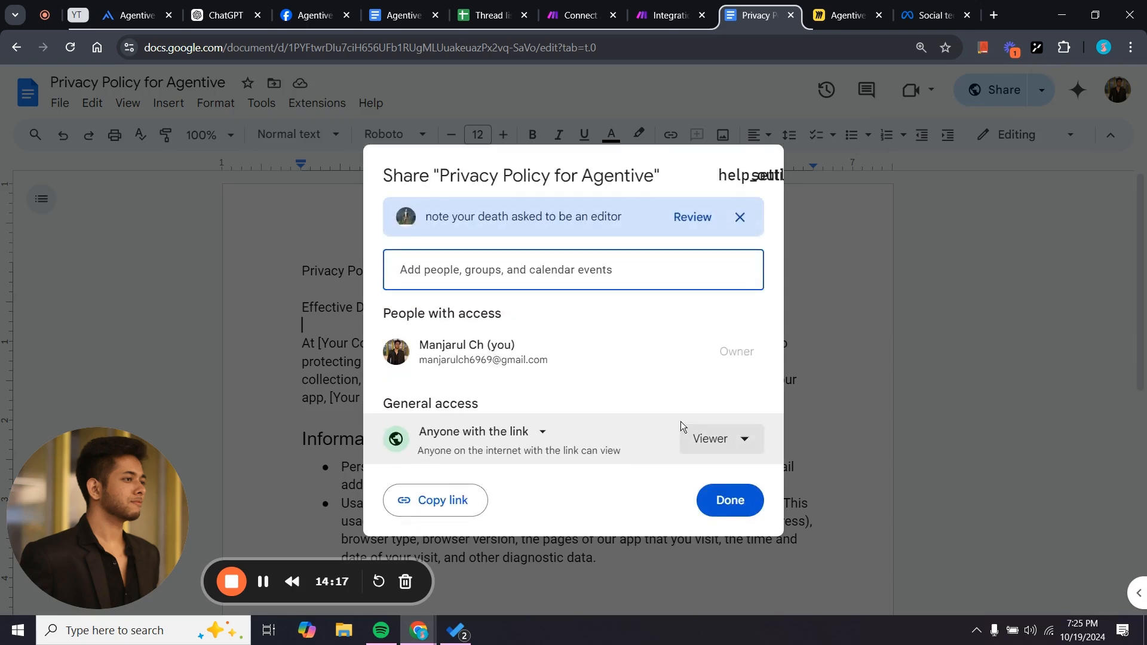
left_click(401, 508)
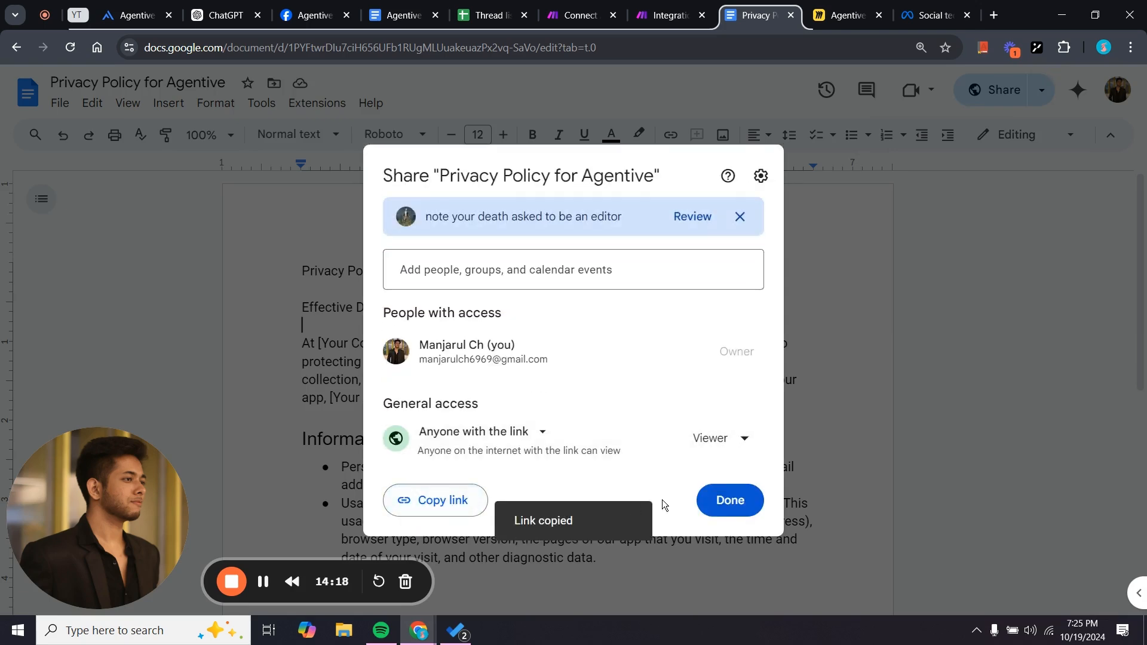
left_click(730, 499)
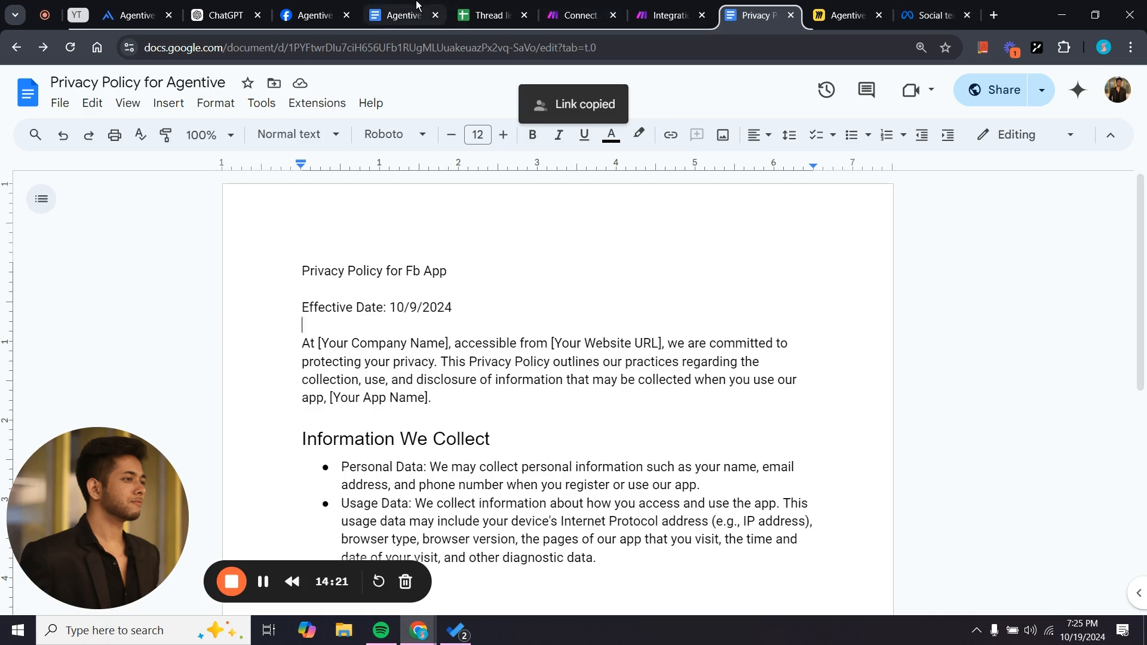
left_click(315, 15)
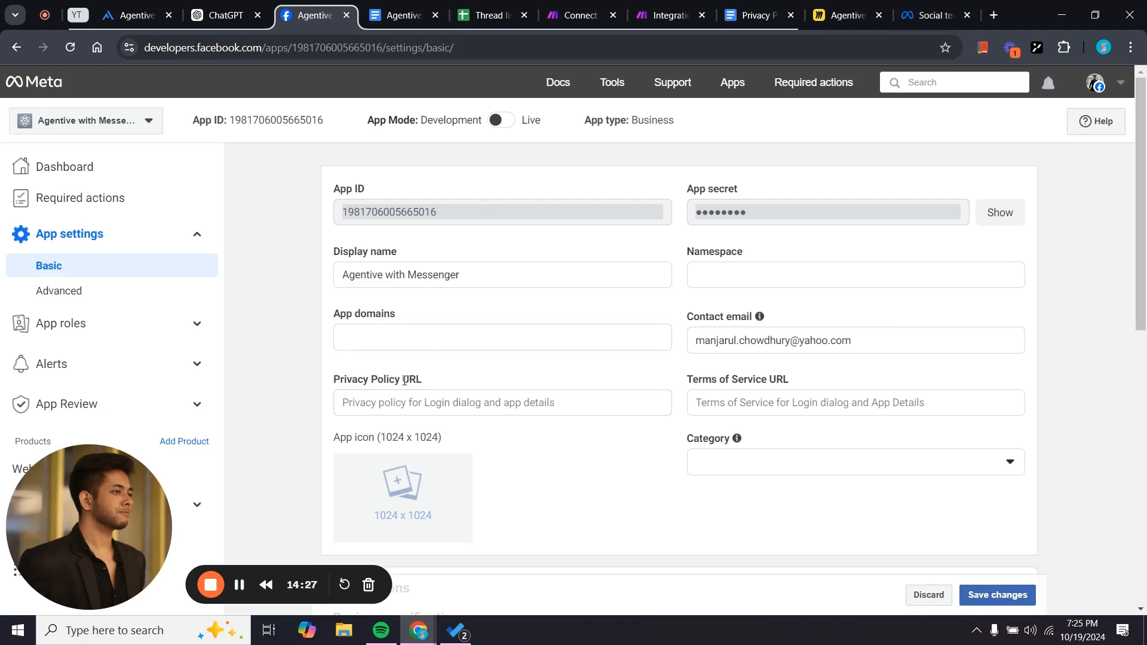
Paste the Google Docs link as the Privacy Policy URL, save changes, and switch the app to Live.
left_click(435, 401)
key("ctrl+v")
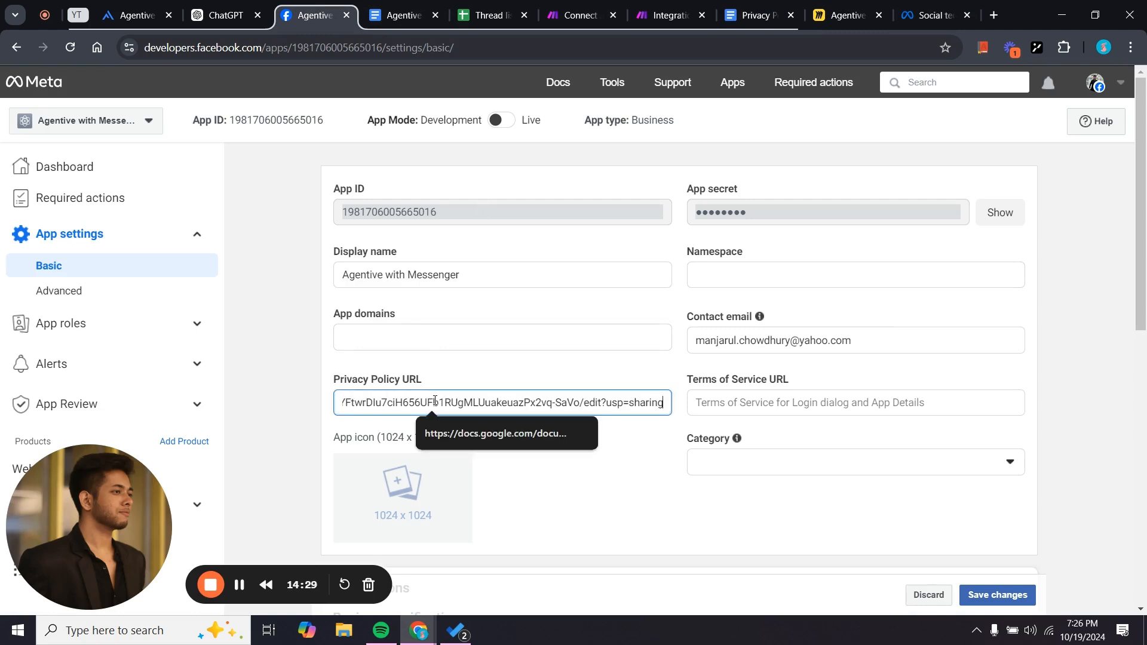
scroll(585, 529, "down", 3)
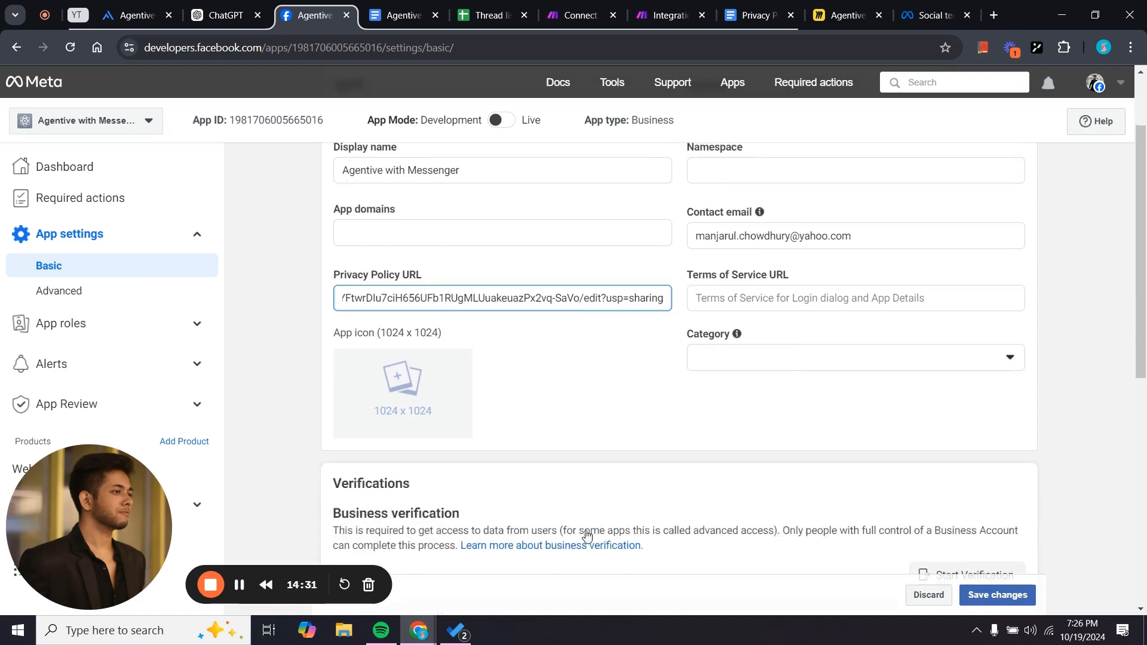
left_click(996, 596)
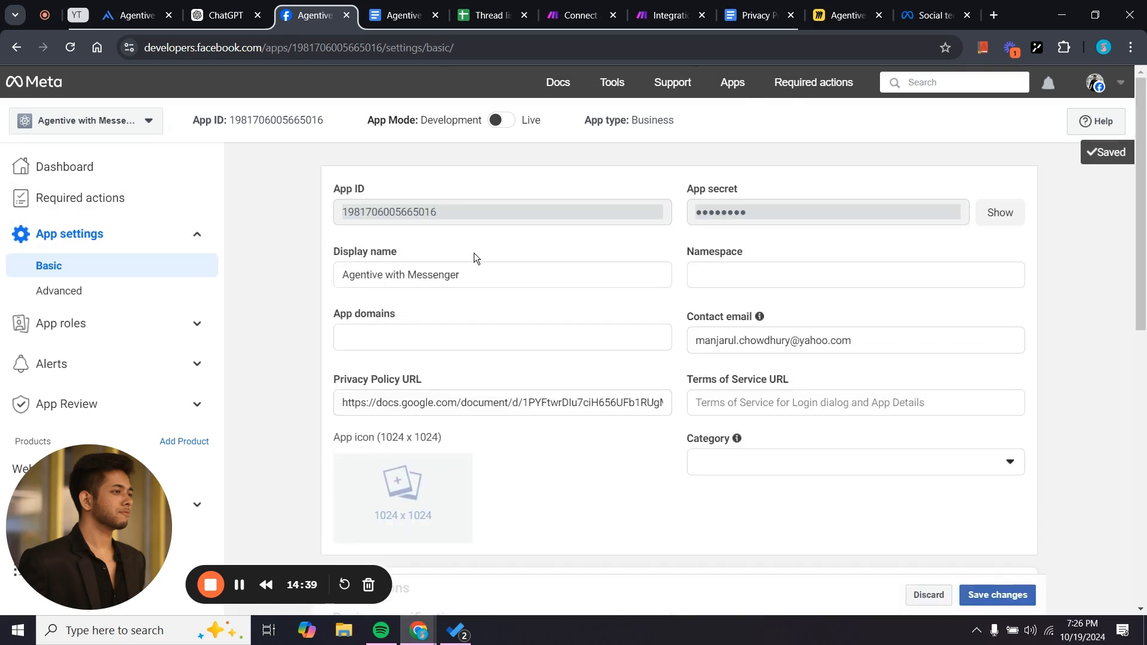
left_click(505, 122)
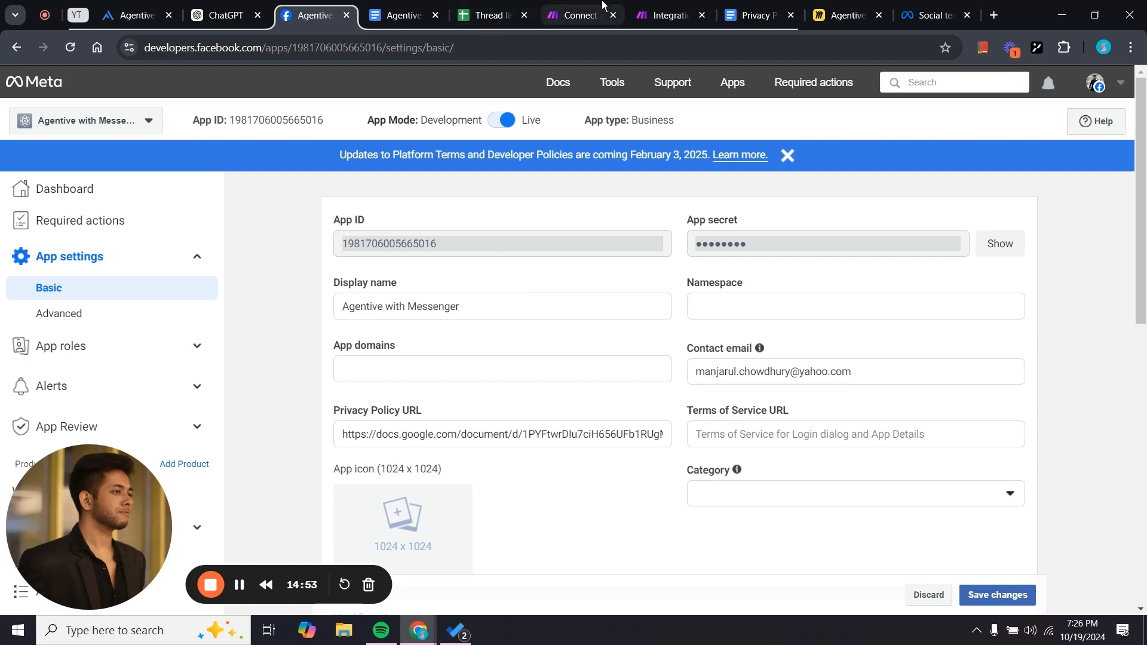
Glance at the Connect Agentive with Messenger scenario, then return and shift the Watch Messages trigger left.
left_click(651, 7)
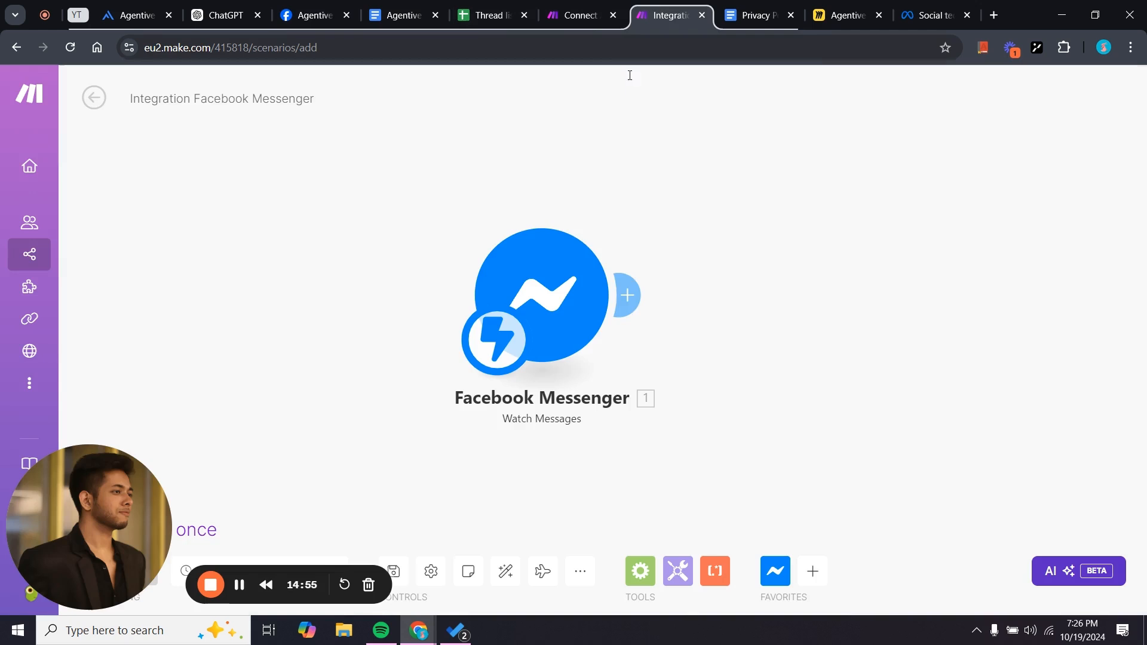
left_click(558, 5)
left_click_drag(543, 441, 574, 446)
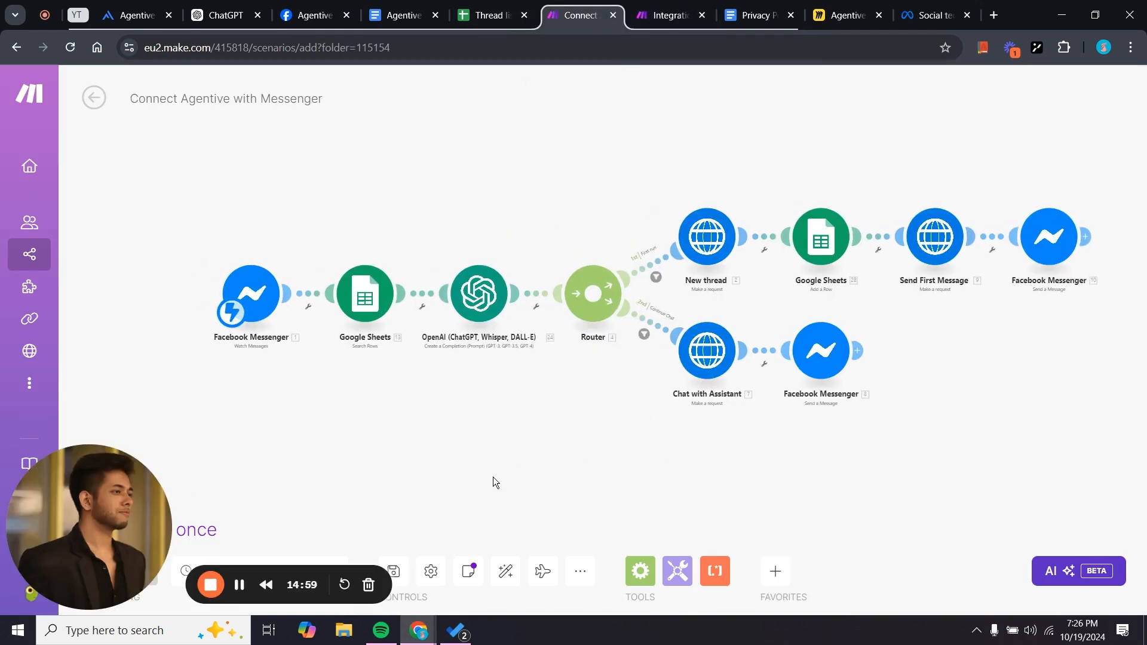
left_click_drag(521, 480, 481, 479)
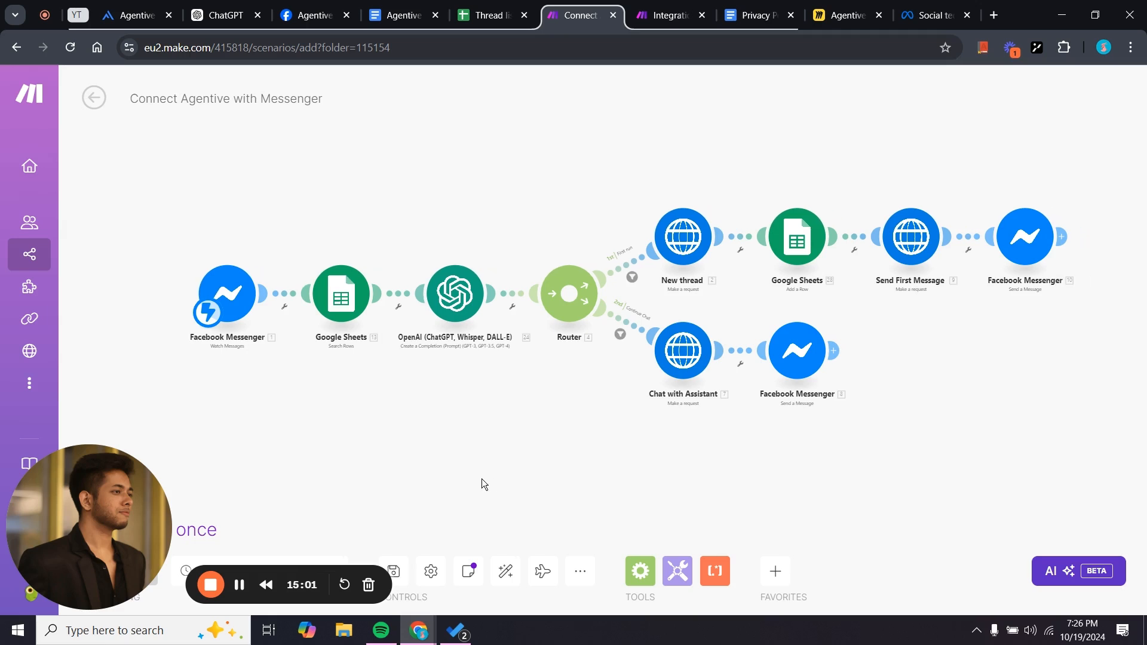
left_click(658, 5)
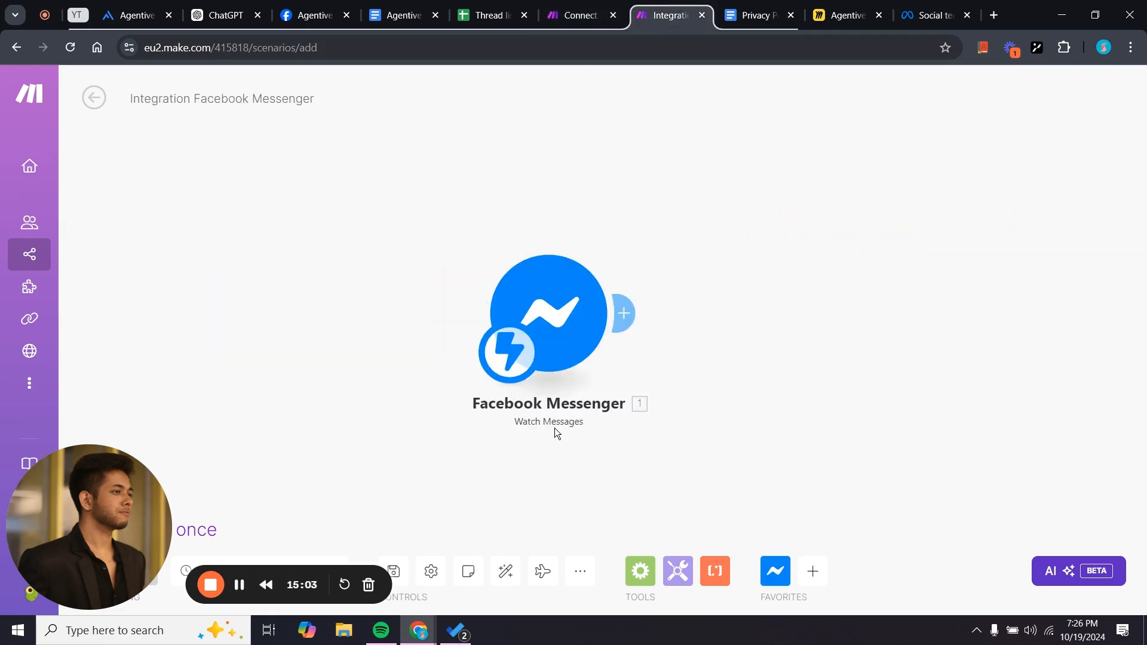
scroll(554, 428, "down", 1)
left_click_drag(586, 495, 469, 477)
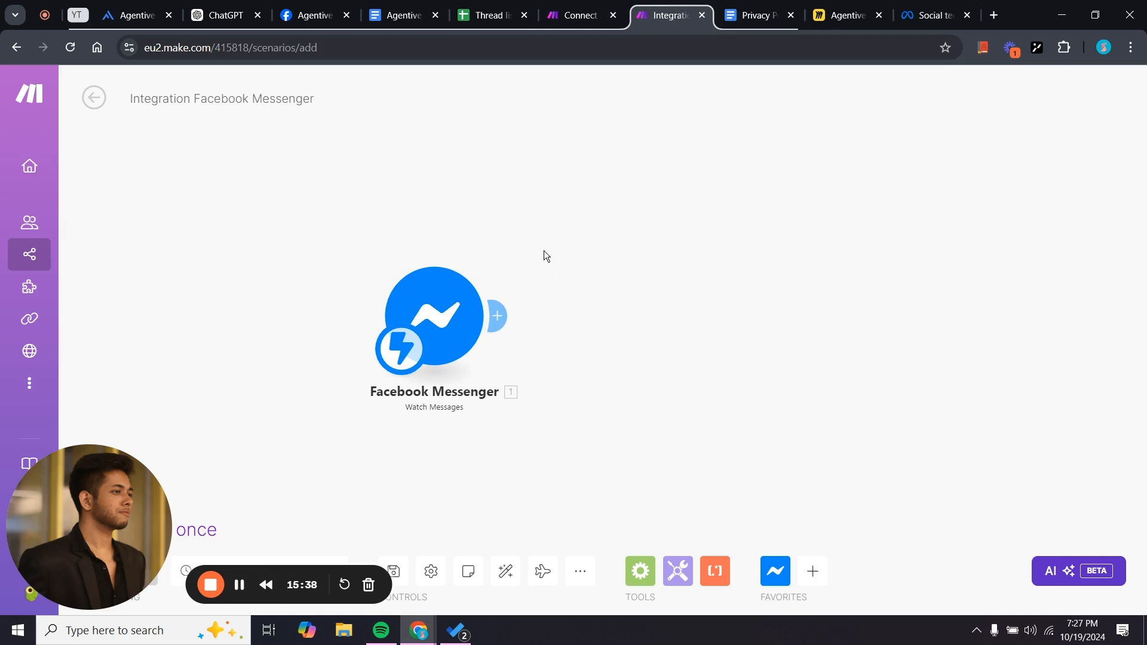
Open the Thread list spreadsheet and inspect the 'Sender ID' (A1) and 'Session ID' (B1) headers.
left_click(486, 17)
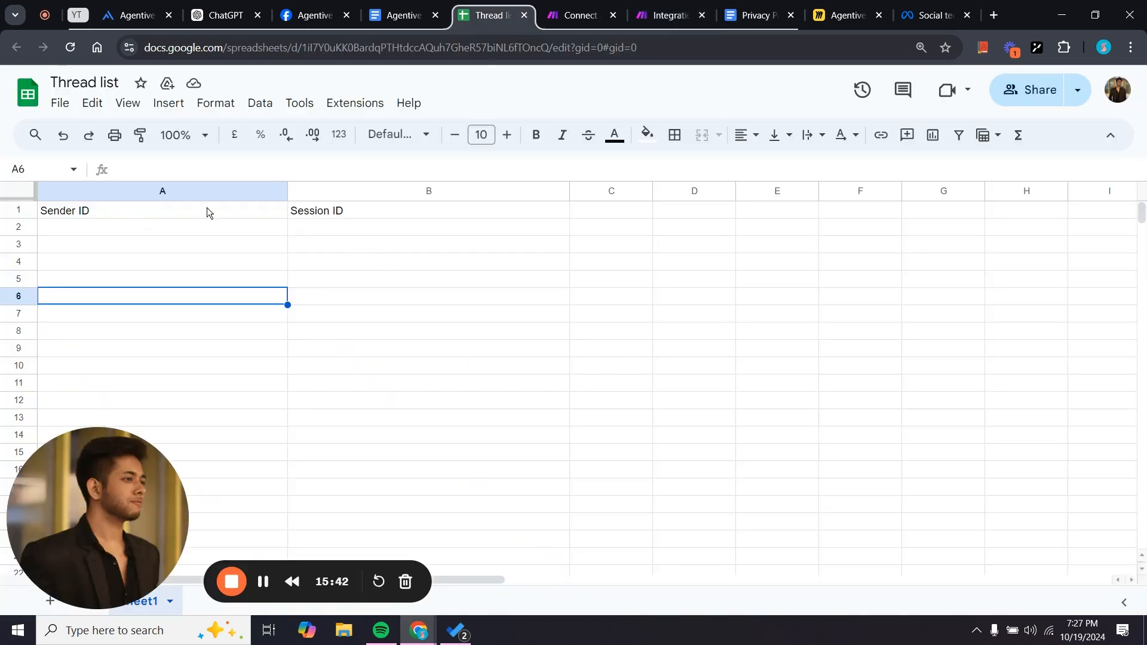
left_click(98, 216)
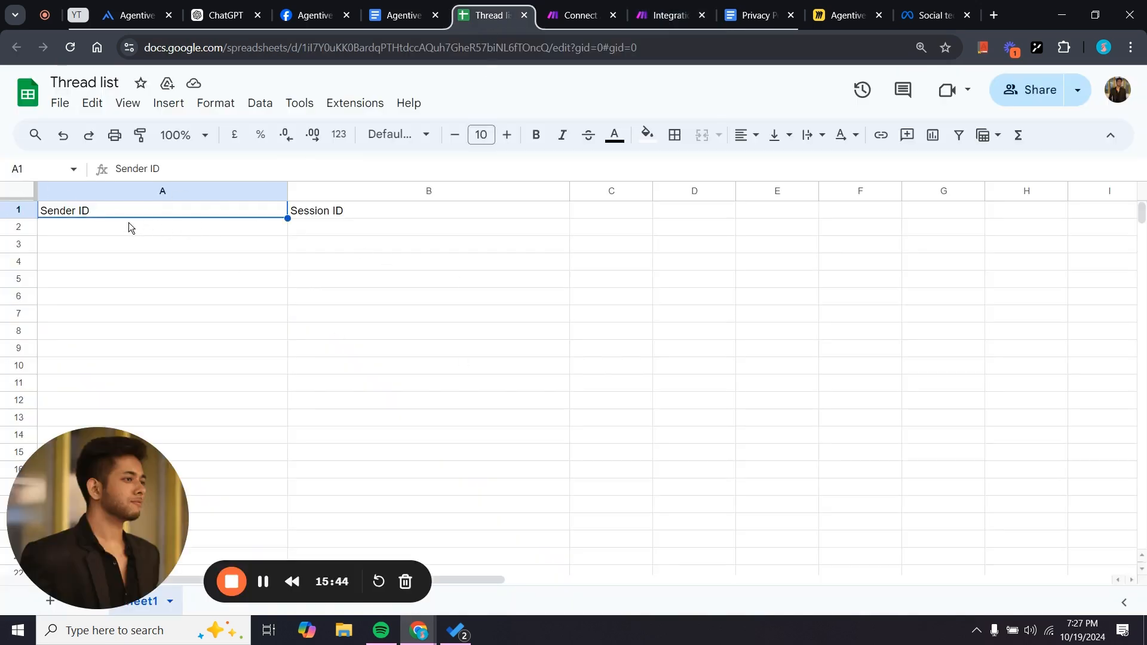
double_click(76, 215)
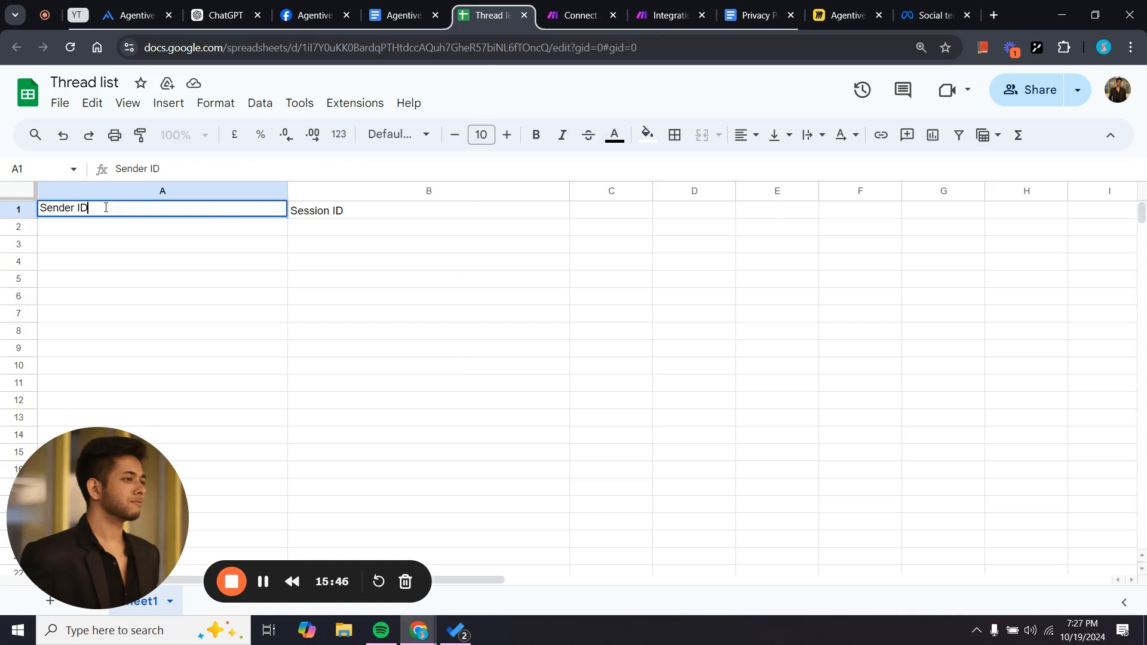
double_click(358, 213)
left_click(346, 279)
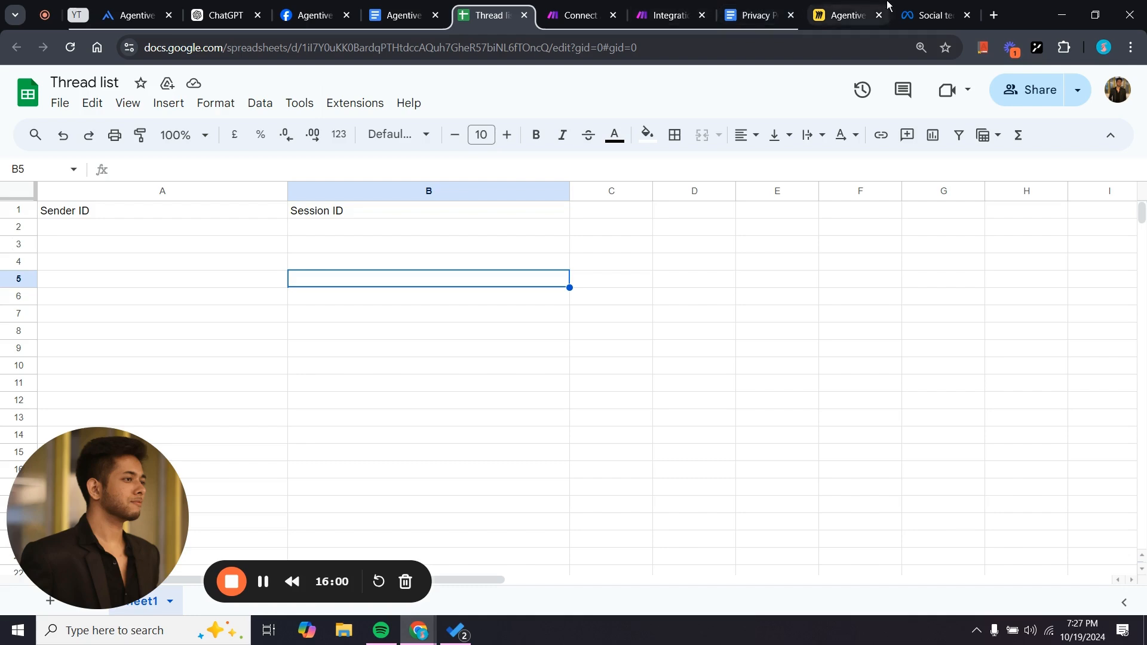
Open the Agentive with Messenger Setup board and pan to the first ChatGPT screenshot.
left_click(854, 10)
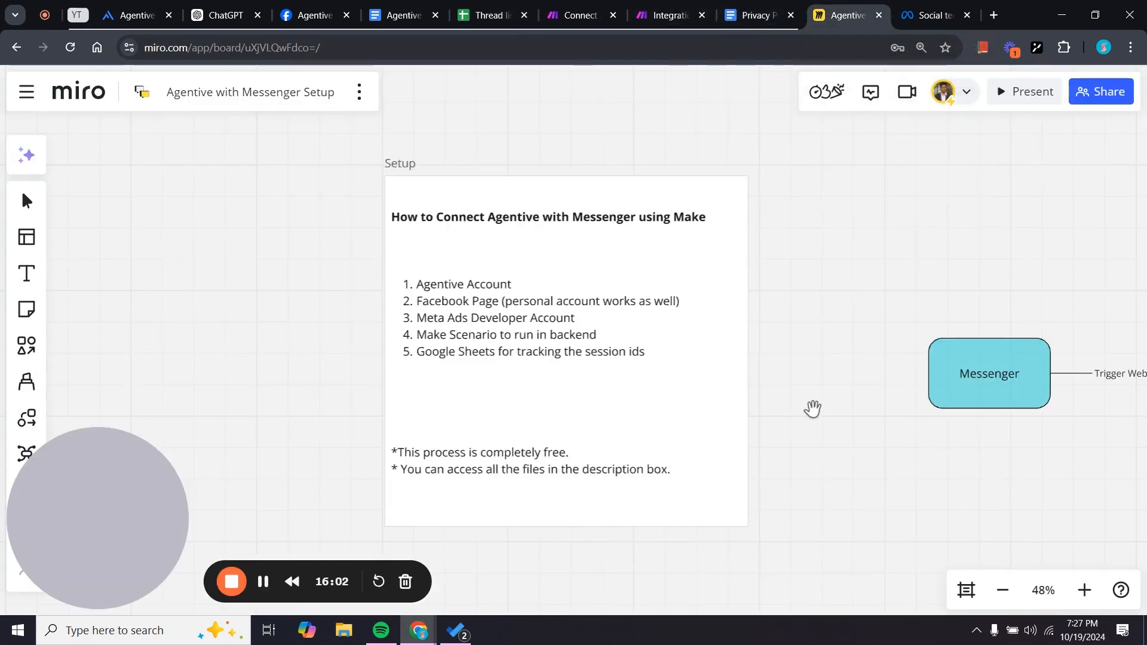
left_click_drag(813, 409, 586, 128)
scroll(679, 251, "down", 3)
left_click_drag(620, 339, 586, 149)
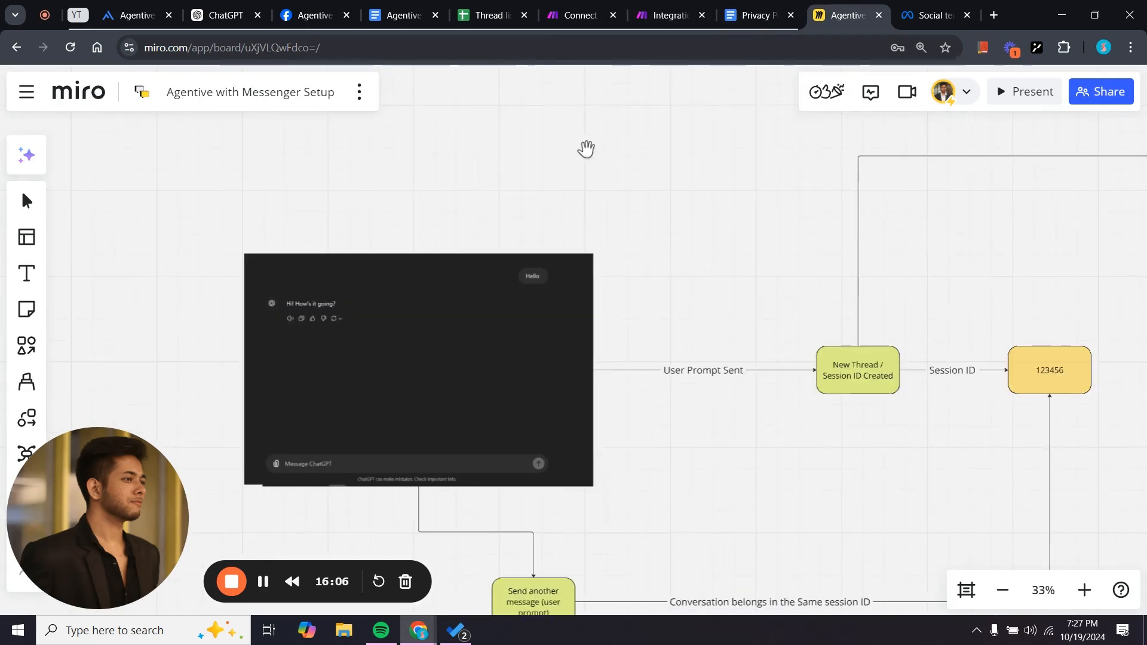
left_click_drag(655, 259, 684, 228)
left_click_drag(758, 402, 800, 428)
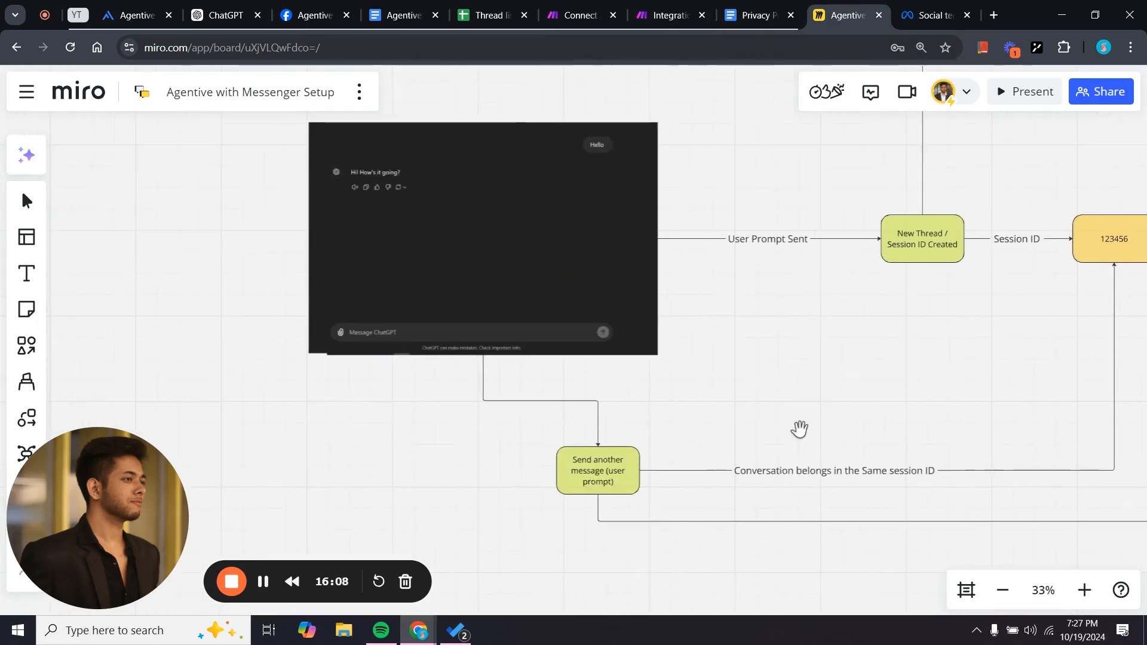
scroll(760, 348, "up", 3)
left_click_drag(761, 349, 897, 445)
scroll(821, 417, "up", 2)
scroll(821, 417, "up", 1)
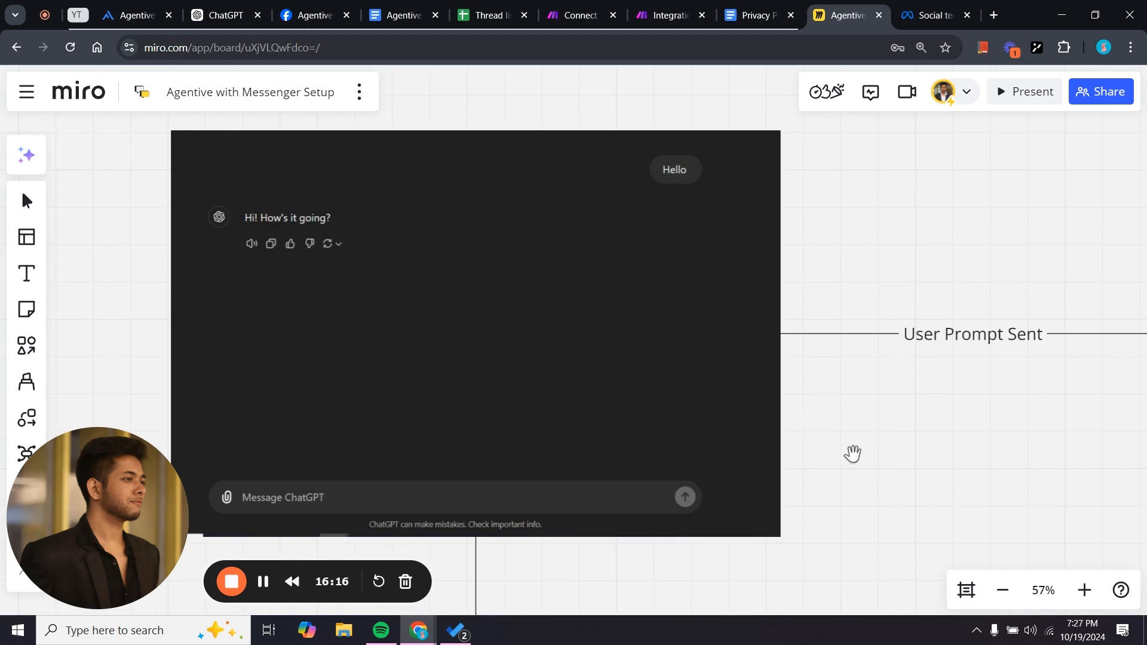
Pan through the session flow: New Thread, the 123456 Session ID node, and Send another message.
left_click_drag(852, 454, 574, 349)
scroll(830, 406, "down", 3)
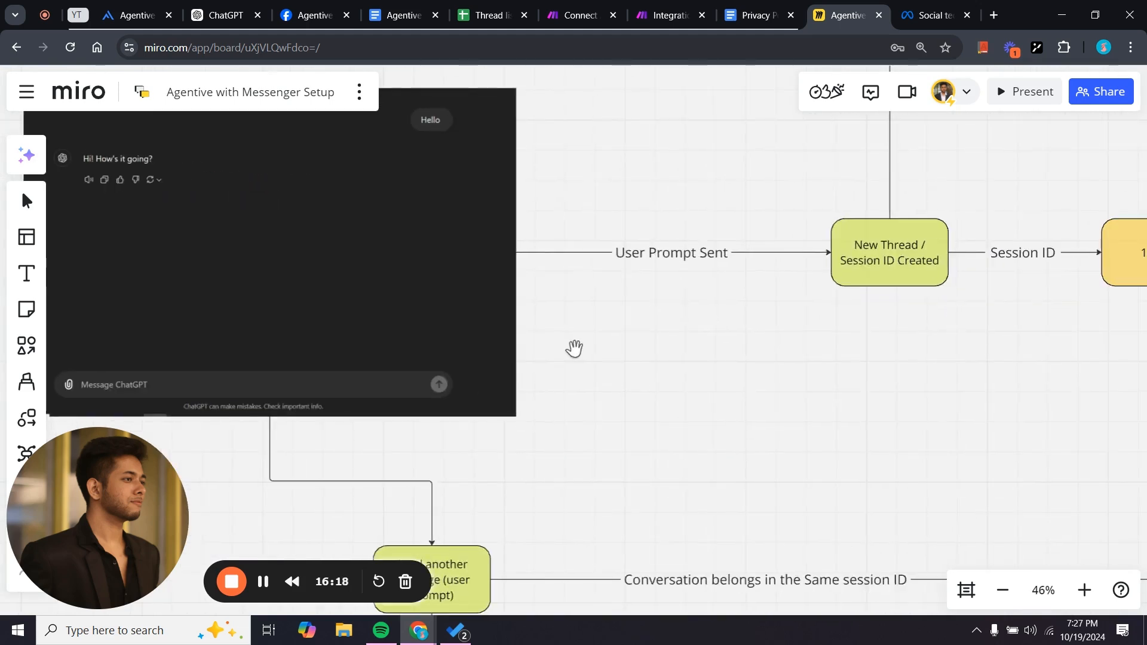
scroll(673, 356, "down", 1)
left_click_drag(673, 356, 530, 410)
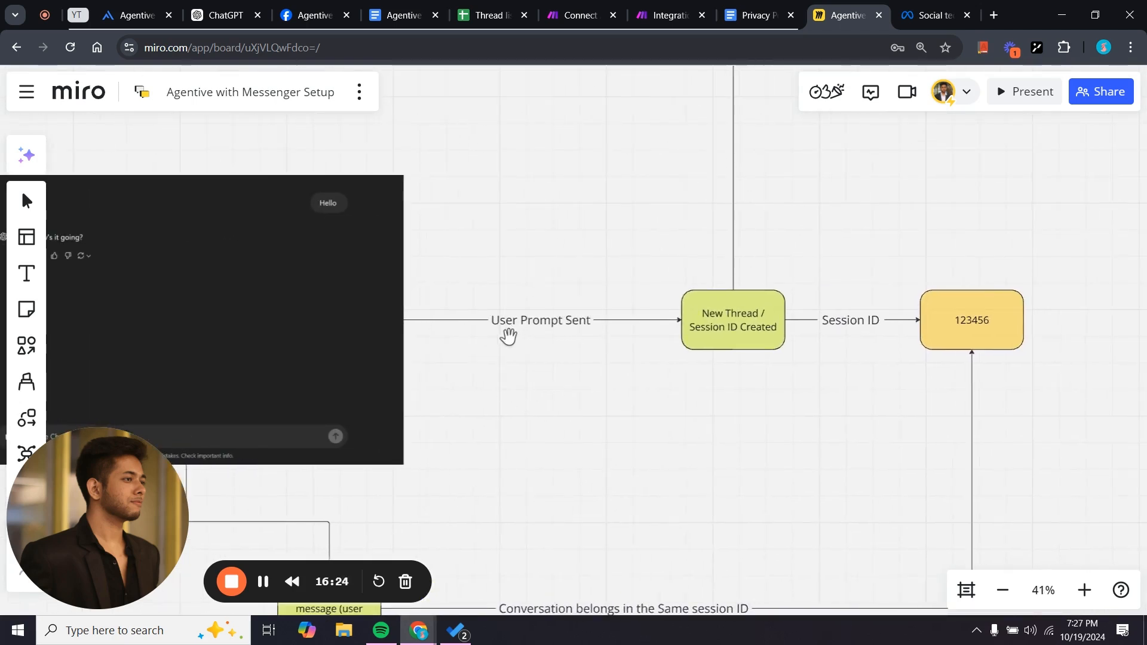
left_click_drag(494, 364, 616, 379)
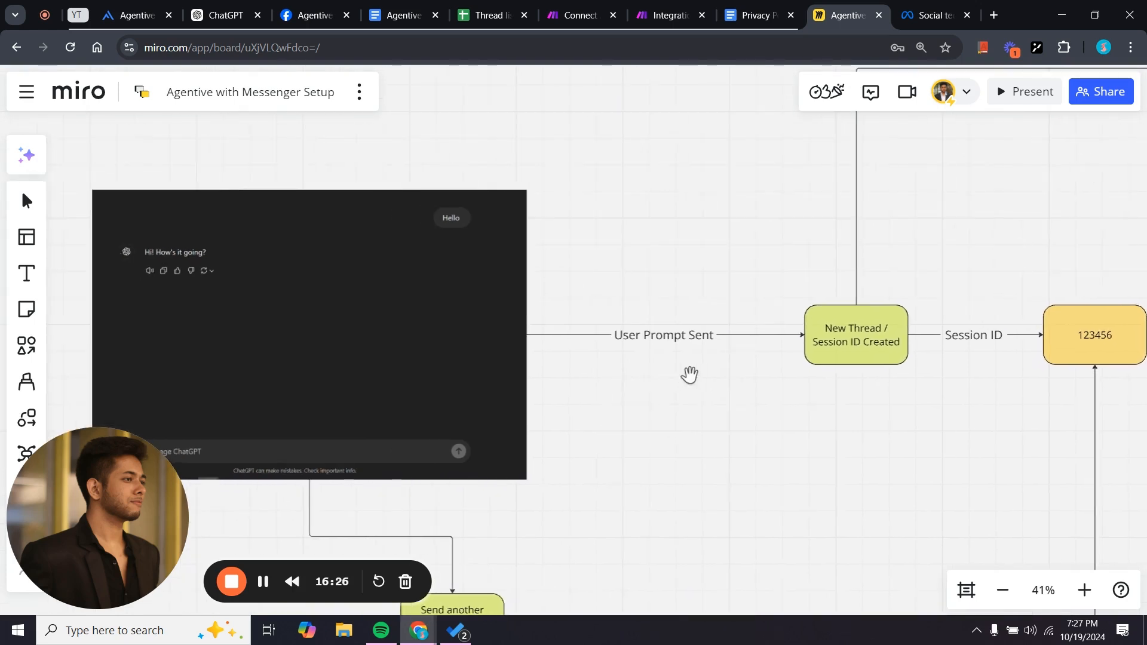
left_click_drag(799, 425, 681, 422)
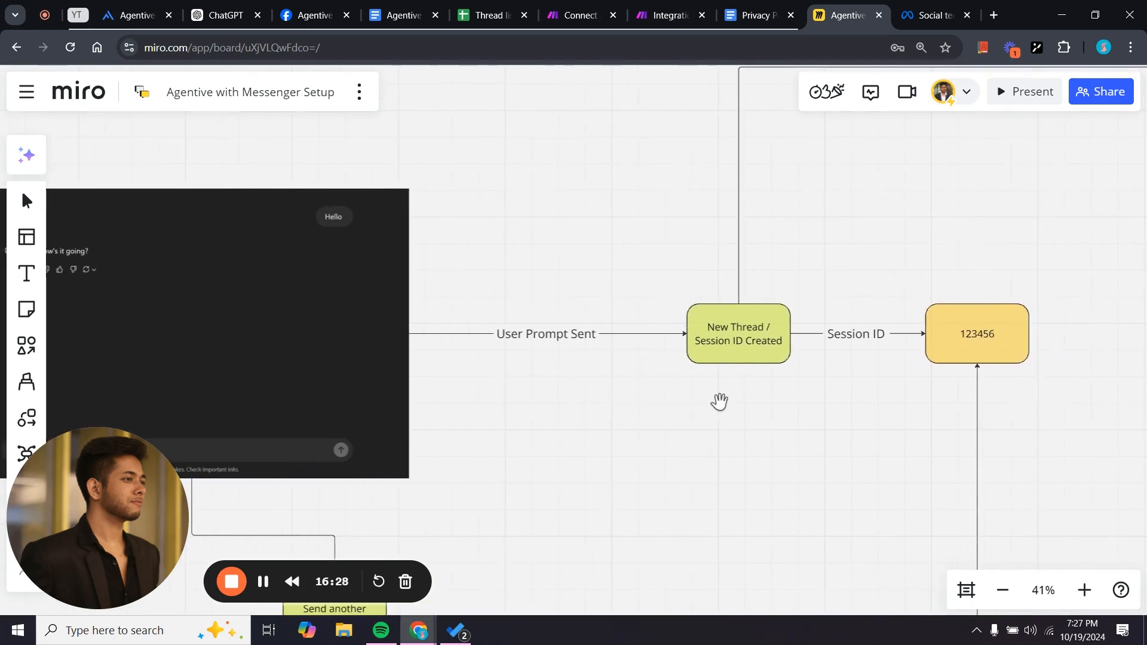
left_click_drag(781, 455, 566, 431)
scroll(708, 457, "down", 2)
scroll(633, 362, "up", 3)
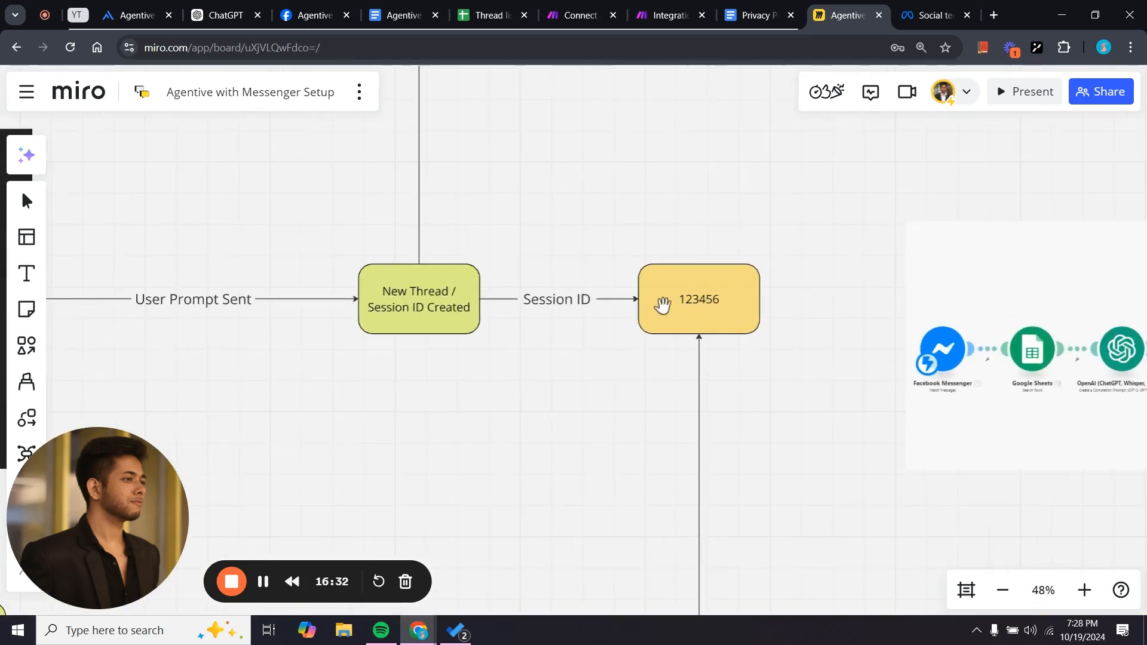
scroll(504, 405, "down", 2)
scroll(796, 371, "down", 2)
left_click_drag(707, 374, 924, 305)
left_click_drag(755, 361, 848, 192)
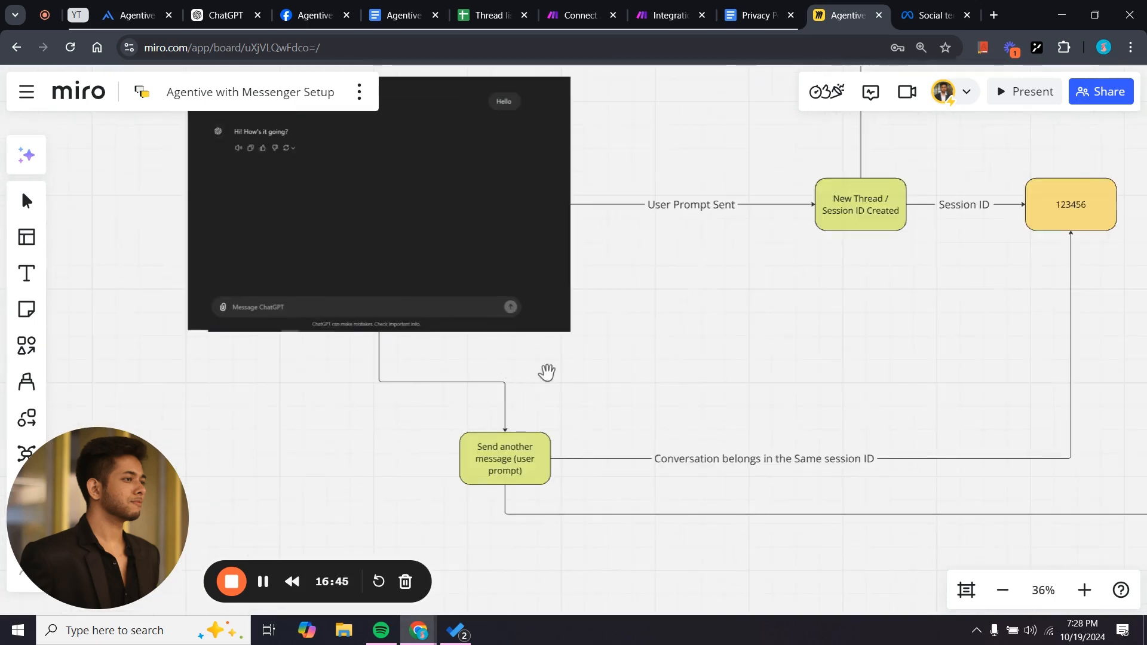
scroll(559, 373, "up", 2)
left_click_drag(558, 373, 560, 381)
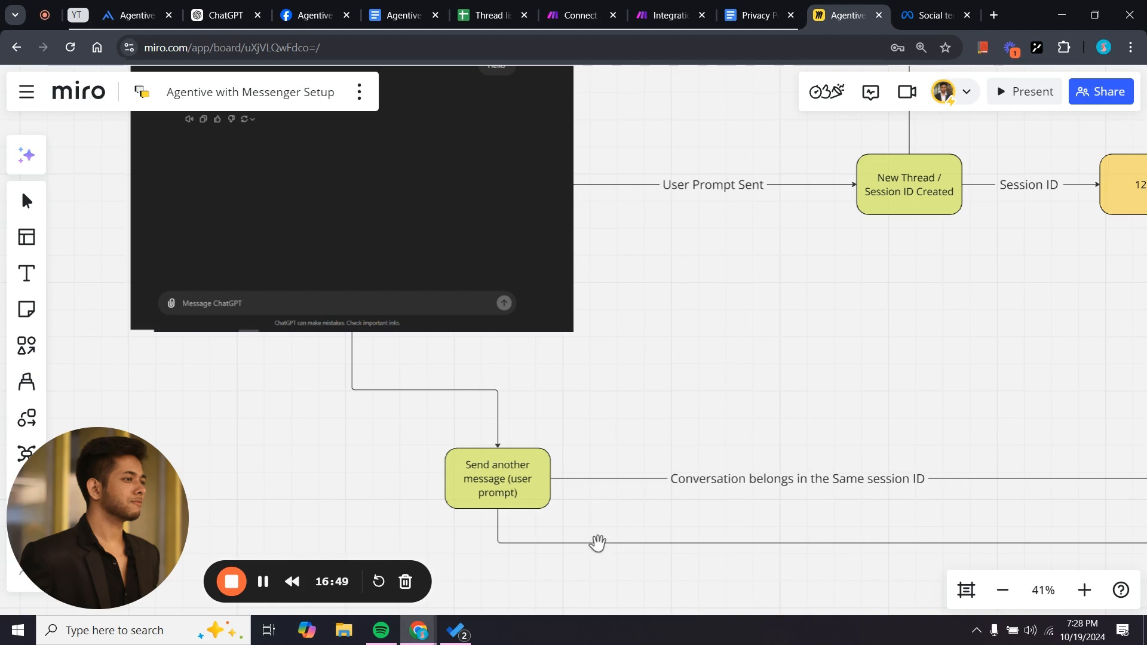
scroll(584, 517, "down", 1)
scroll(585, 537, "down", 2)
Pan past the Messenger and Sheets screenshot to the second ChatGPT screenshot and sticky note.
left_click_drag(602, 532, 388, 490)
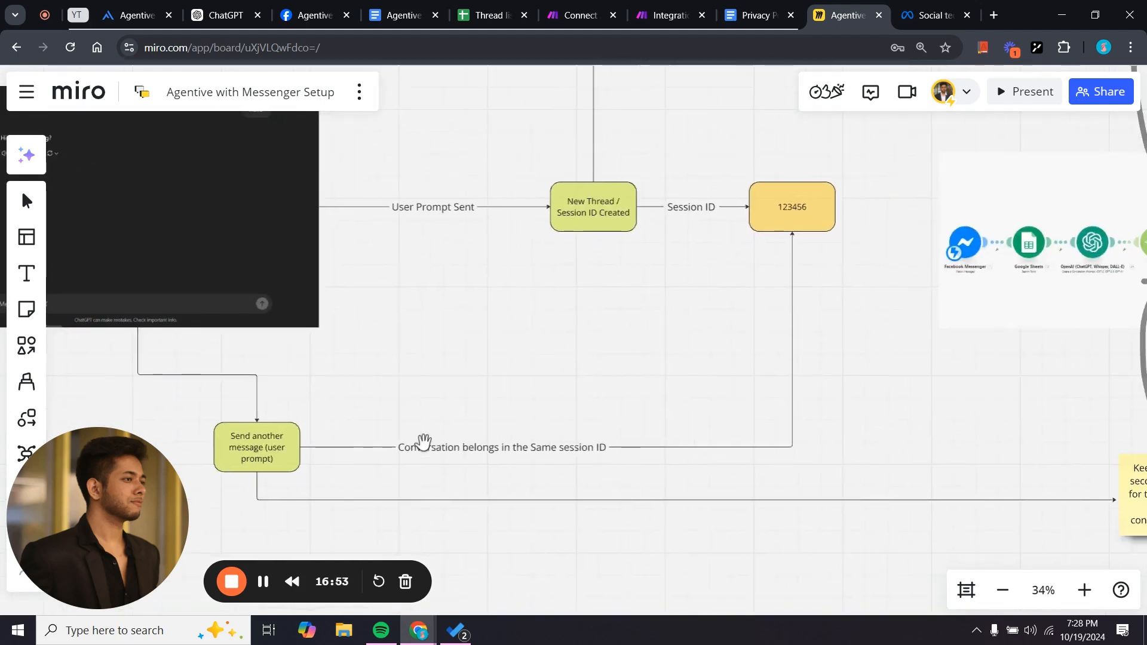
left_click_drag(512, 372, 617, 397)
left_click_drag(493, 360, 692, 118)
scroll(711, 464, "down", 2)
scroll(711, 462, "down", 2)
left_click_drag(710, 464, 766, 255)
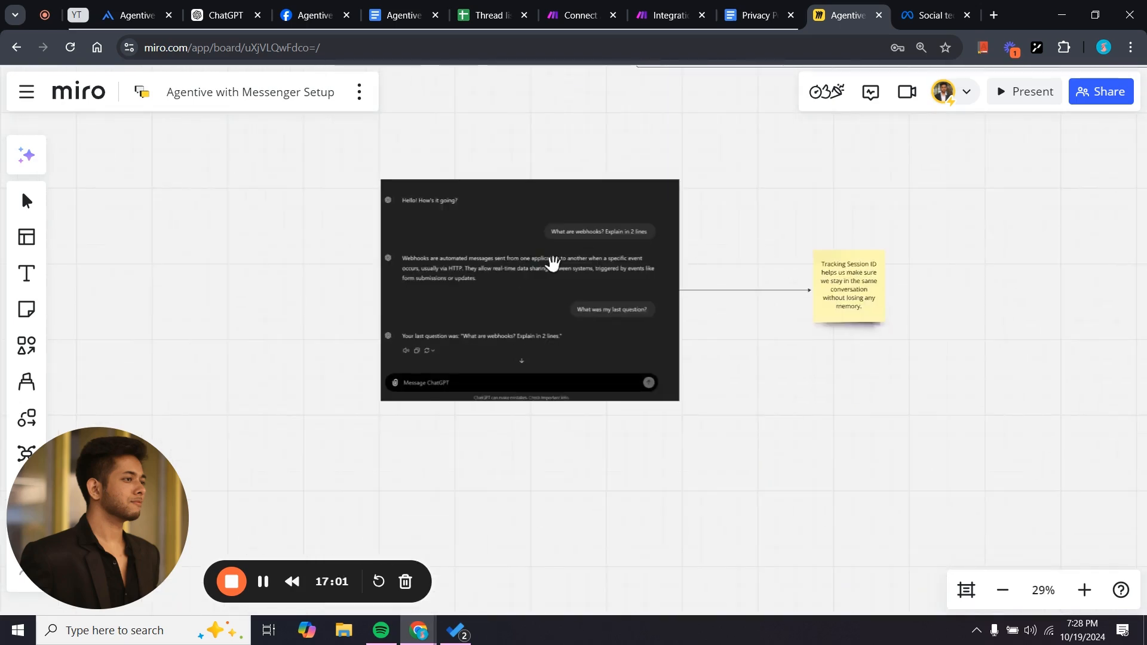
Browse the Miro session ID flowchart and sticky notes, then bring up the Connect Agentive reference scenario.
scroll(522, 332, "up", 5)
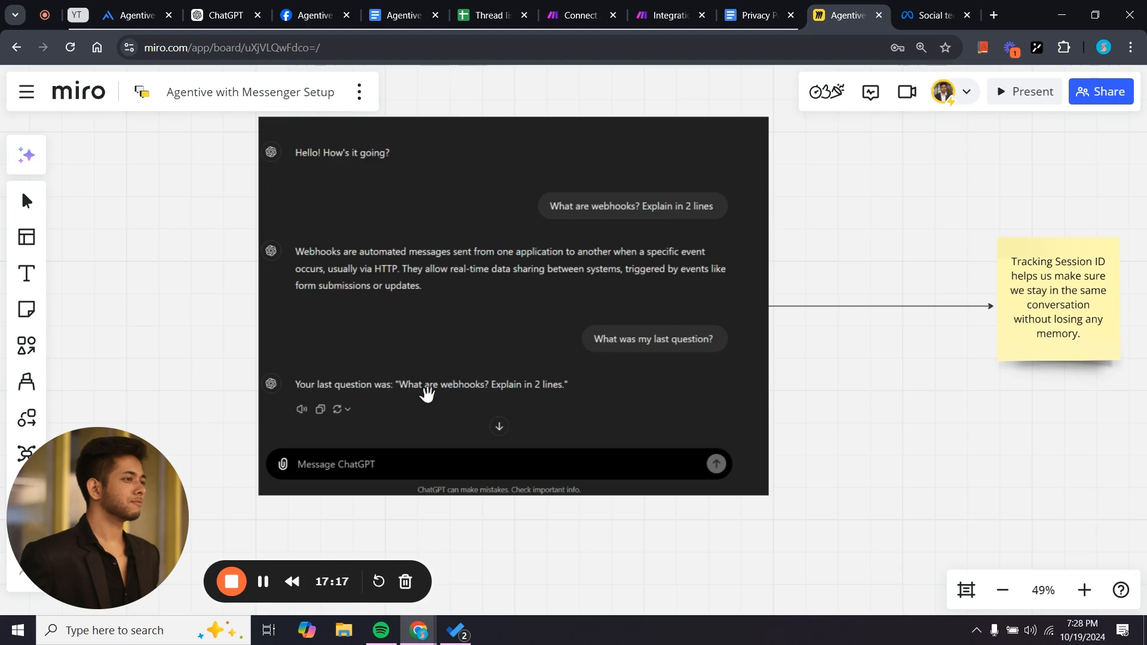
left_click_drag(837, 486, 628, 497)
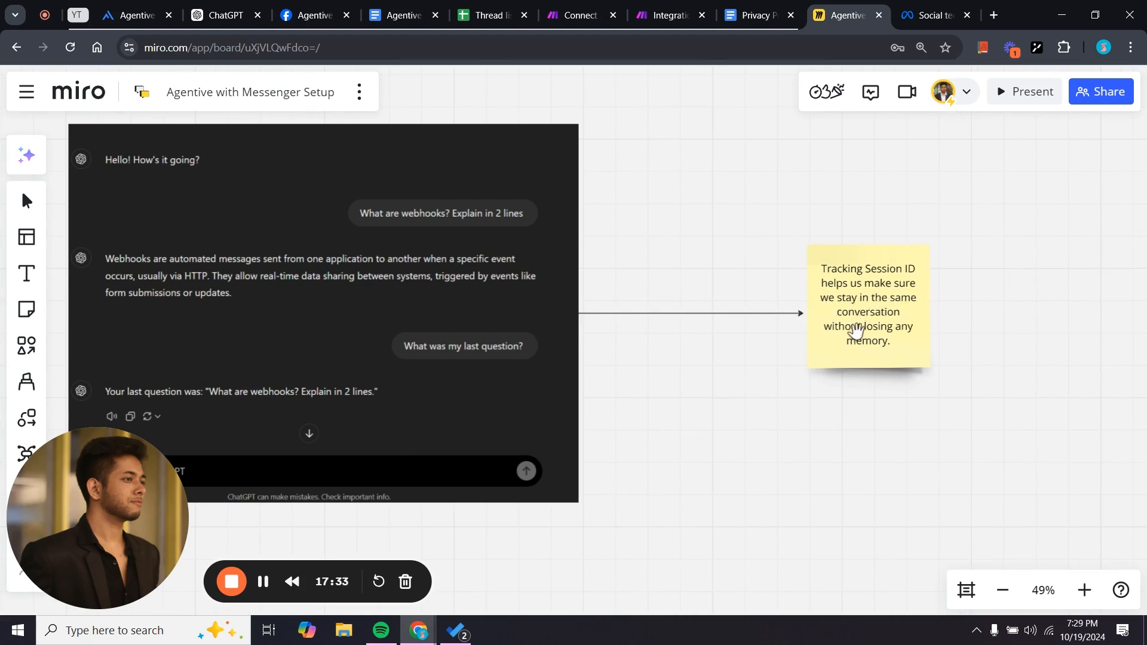
left_click_drag(902, 406, 657, 505)
scroll(832, 446, "down", 4)
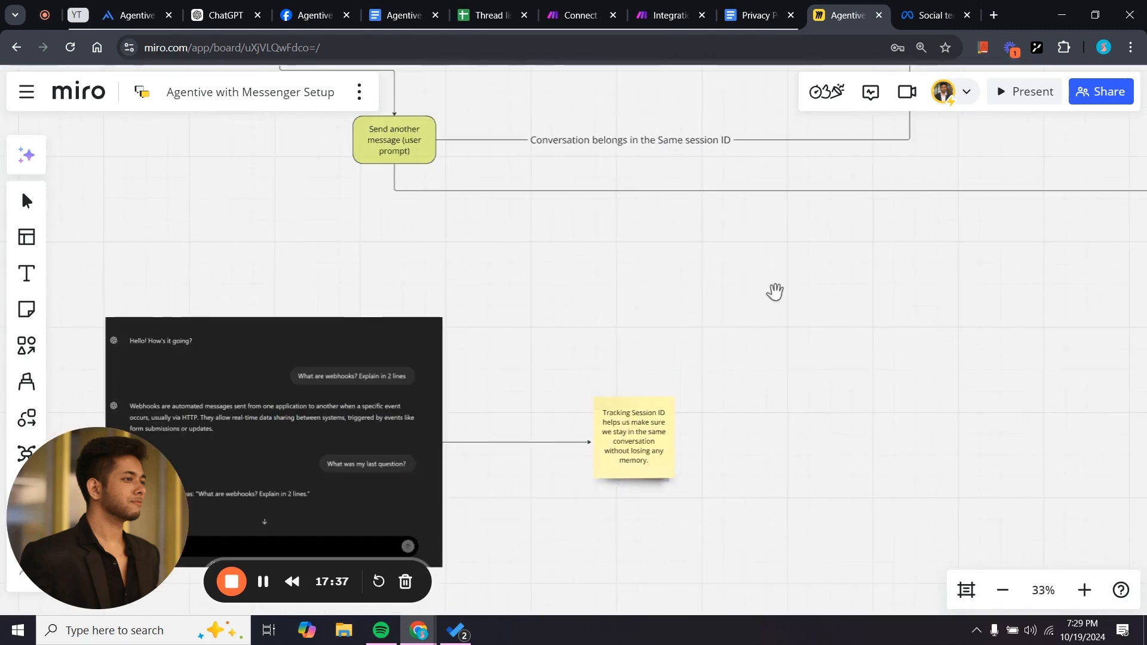
left_click_drag(744, 471, 838, 344)
scroll(656, 568, "down", 2)
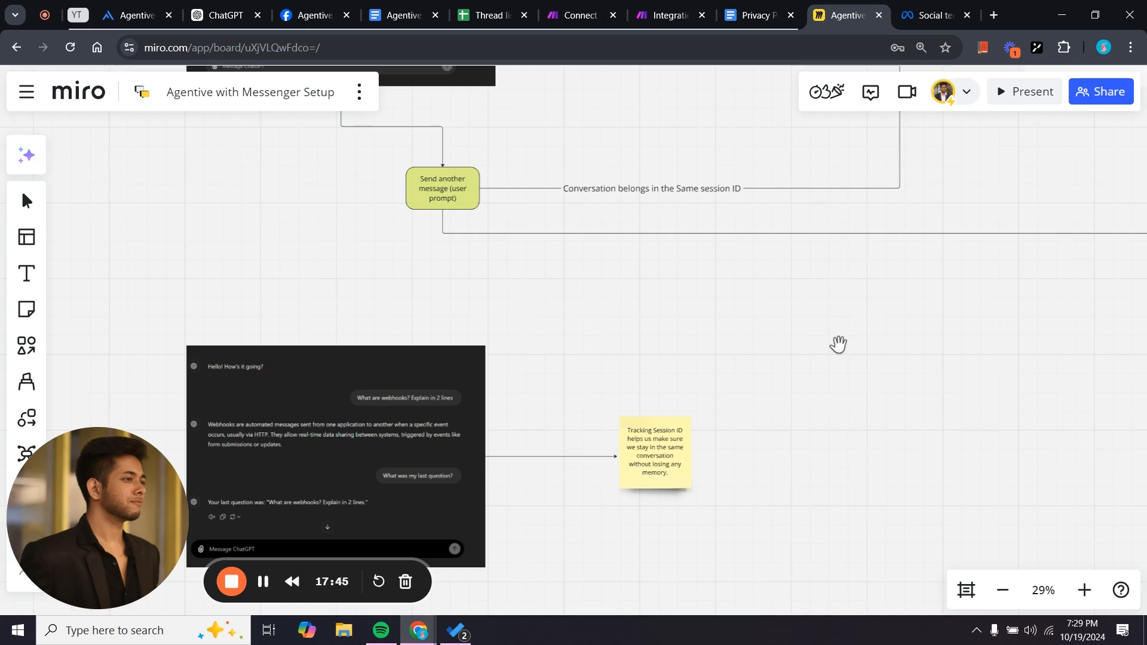
scroll(838, 344, "up", 3)
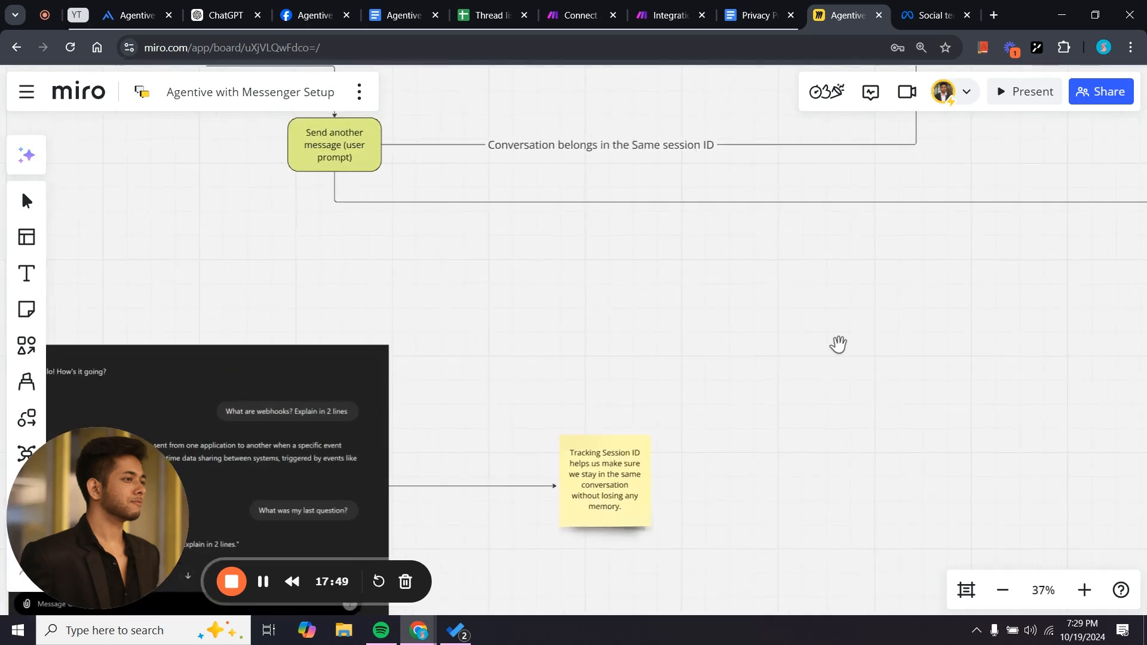
left_click_drag(838, 345, 573, 520)
left_click_drag(788, 276, 745, 462)
scroll(572, 509, "down", 4)
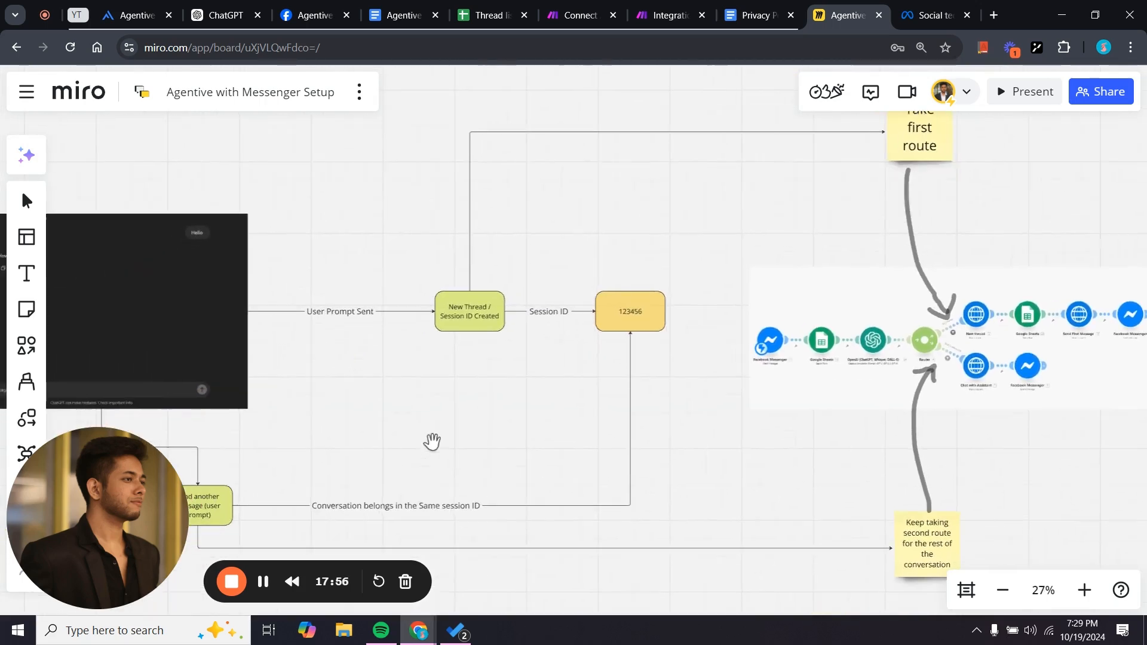
scroll(433, 443, "up", 2)
left_click(577, 15)
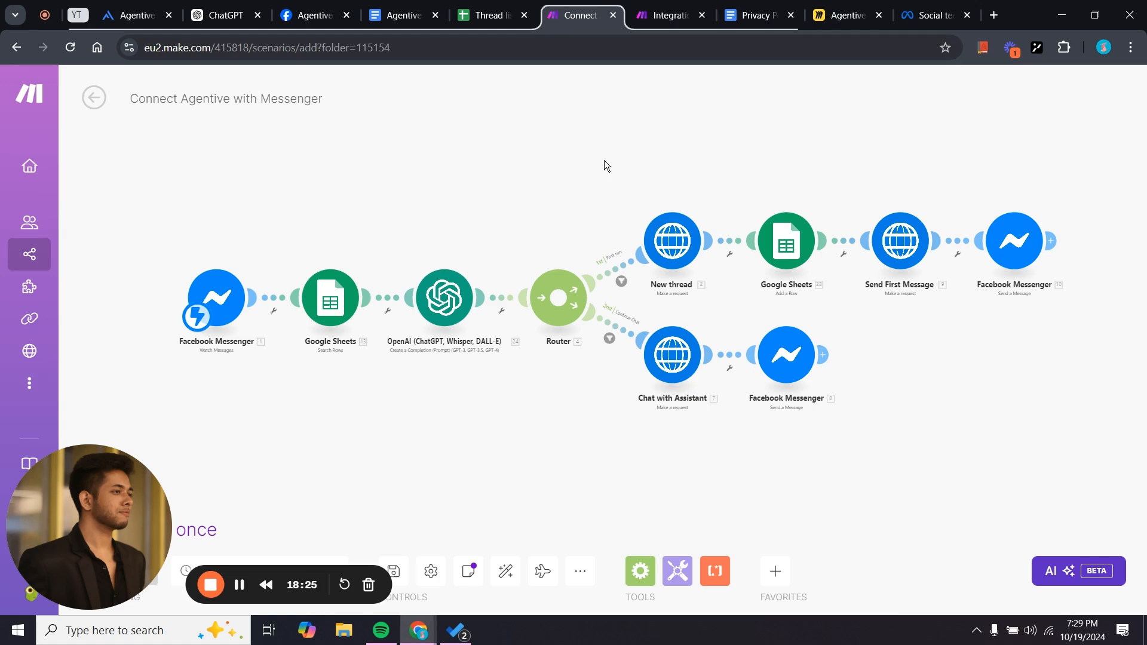
Check the Thread list Sender ID column, then add a Google Sheets Search Rows module after Messenger.
left_click(655, 6)
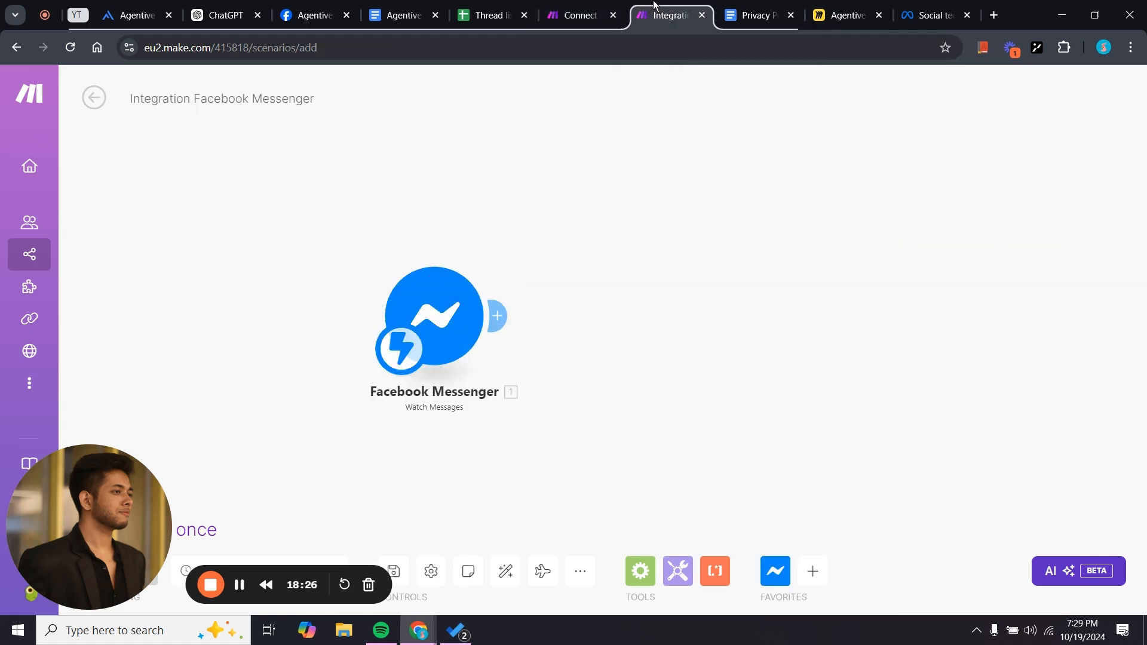
left_click(487, 15)
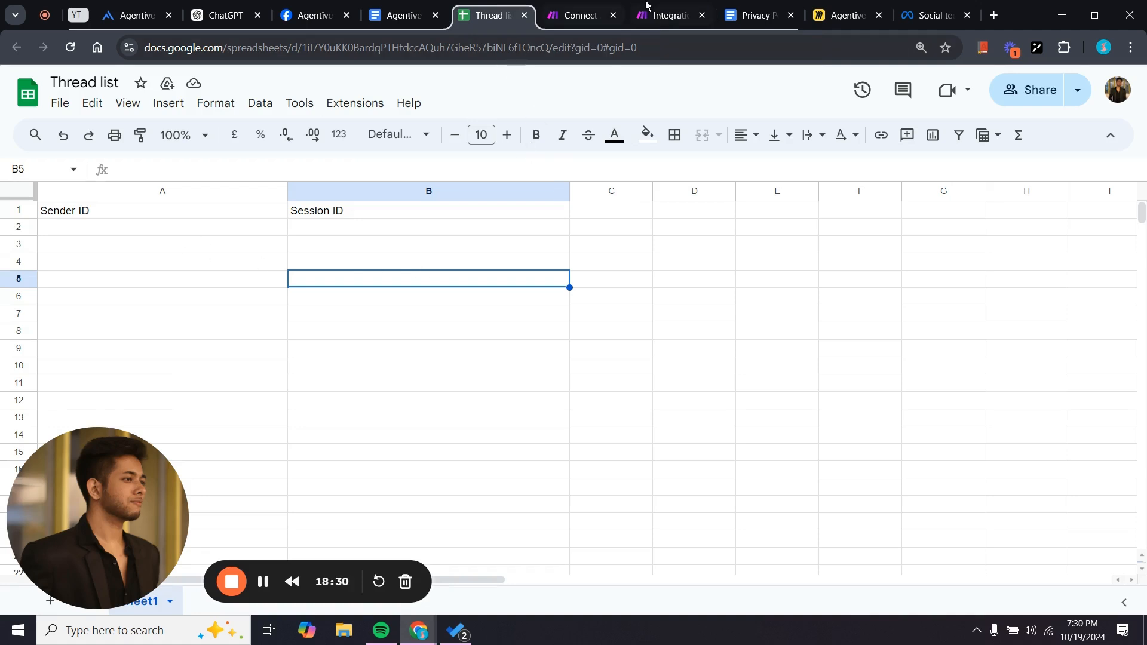
double_click(156, 210)
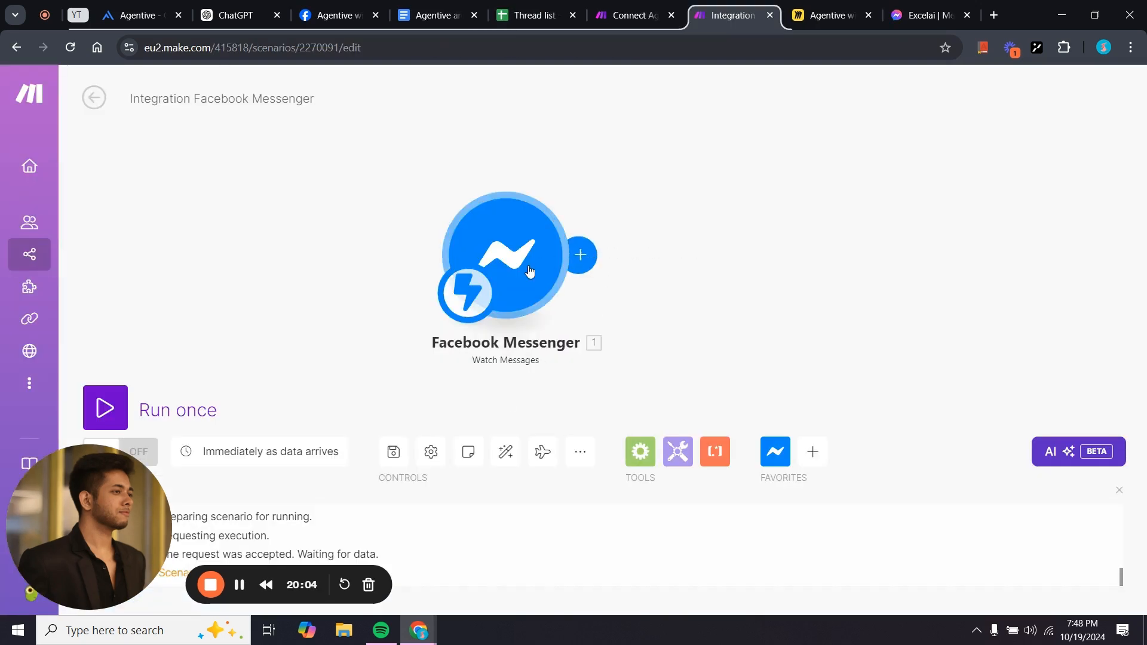
left_click(587, 260)
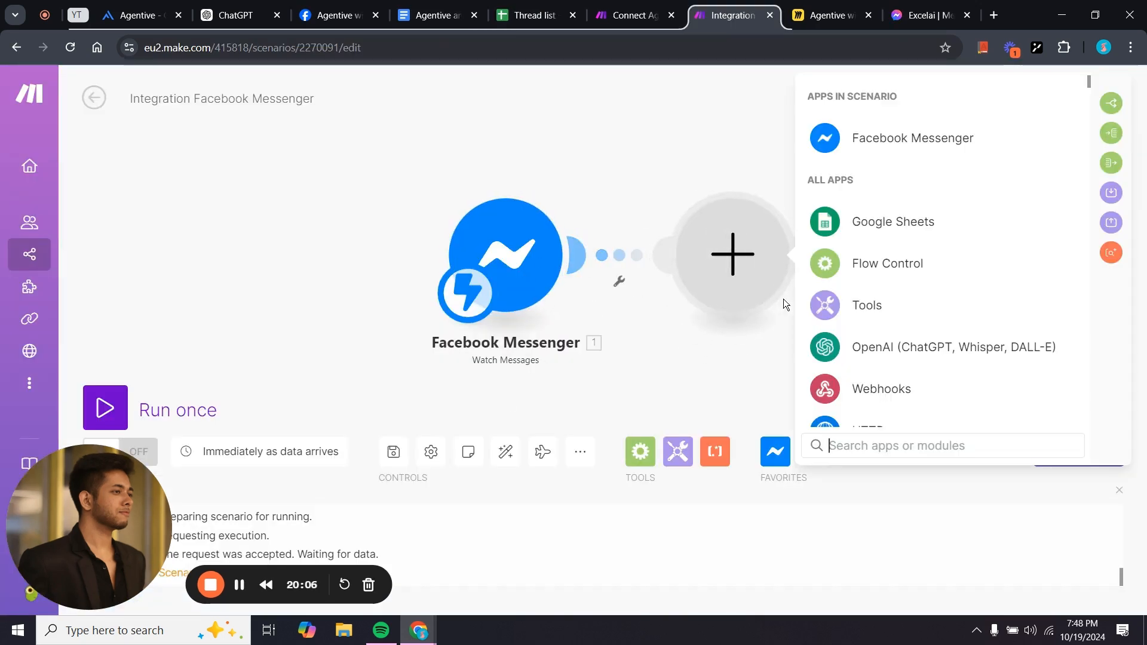
left_click(843, 238)
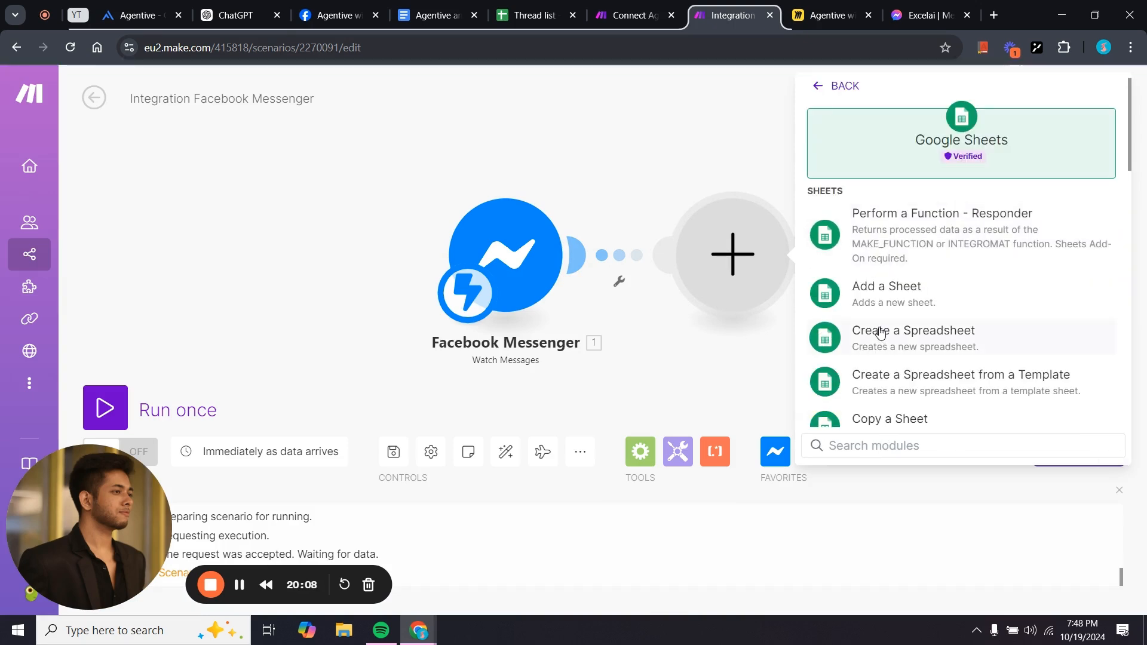
scroll(881, 333, "down", 5)
scroll(881, 332, "down", 8)
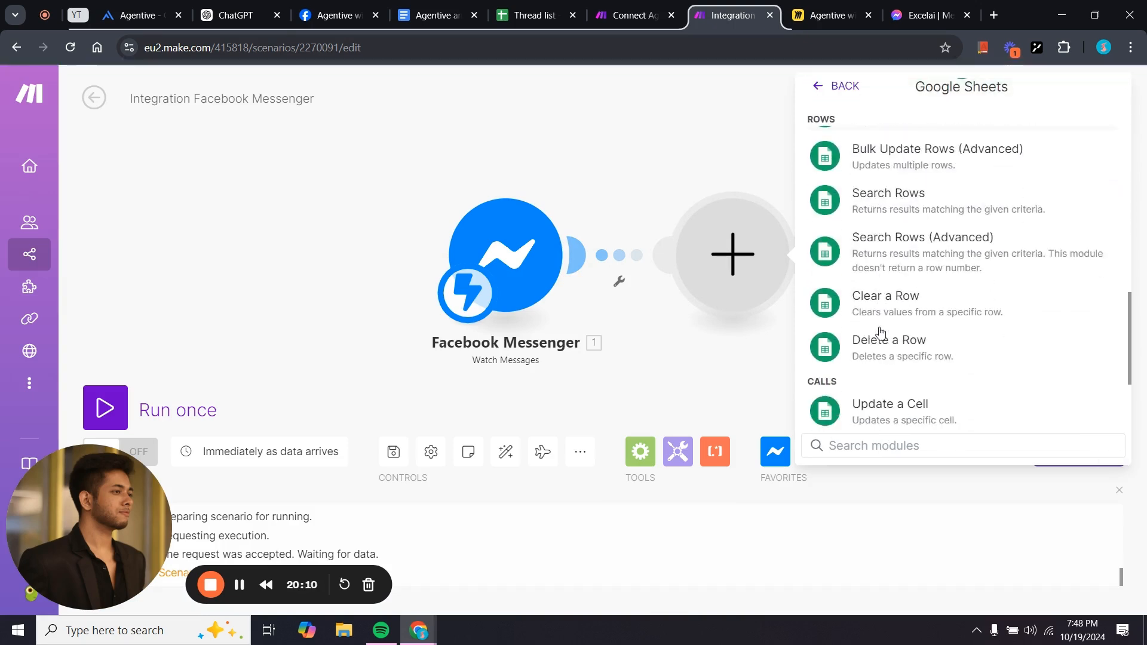
scroll(885, 242, "up", 2)
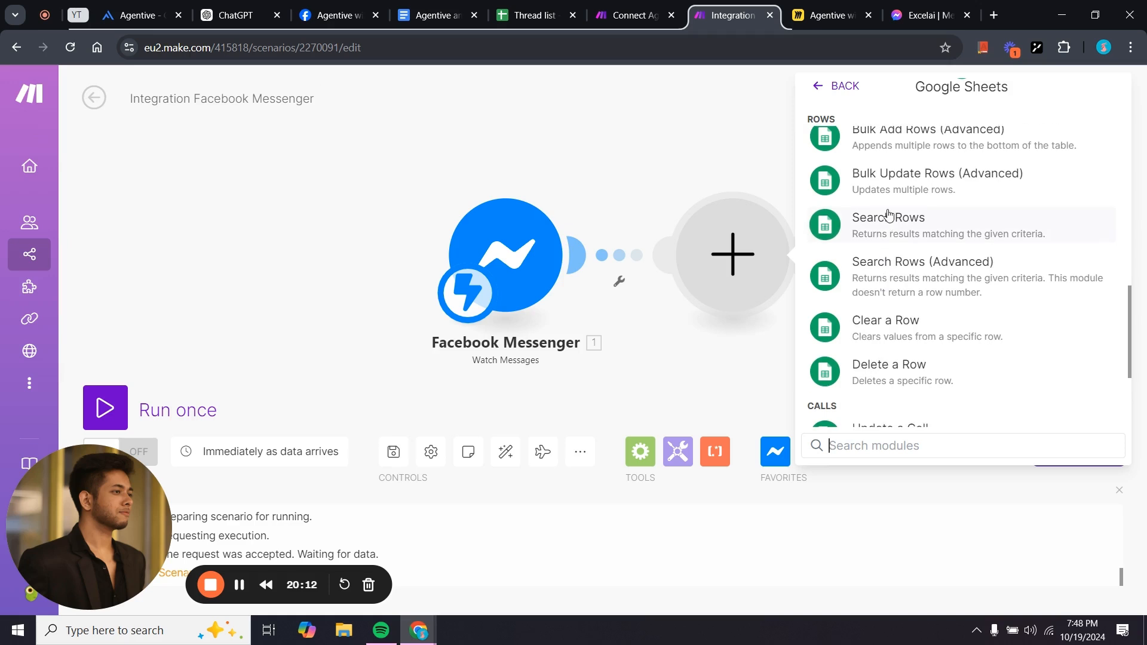
left_click(888, 217)
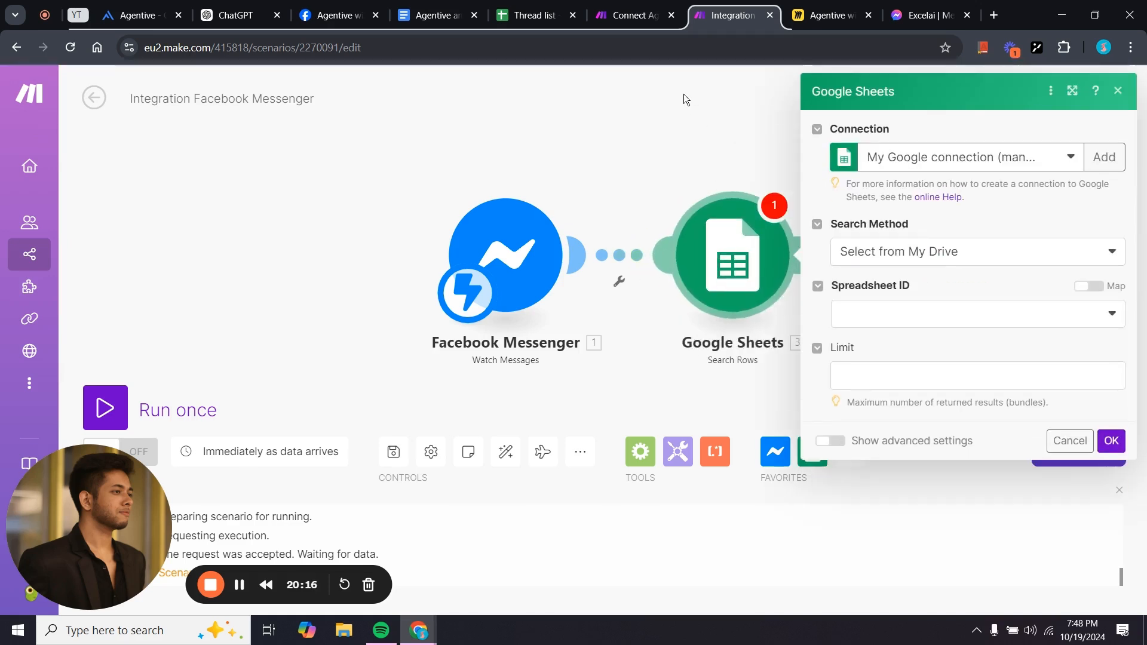
Point Search Rows at the Thread list spreadsheet, Sheet1.
left_click(535, 15)
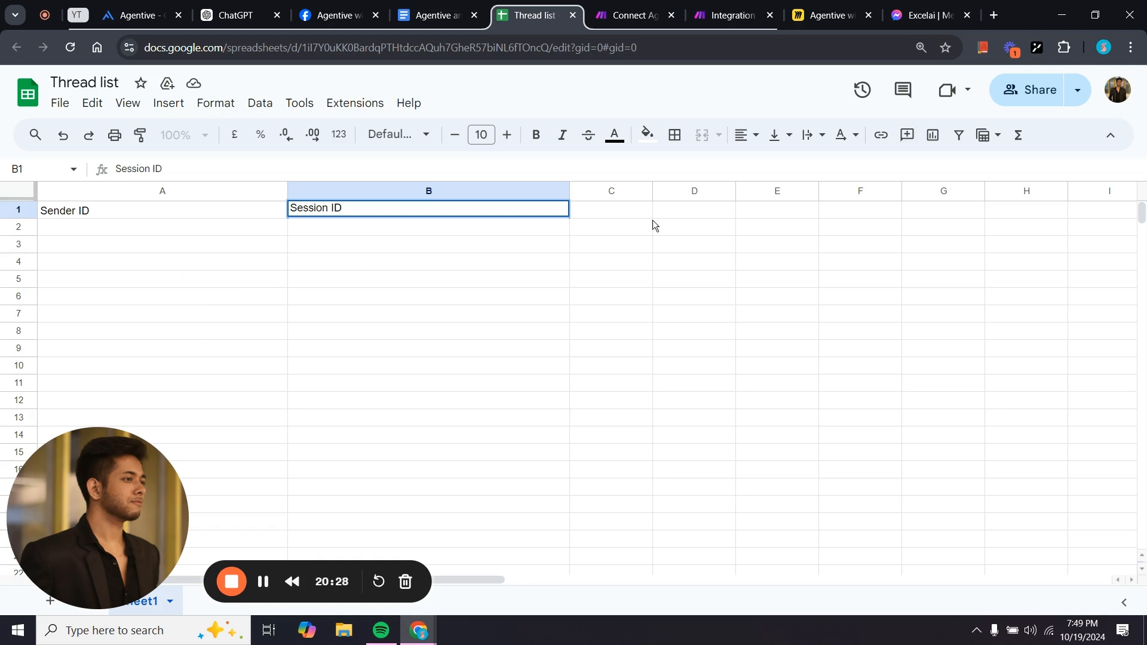
left_click(703, 12)
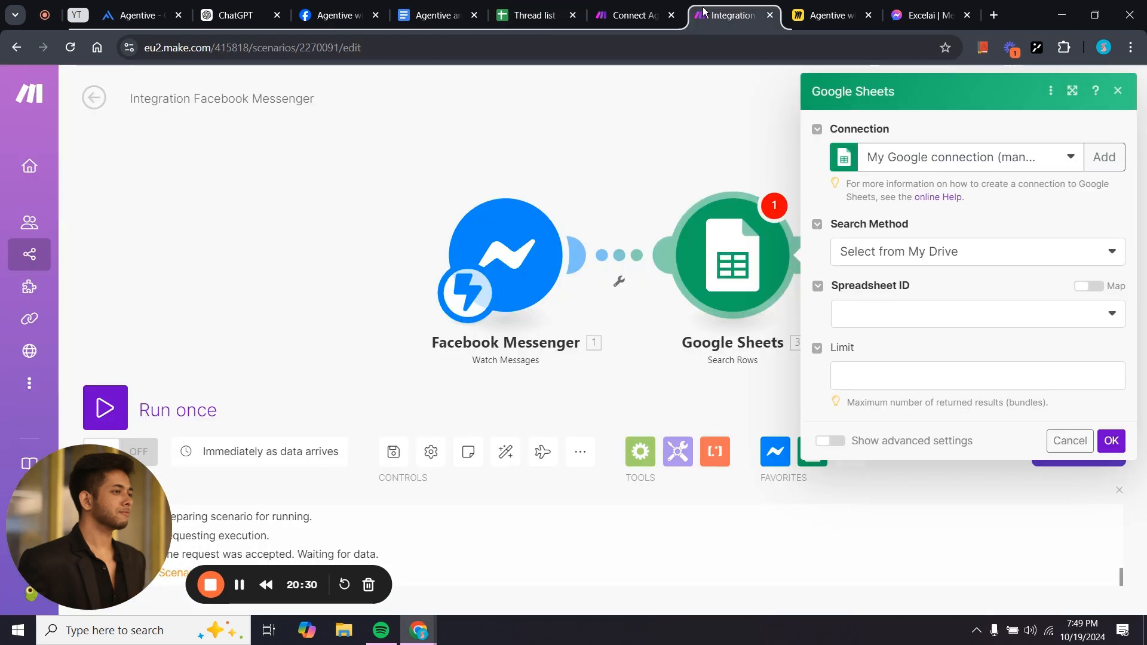
left_click(913, 309)
type("thr")
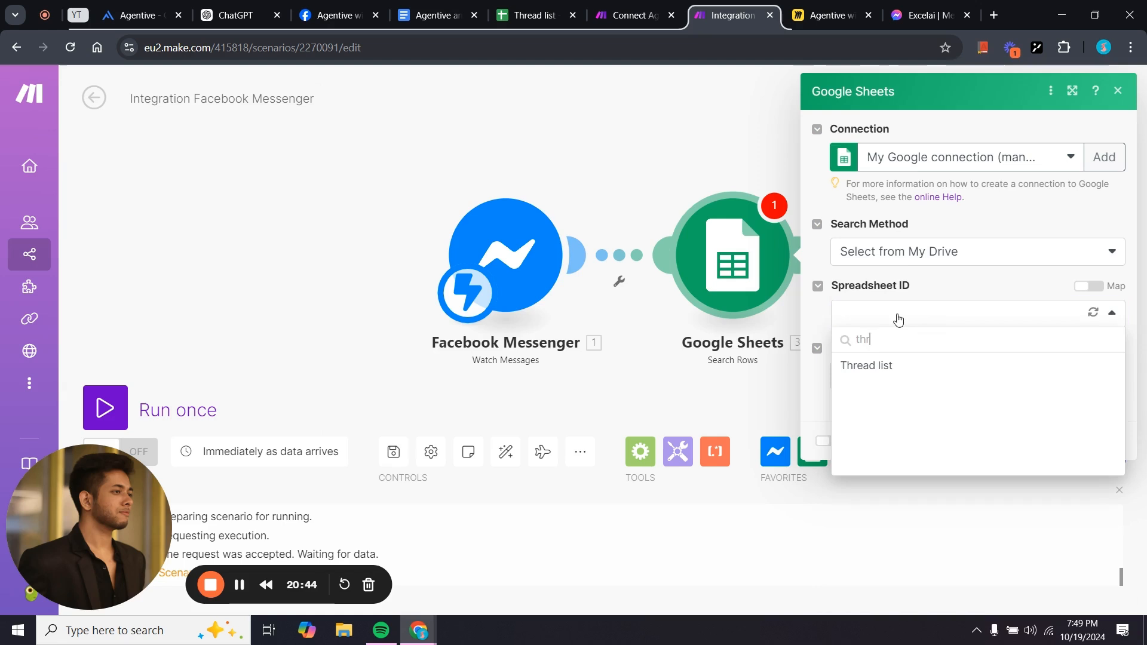
left_click(913, 369)
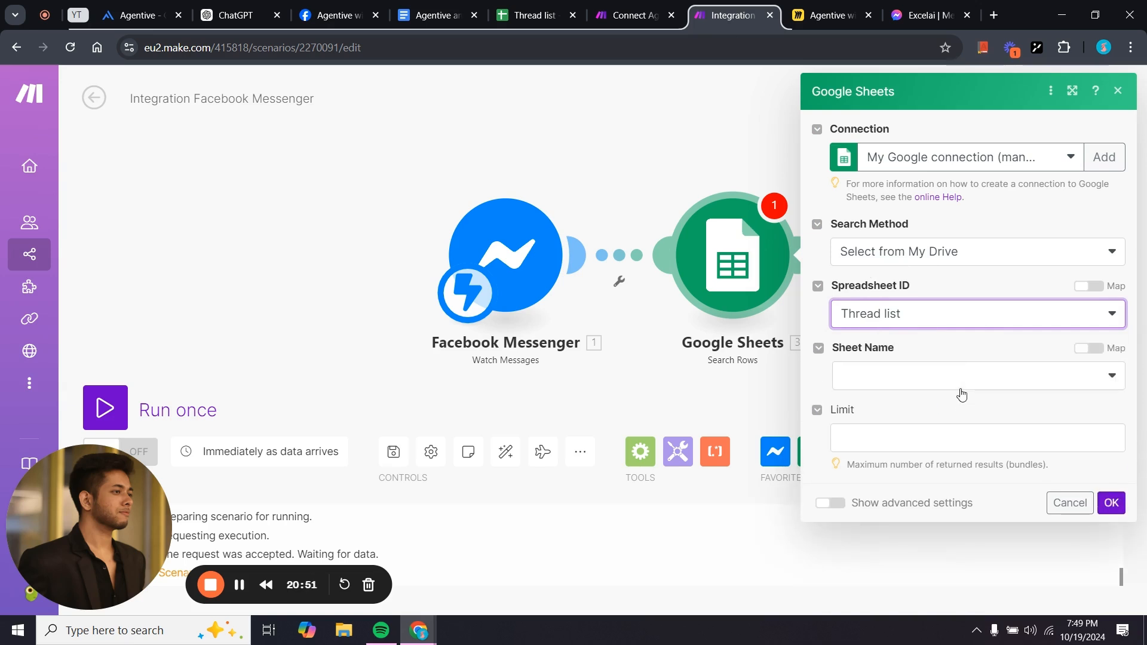
left_click(933, 375)
left_click(930, 400)
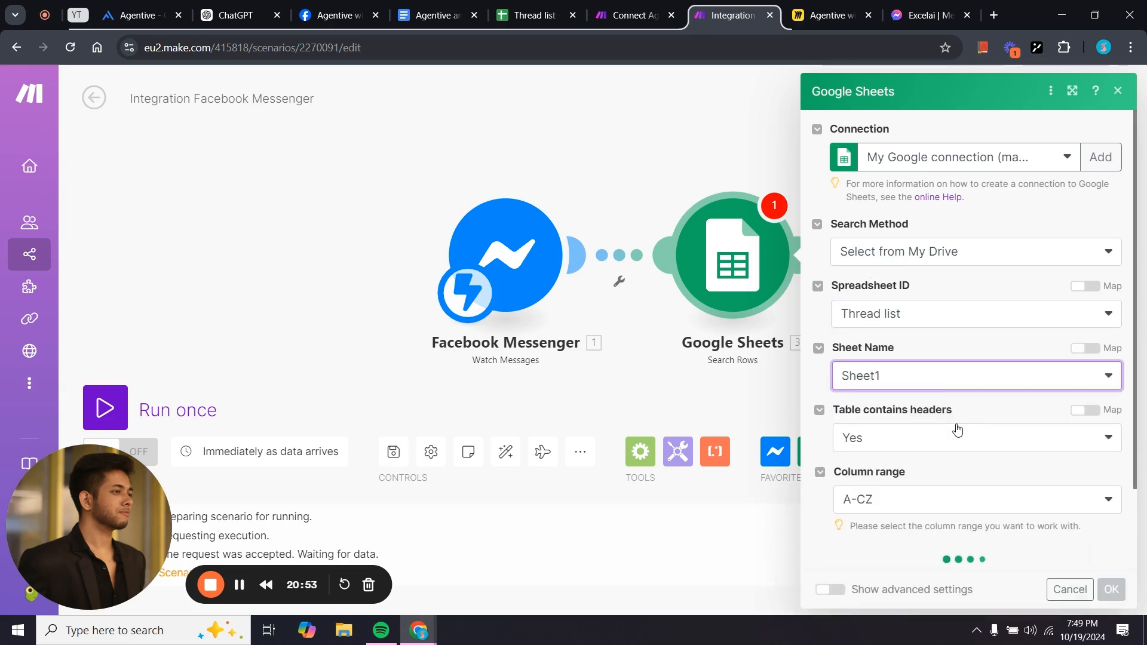
Filter rows where Sender ID (A) equals the Messenger sender's PSID and confirm.
scroll(956, 427, "down", 2)
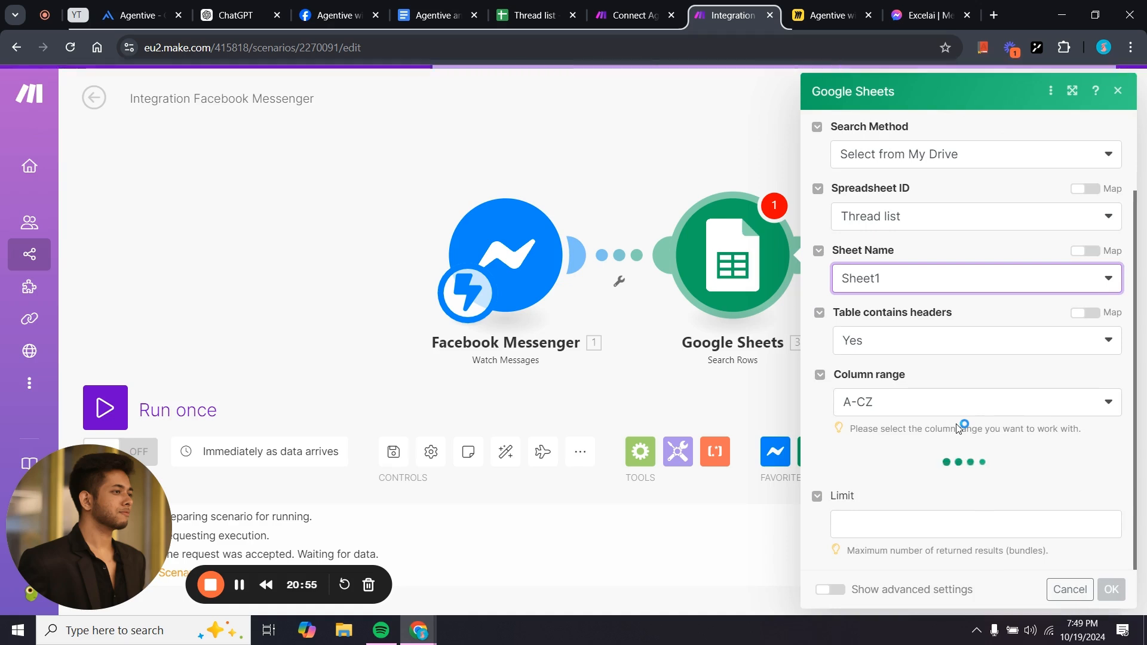
scroll(958, 428, "down", 2)
scroll(957, 429, "down", 1)
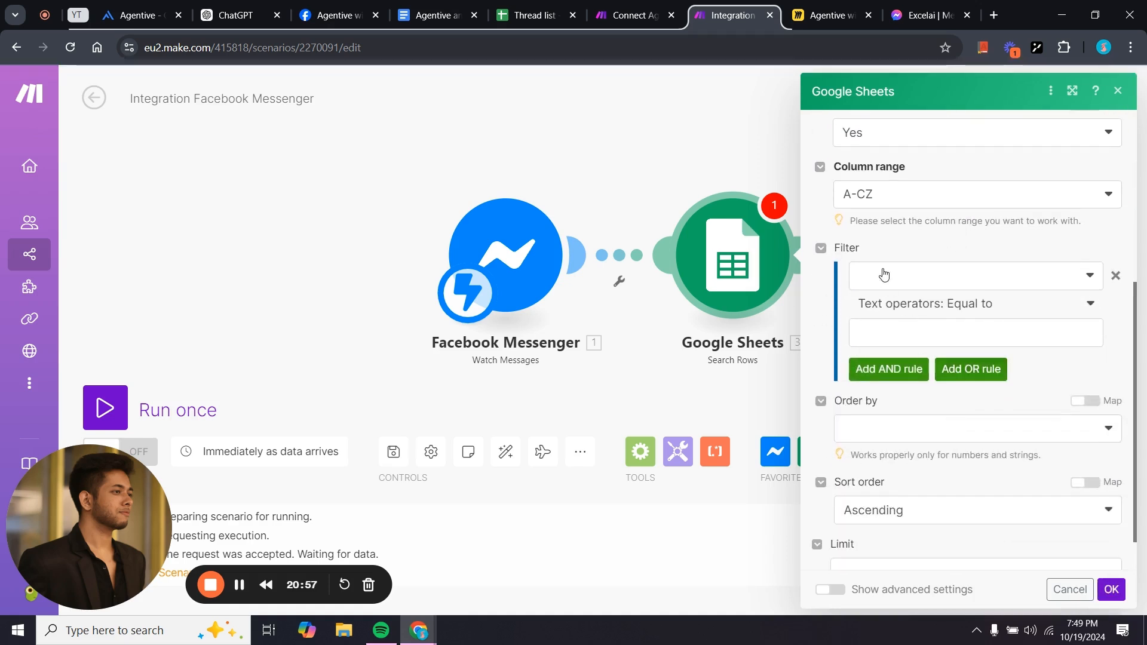
left_click(884, 270)
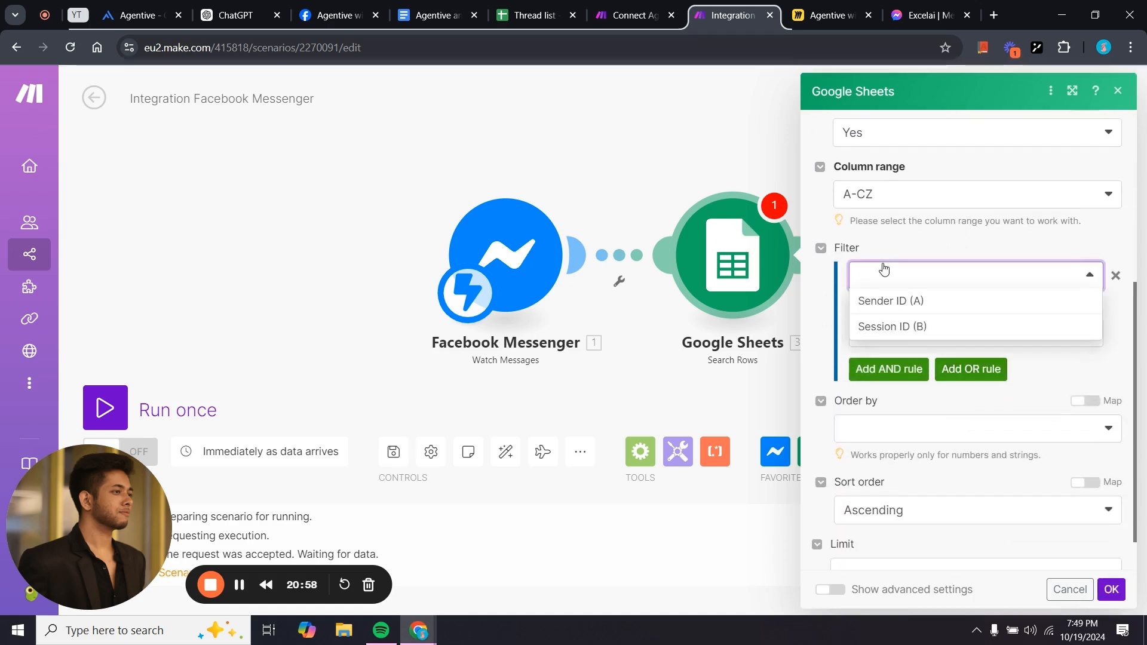
left_click(901, 302)
left_click(903, 332)
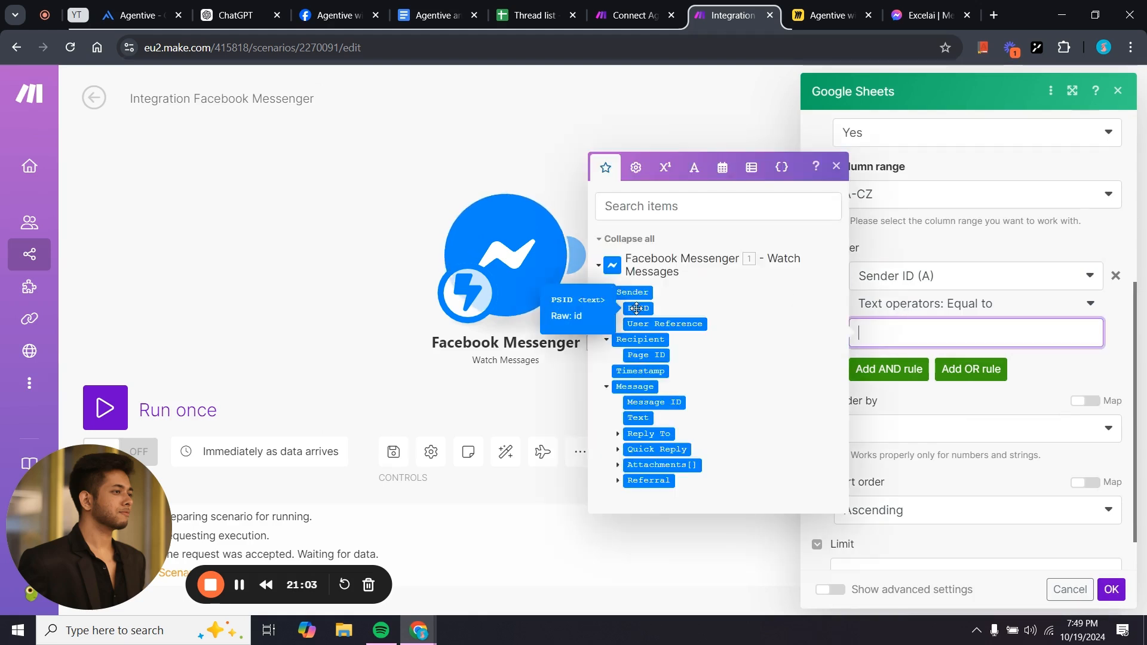
left_click_drag(637, 309, 801, 333)
left_click(931, 393)
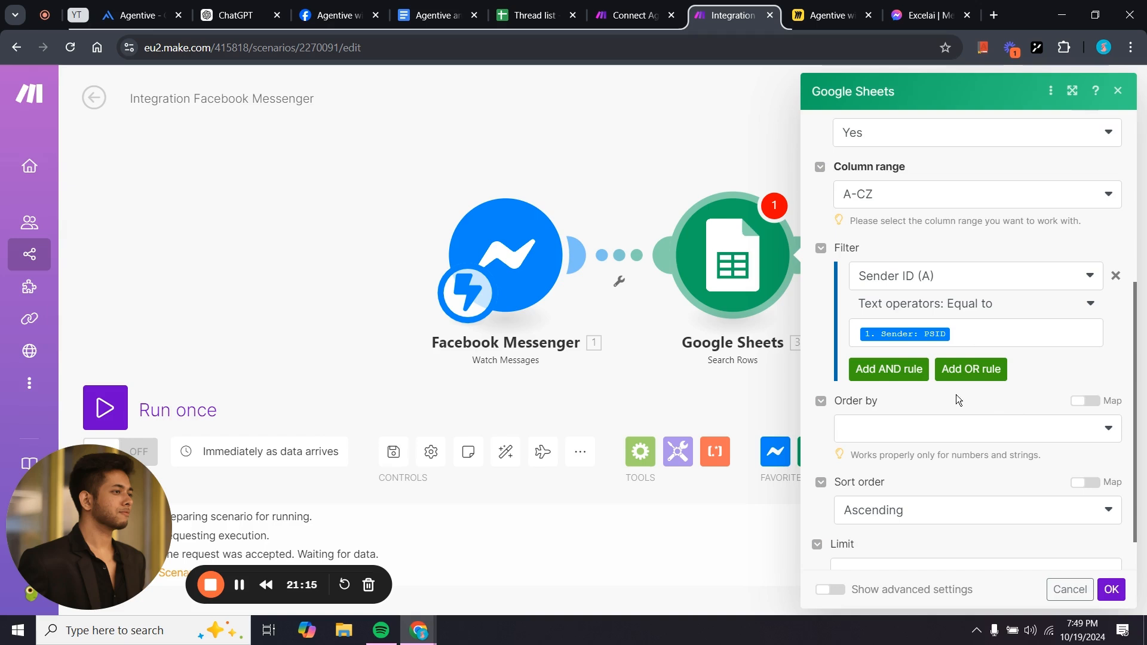
scroll(974, 433, "down", 1)
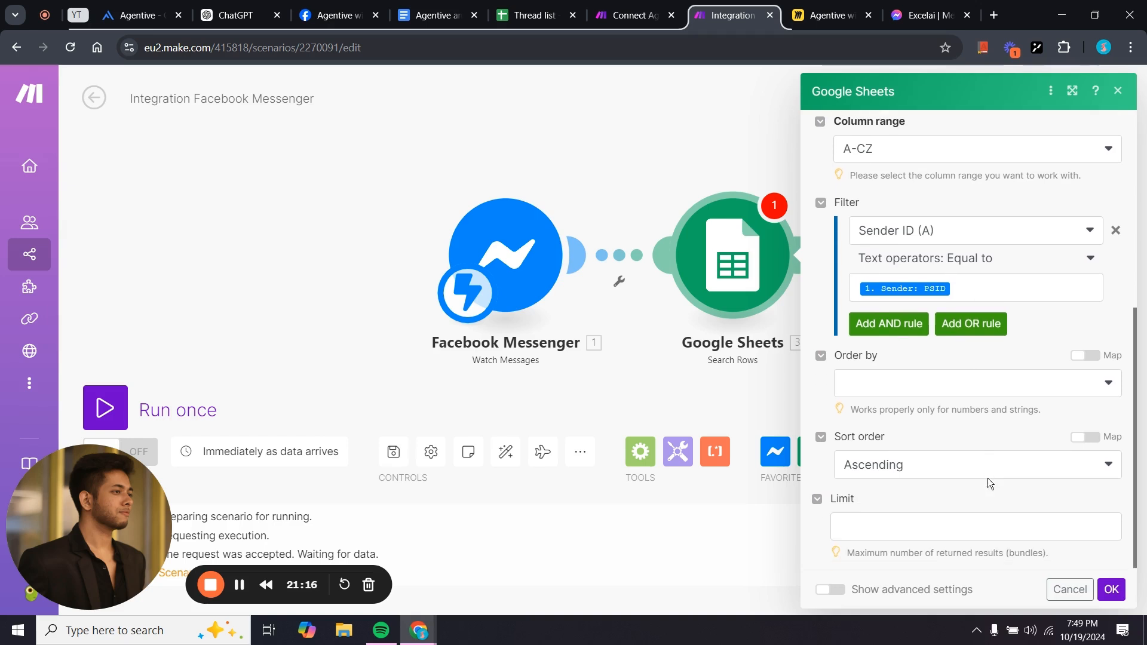
left_click(1113, 590)
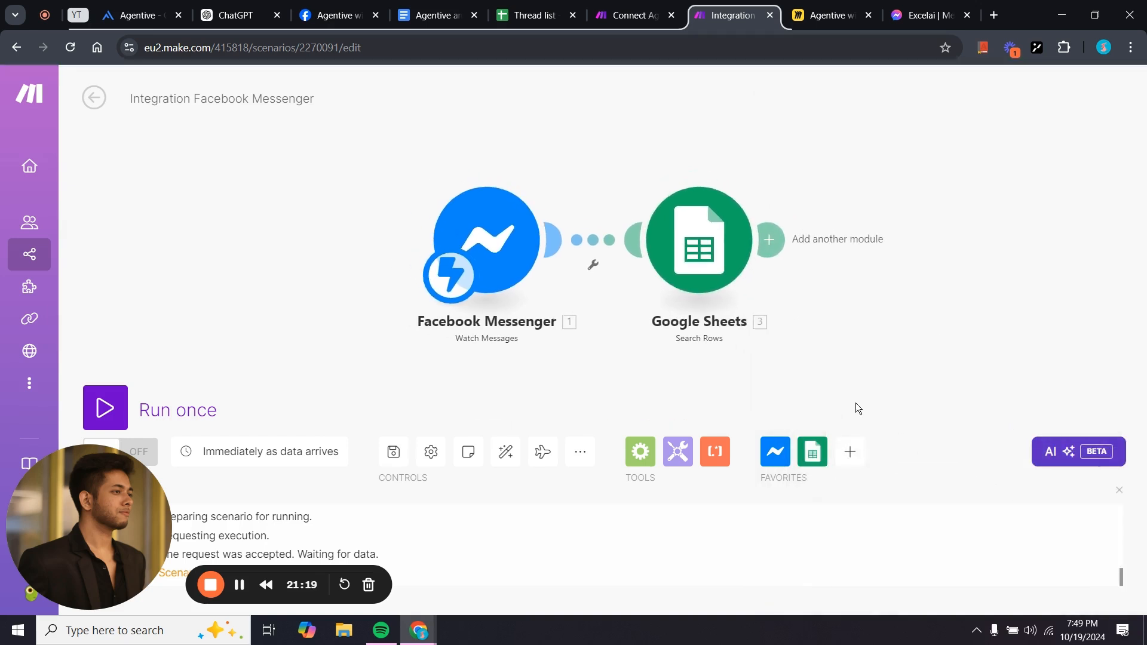
Copy the OpenAI module from the reference scenario and paste it after Google Sheets.
left_click(622, 5)
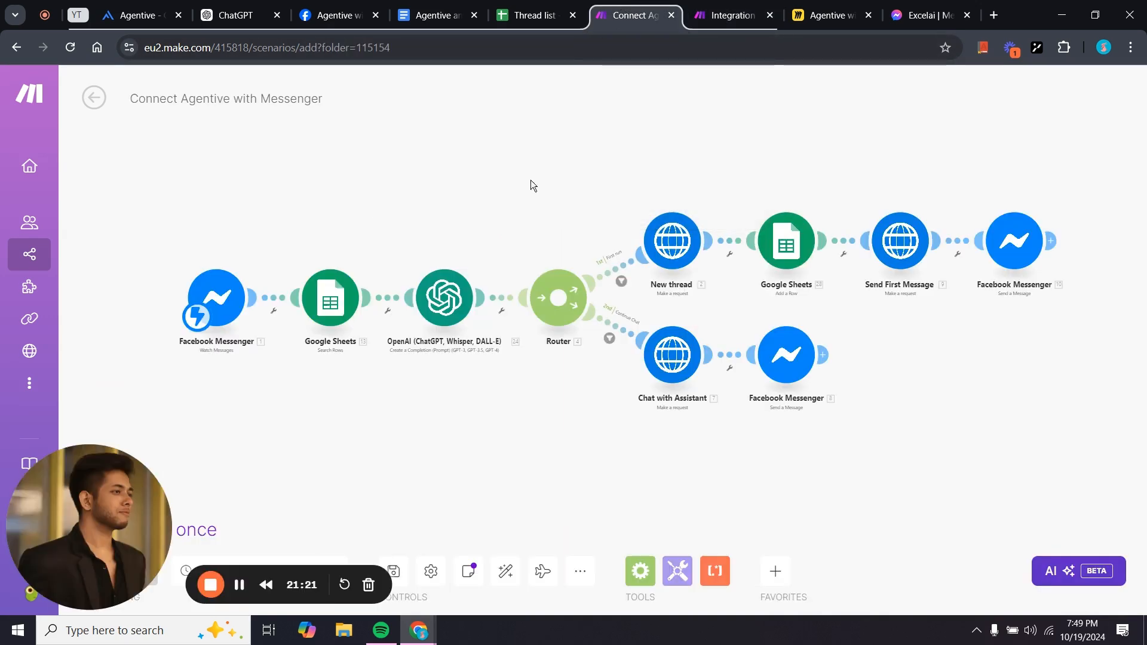
right_click(447, 302)
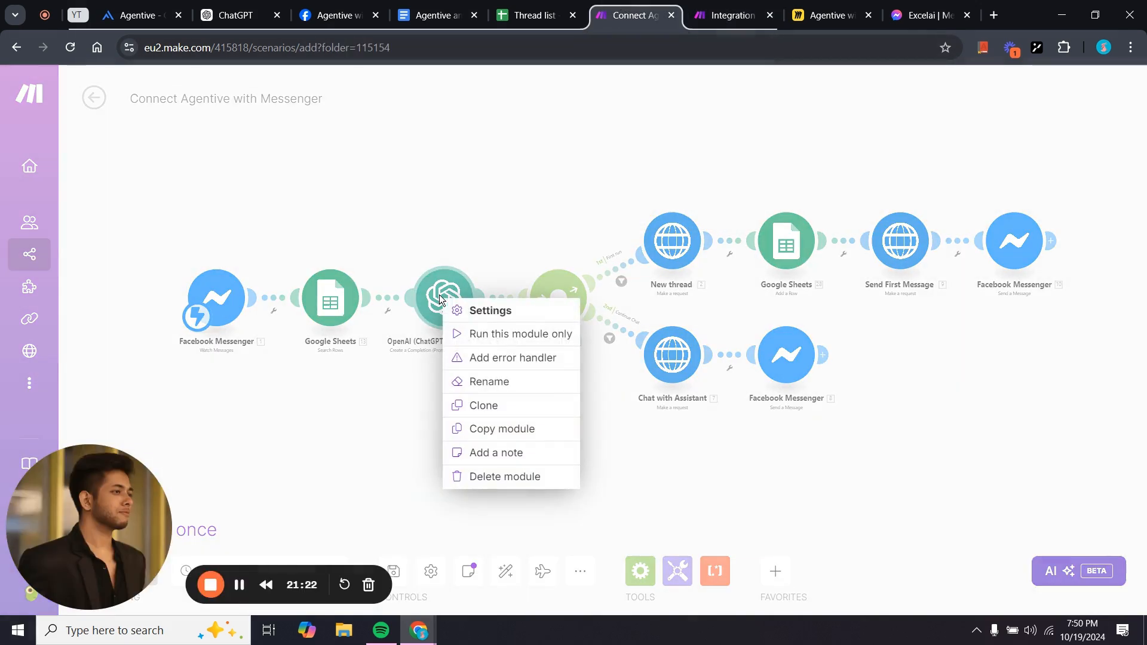
left_click(509, 430)
left_click(723, 14)
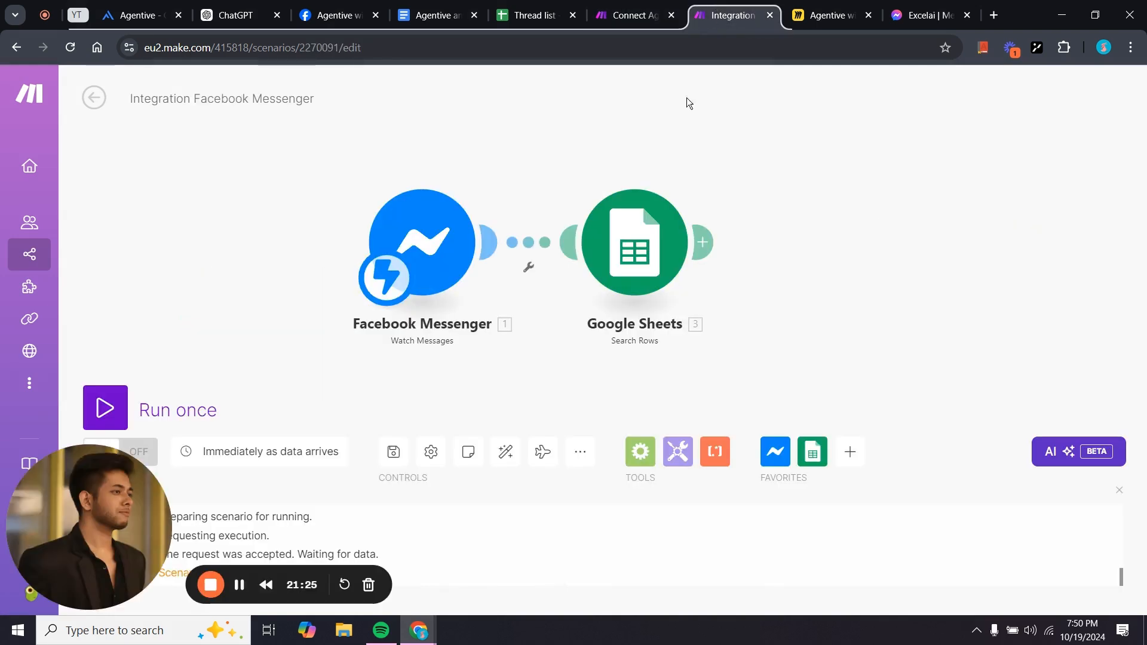
right_click(768, 241)
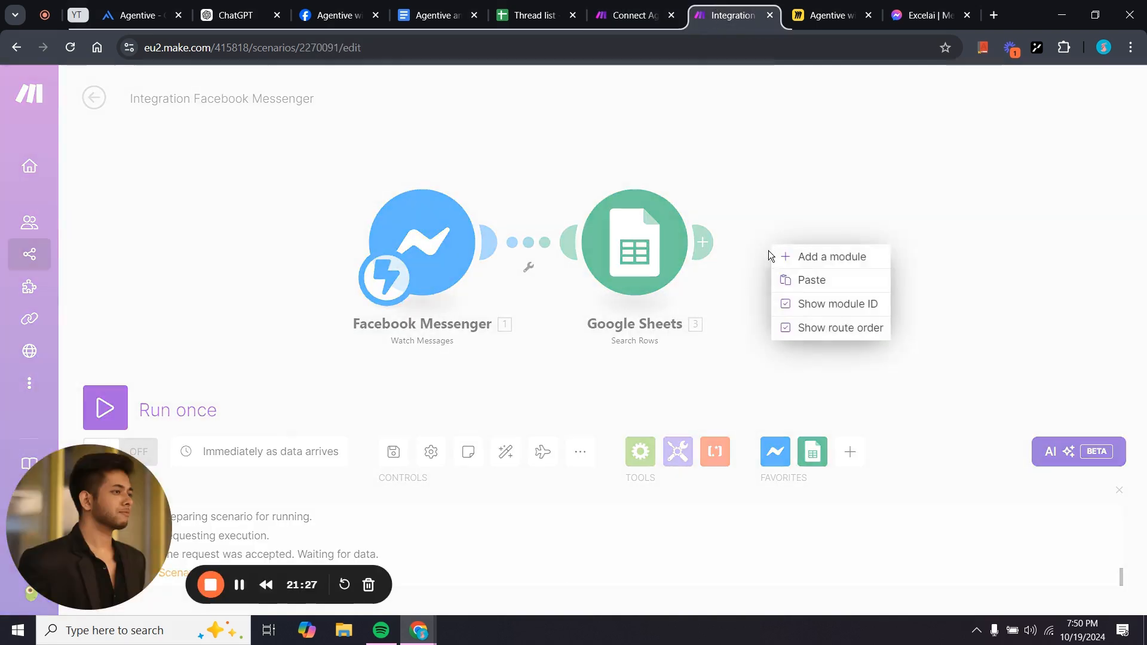
left_click(783, 280)
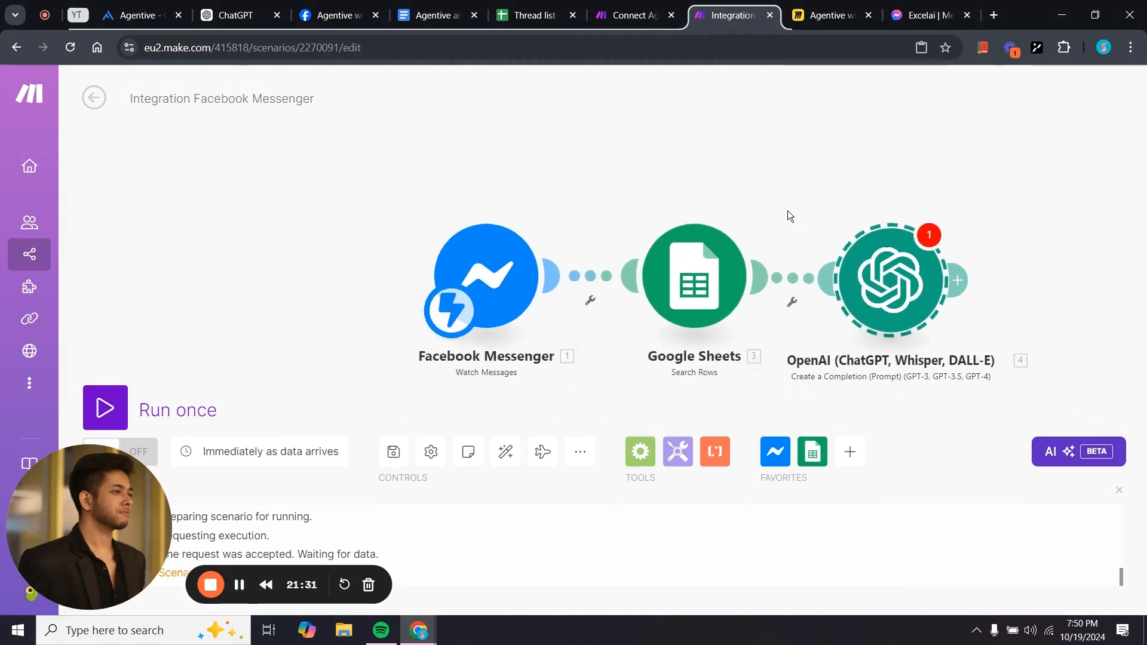
left_click_drag(771, 238, 775, 230)
Replace the prompt's old session id mapping with the sheet's Session ID (B).
left_click(775, 231)
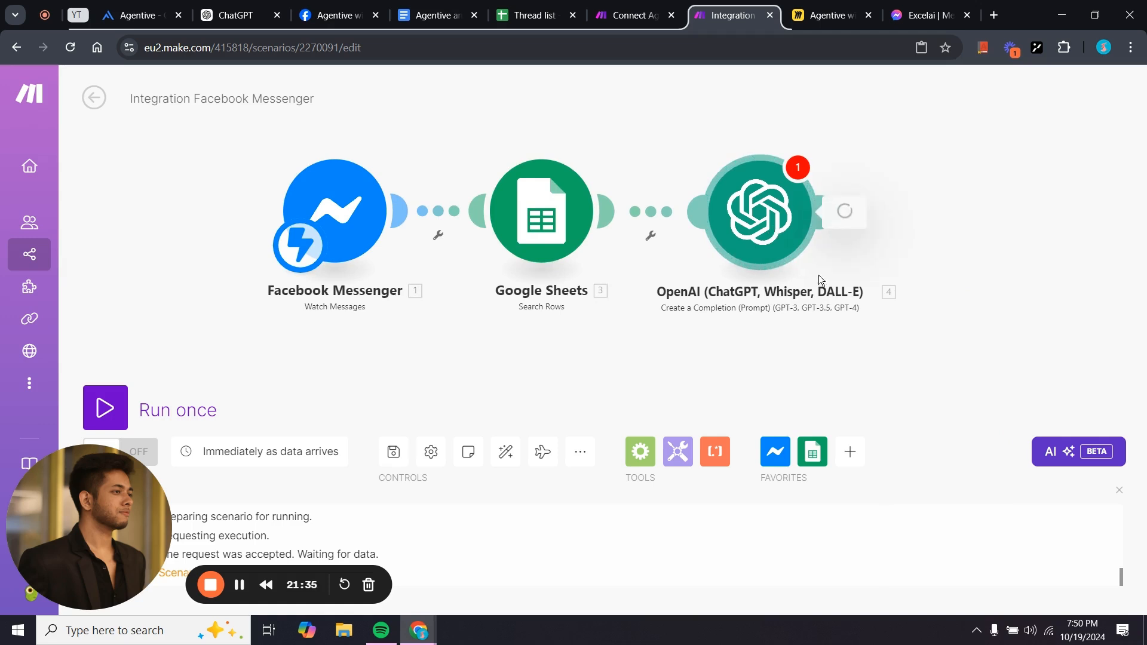
scroll(910, 387, "down", 5)
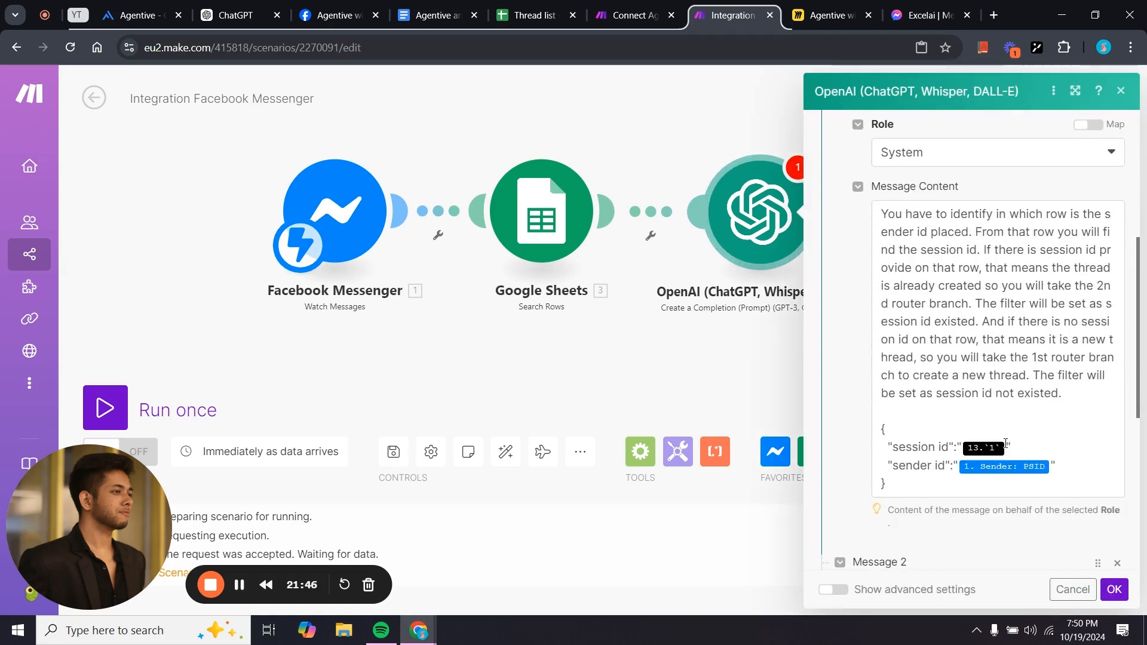
left_click(1009, 453)
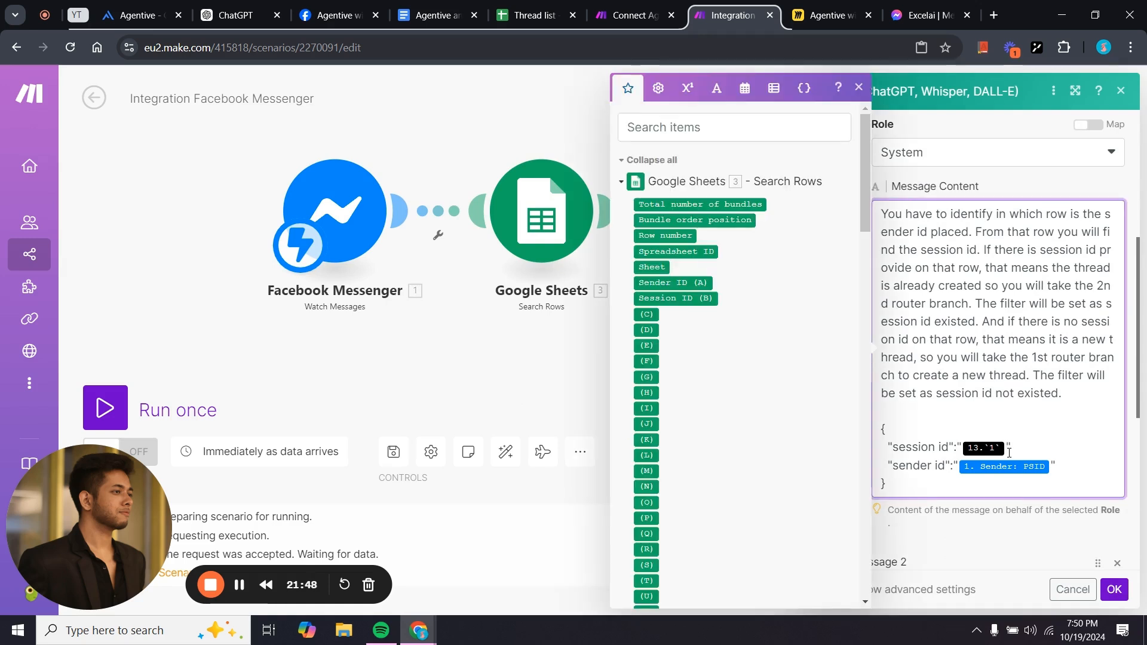
key("BackSpace")
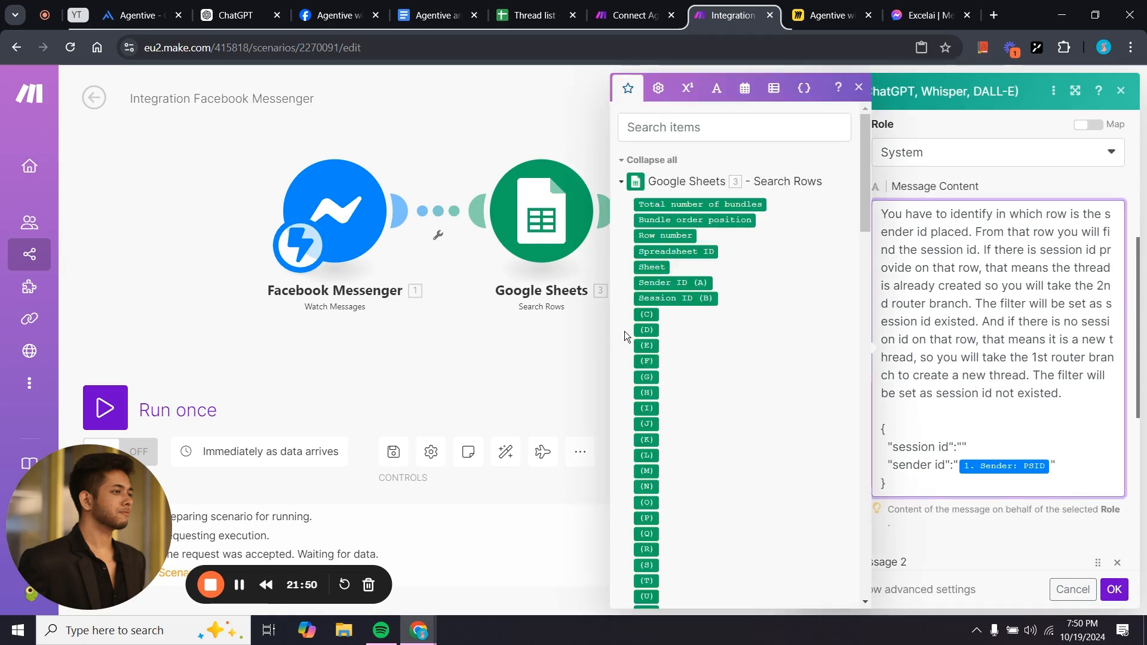
left_click(682, 298)
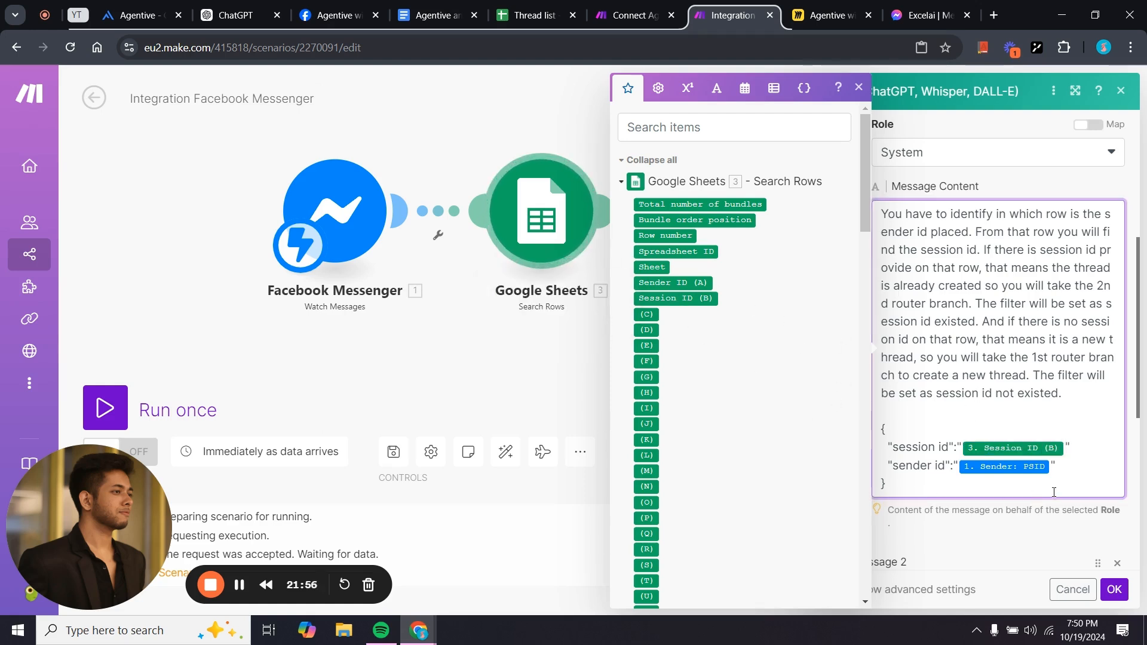
left_click(920, 534)
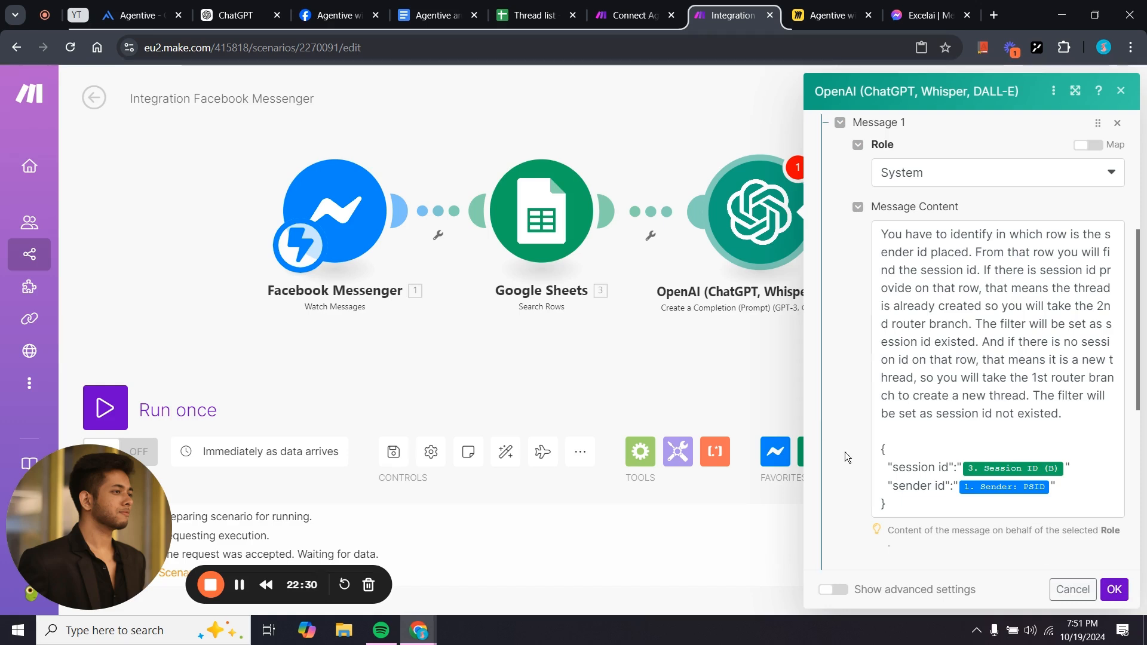
Save and reopen the OpenAI module, comparing its PSID user message and 250 Max Tokens with the reference.
left_click(1115, 590)
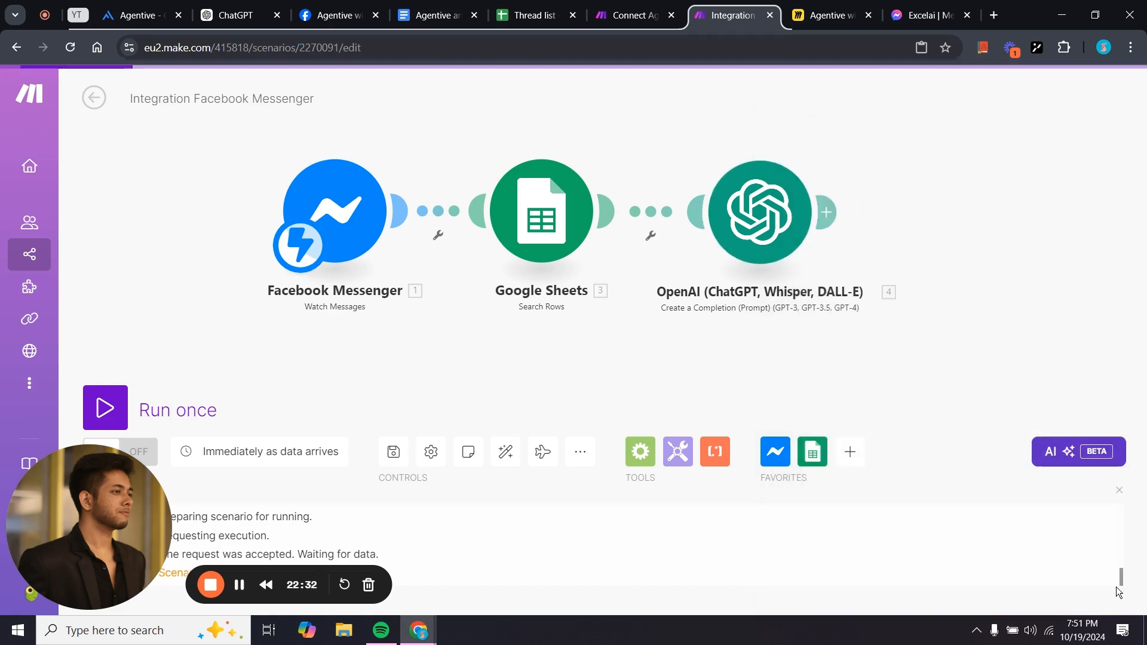
left_click_drag(919, 352, 832, 385)
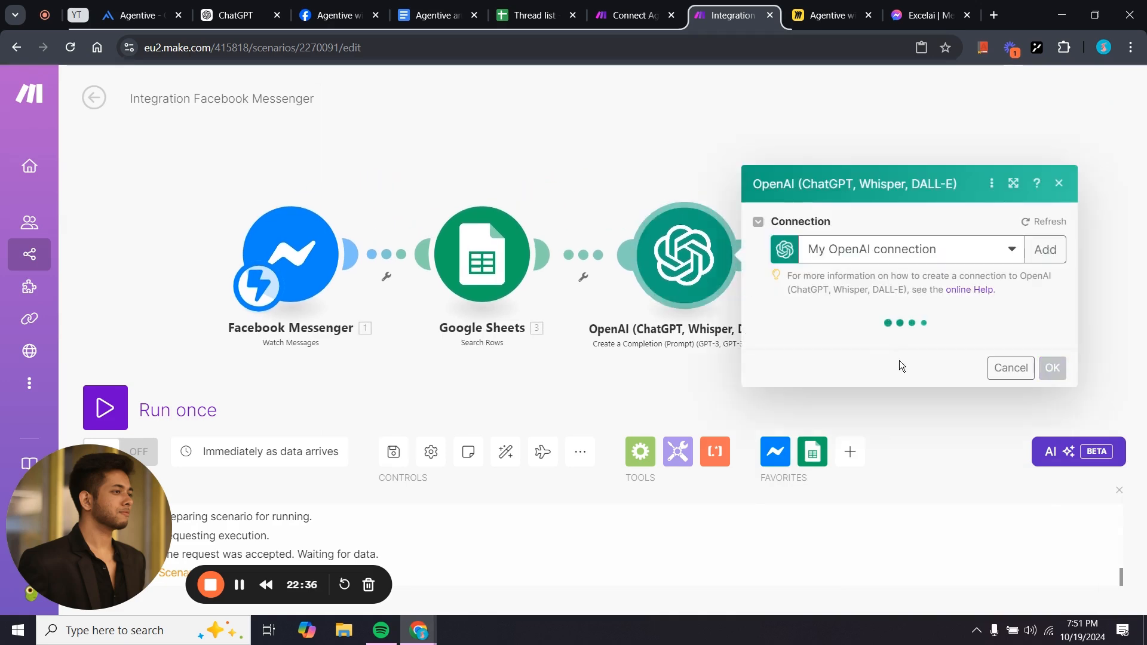
scroll(949, 431, "down", 8)
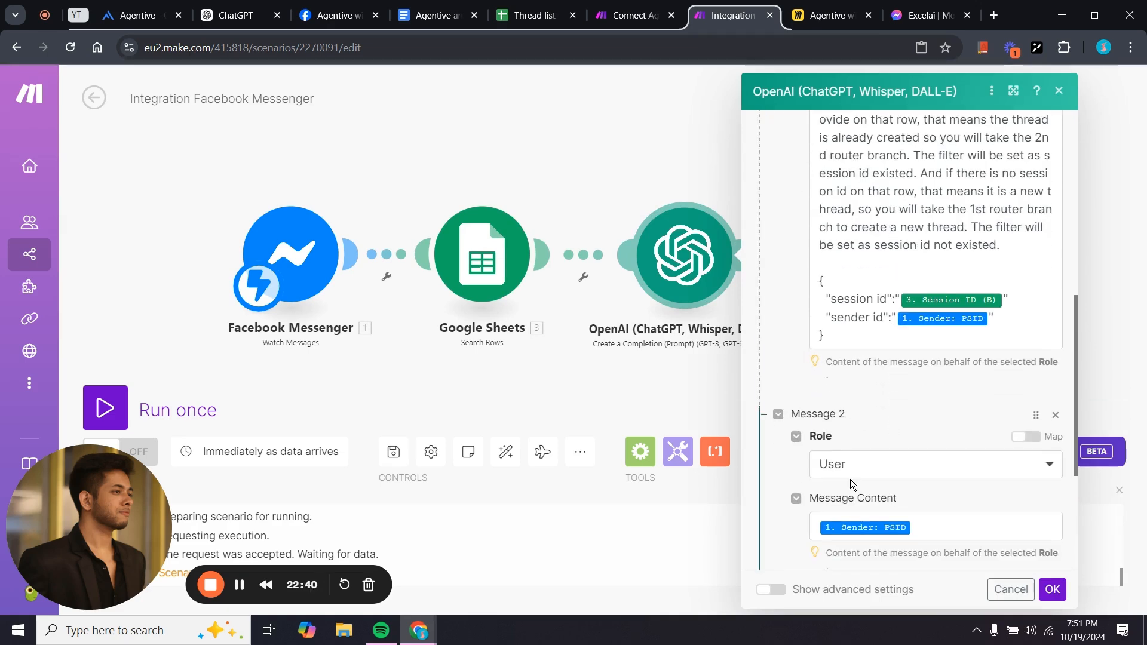
scroll(851, 479, "down", 4)
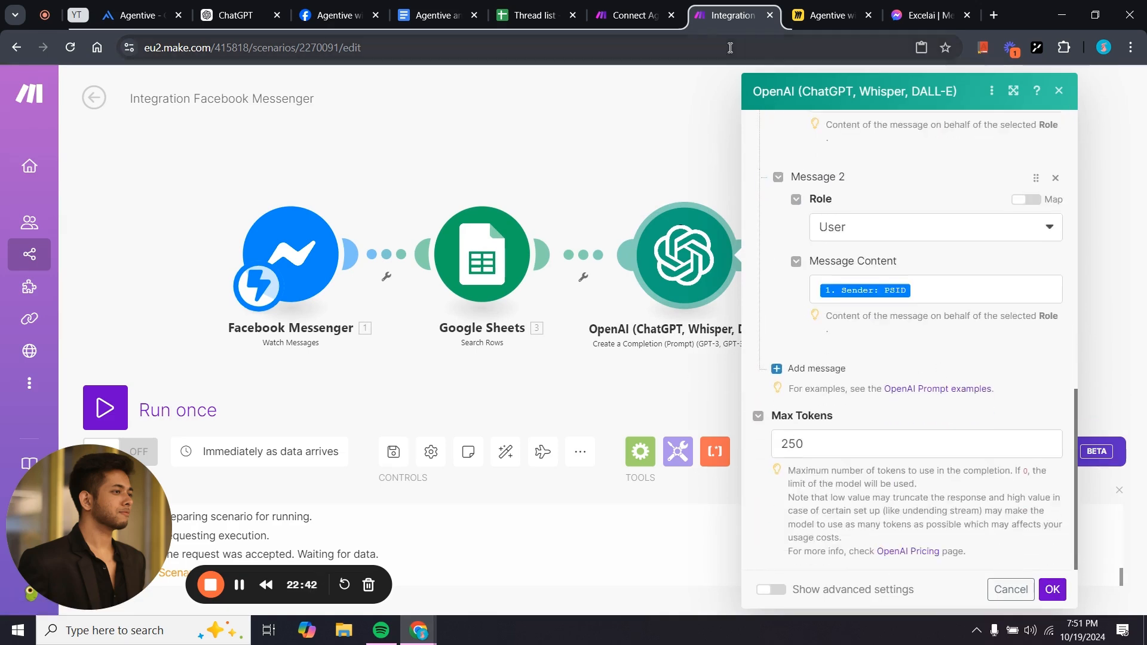
left_click(635, 15)
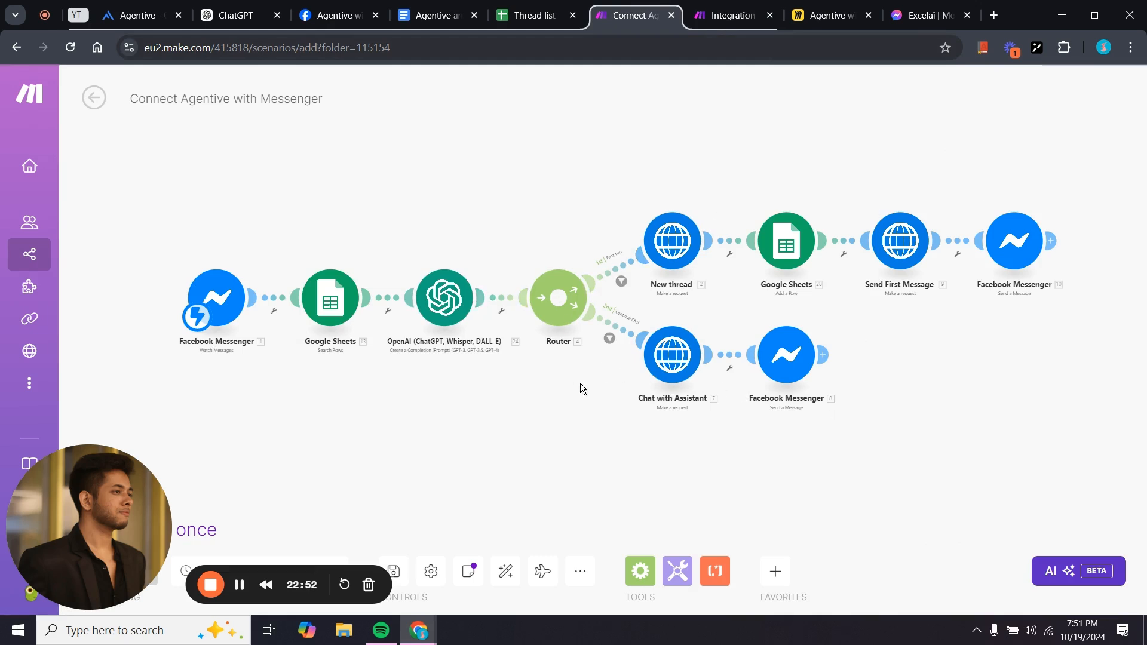
scroll(596, 396, "up", 3)
left_click(733, 15)
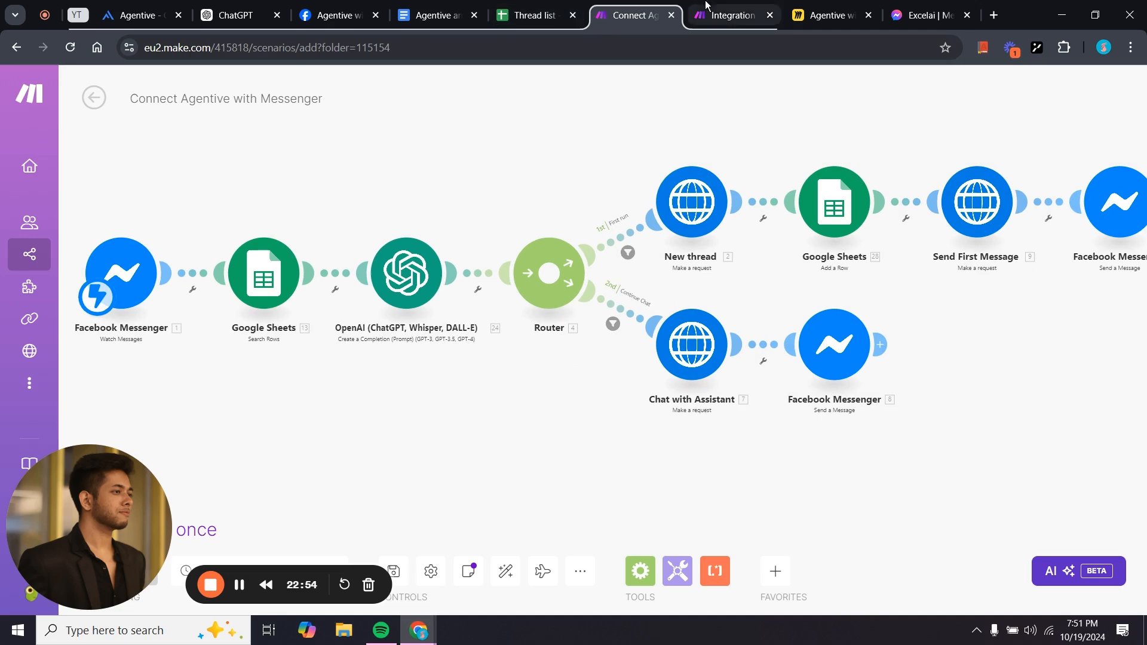
left_click(653, 383)
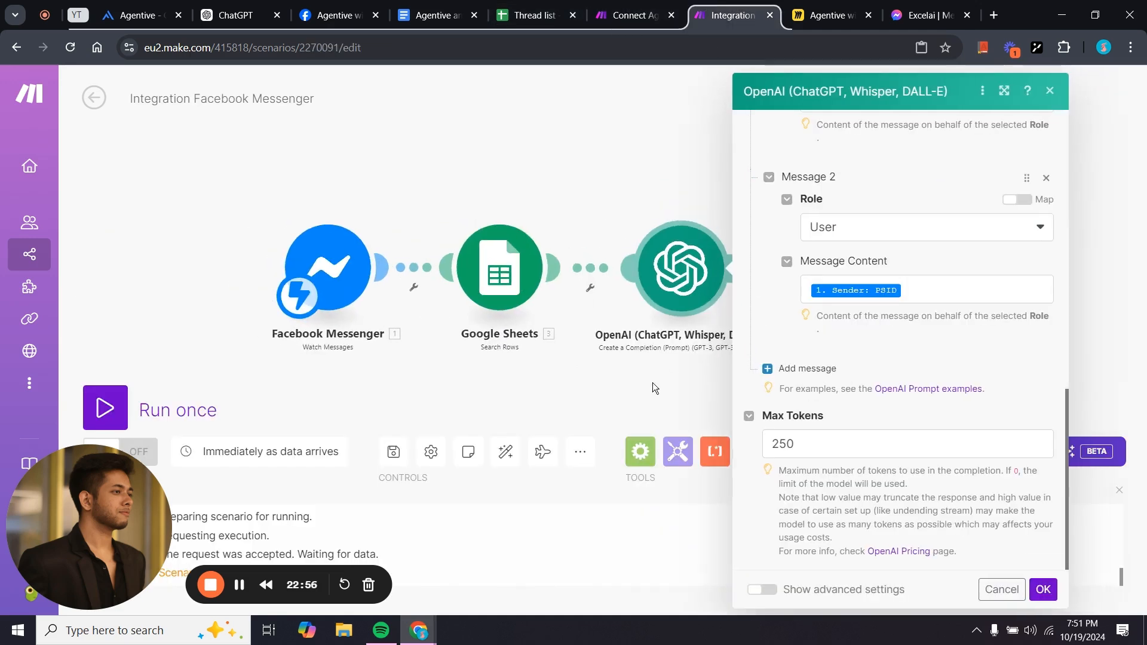
Add a Flow Control Router after the OpenAI module.
left_click(609, 255)
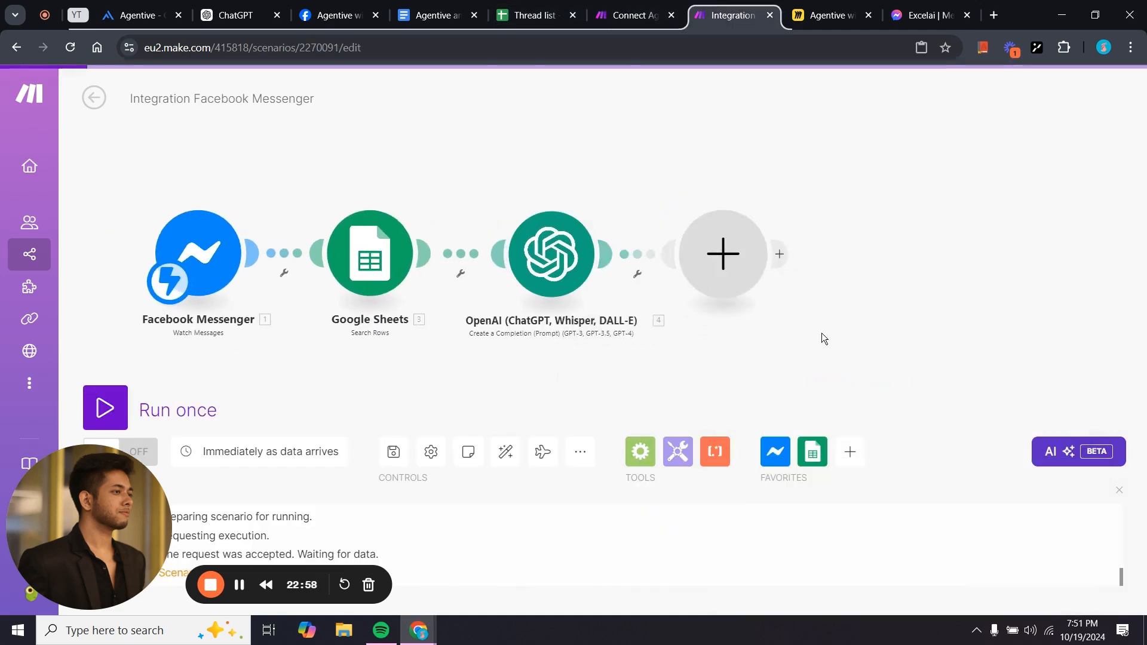
left_click(889, 311)
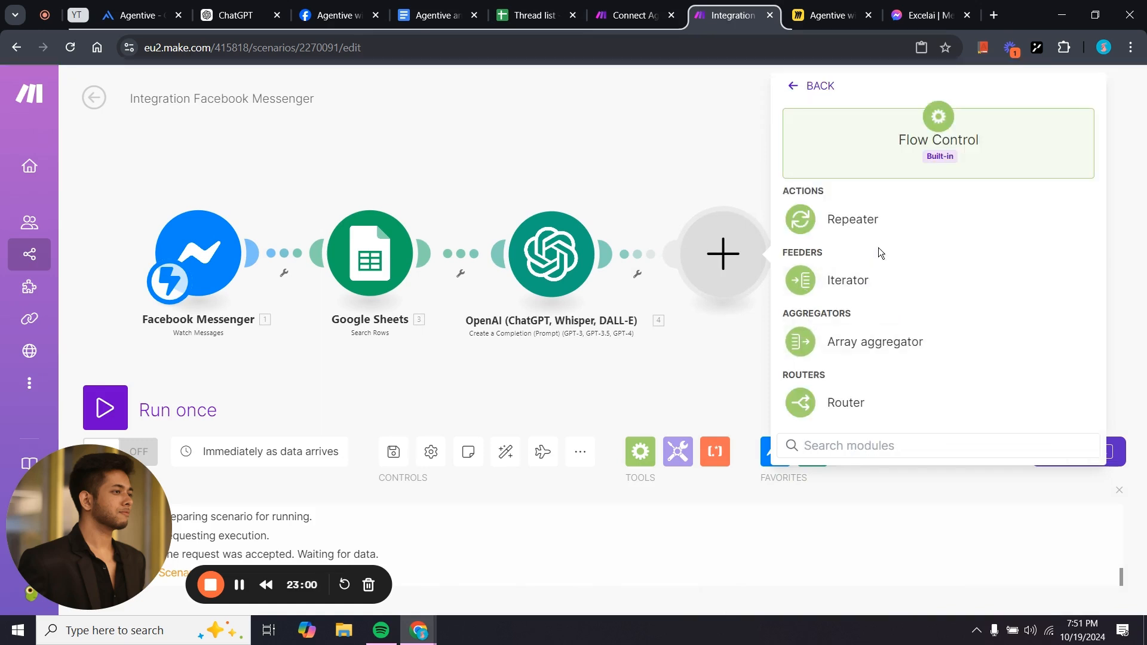
left_click(931, 389)
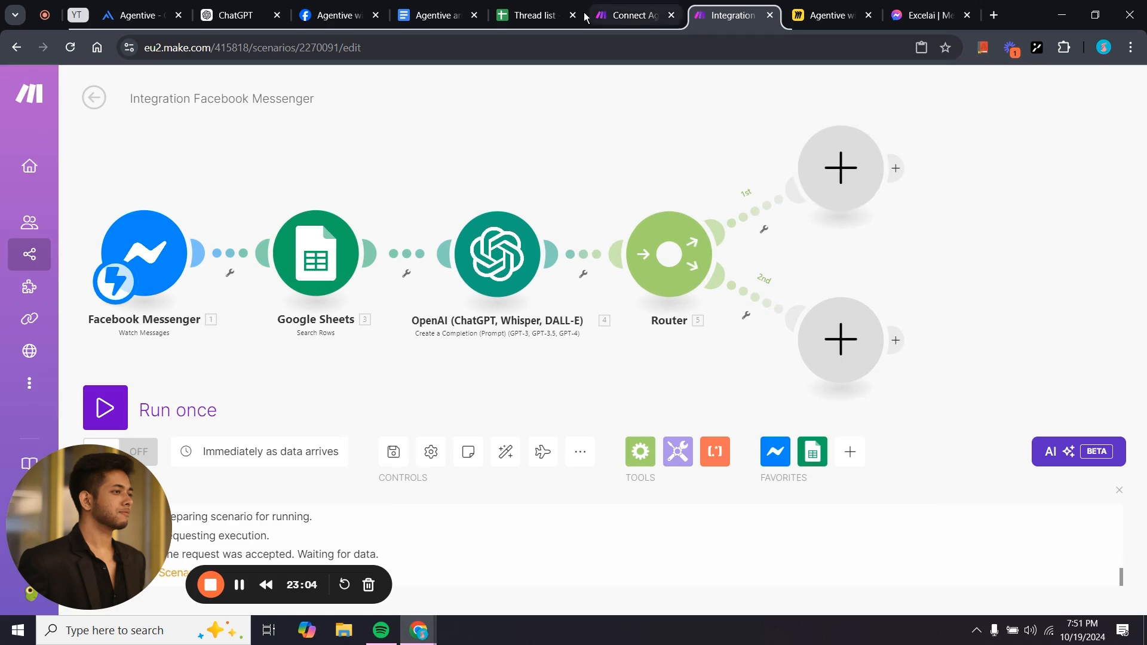
Glance at the guide, then inspect the reference scenario's New thread HTTP request settings.
left_click(432, 14)
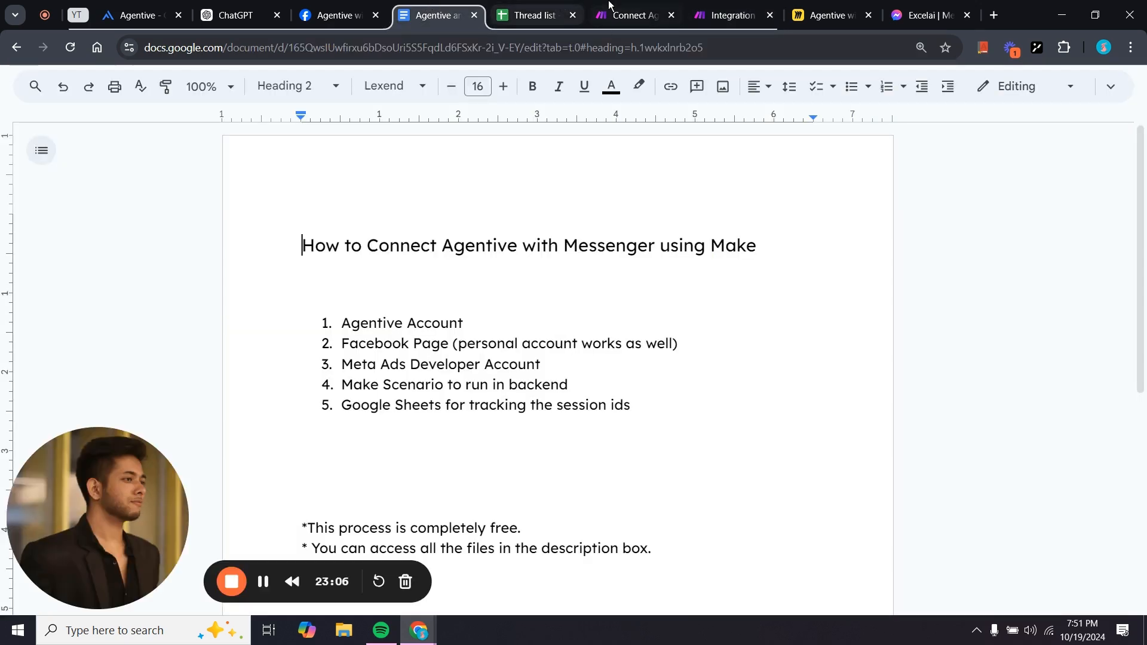
left_click(630, 15)
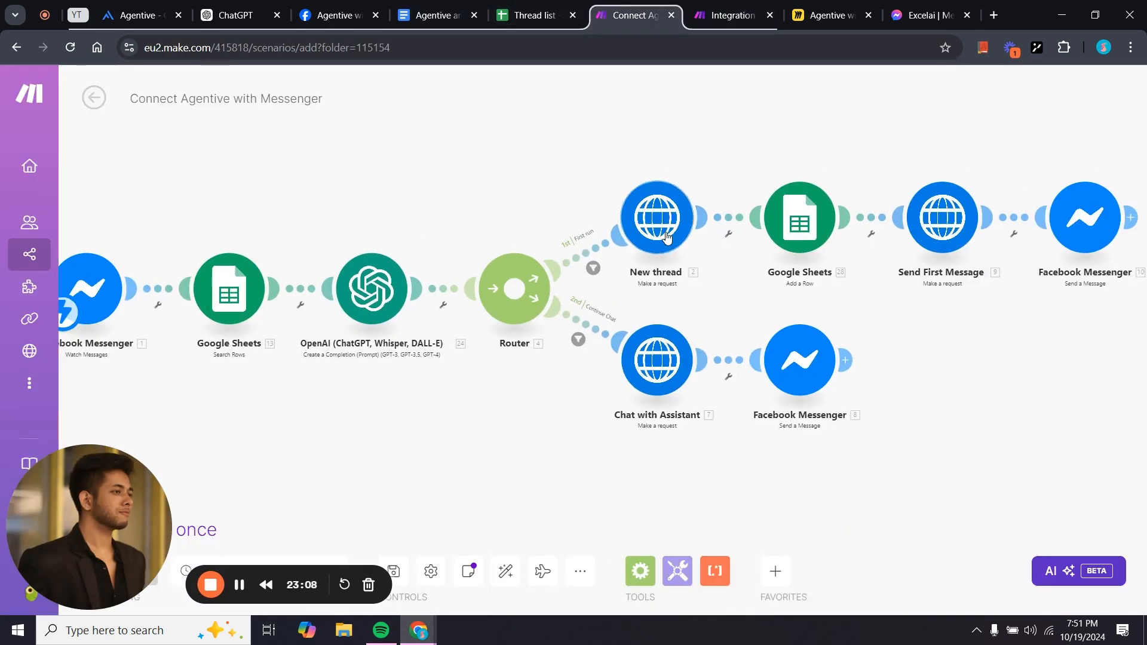
left_click(663, 215)
scroll(843, 376, "down", 5)
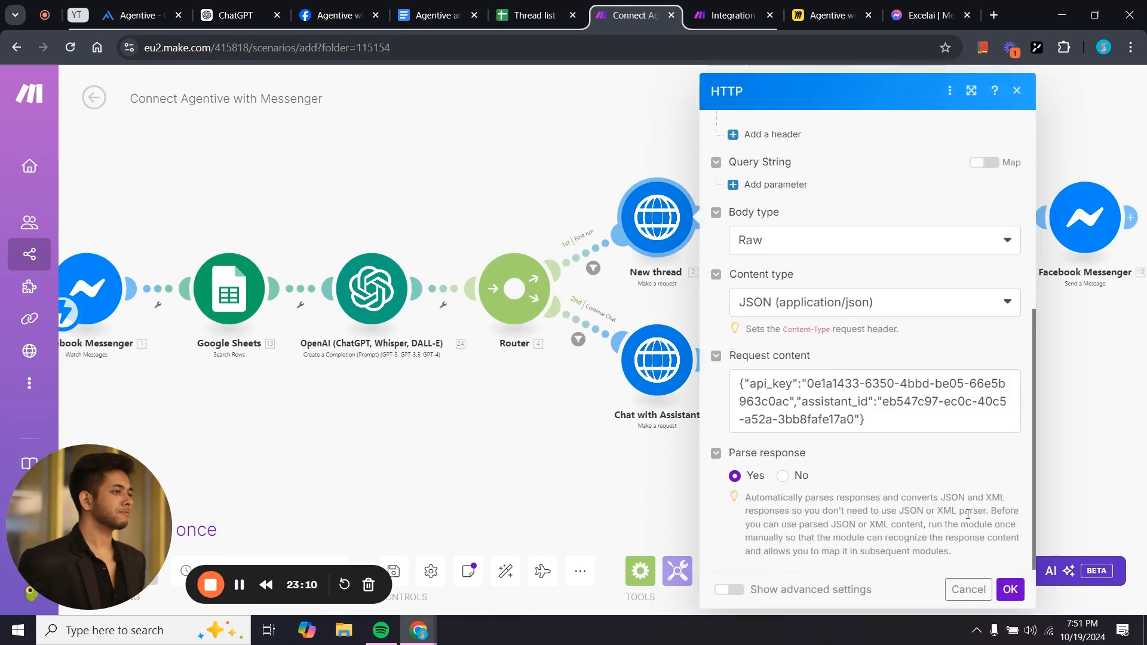
left_click(1009, 590)
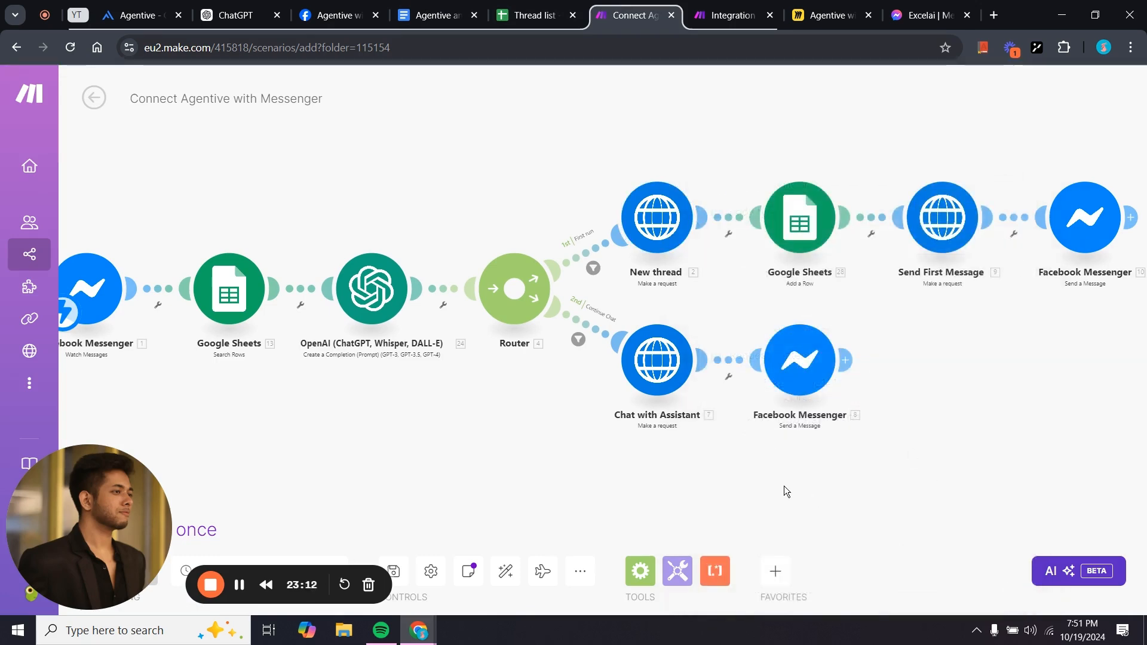
scroll(784, 490, "up", 1)
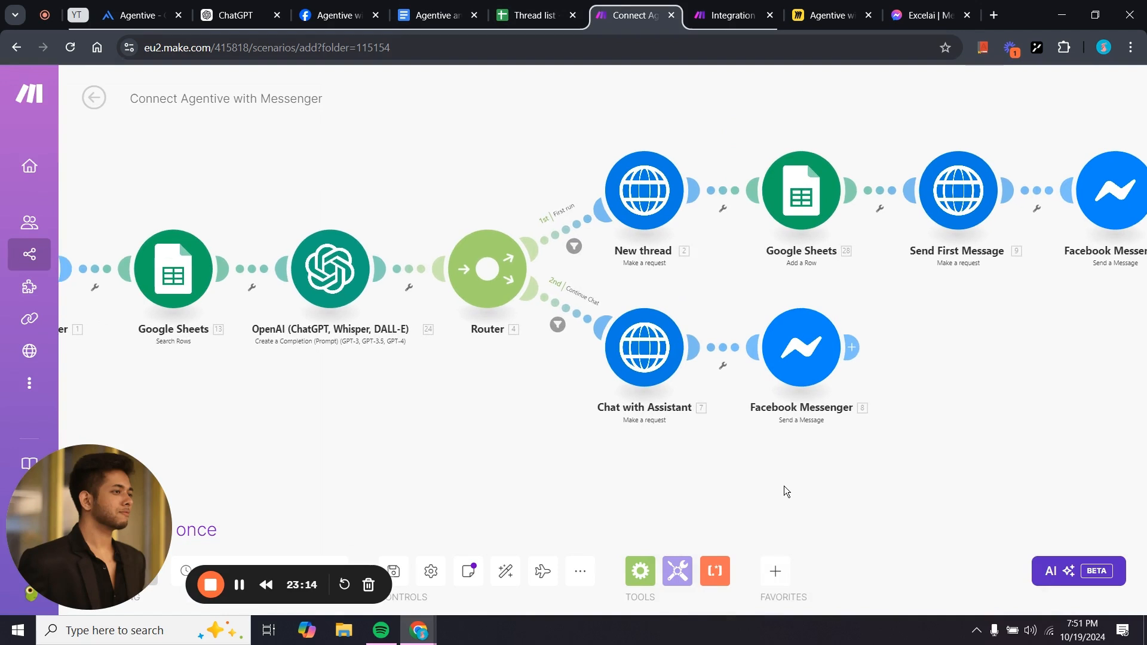
Open the Make.com HTTP module generator GPT in ChatGPT, then go to Agentive Studio's agents list.
left_click_drag(356, 356, 405, 393)
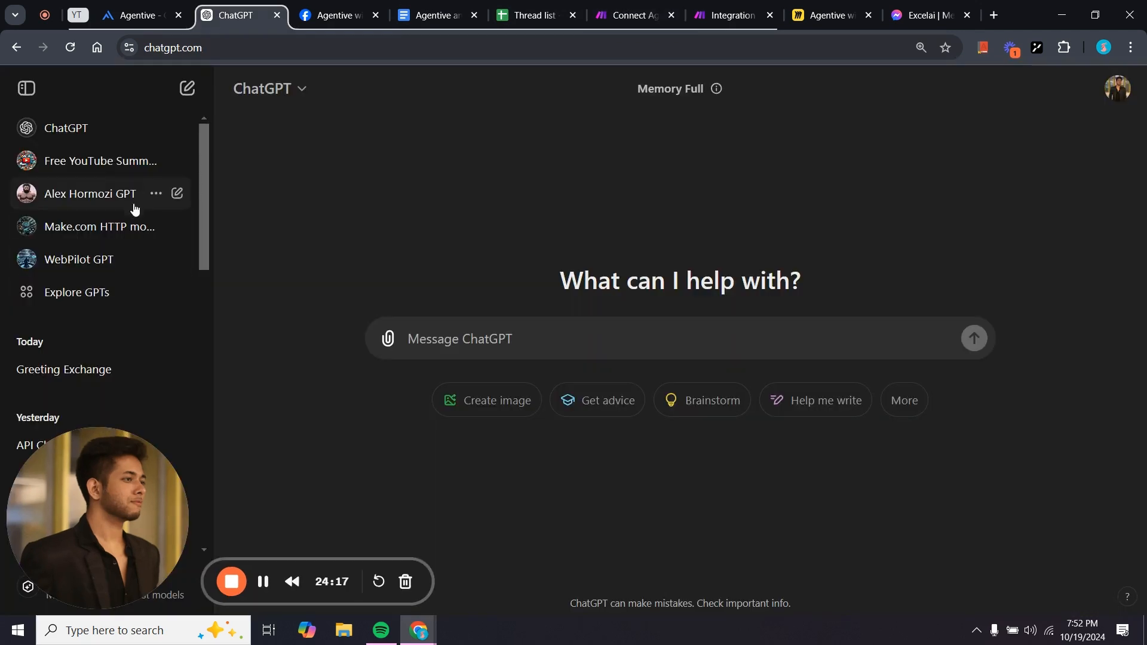
left_click(135, 237)
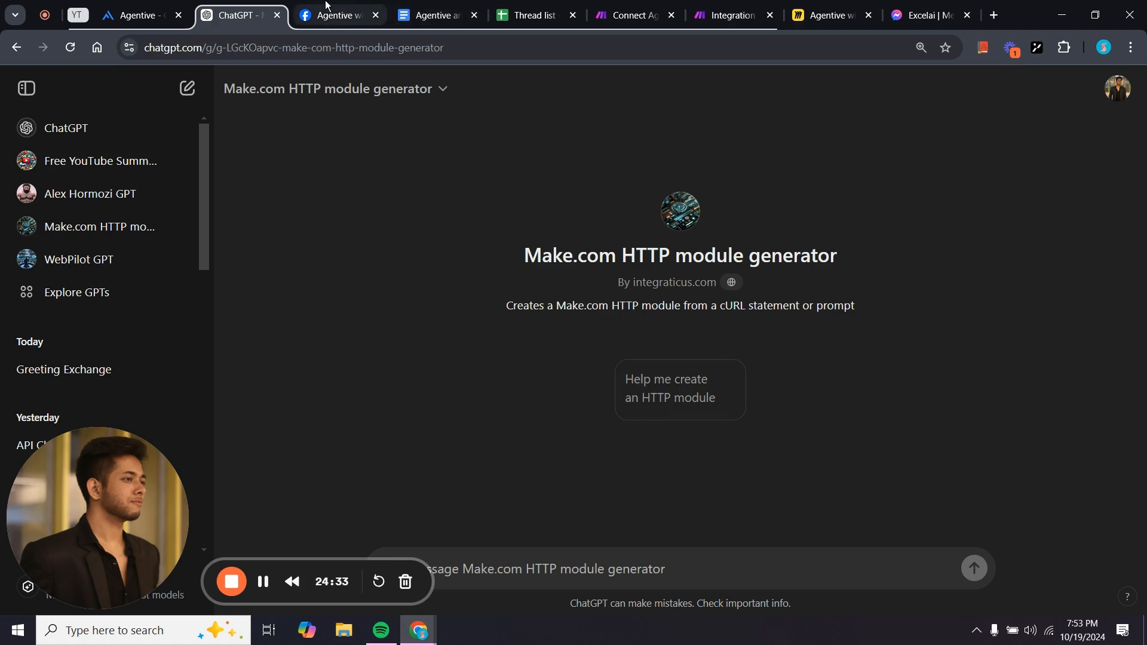
left_click(130, 6)
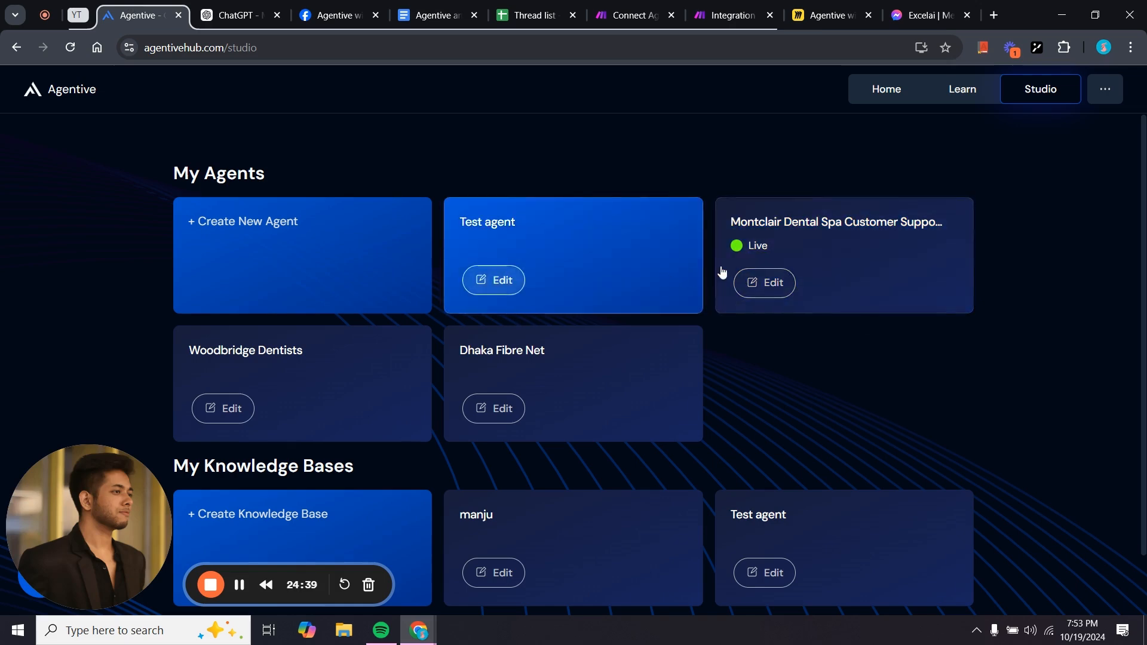
Show the Montclair Dental Spa bot's Custom Code deployment as cURL and select the create-session command.
left_click(780, 284)
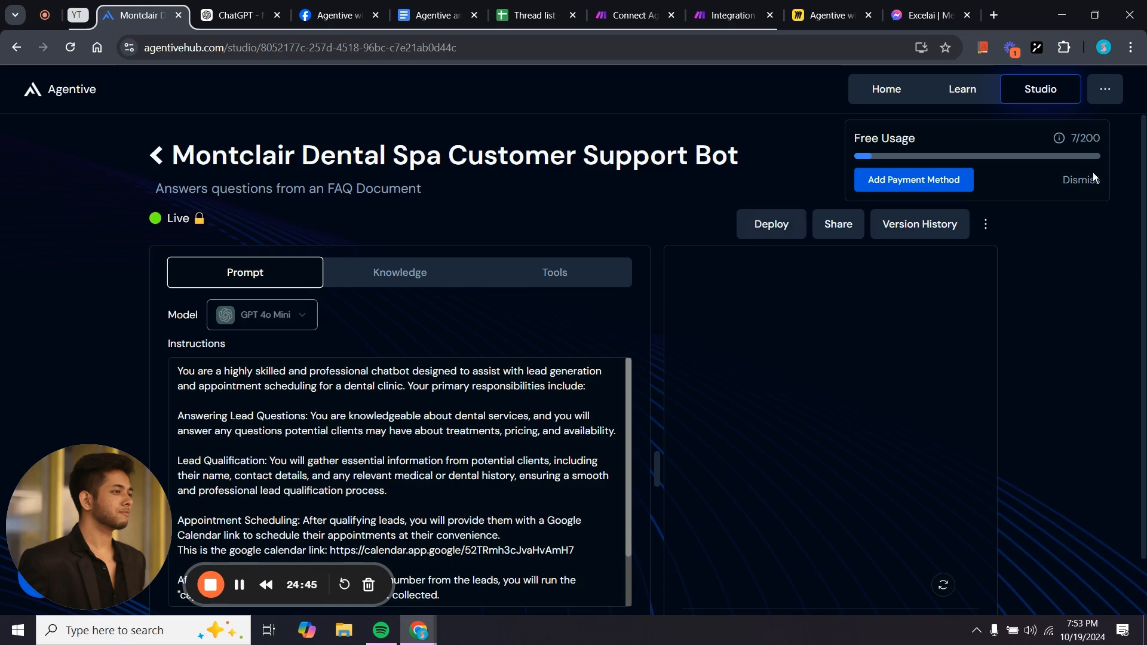
left_click(1079, 179)
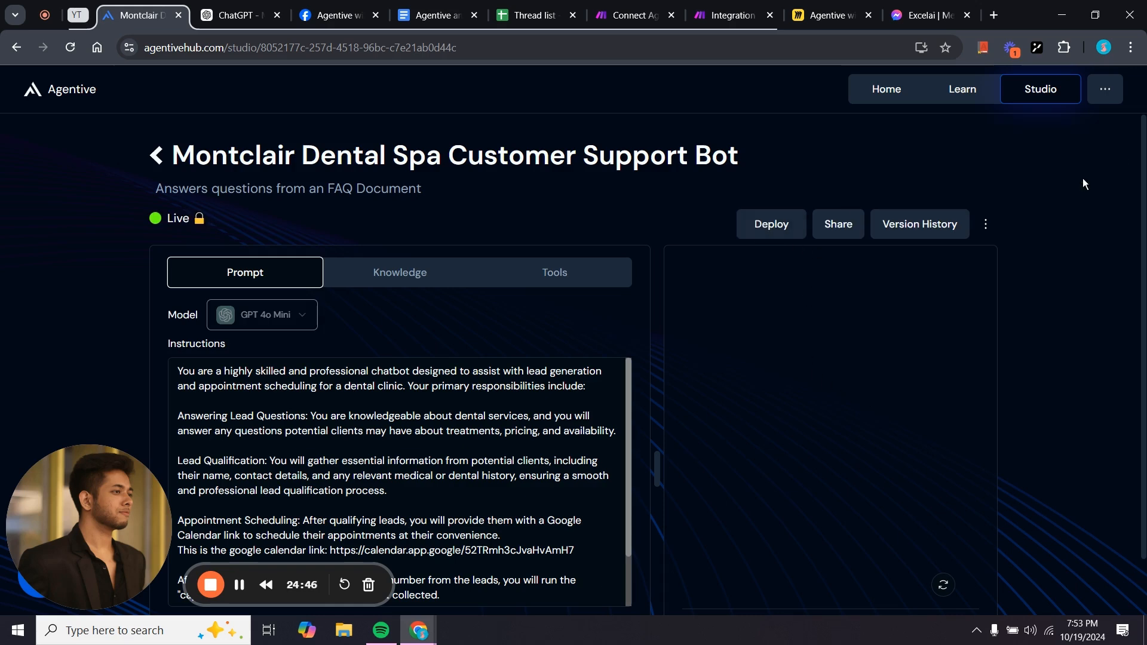
left_click(781, 229)
left_click(618, 293)
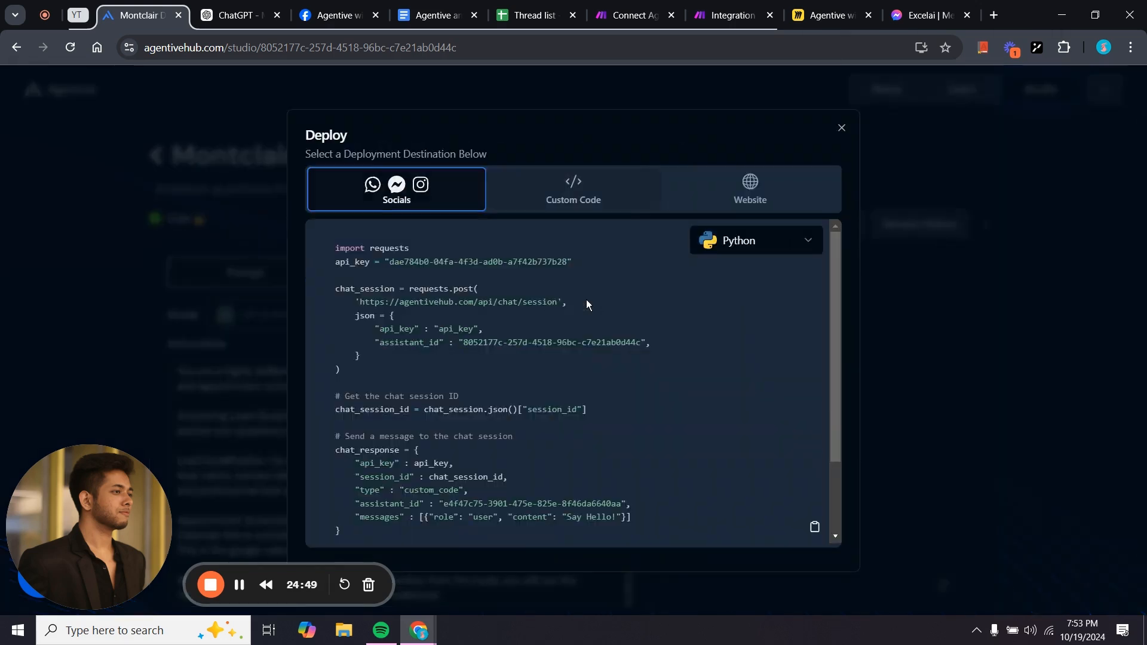
left_click(777, 245)
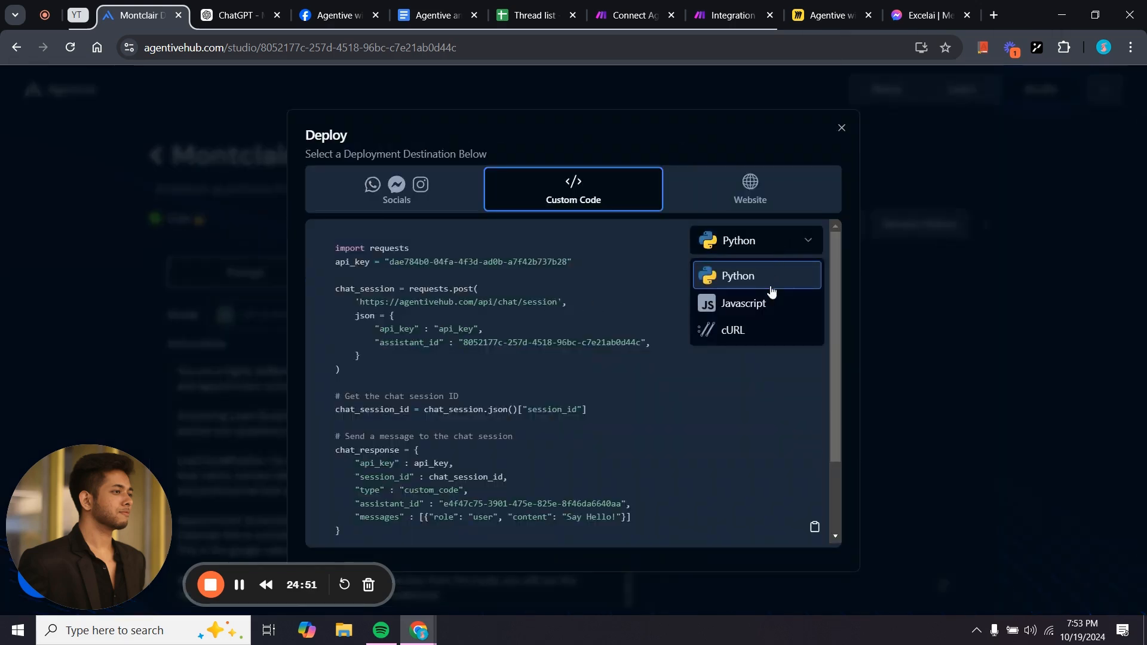
left_click(766, 328)
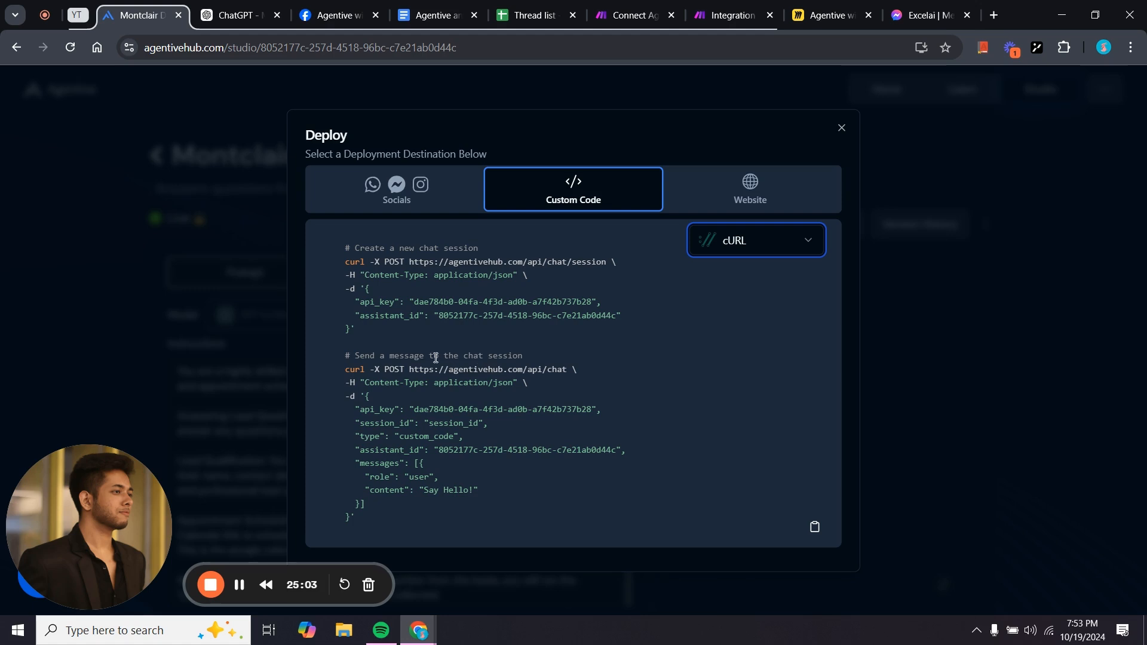
left_click_drag(360, 343, 336, 260)
key("ctrl+c")
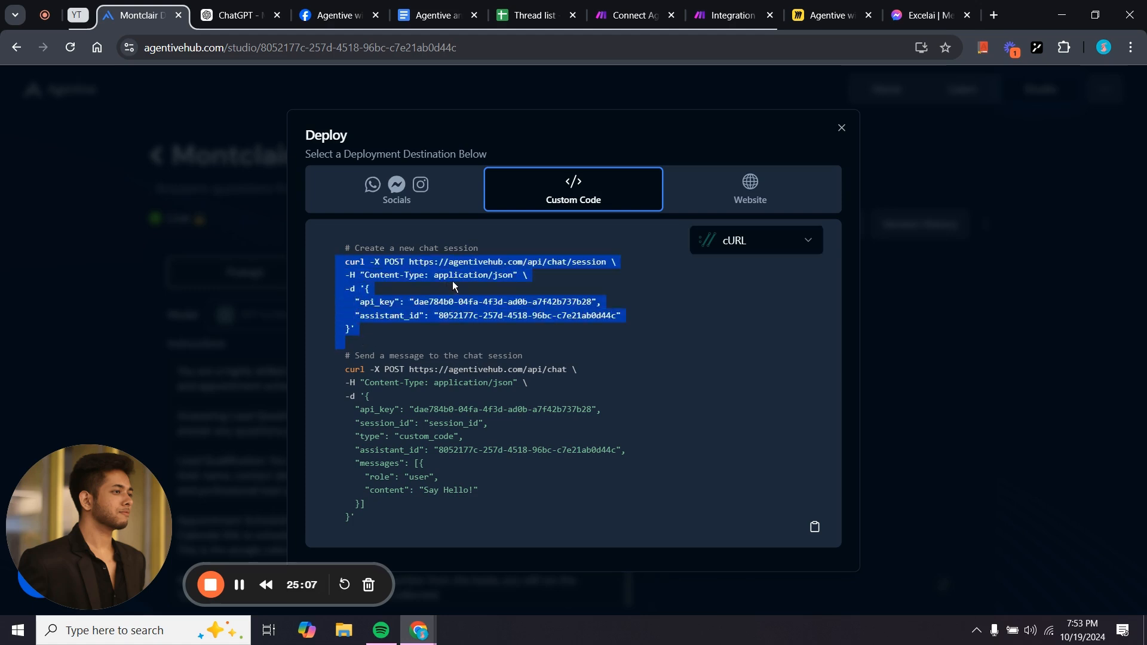
Send the create-session curl command to the generator GPT, naming the module 'new thread'.
left_click(263, 19)
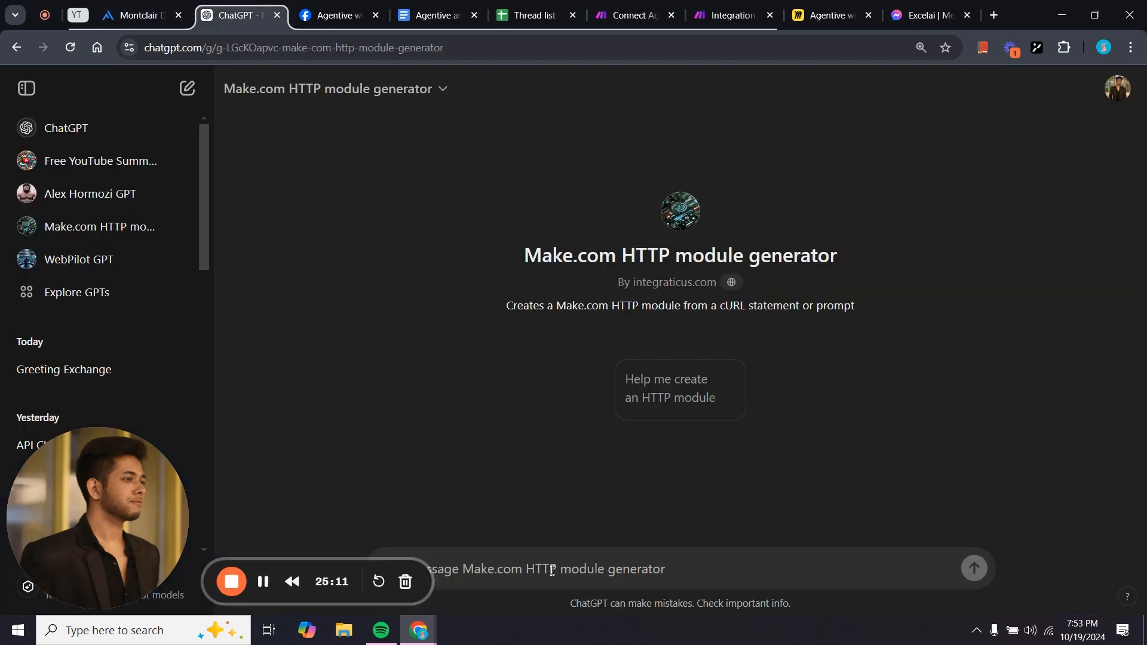
key("ctrl+v")
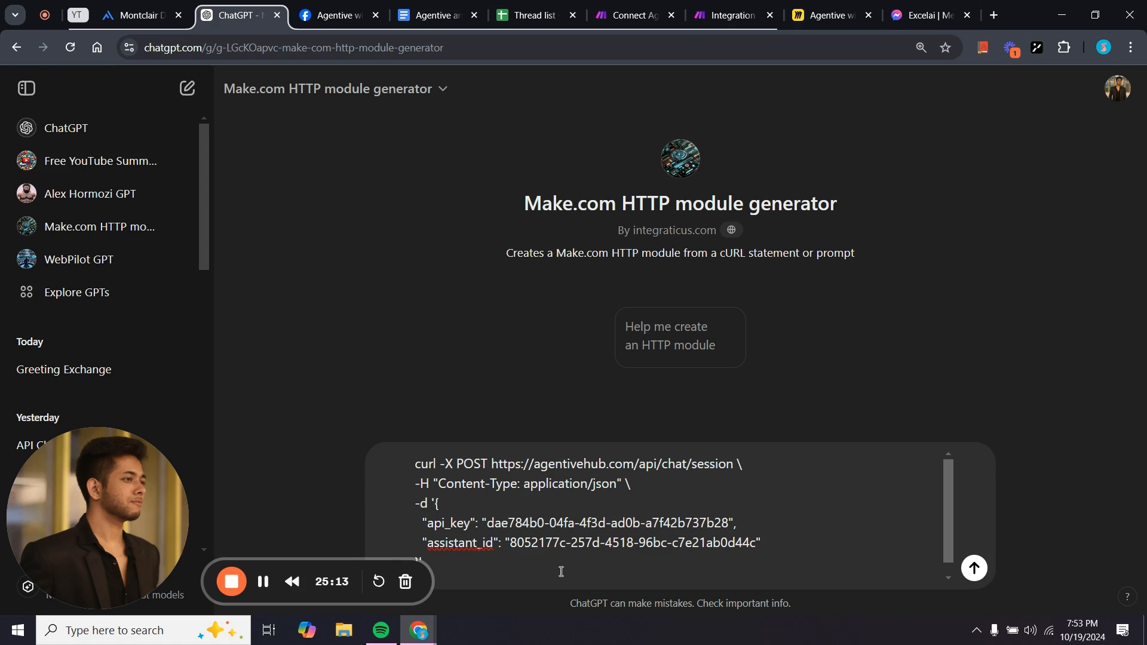
key("Return")
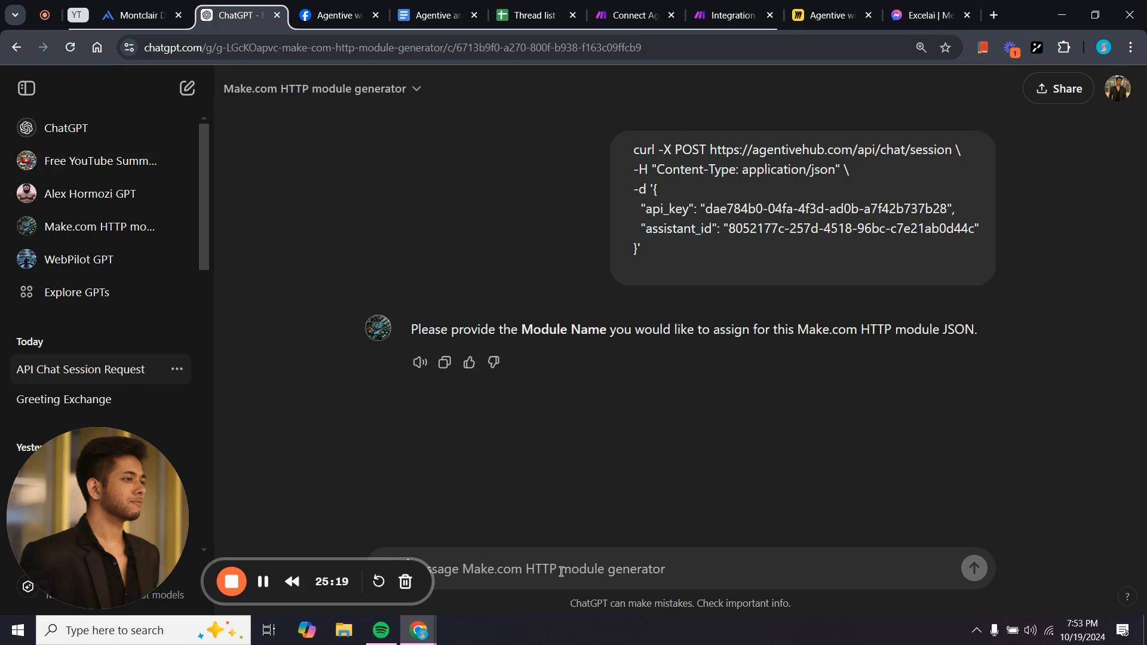
type("Cre")
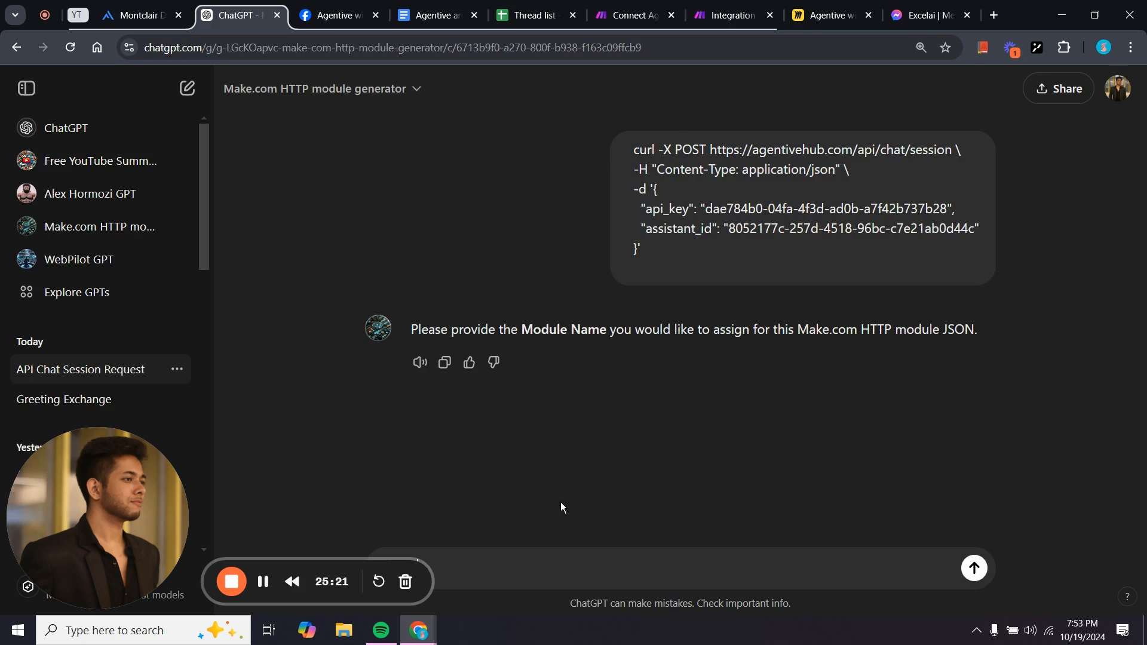
key("BackSpace")
key("BackSpace")
key("BackSpace")
type("new thread")
key("Return")
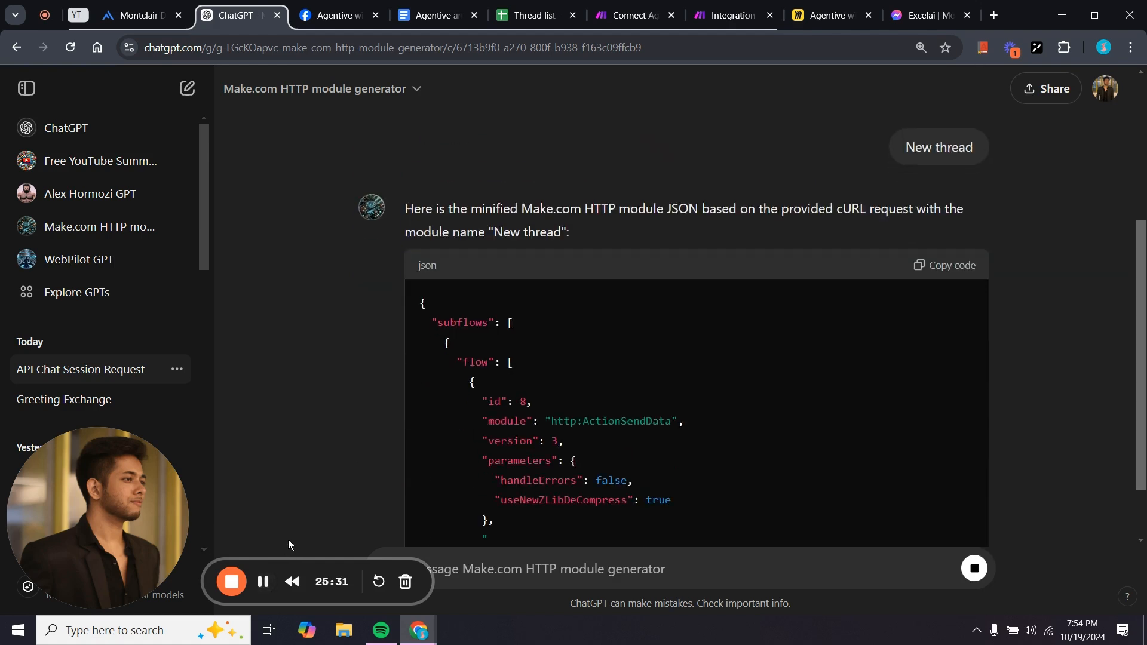
Review the generated HTTP module JSON and copy the code block.
scroll(455, 470, "down", 3)
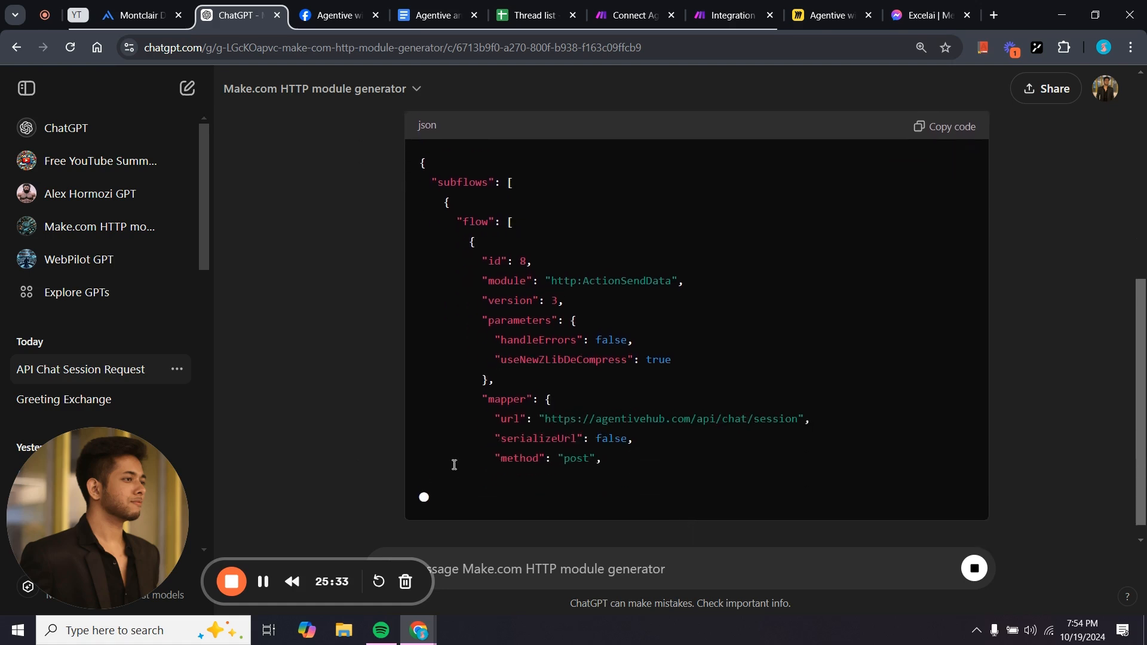
scroll(455, 465, "up", 4)
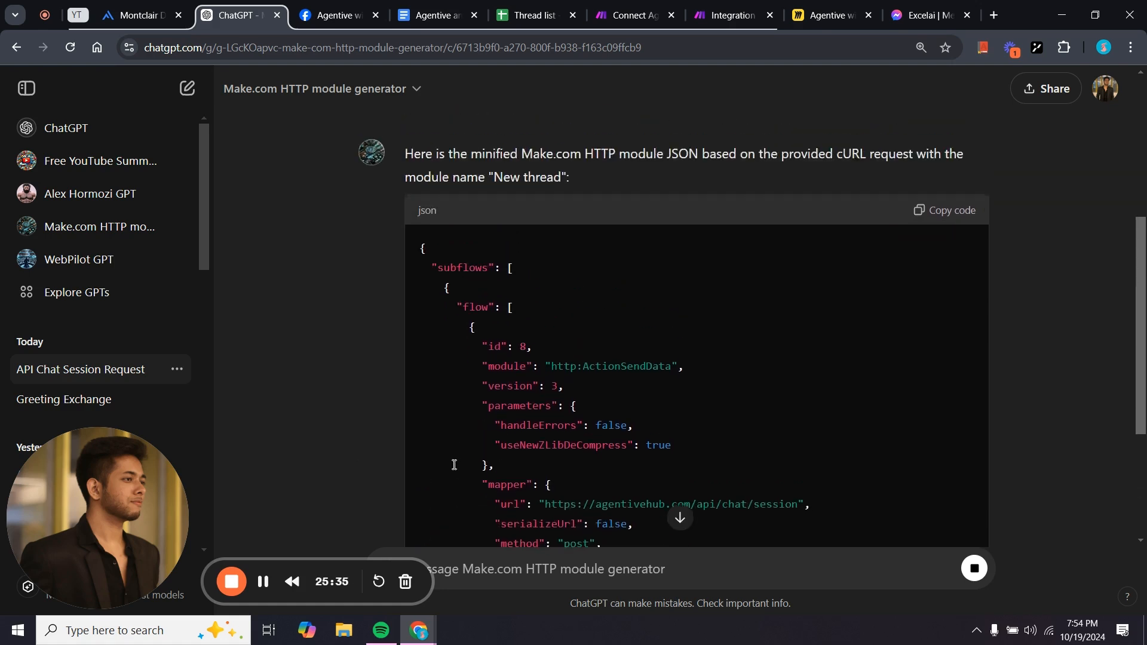
scroll(454, 465, "down", 5)
scroll(454, 465, "down", 5)
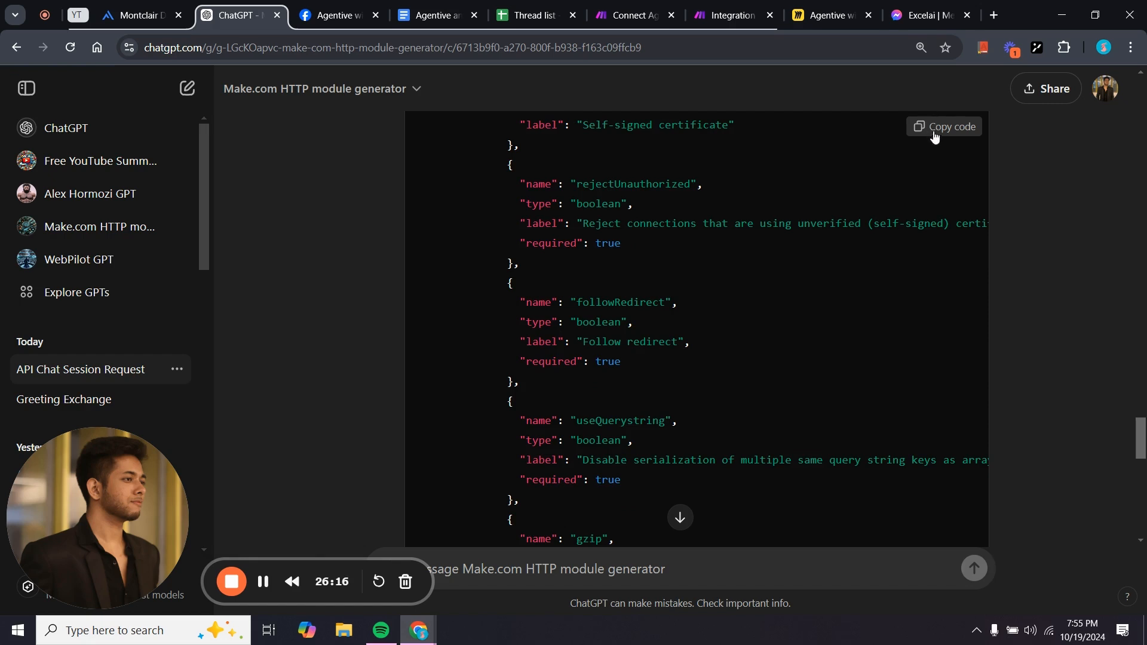
left_click(937, 130)
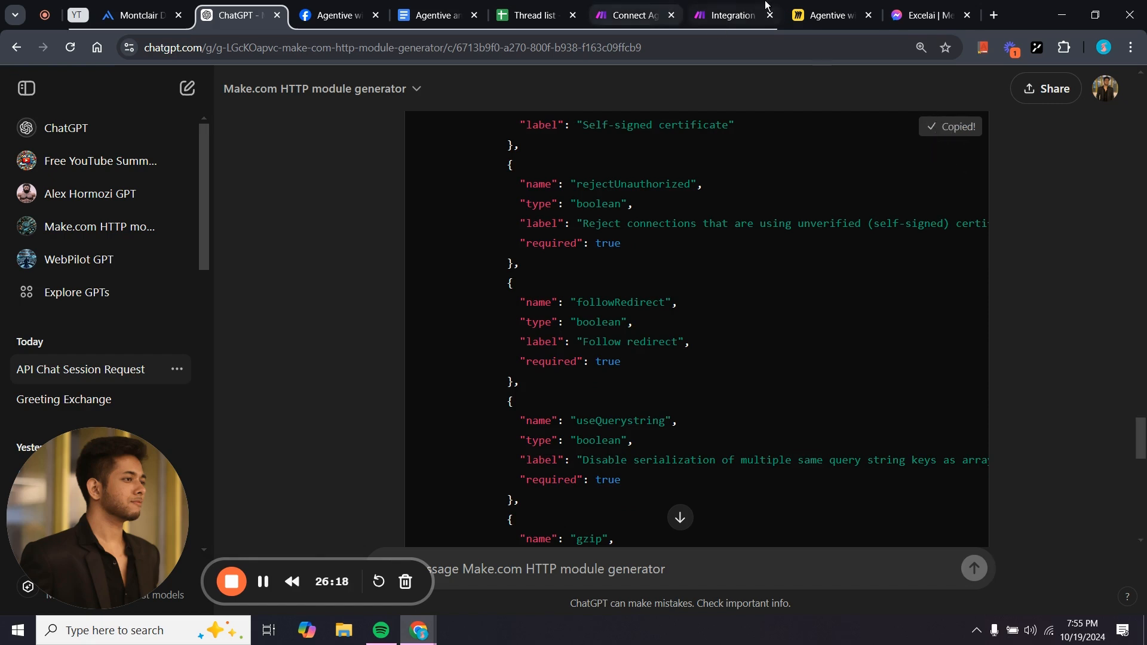
Paste the New thread HTTP module and put it in place of route 1's empty placeholder.
left_click(733, 15)
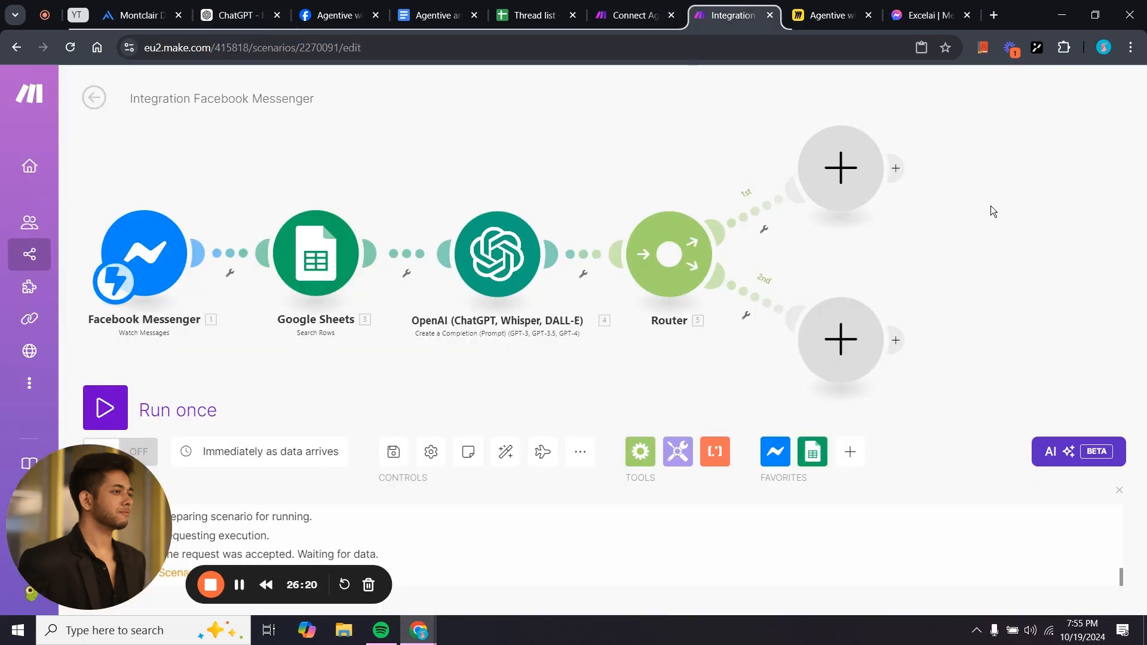
right_click(945, 196)
left_click(970, 237)
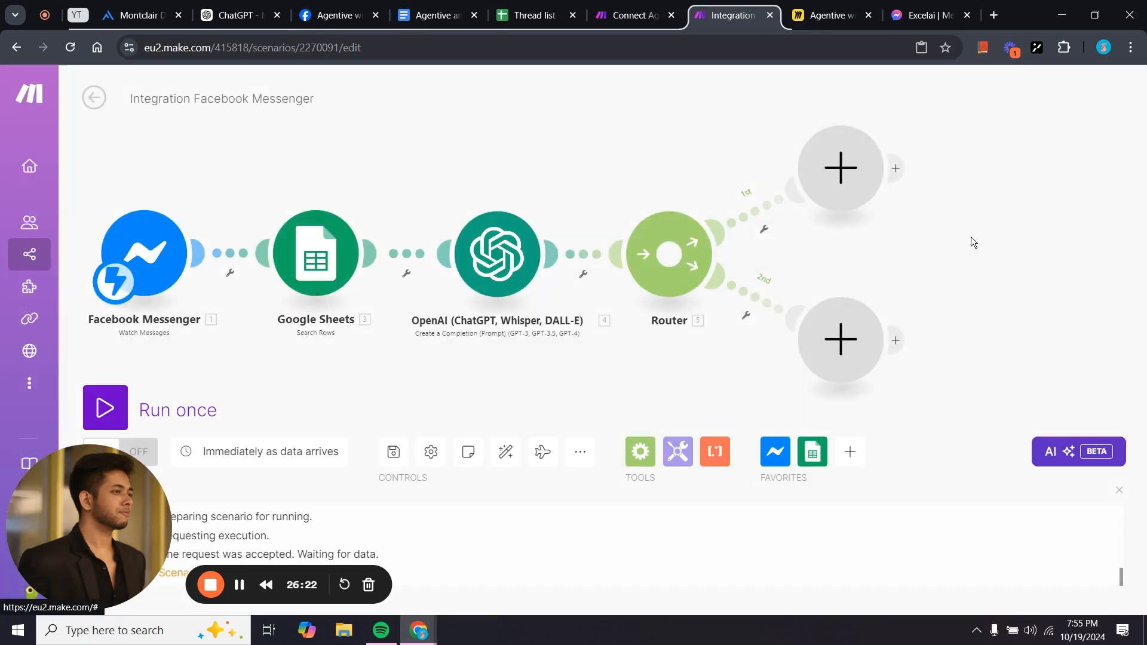
left_click_drag(1044, 225, 1085, 120)
right_click(941, 232)
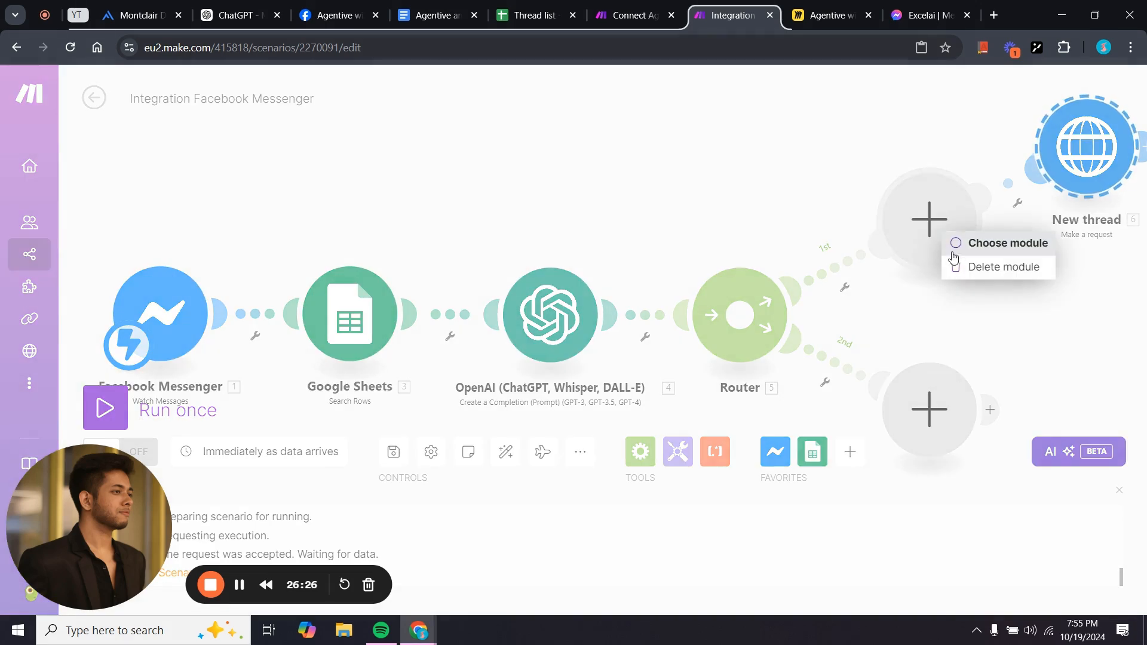
left_click(965, 267)
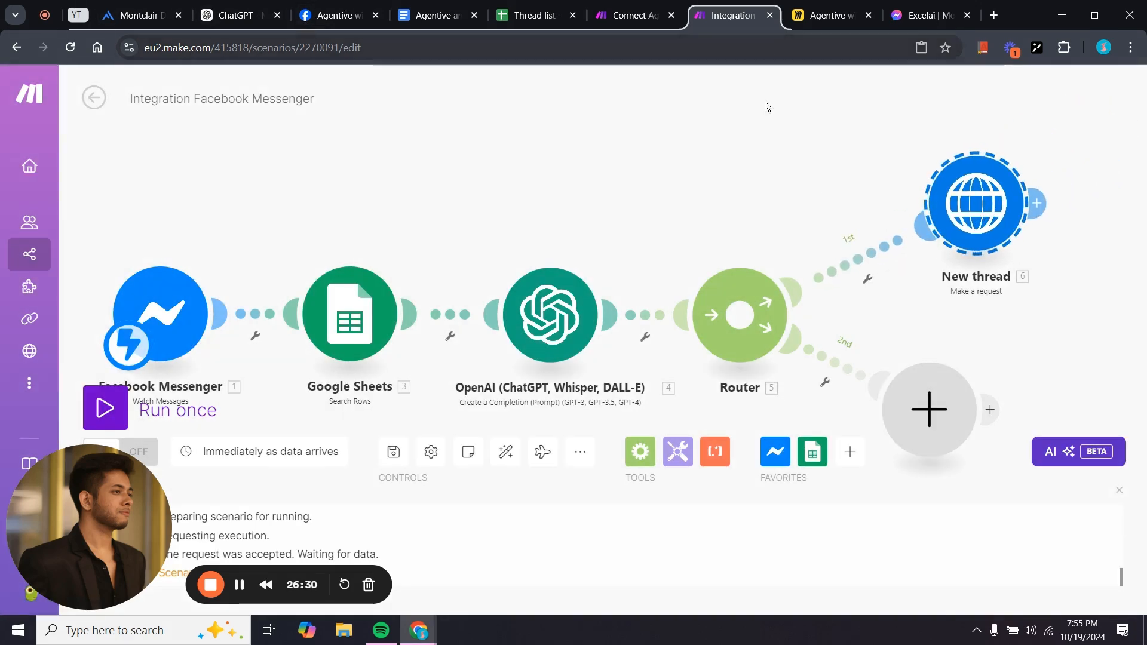
left_click_drag(992, 233, 980, 232)
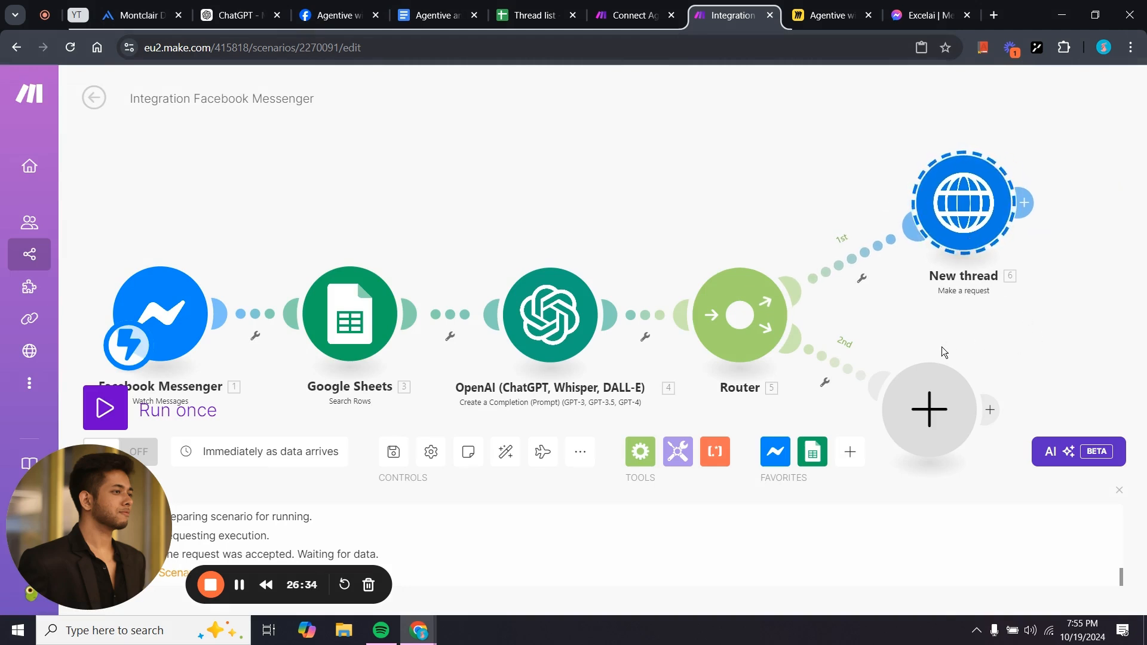
Shift the view and move the empty second-route placeholder slightly right.
left_click_drag(1028, 324, 718, 302)
scroll(888, 325, "down", 1)
scroll(802, 303, "down", 1)
left_click_drag(648, 377, 680, 386)
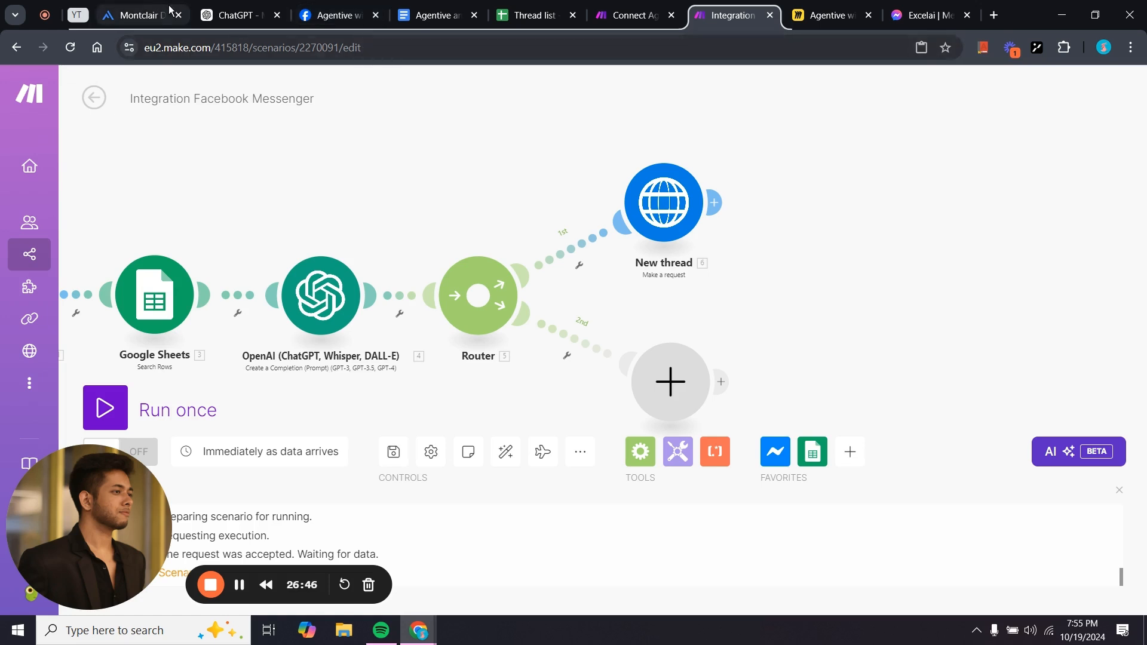
scroll(840, 316, "up", 1)
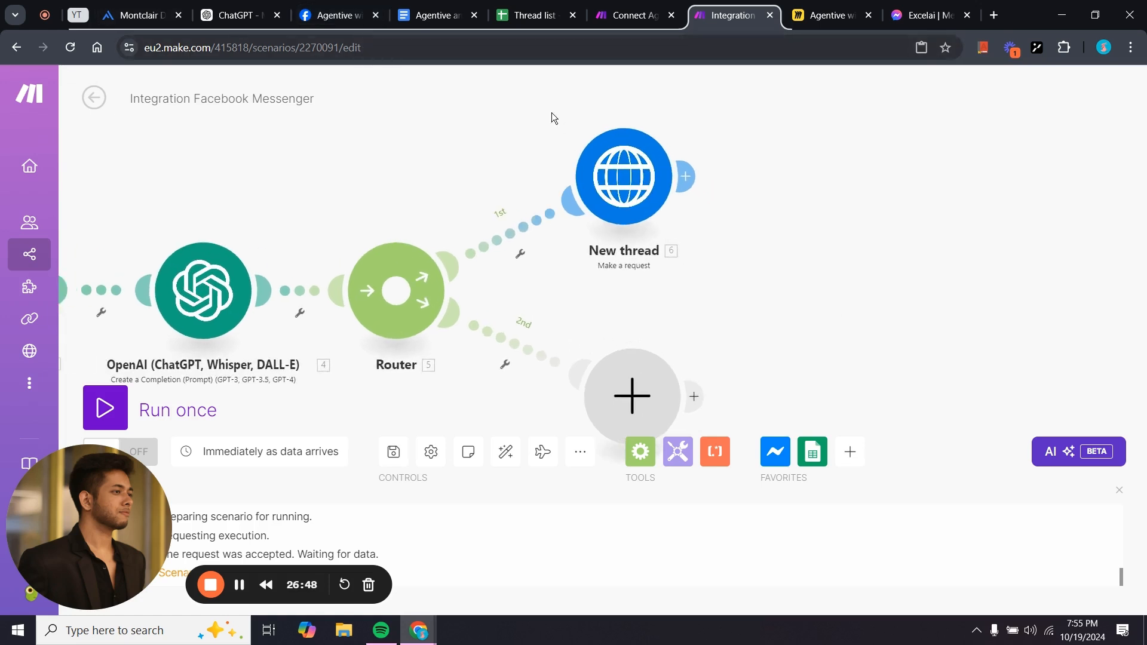
After glancing at the Thread list sheet, copy the reference Google Sheets Add a Row module.
left_click(634, 15)
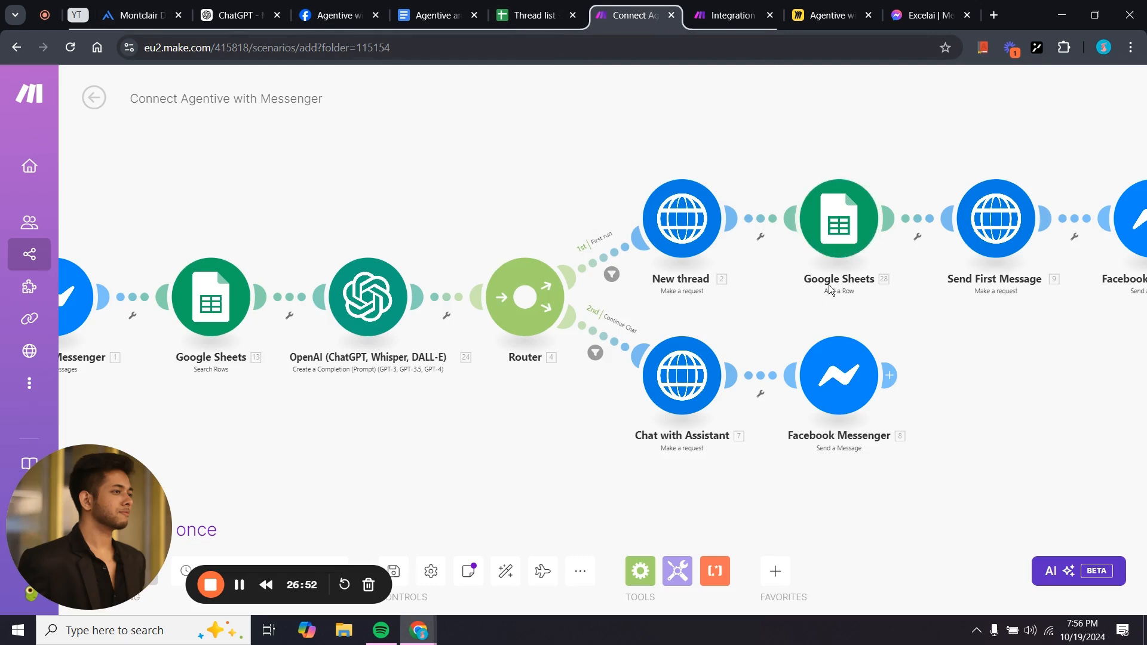
key("ctrl+shift+Tab")
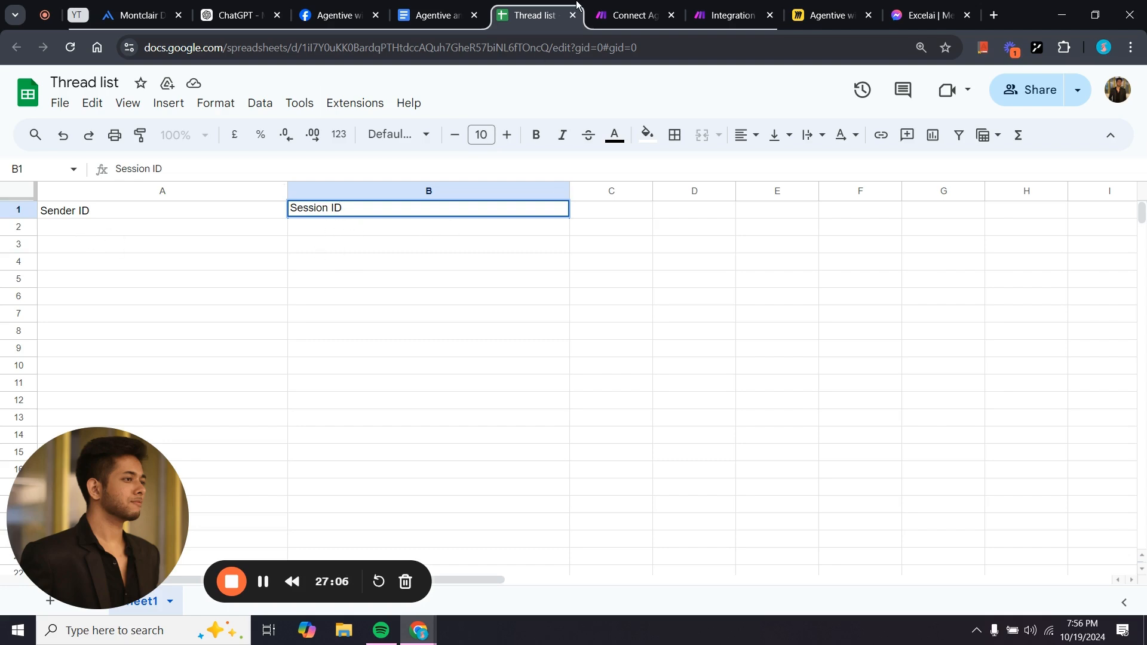
left_click(635, 15)
right_click(839, 222)
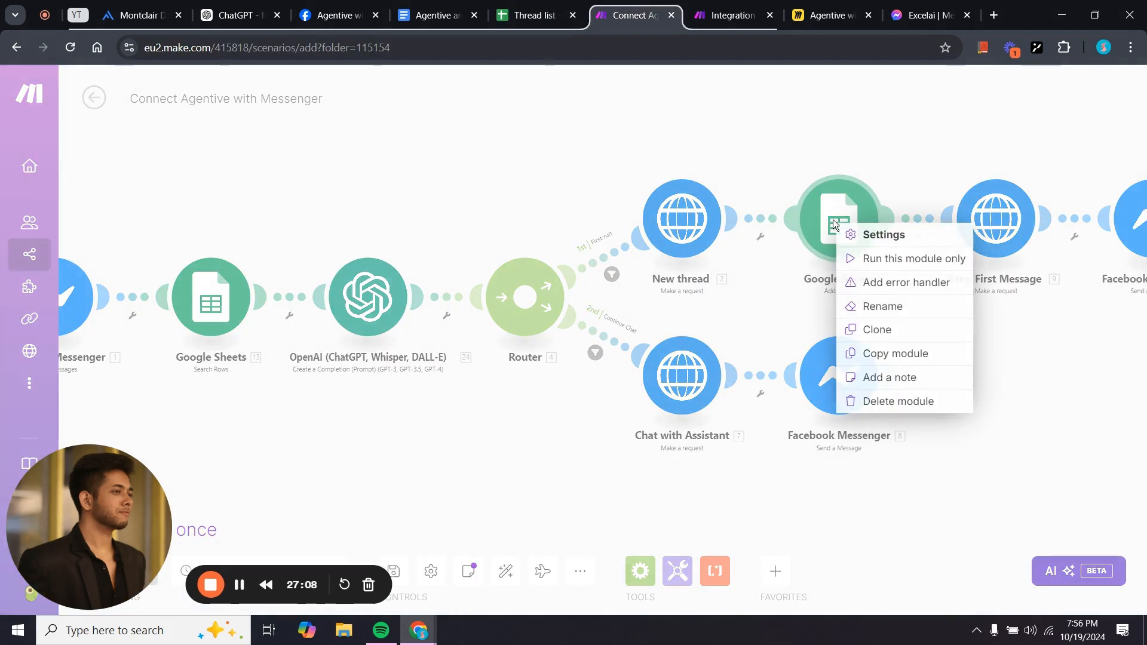
left_click(896, 354)
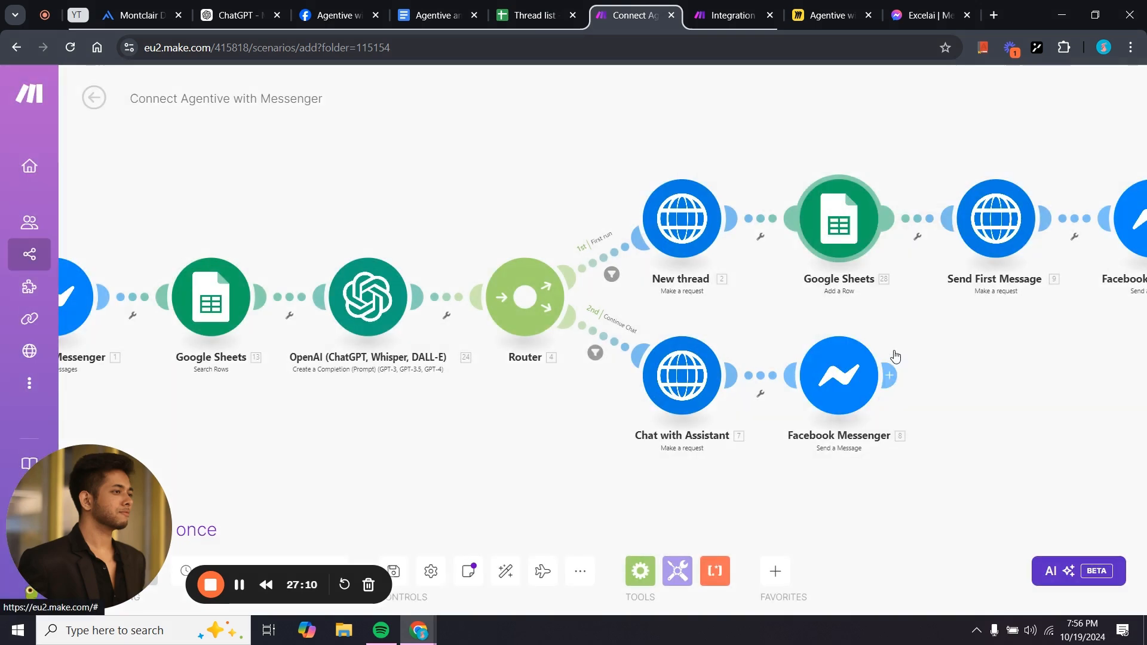
left_click(734, 14)
Paste the copied Google Sheets module onto the canvas and connect it after New thread.
right_click(760, 159)
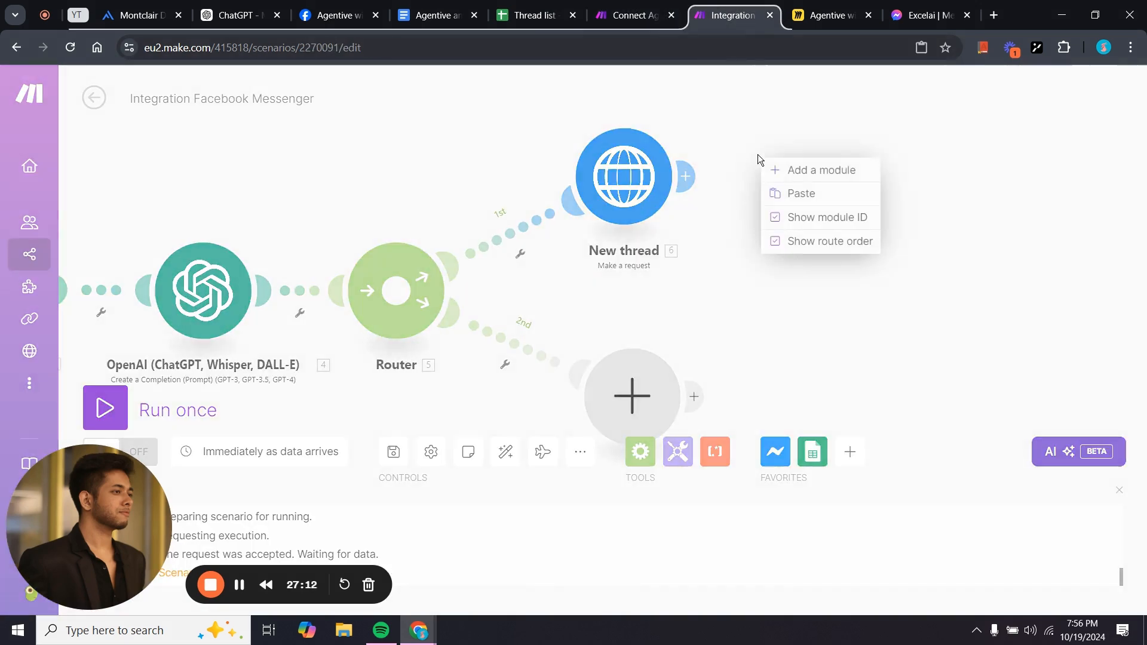
left_click(782, 192)
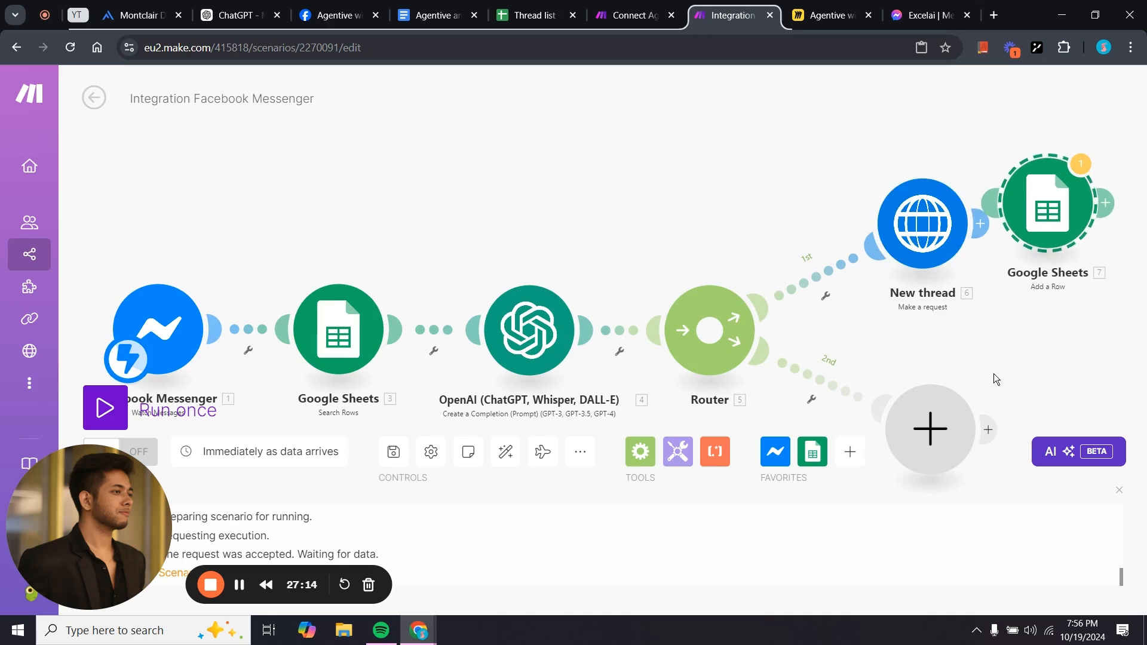
left_click_drag(995, 374, 820, 313)
left_click(861, 161)
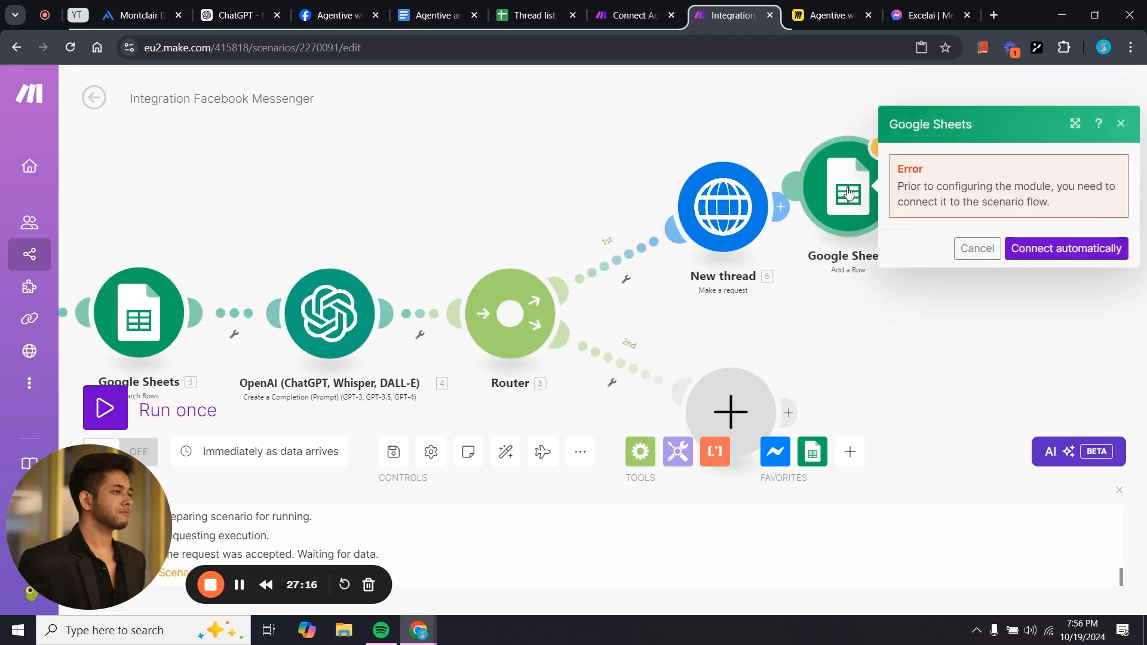
left_click(974, 340)
left_click_drag(859, 221, 936, 254)
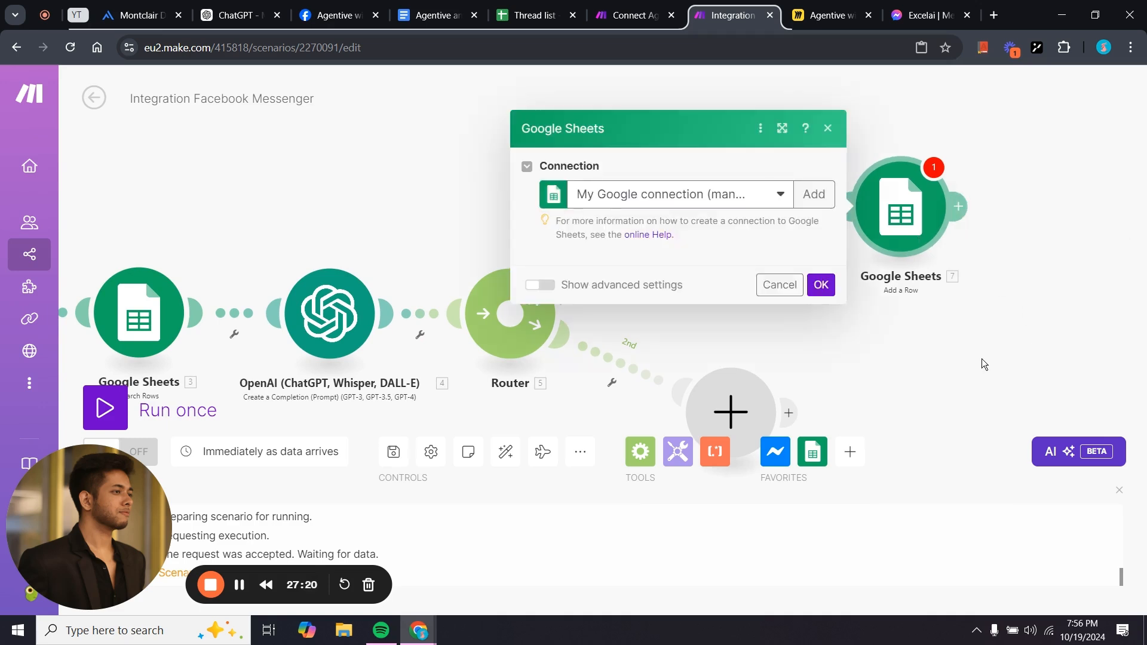
Check the Session ID (B) value mapping and confirm the Add a Row settings.
scroll(621, 360, "down", 5)
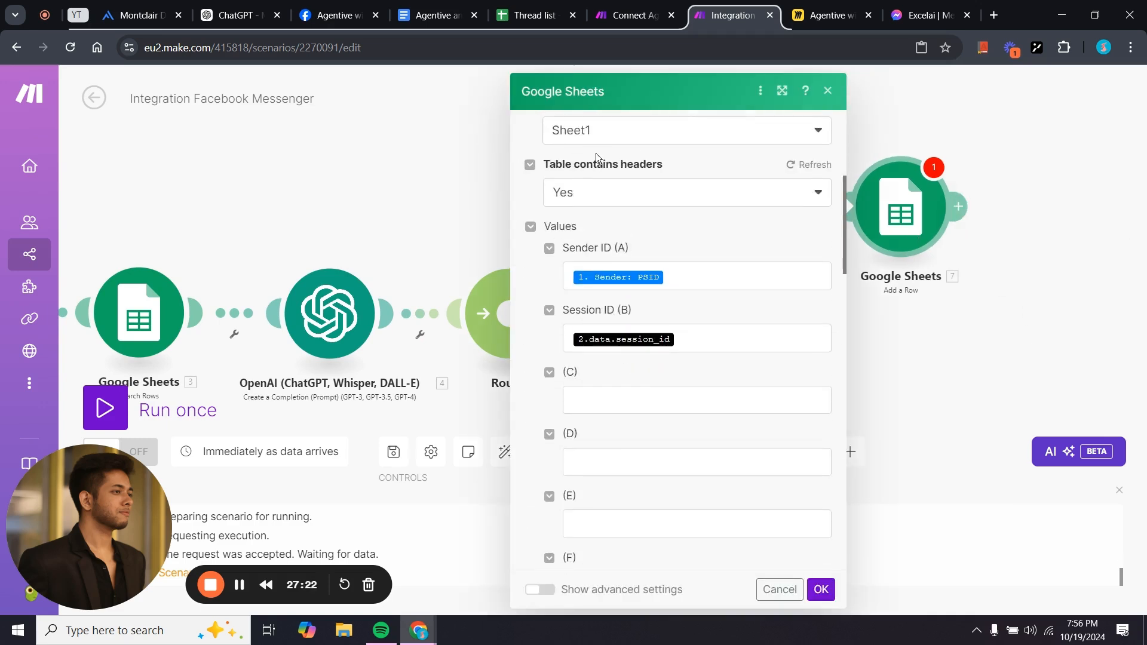
scroll(596, 153, "up", 3)
scroll(597, 153, "down", 1)
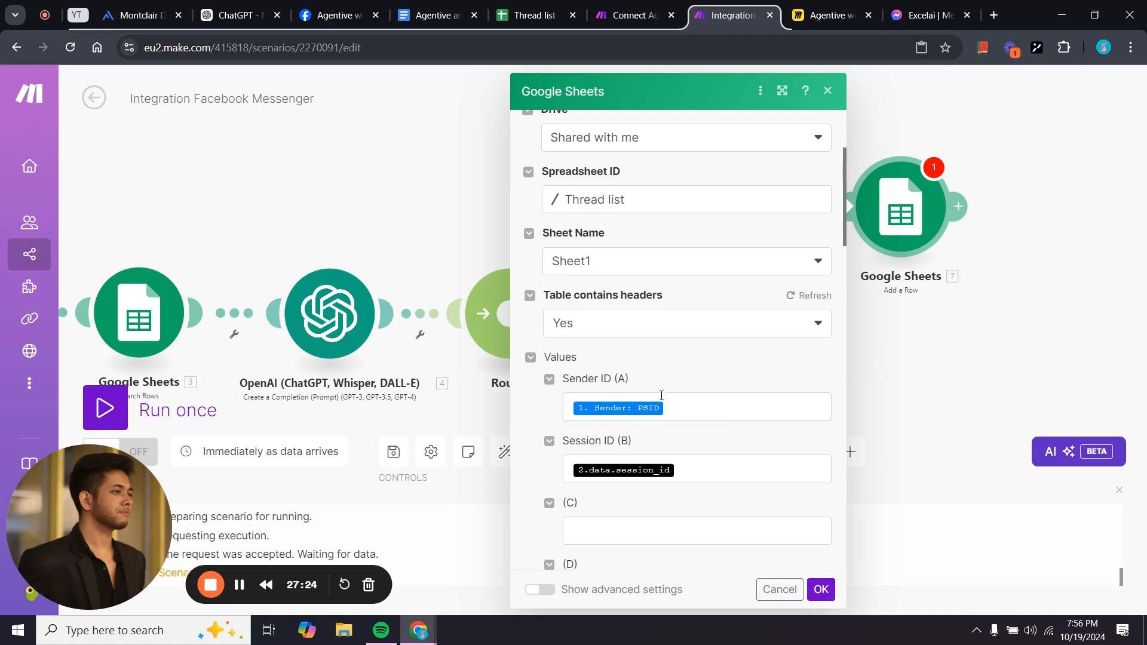
left_click(708, 465)
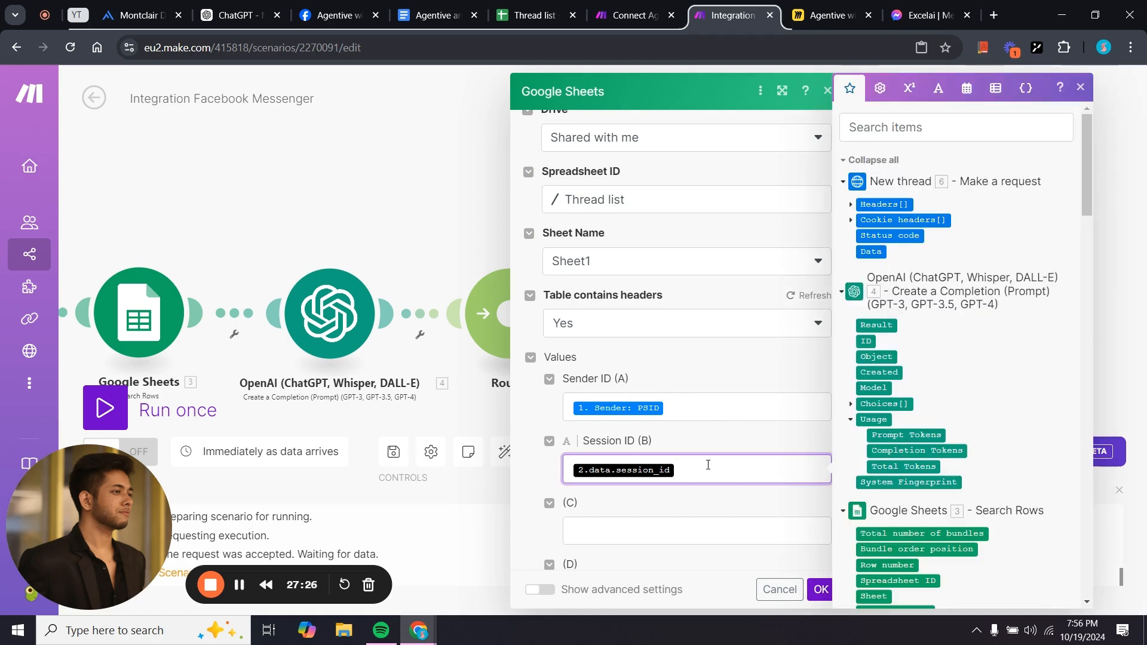
left_click(676, 500)
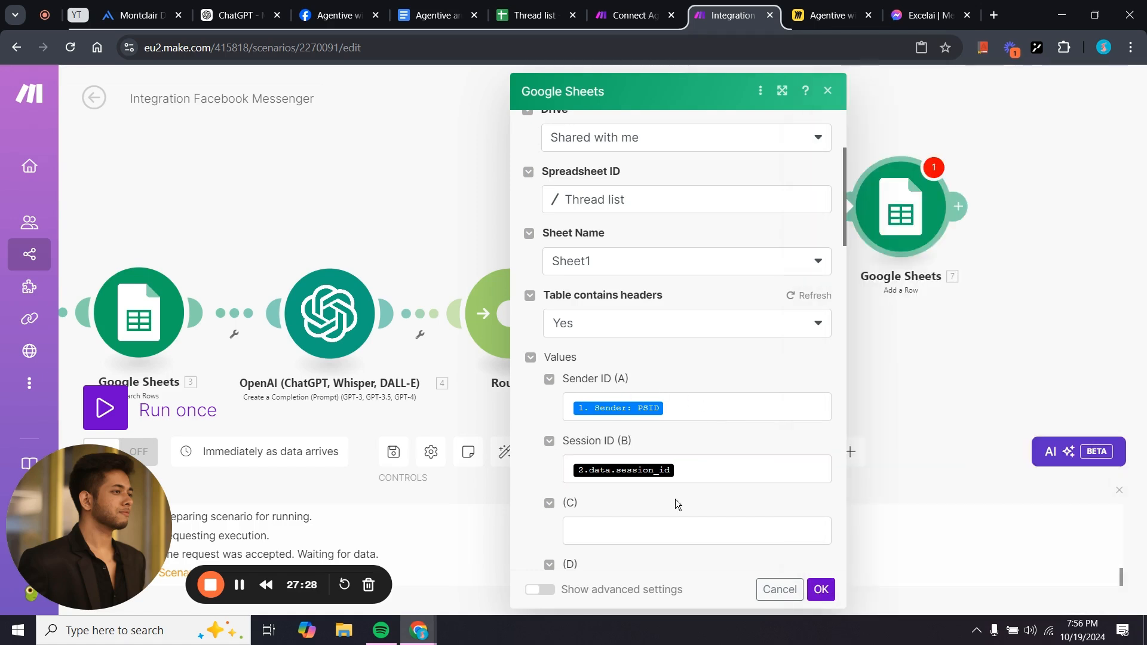
left_click(821, 590)
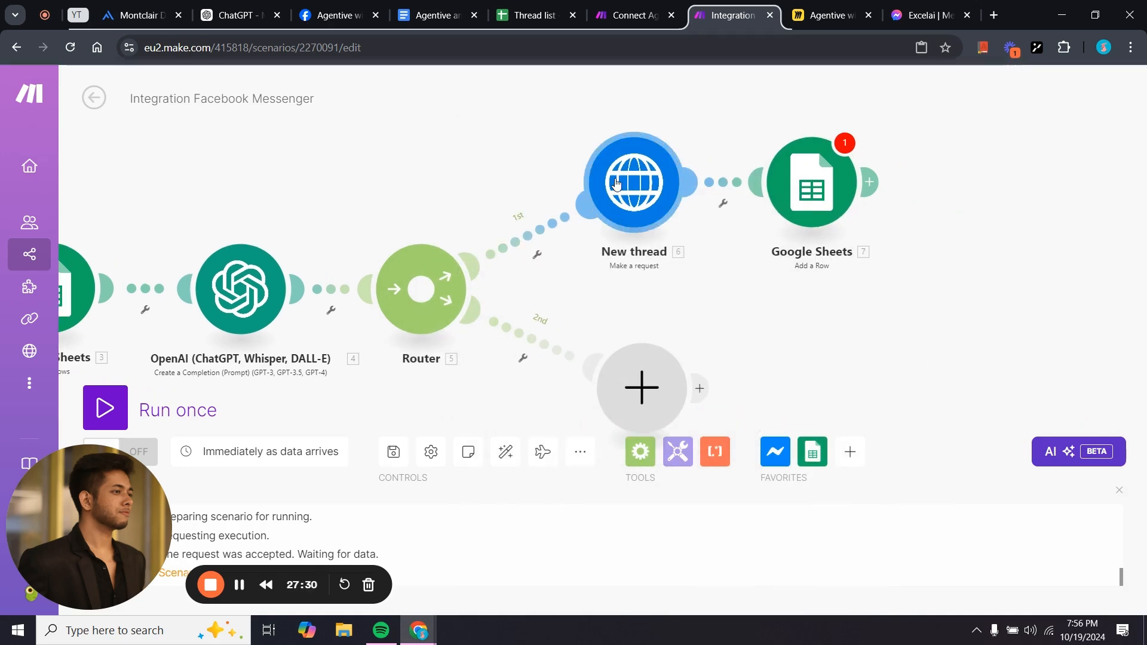
Reopen the New thread HTTP request settings and review them.
left_click(637, 214)
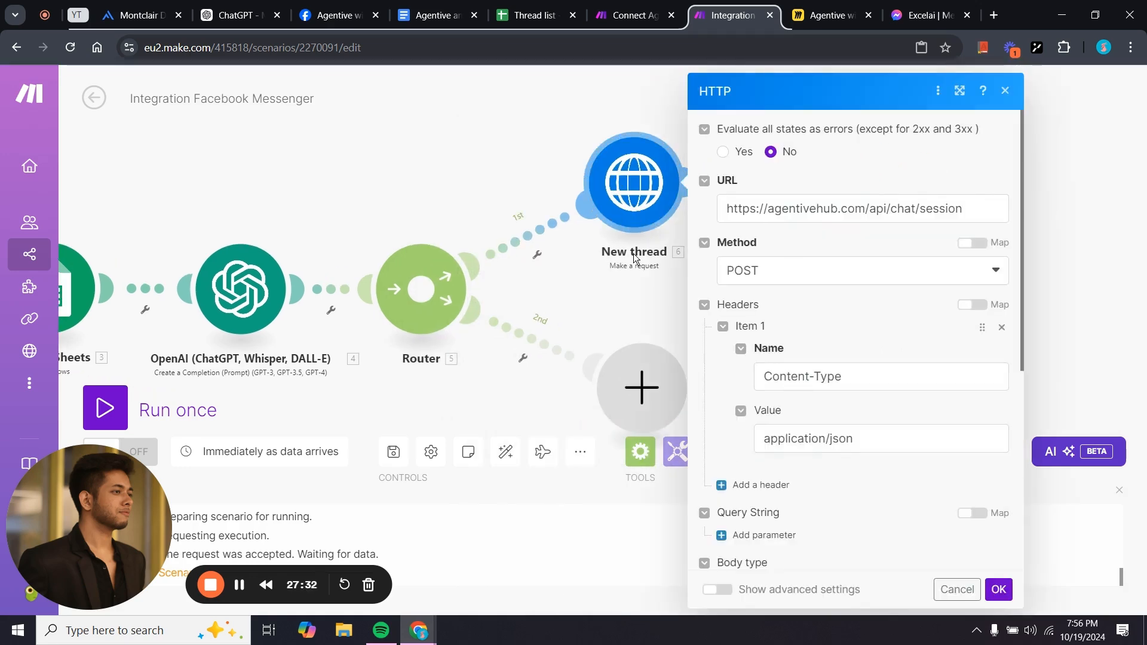
left_click(626, 289)
left_click(625, 188)
scroll(853, 423, "down", 6)
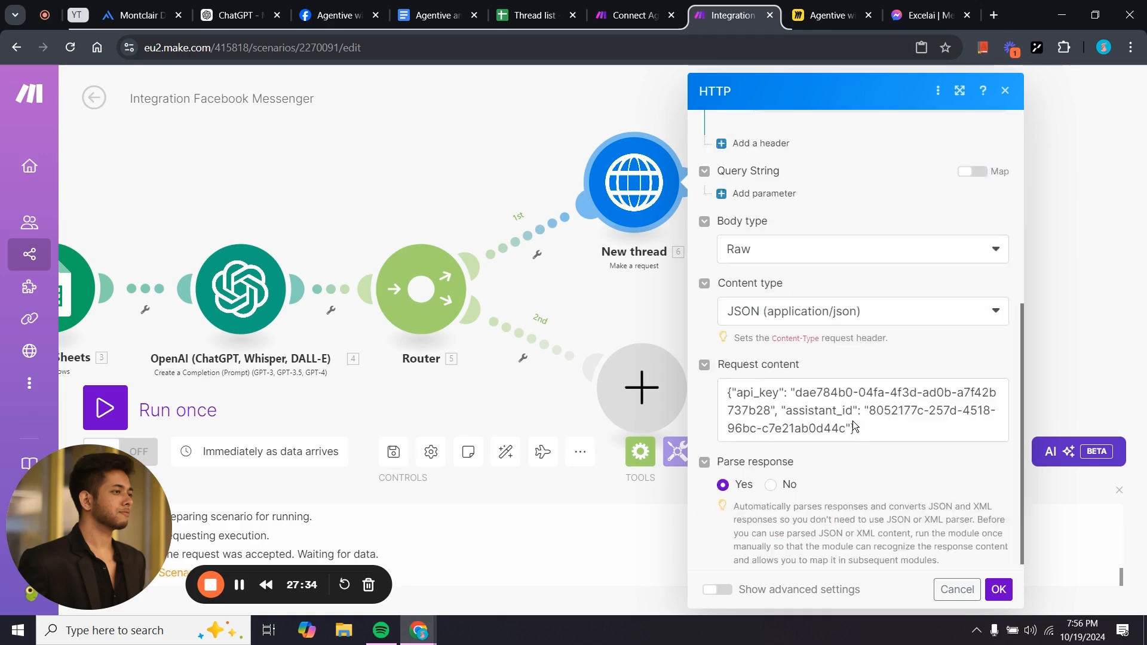
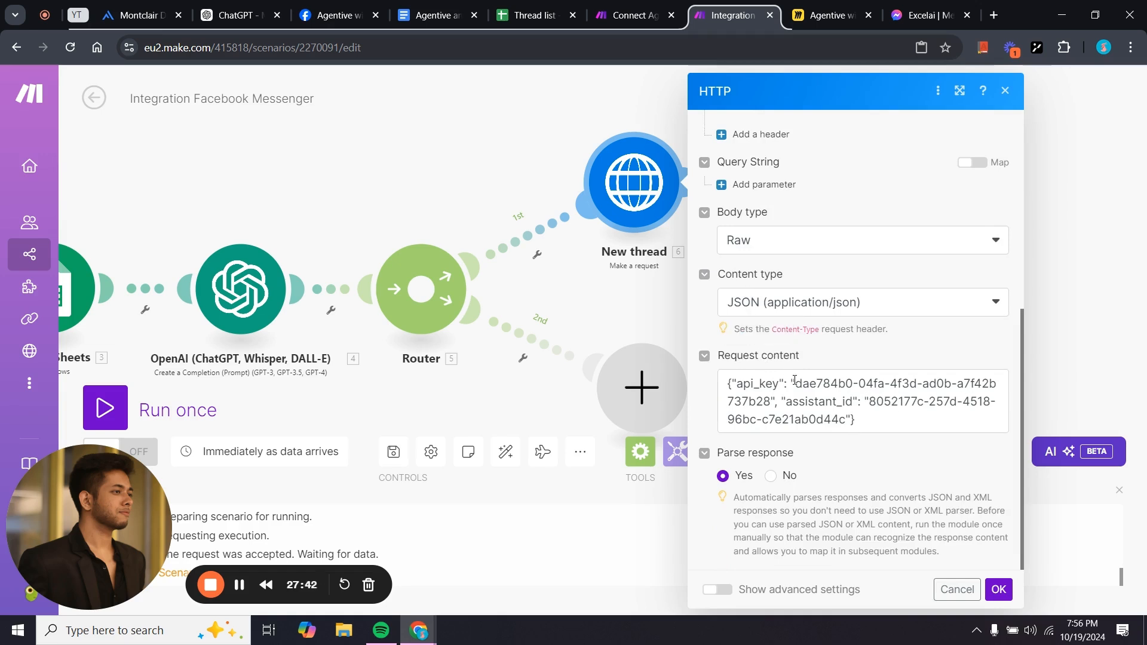
Check New thread's raw JSON body against the Agentive Hub cURL and ChatGPT JSON, then close it.
left_click(168, 6)
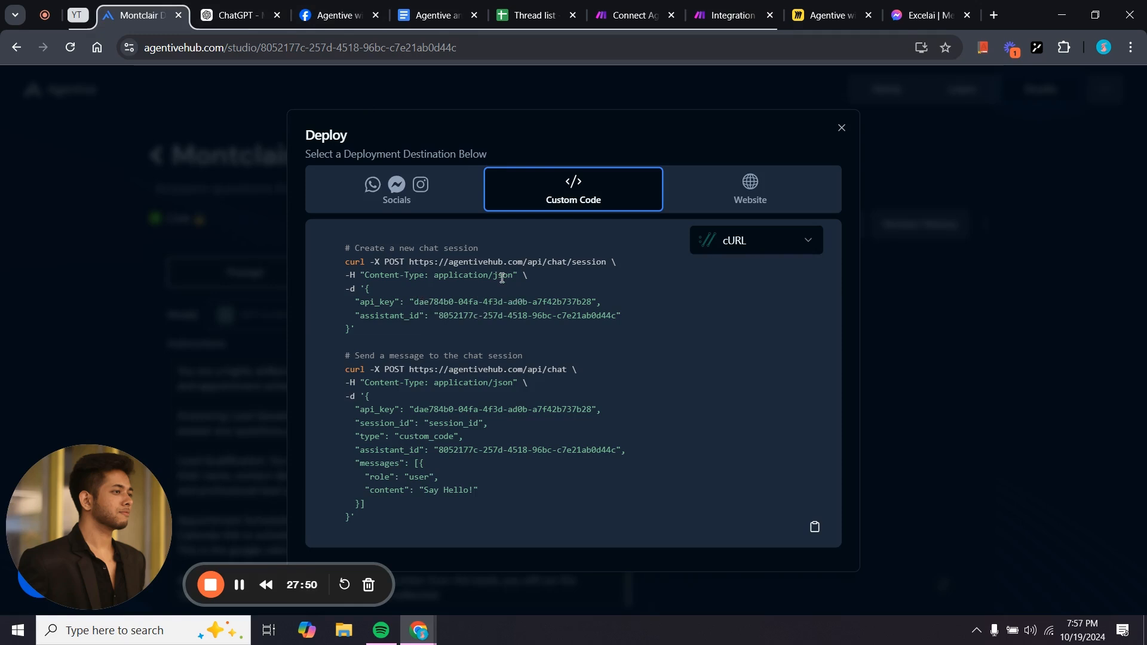
left_click(238, 13)
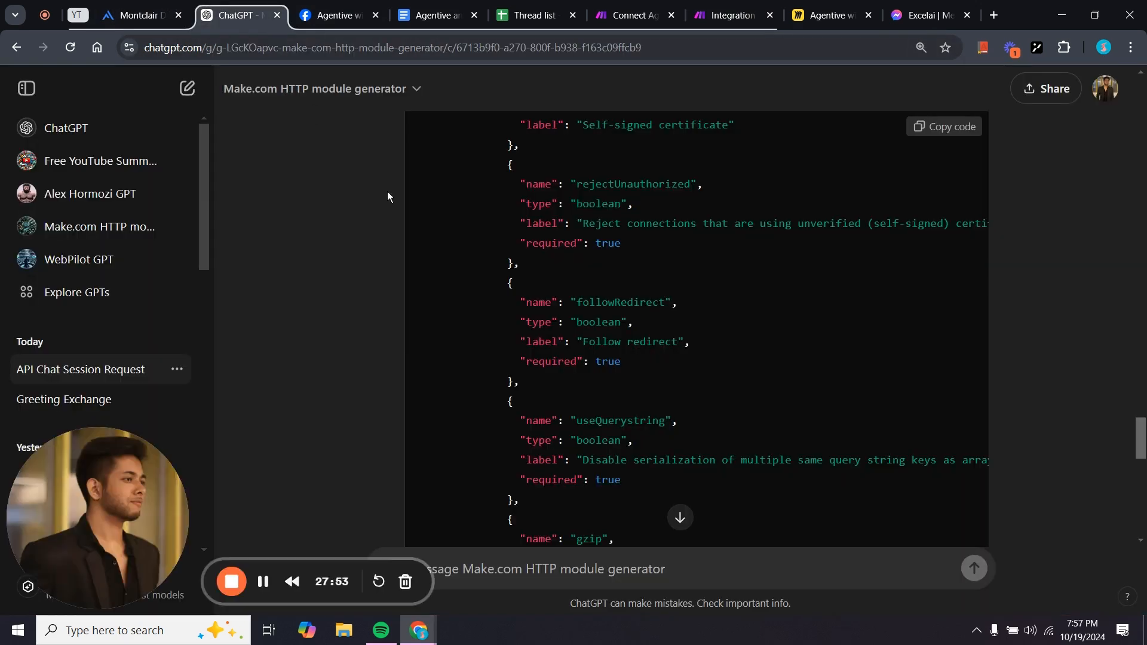
scroll(769, 348, "down", 6)
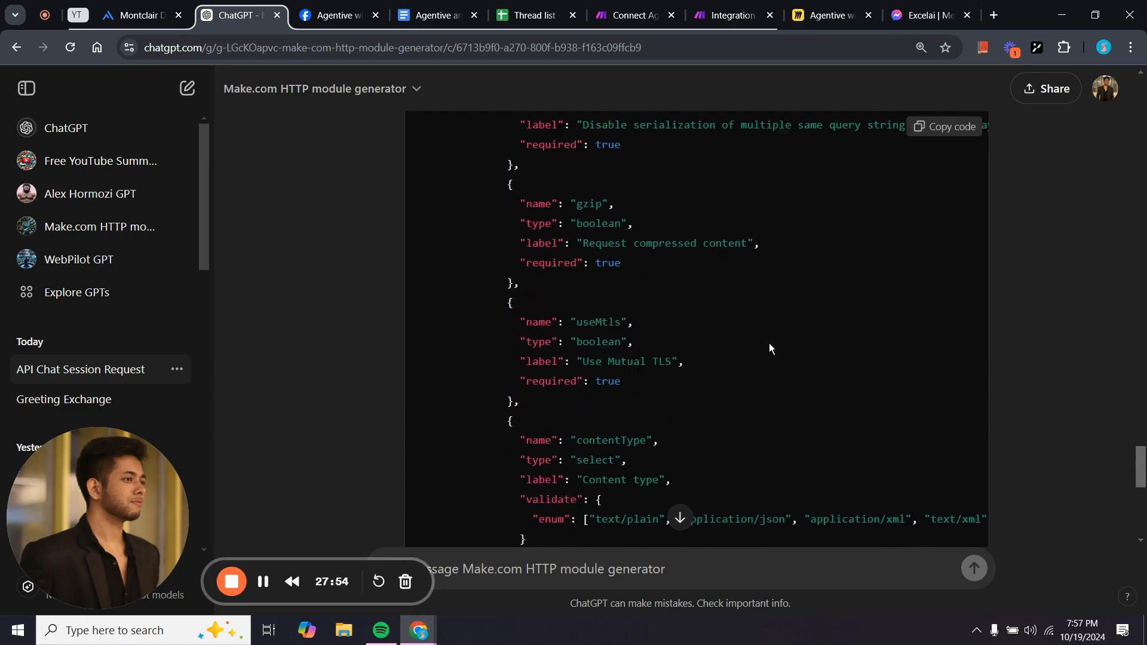
scroll(769, 349, "up", 5)
left_click(730, 15)
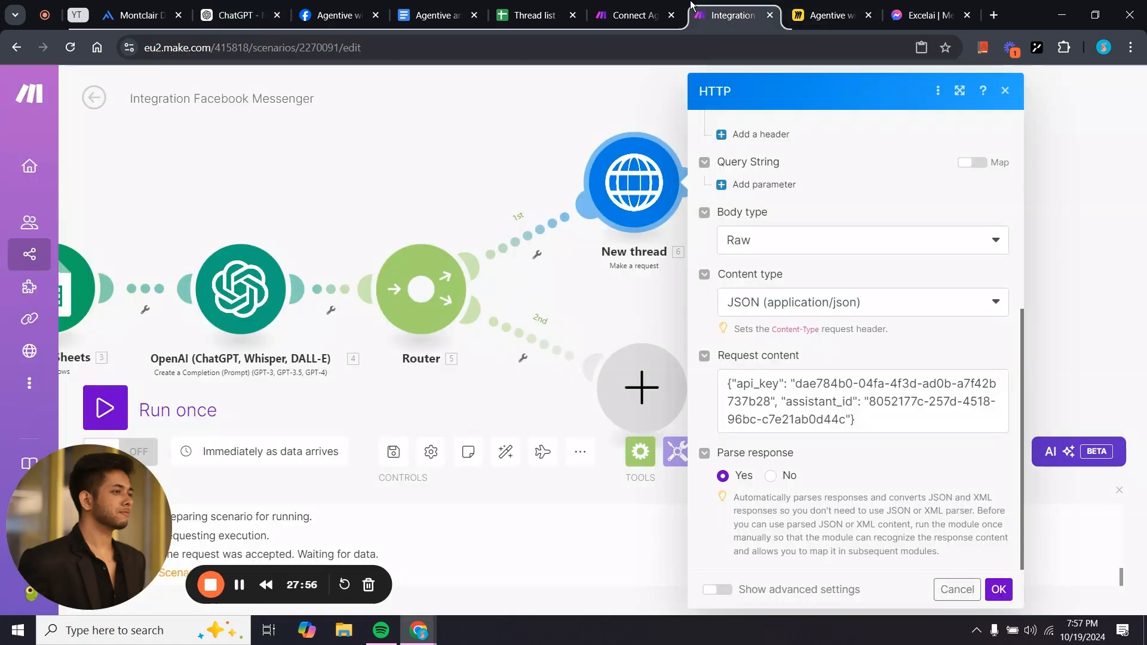
scroll(813, 408, "up", 8)
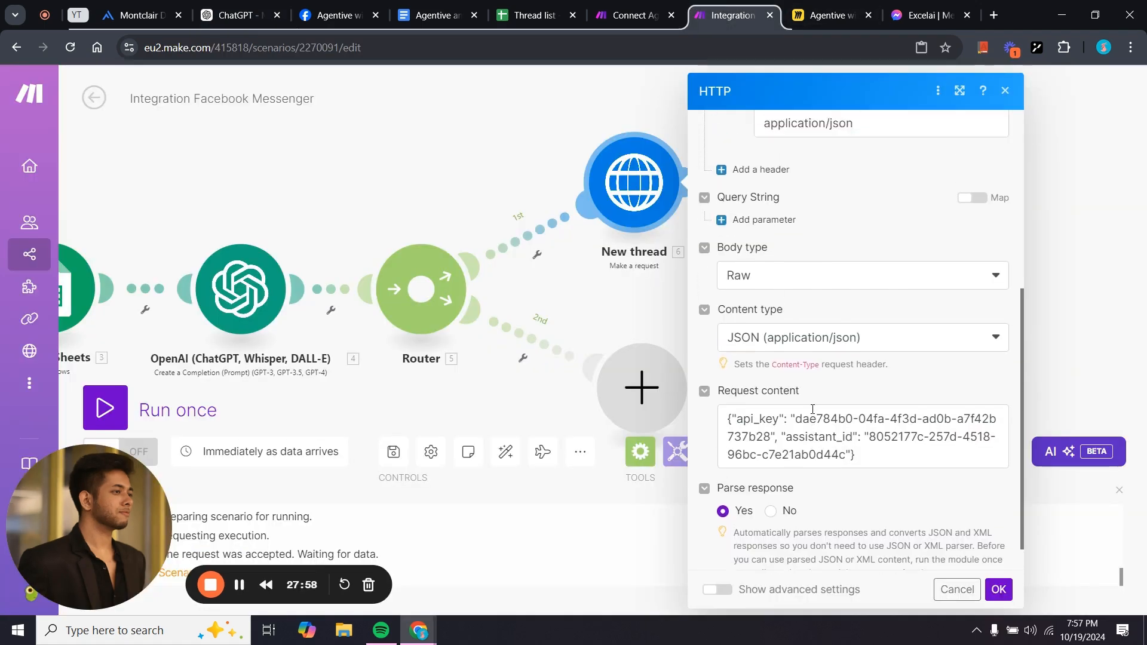
scroll(811, 409, "down", 5)
scroll(811, 409, "down", 3)
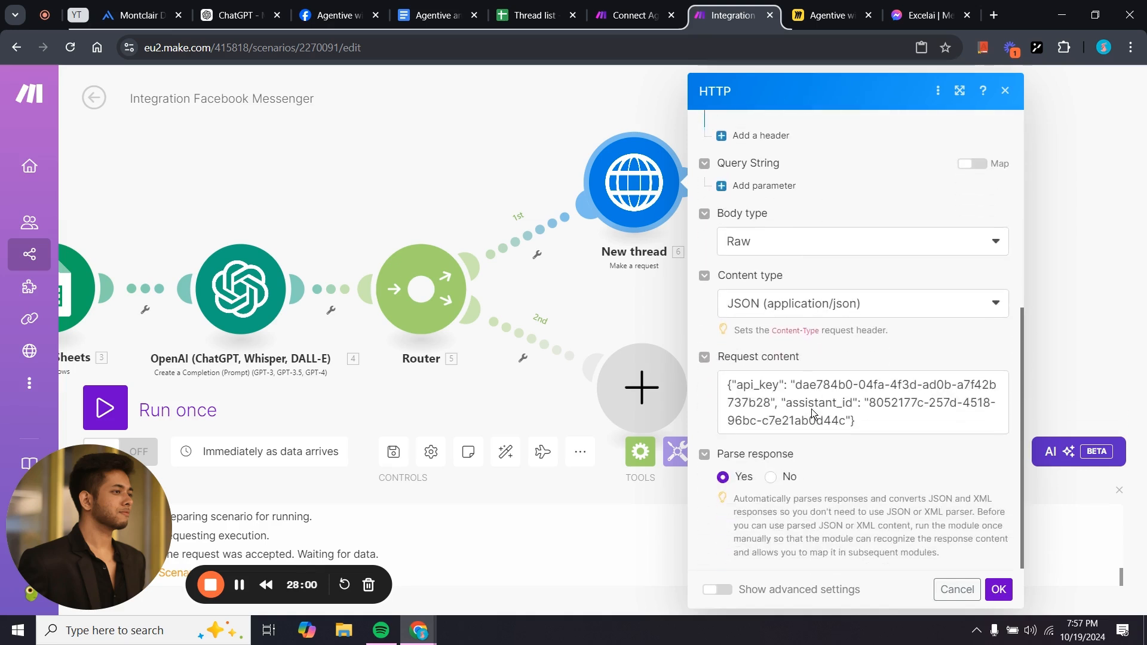
left_click(995, 589)
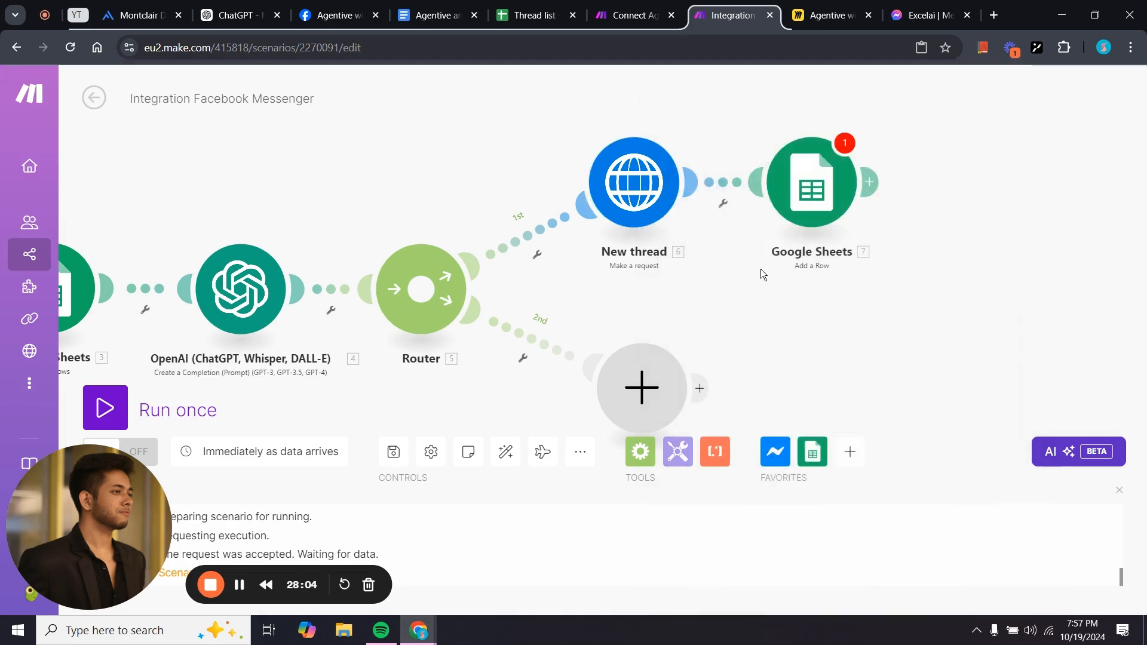
Test-run only the New thread request and inspect its returned session_id.
right_click(627, 203)
left_click(644, 232)
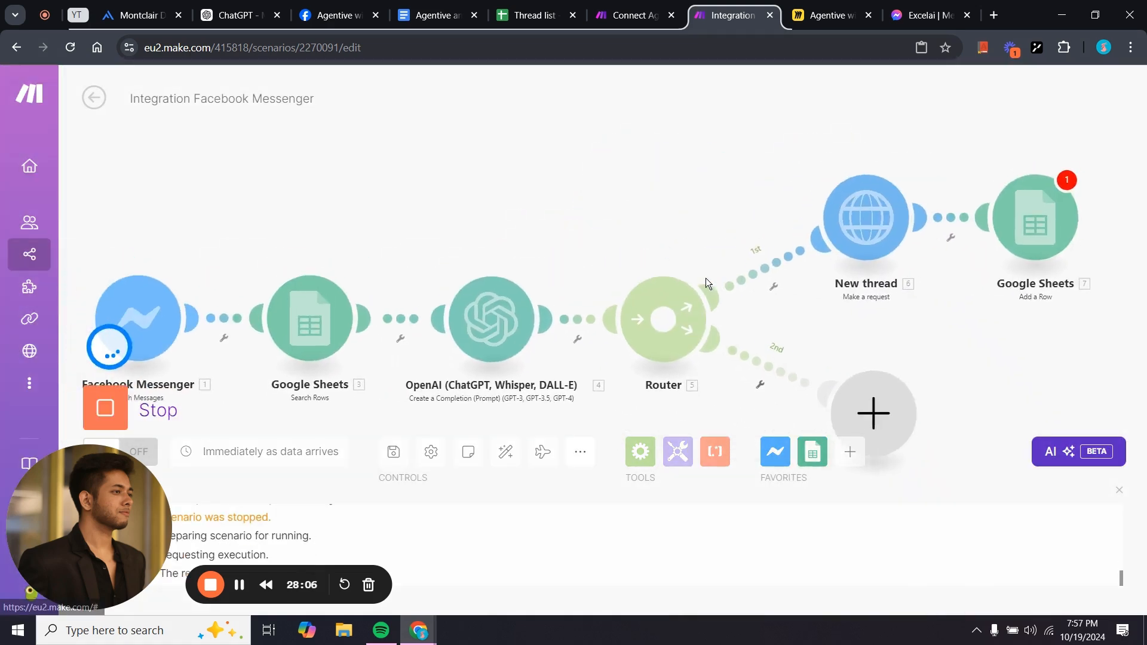
scroll(753, 418, "down", 2)
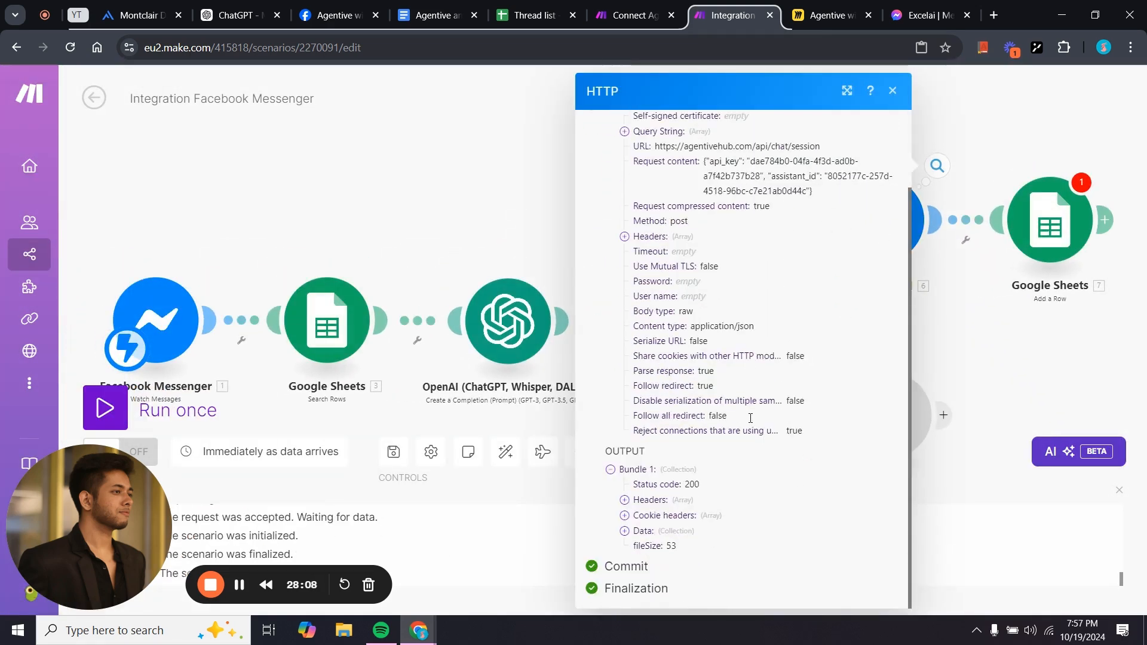
left_click(627, 531)
scroll(645, 531, "down", 1)
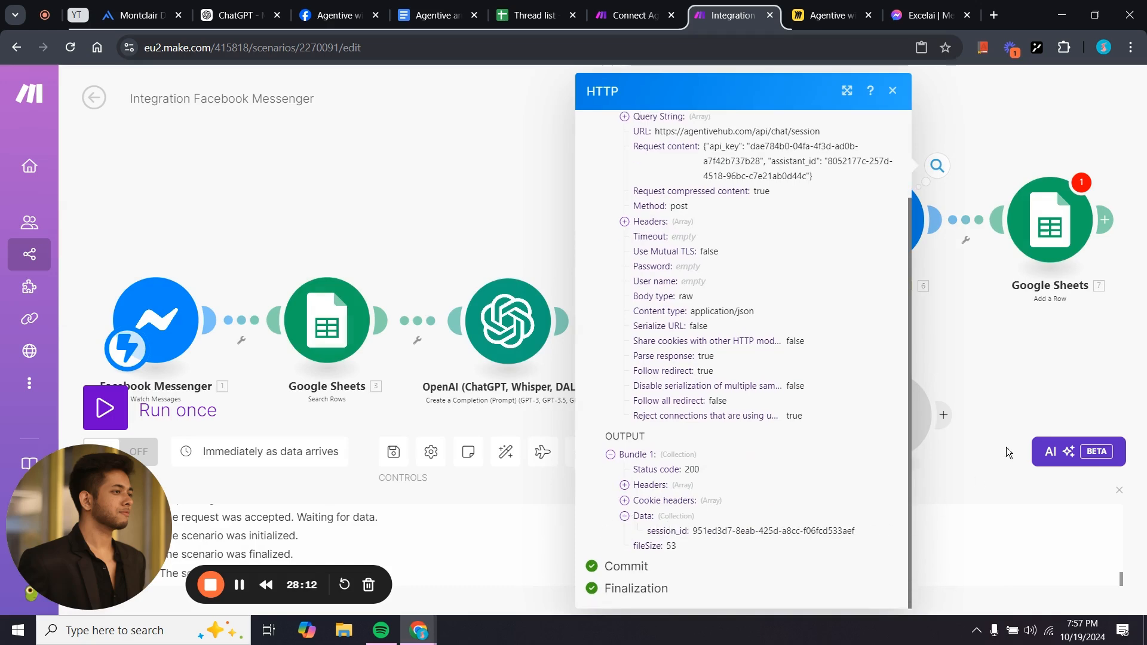
left_click(1005, 352)
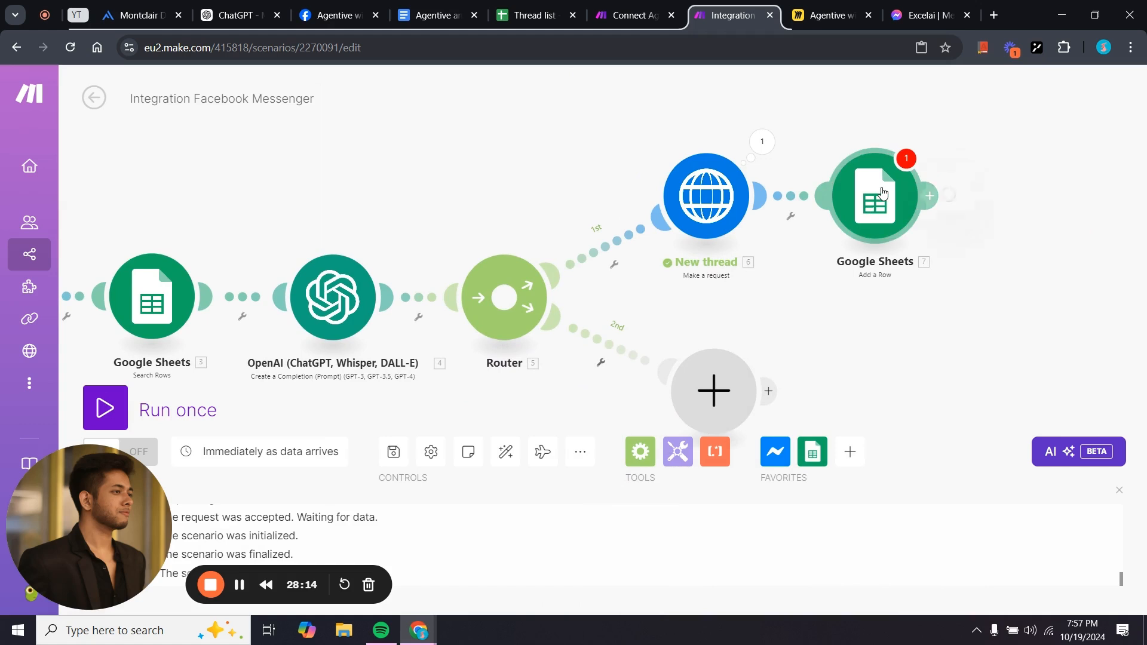
Map the Google Sheets Session ID (B) column to 6. data: session_id and save.
left_click(883, 193)
scroll(633, 379, "down", 5)
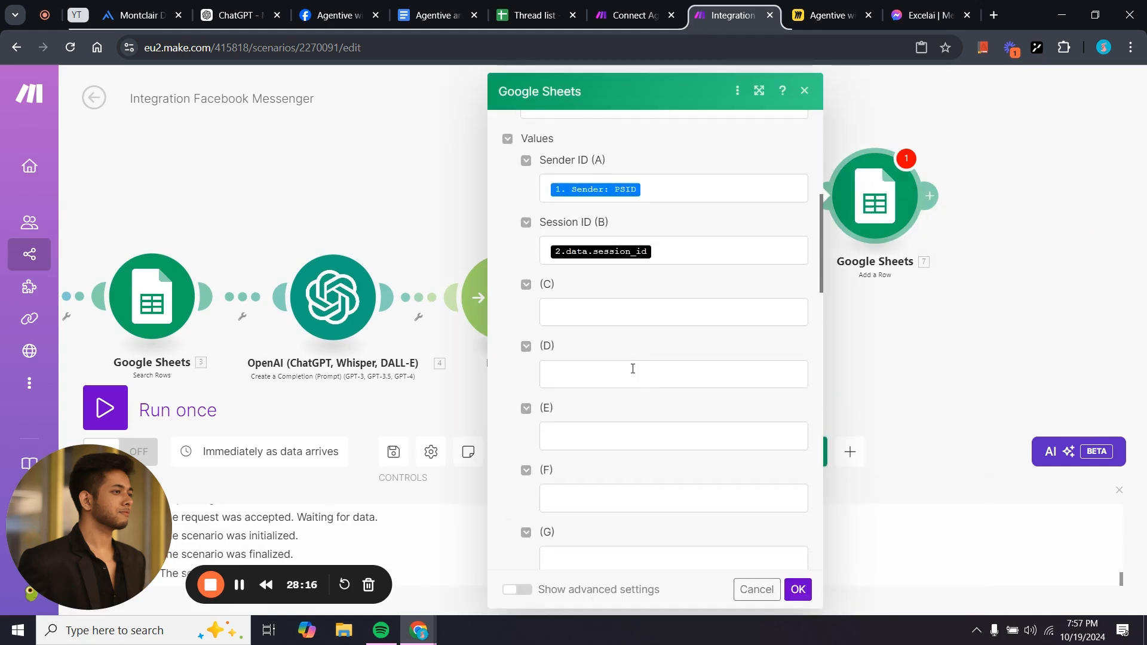
left_click(668, 245)
key("BackSpace")
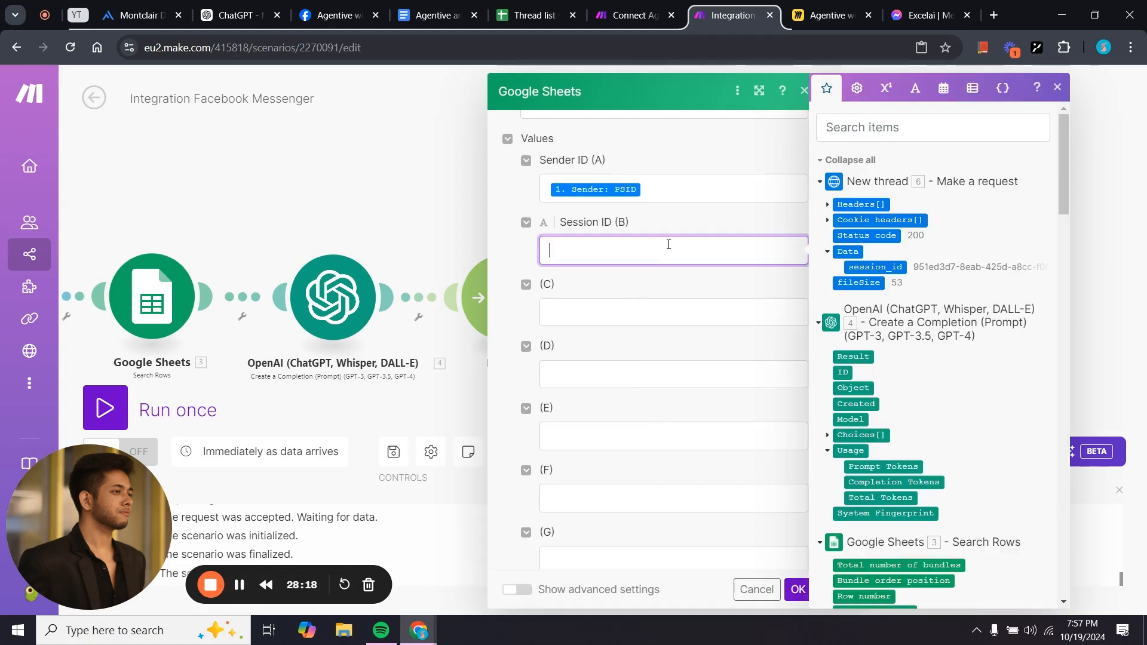
left_click(855, 268)
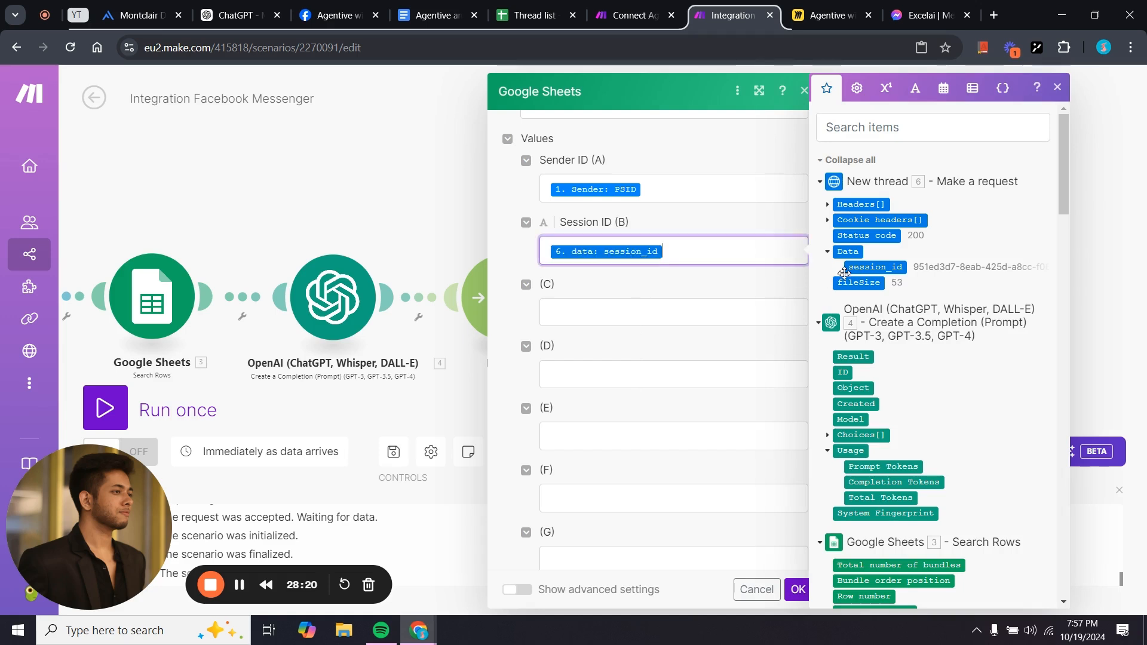
left_click(665, 281)
scroll(687, 358, "down", 6)
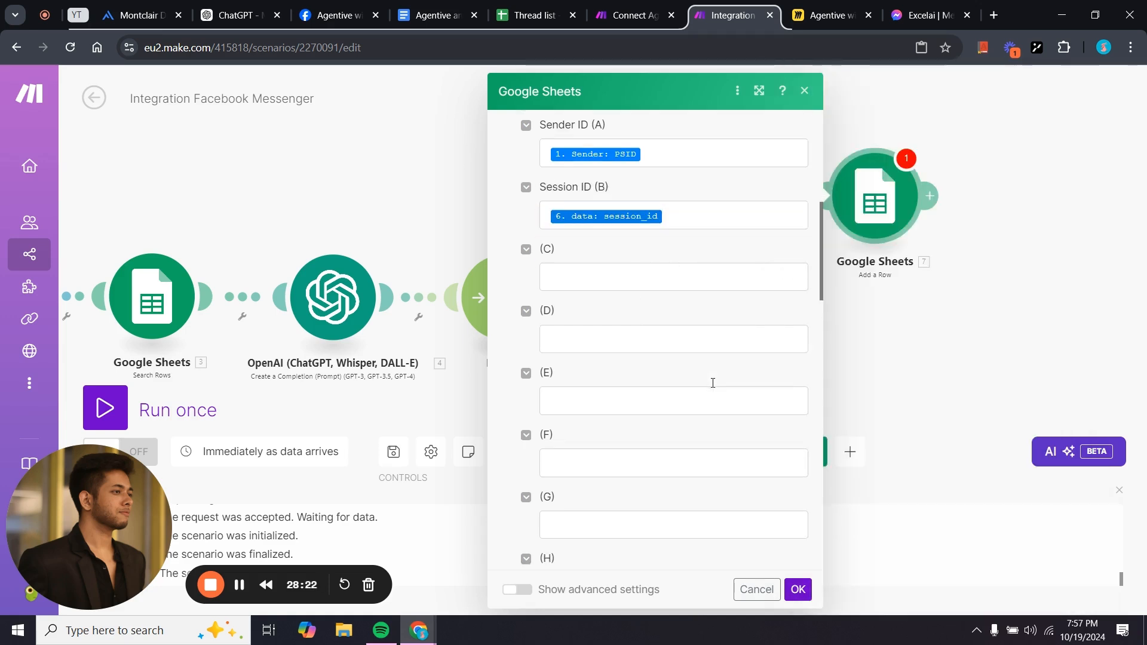
left_click(797, 589)
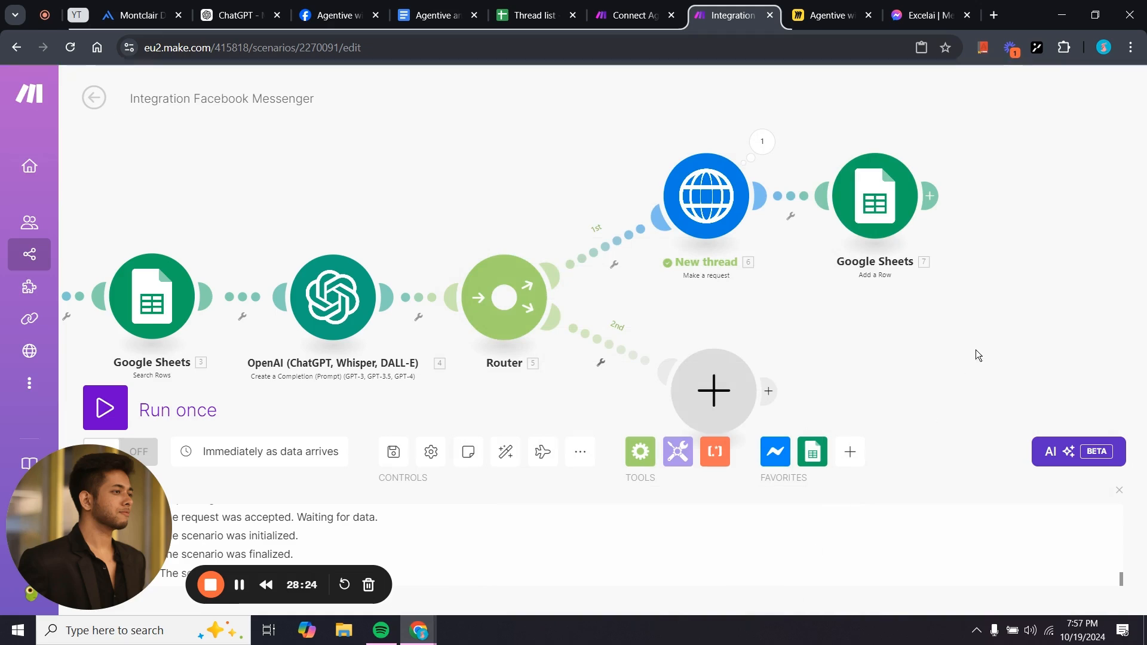
Review the later modules in the Connect Agentive with Messenger scenario, then return to Agentive Hub.
left_click(616, 15)
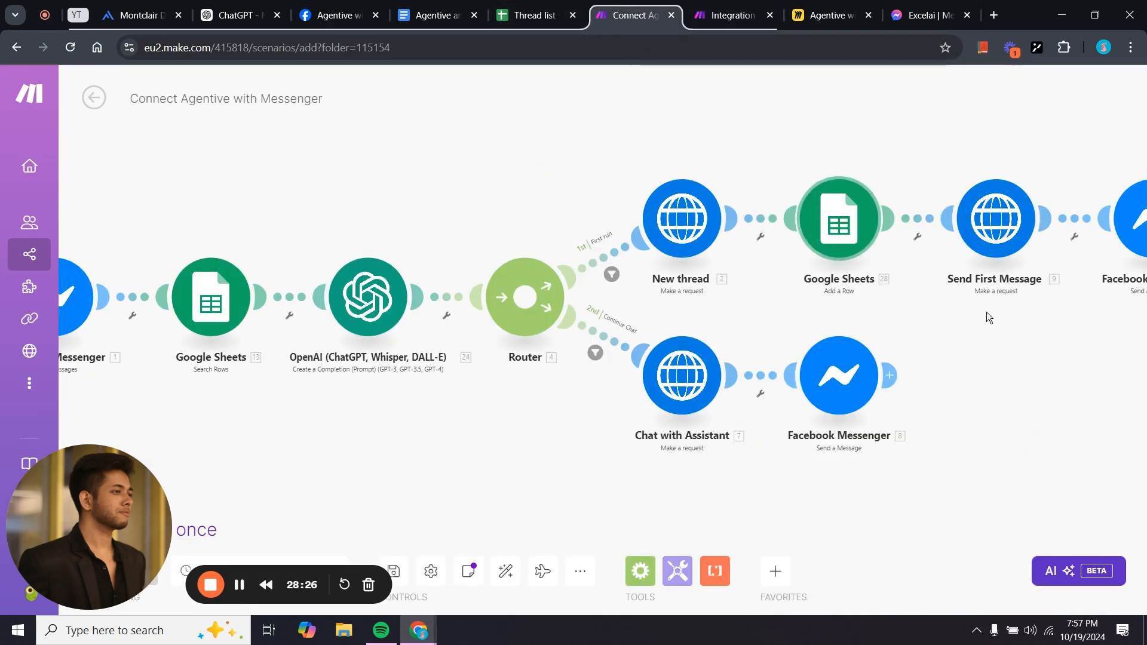
left_click_drag(987, 311, 698, 357)
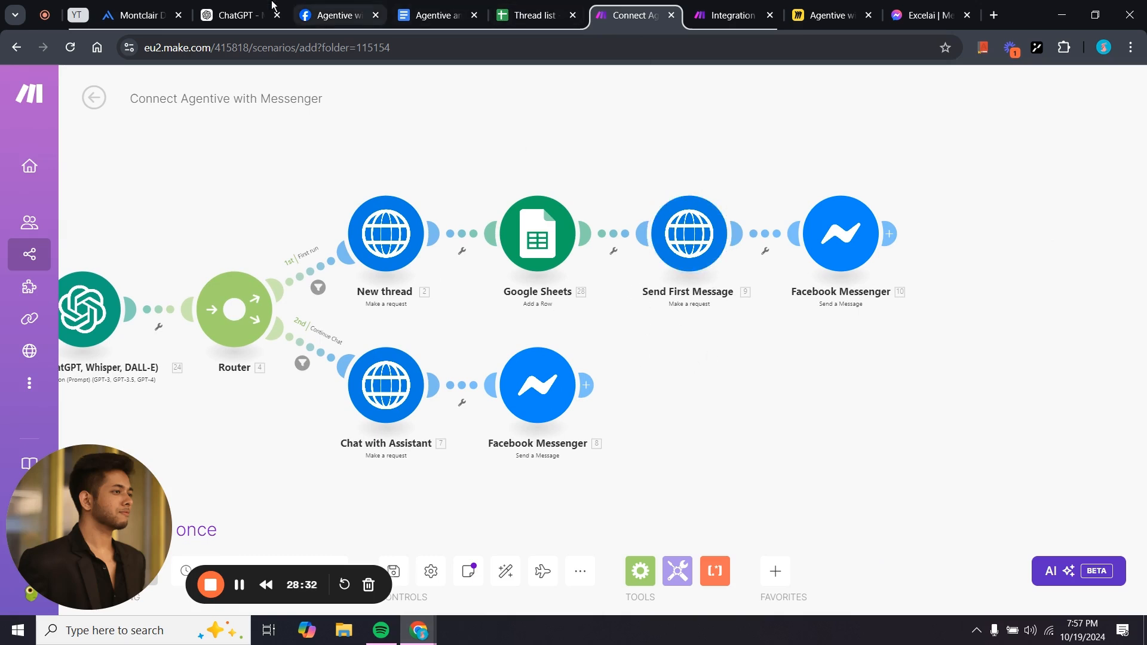
left_click(114, 8)
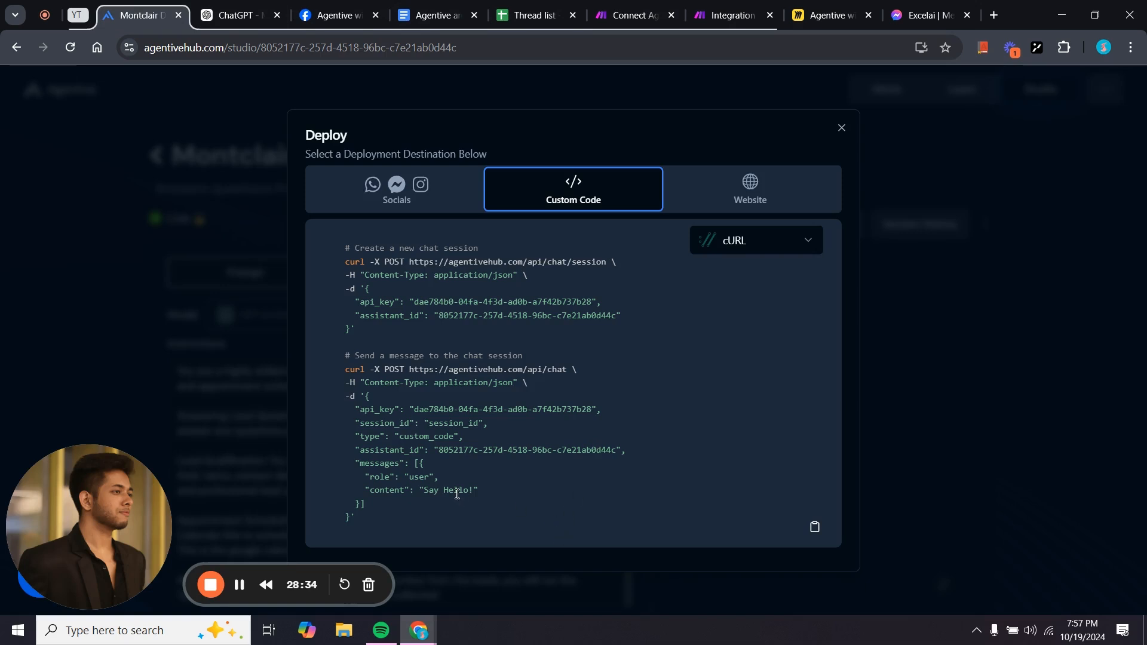
Copy the send-a-message curl command from Agentive Hub's Custom Code deploy tab.
left_click_drag(371, 517, 340, 369)
key("ctrl+c")
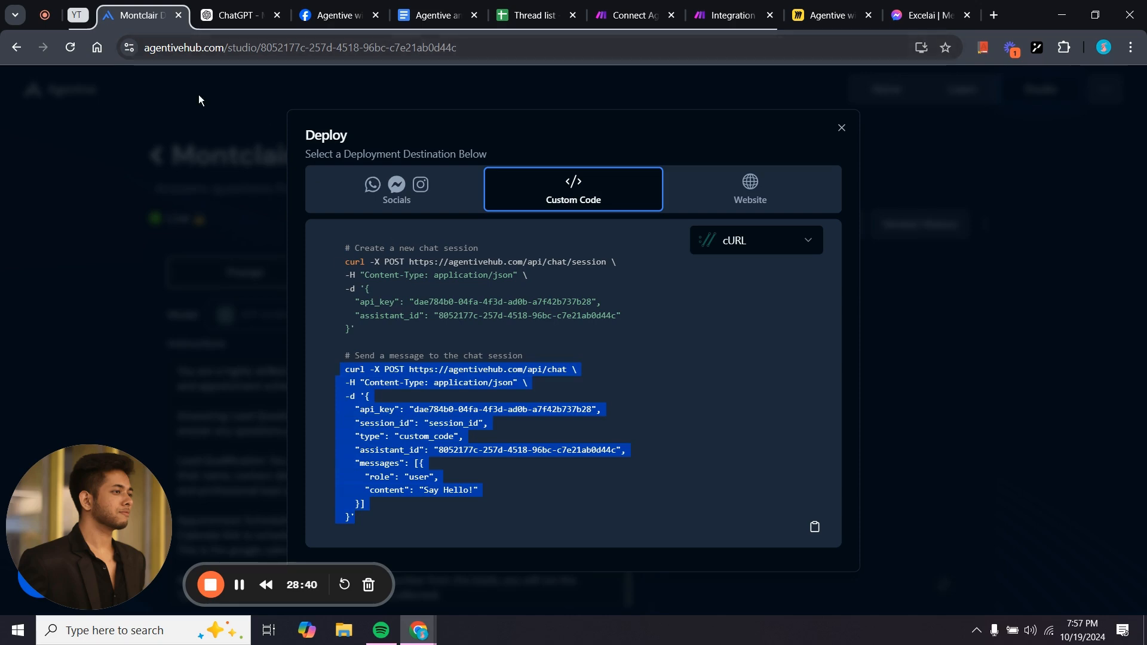
left_click(239, 15)
scroll(466, 445, "down", 10)
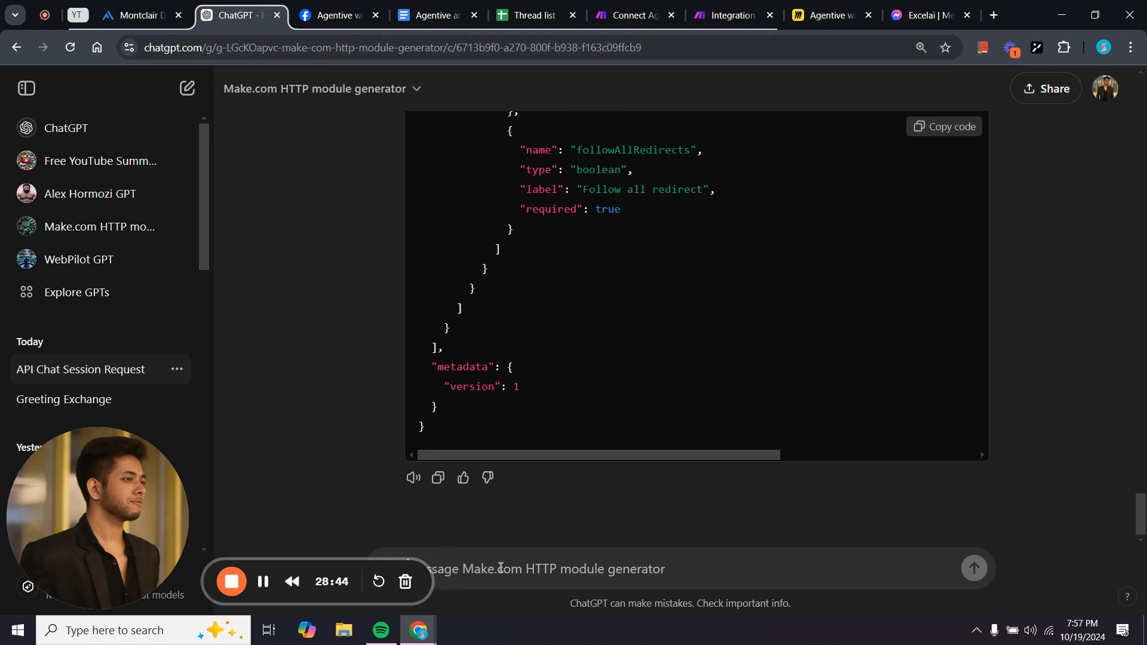
Convert the send-message curl into Make HTTP module JSON in ChatGPT, name it, and copy it.
left_click(501, 568)
key("ctrl+v")
key("Return")
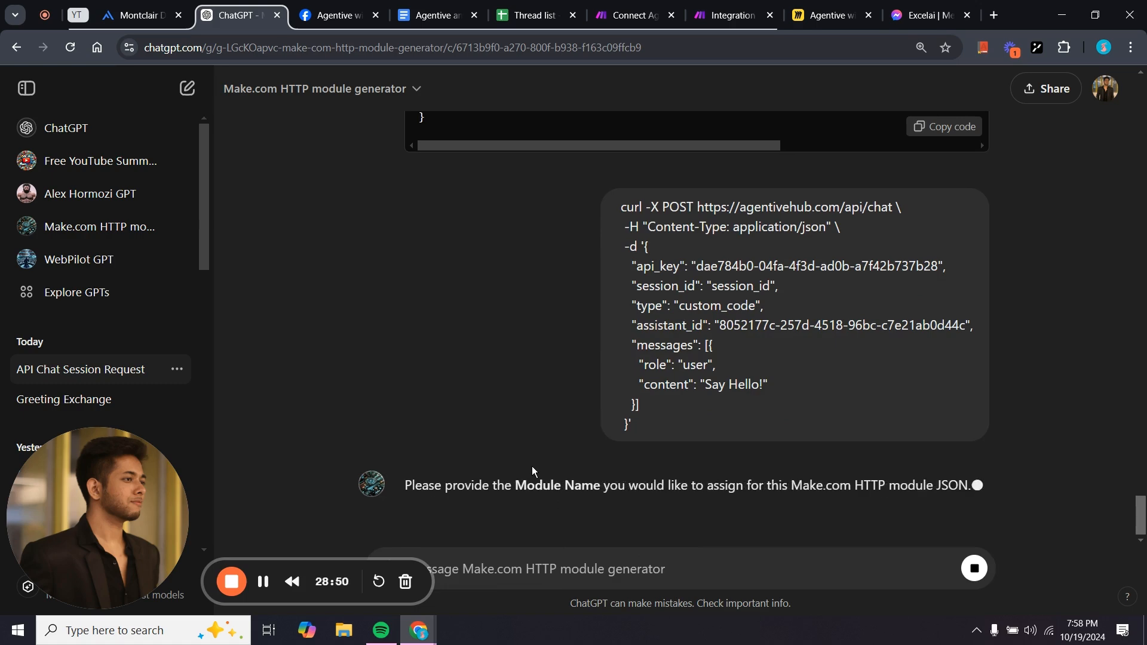
scroll(532, 470, "up", 10)
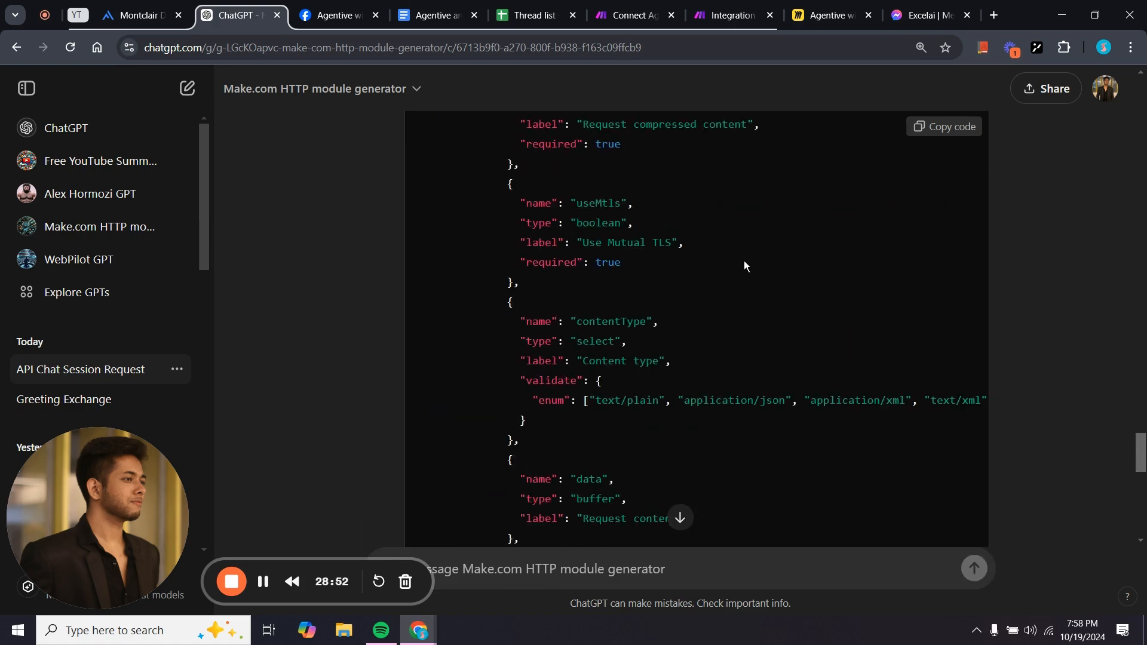
scroll(744, 260, "down", 10)
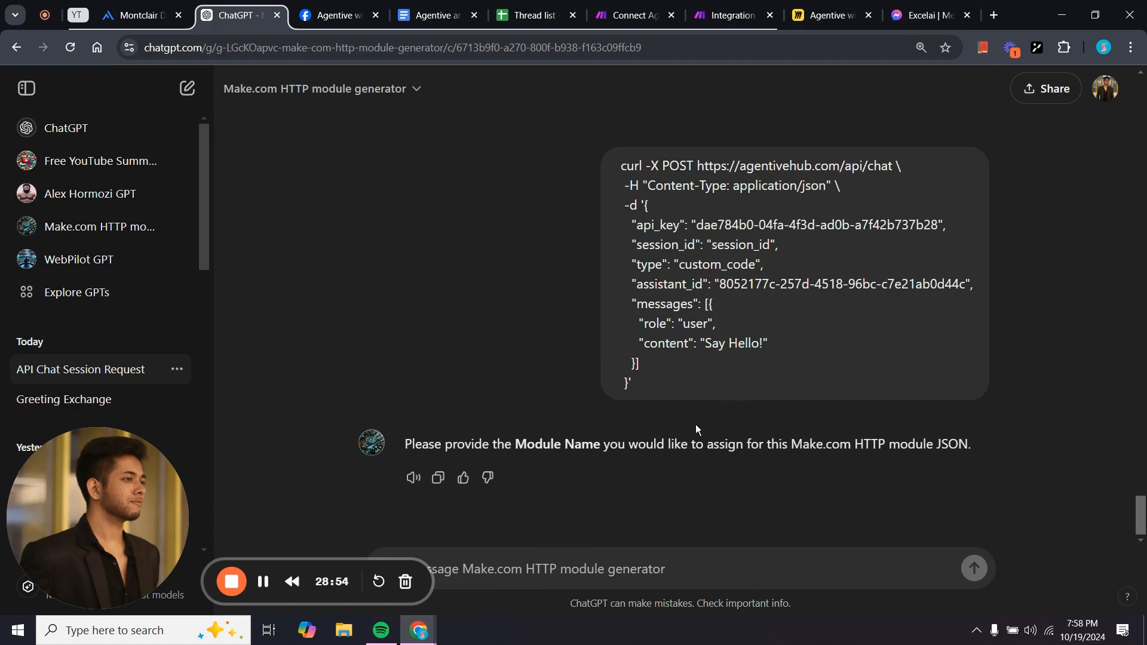
key("ctrl+v")
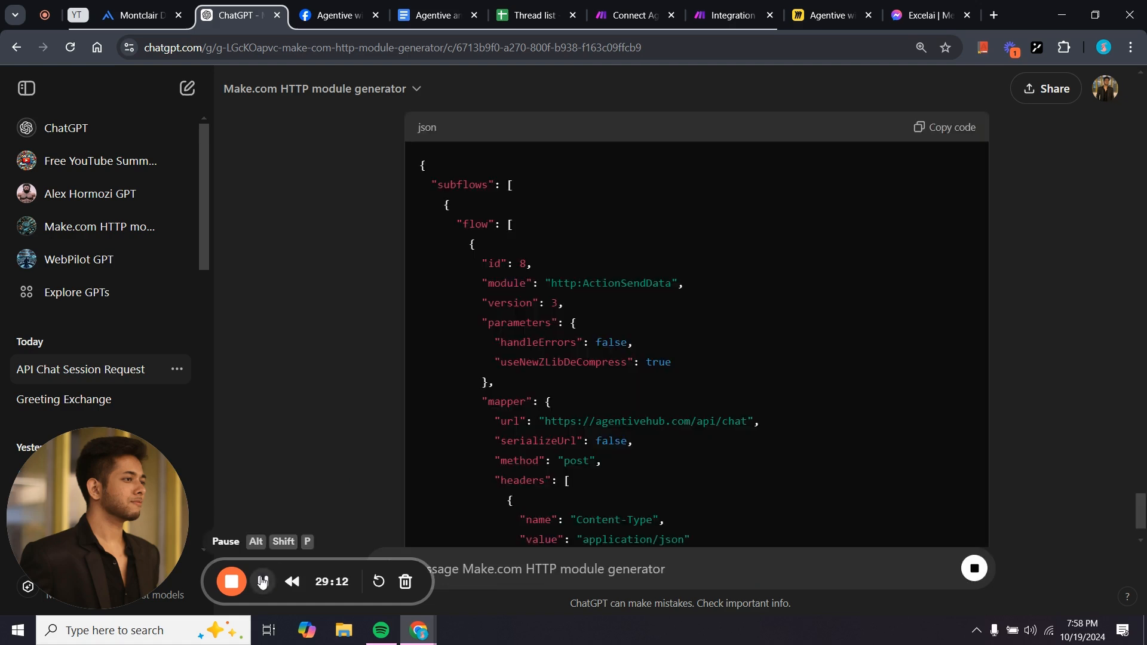
left_click(955, 132)
scroll(645, 267, "up", 5)
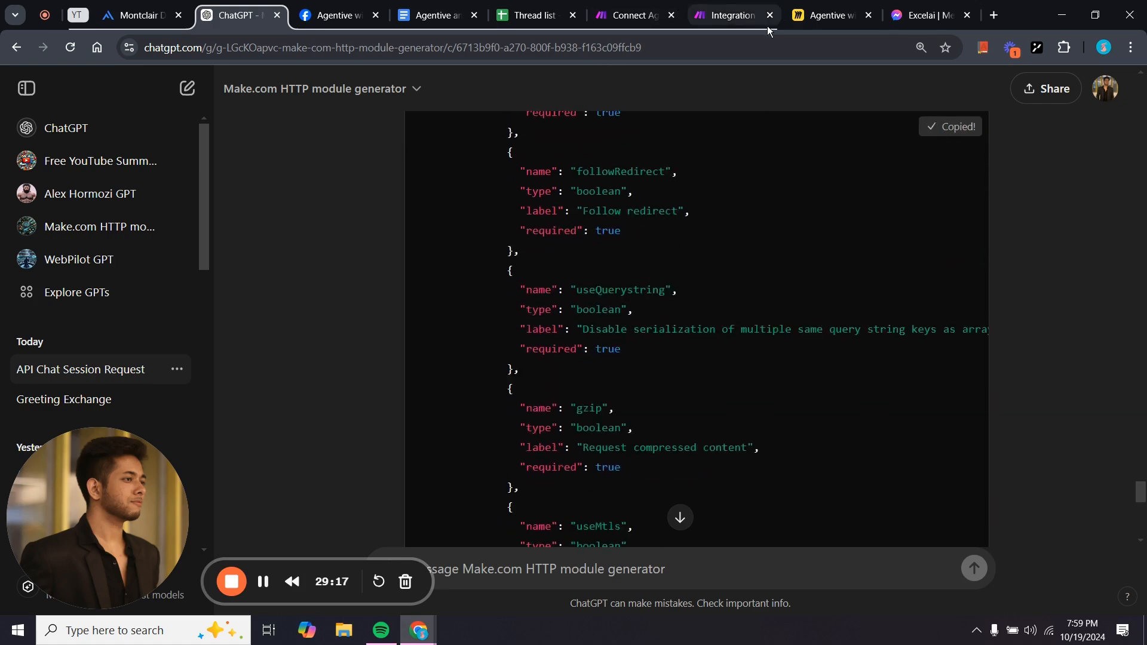
left_click(732, 15)
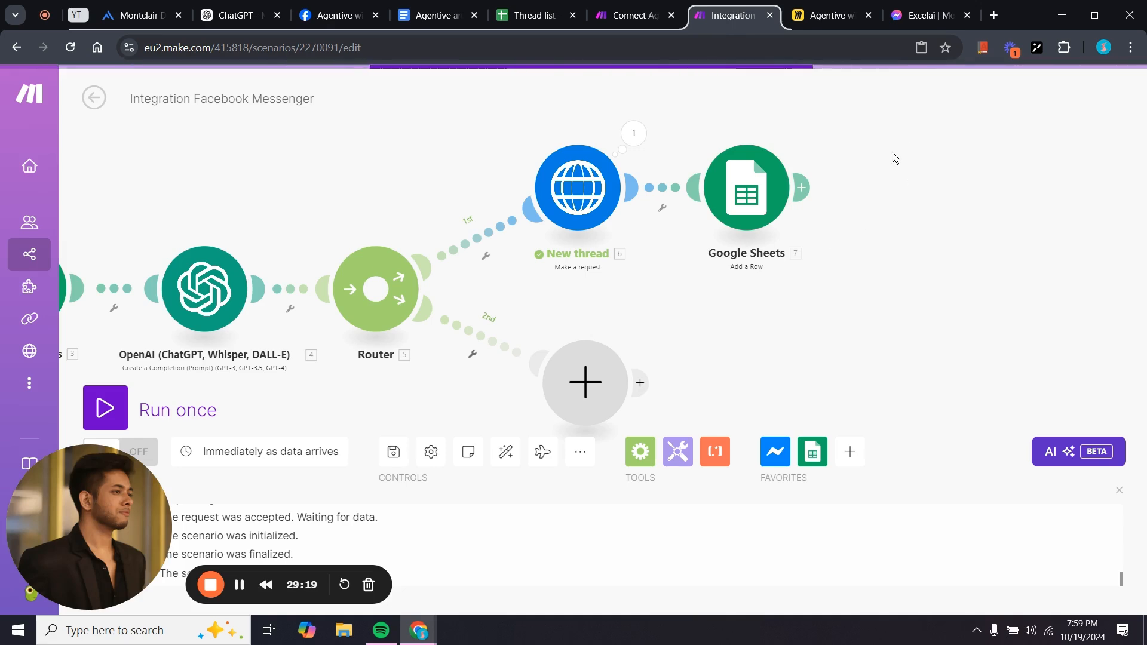
Paste the generated /send Messages module and connect it after Google Sheets.
right_click(885, 171)
left_click(920, 214)
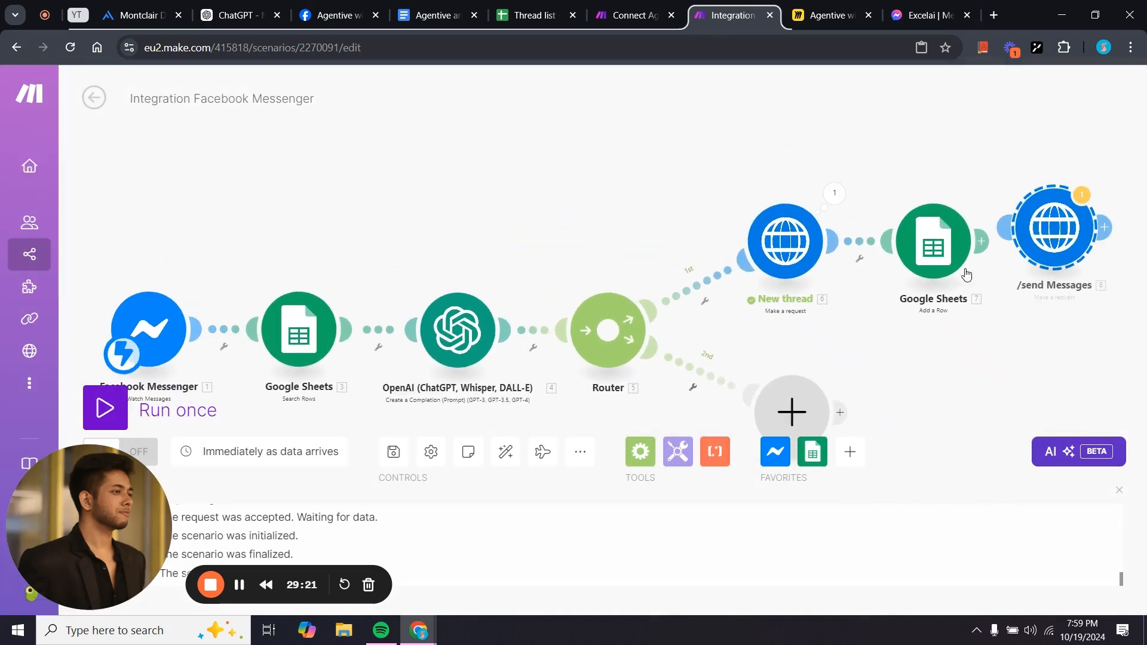
left_click_drag(973, 365, 811, 372)
left_click_drag(903, 254, 950, 267)
left_click(950, 267)
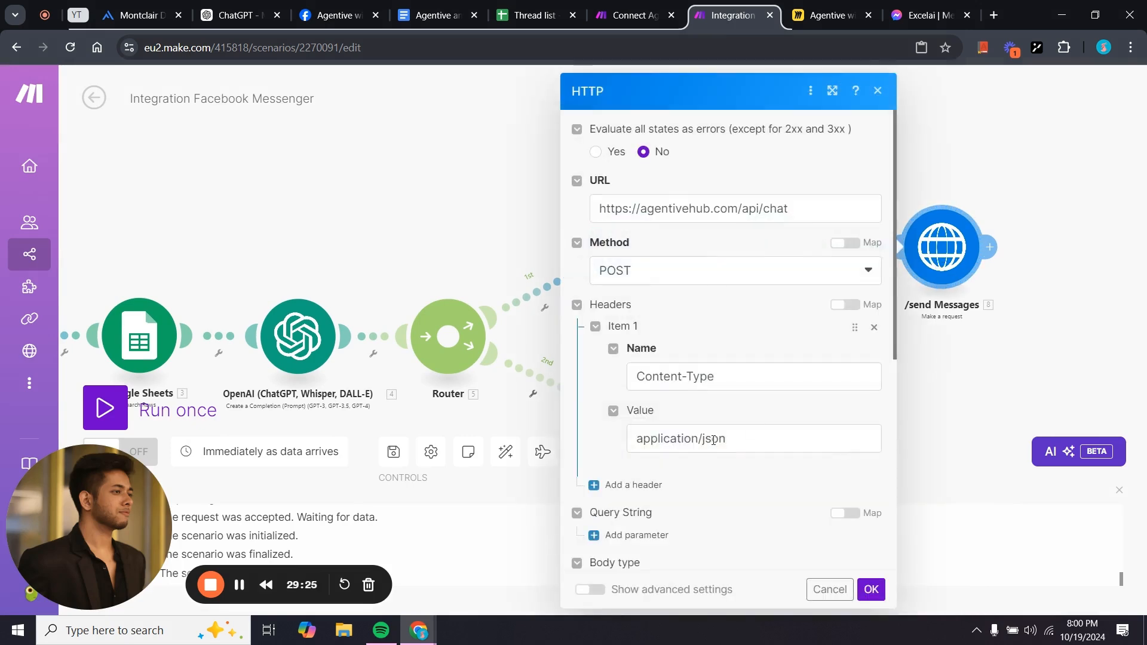
left_click(909, 415)
Rename the /send Messages module to 'send Messages'.
right_click(941, 245)
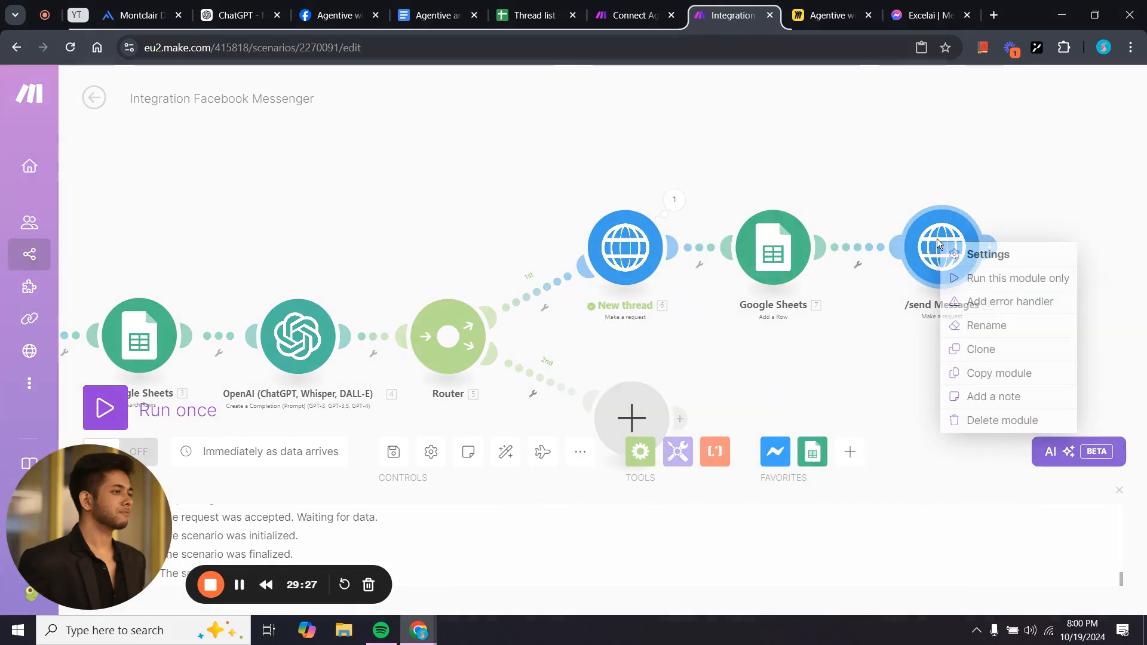
left_click(978, 331)
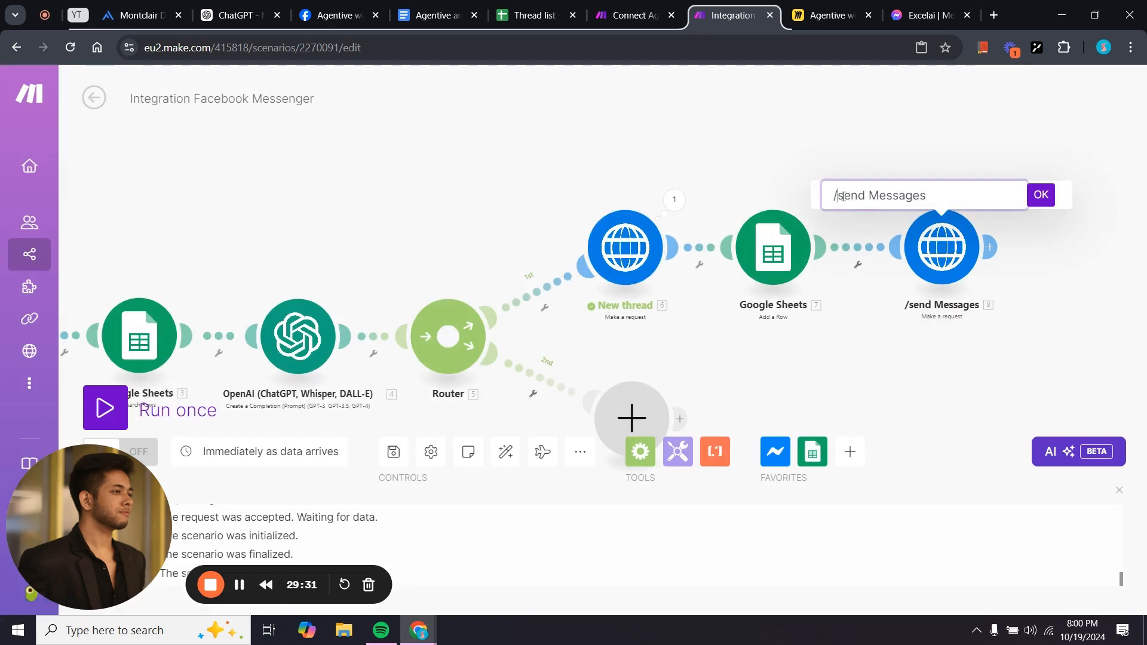
key("BackSpace")
key("Return")
left_click_drag(898, 353, 622, 305)
scroll(736, 346, "down", 1)
left_click(714, 206)
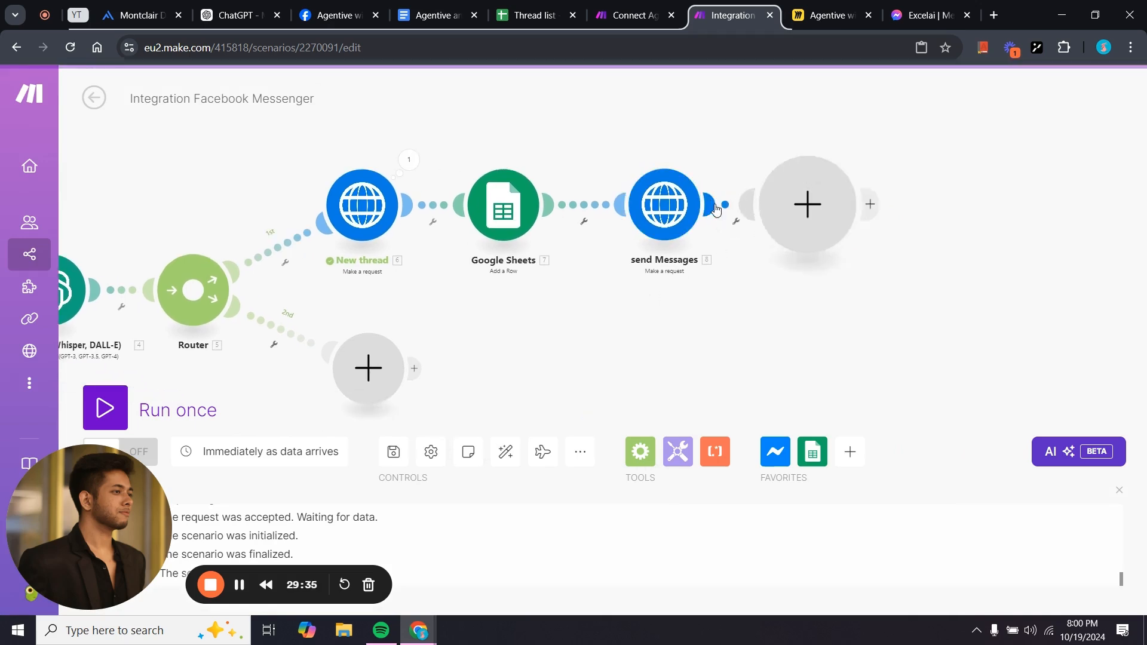
left_click(892, 353)
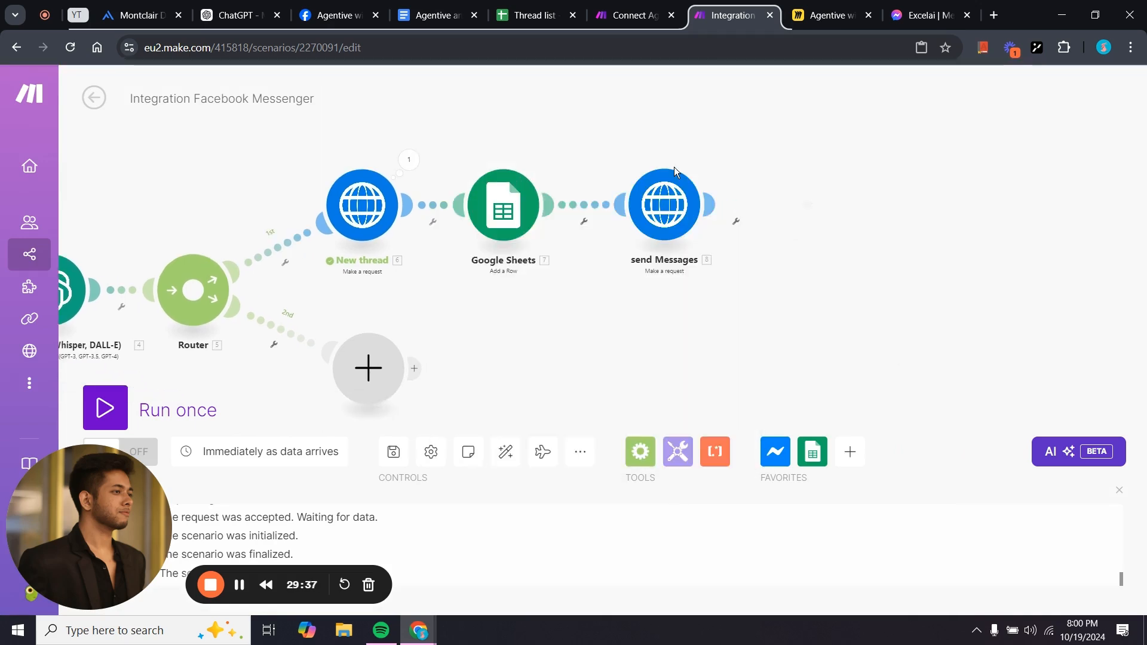
Copy the Facebook Messenger module from the reference scenario and attach it after send Messages.
left_click(633, 15)
right_click(853, 223)
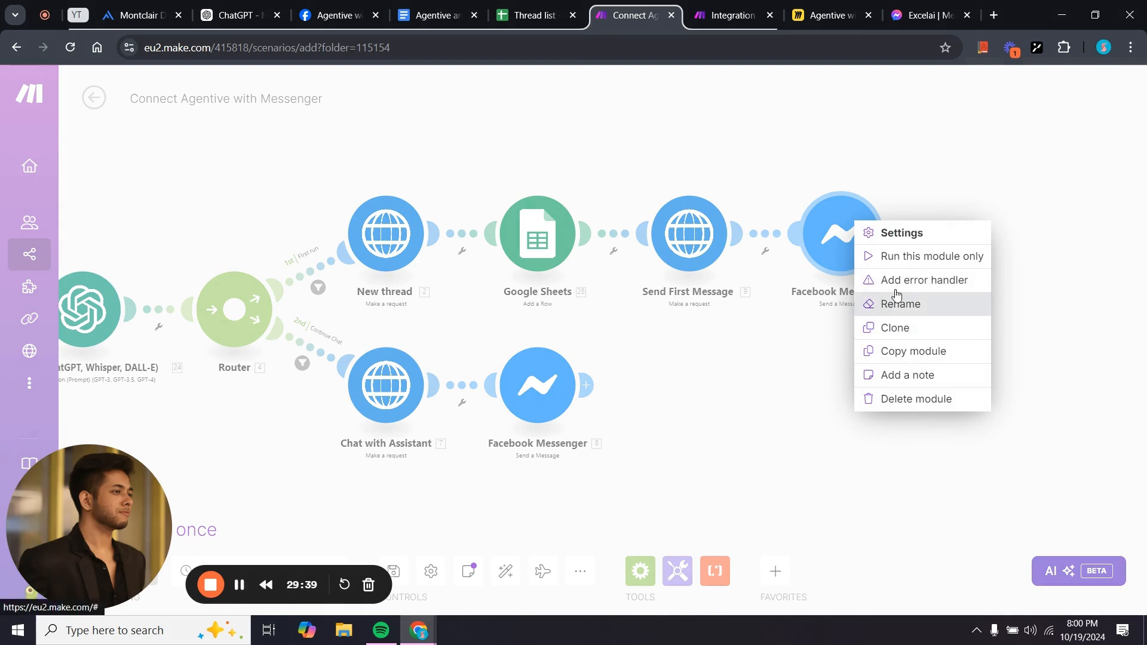
left_click(917, 351)
left_click(732, 15)
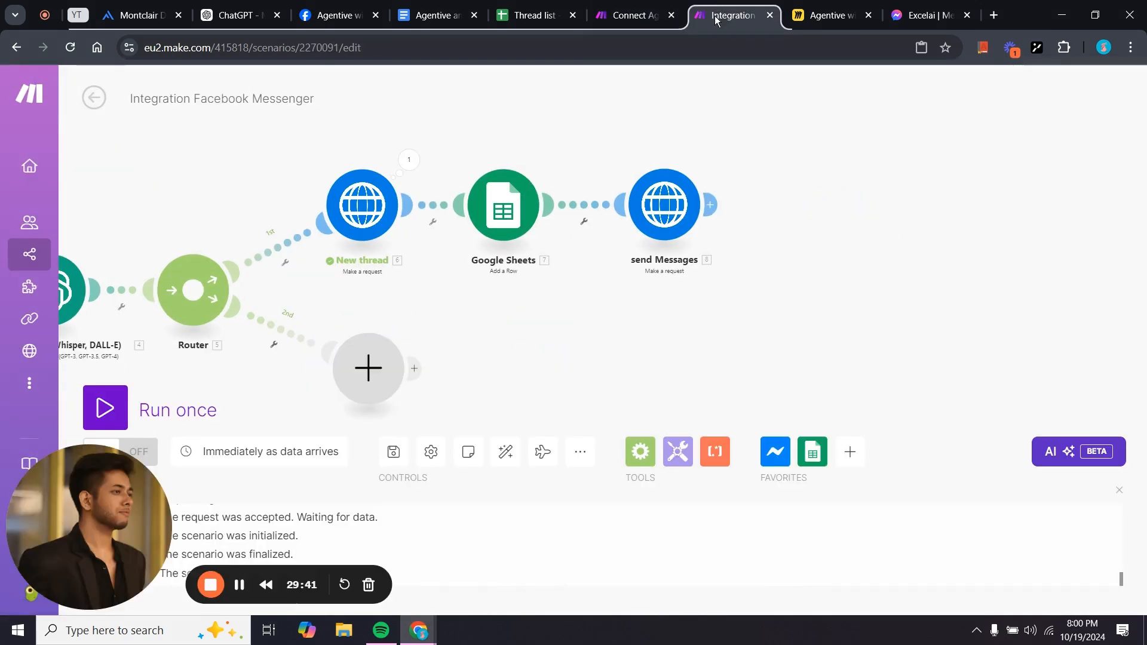
right_click(777, 202)
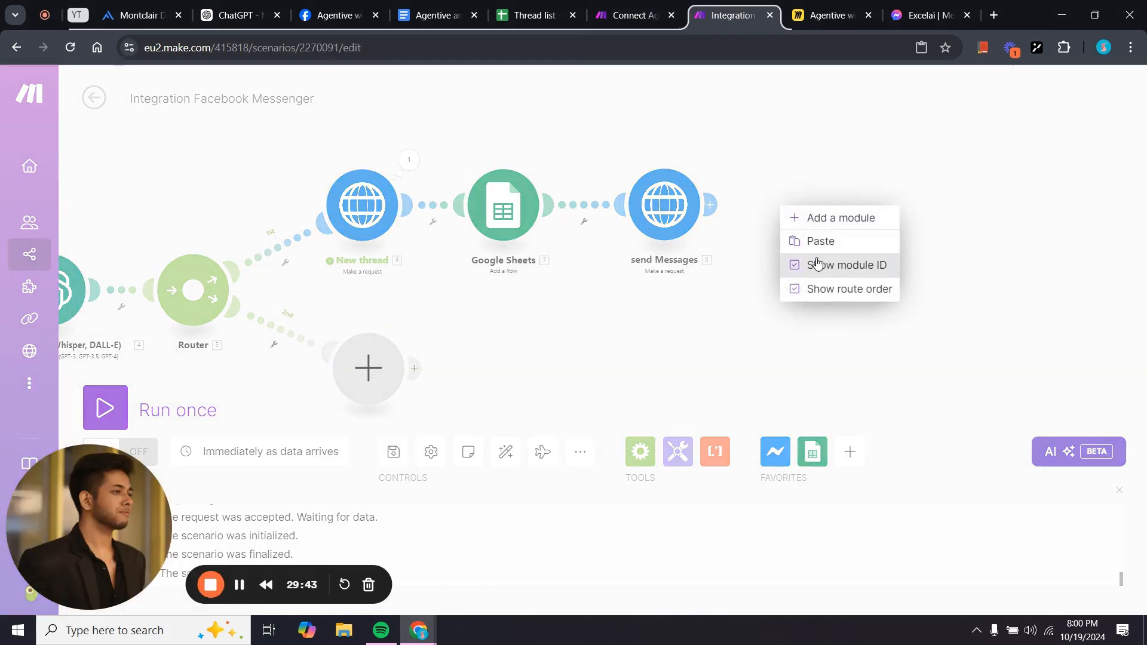
left_click(795, 237)
left_click_drag(1031, 366, 818, 364)
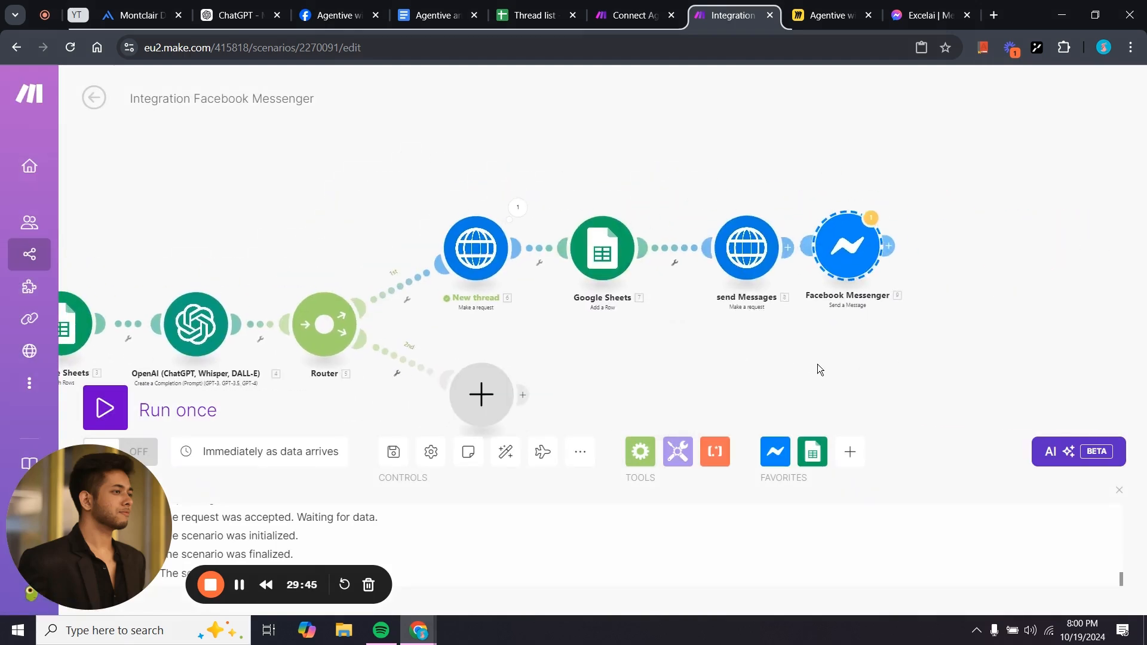
scroll(817, 364, "up", 3)
left_click_drag(868, 190, 863, 190)
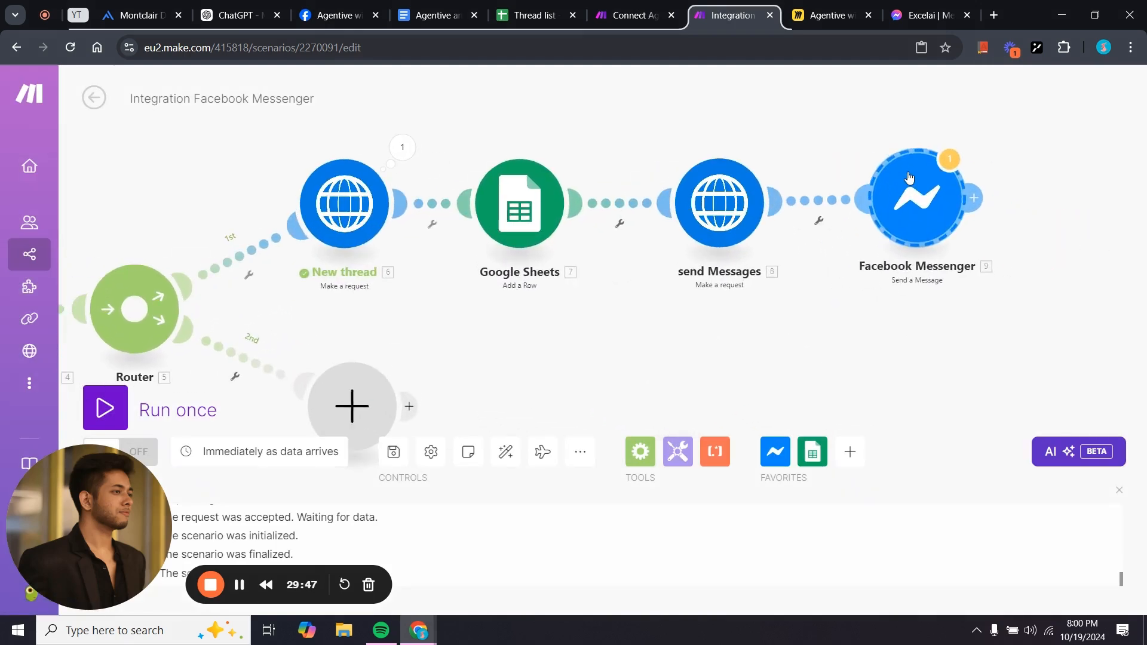
Start a new Facebook Messenger connection with the default name, leaving Access Token empty for now.
left_click(891, 203)
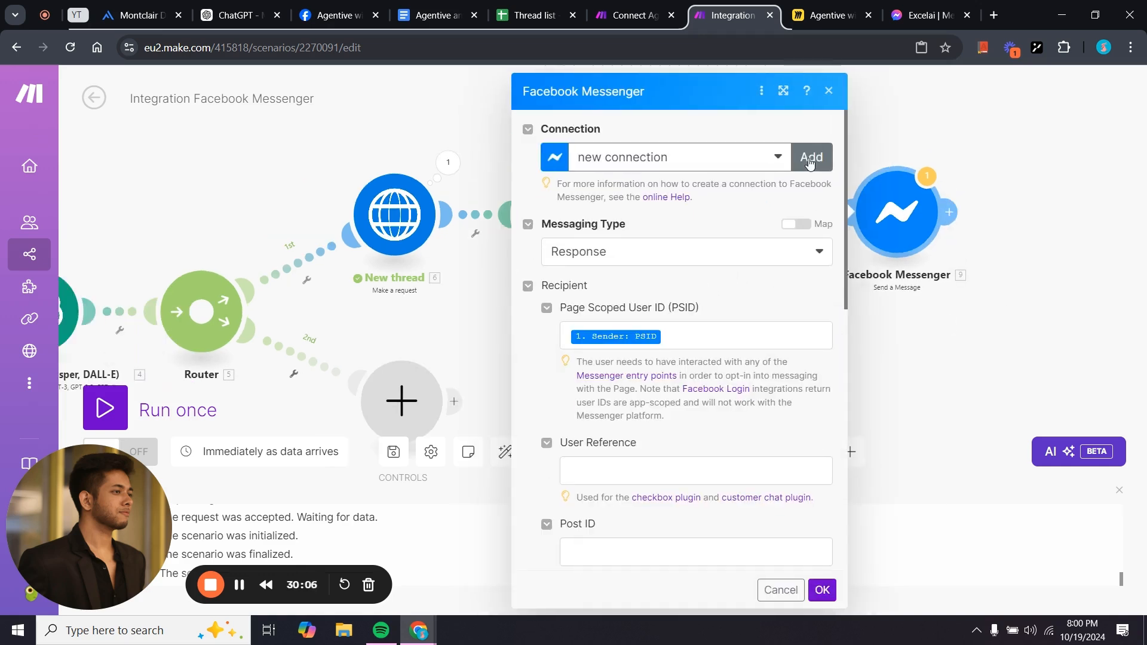
left_click(810, 161)
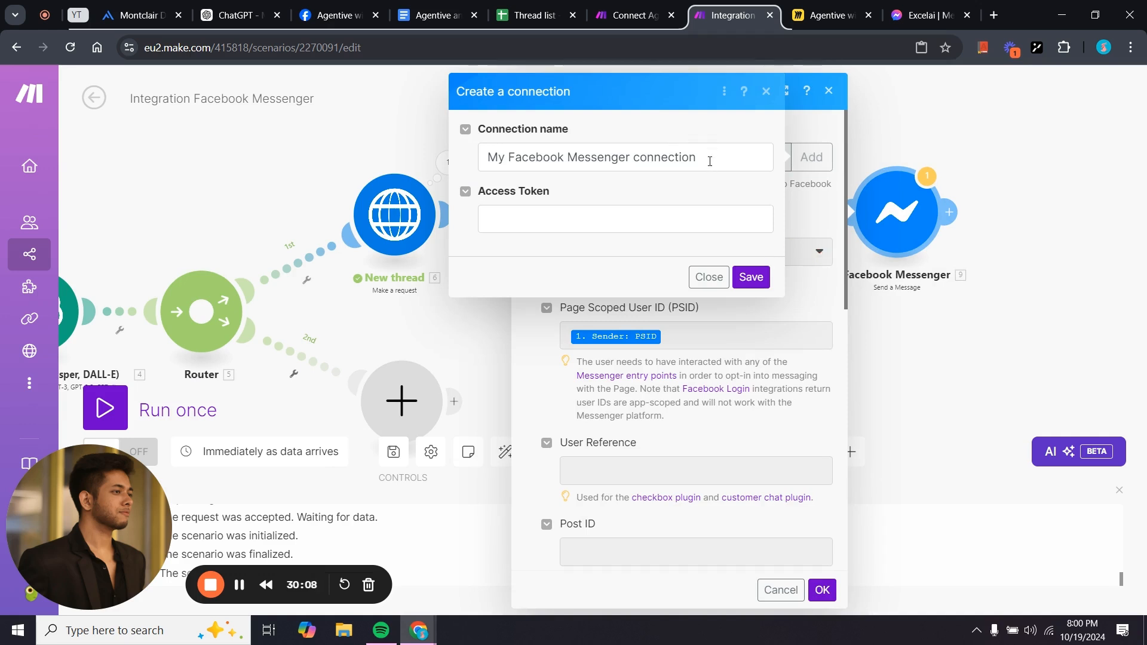
left_click(709, 163)
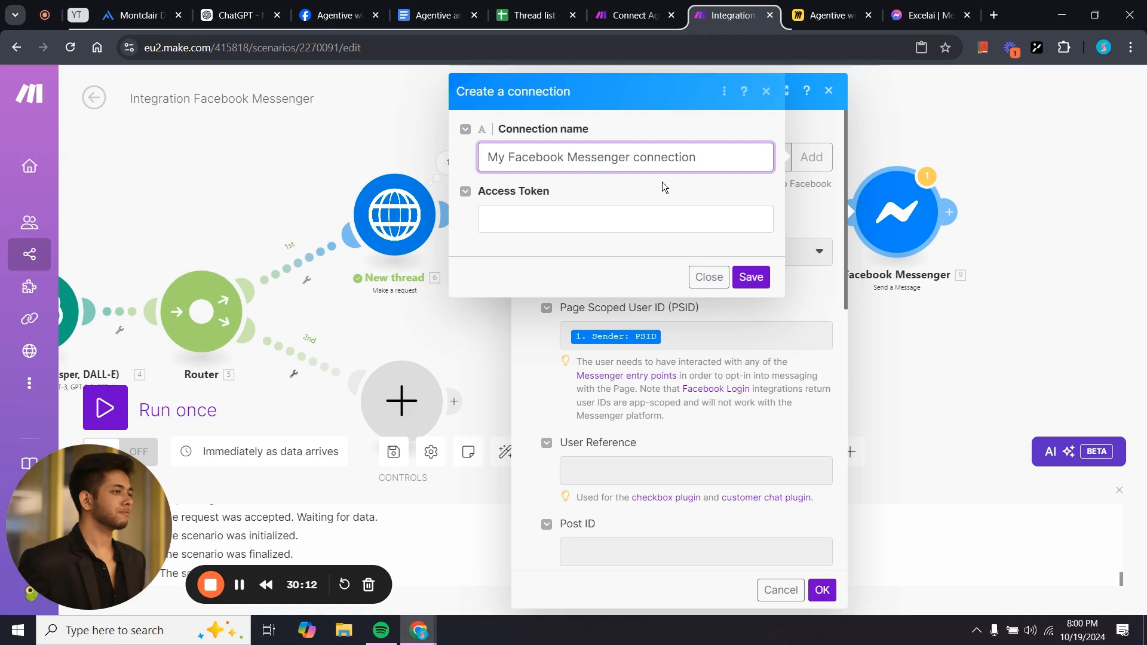
left_click(547, 217)
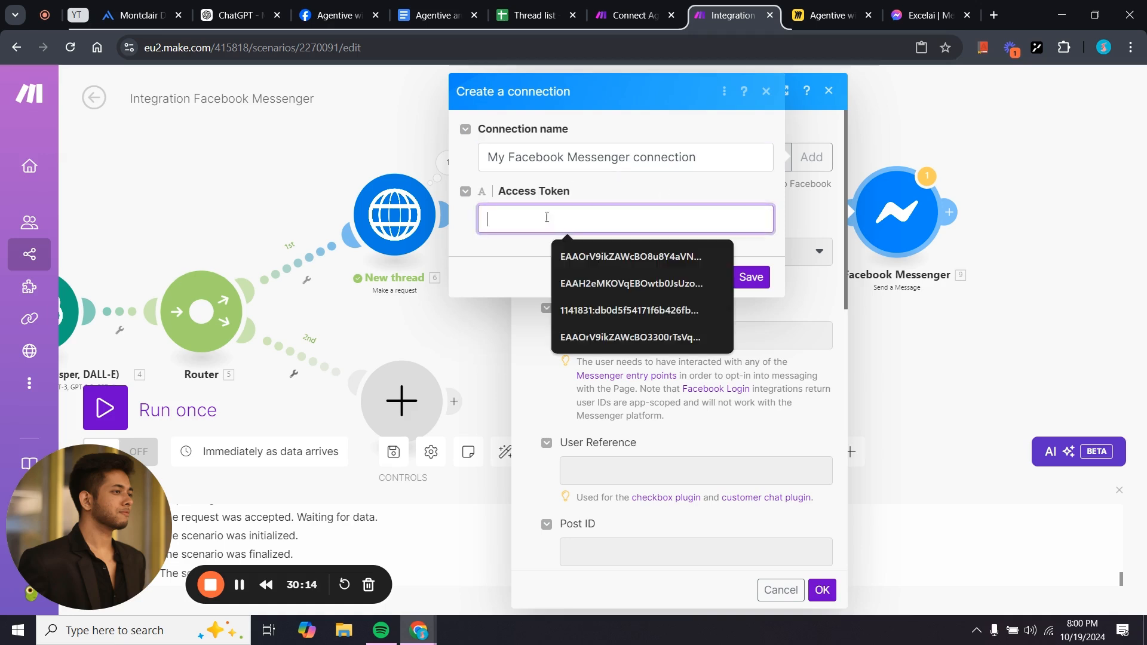
left_click(599, 186)
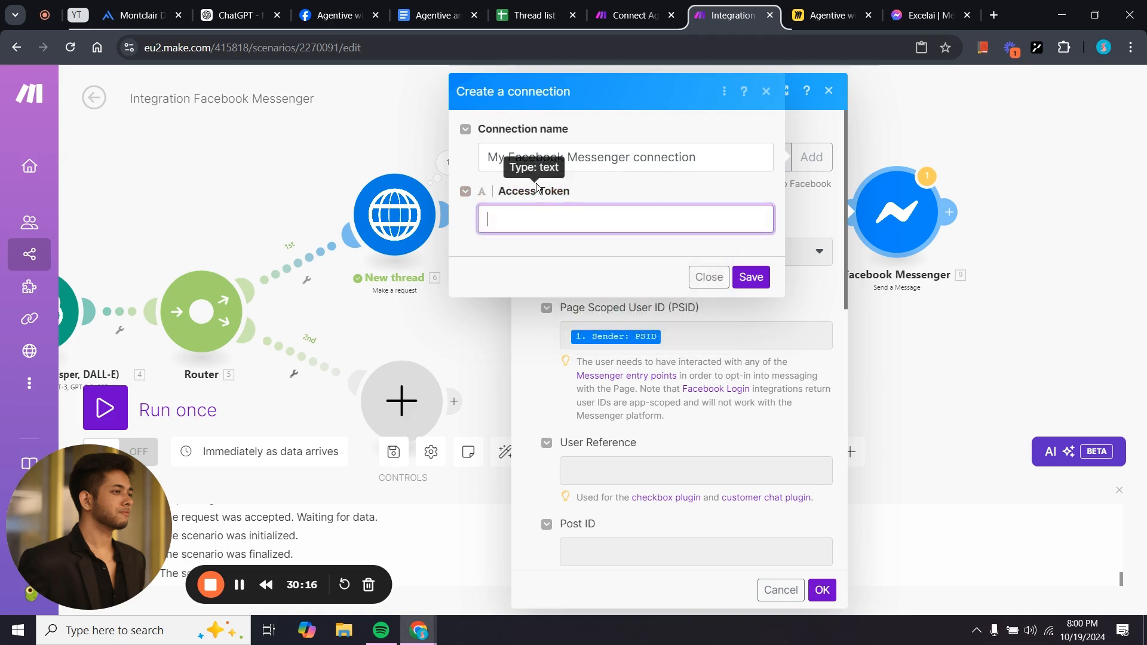
left_click(383, 20)
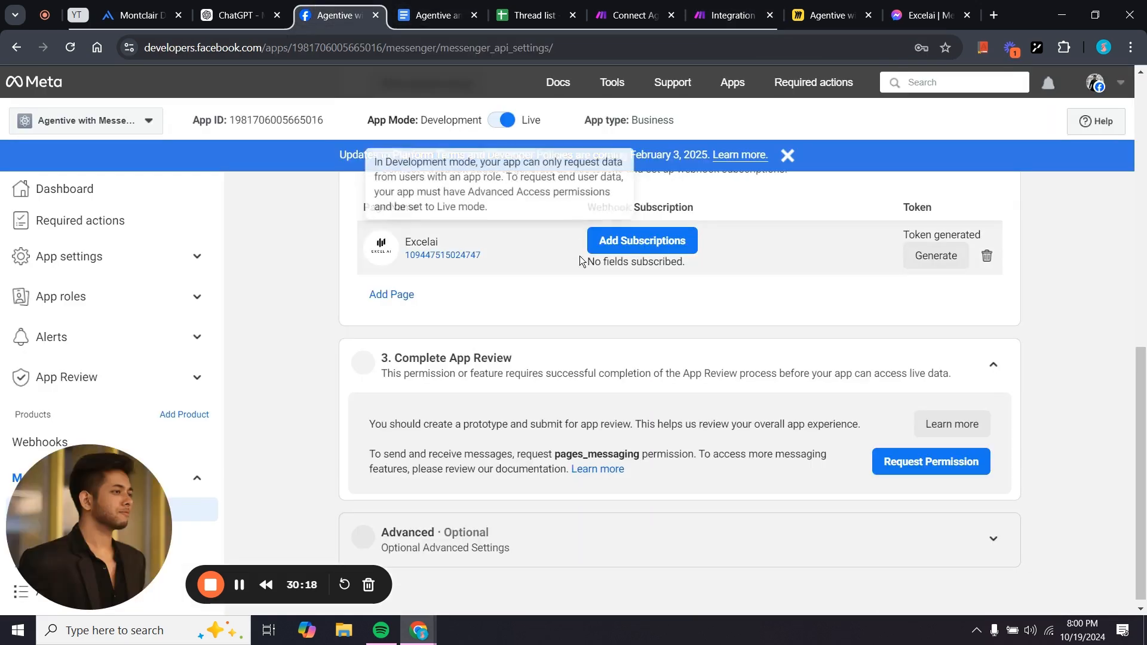
Generate and copy a fresh page access token for the Excelai page in Meta's Messenger API settings.
scroll(586, 335, "up", 7)
scroll(734, 486, "down", 4)
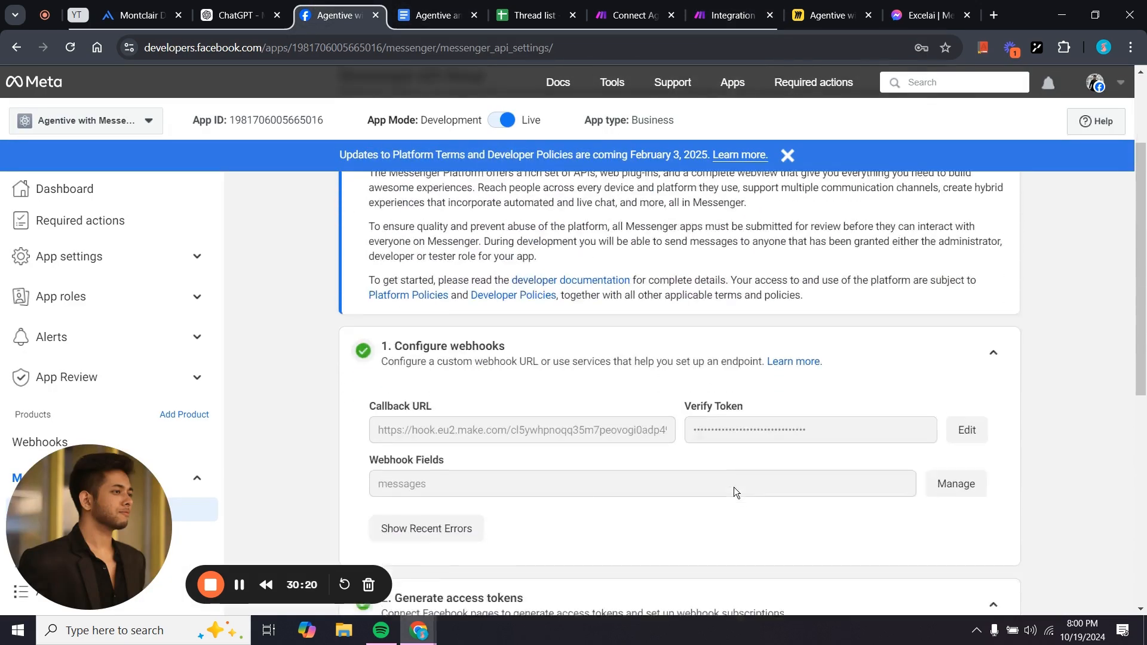
scroll(734, 487, "down", 3)
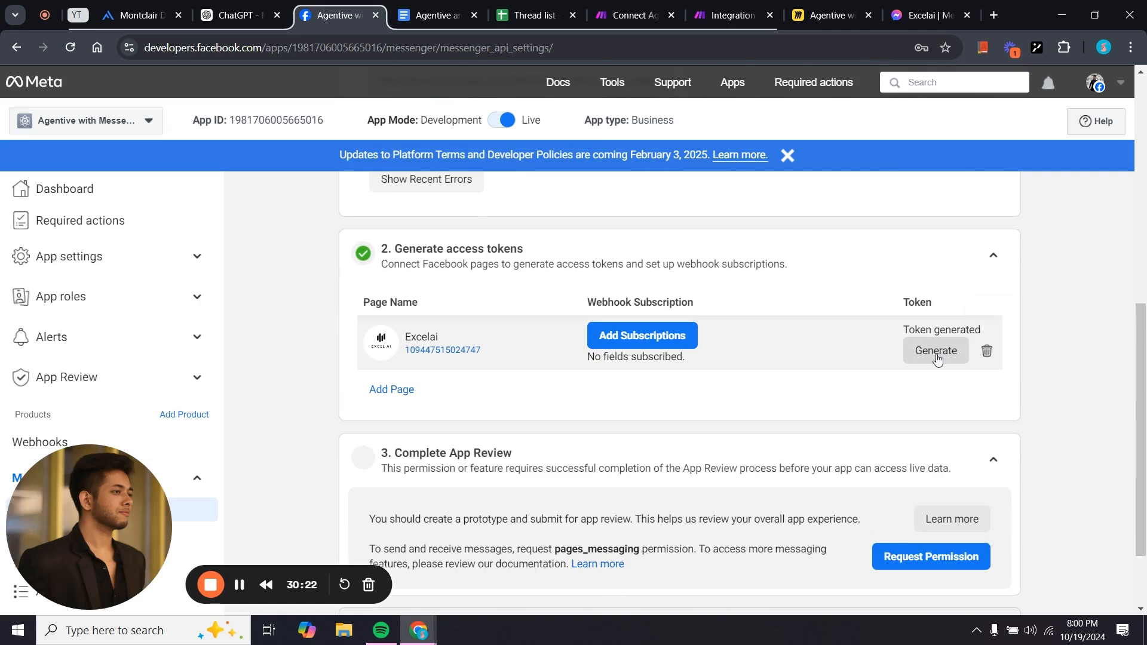
left_click(936, 353)
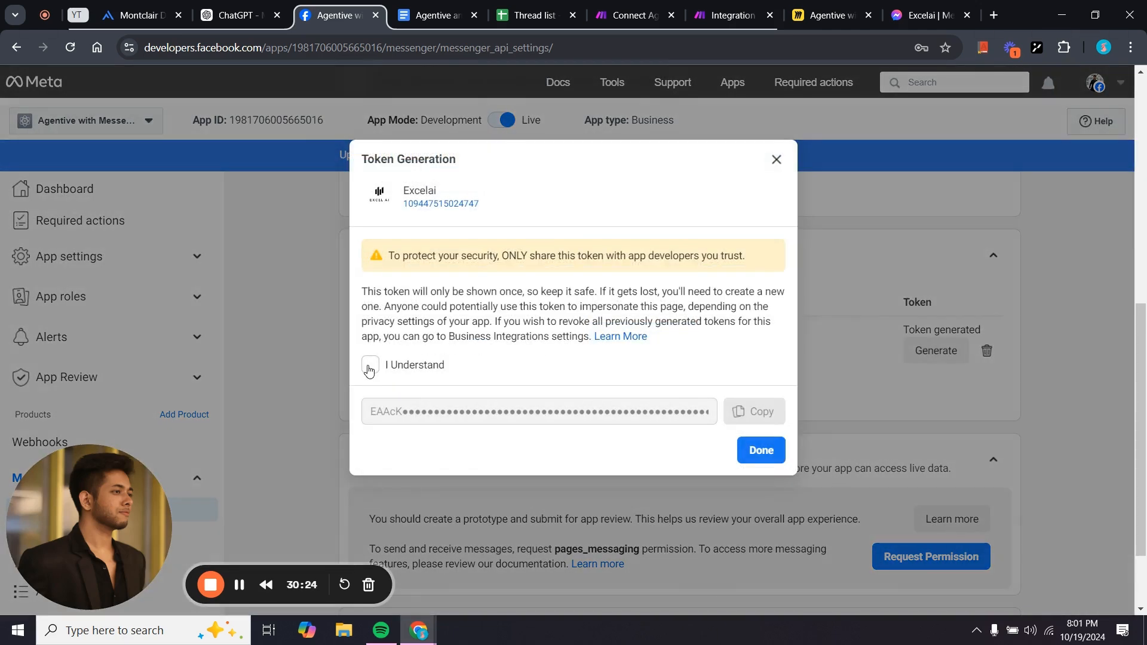
left_click(369, 366)
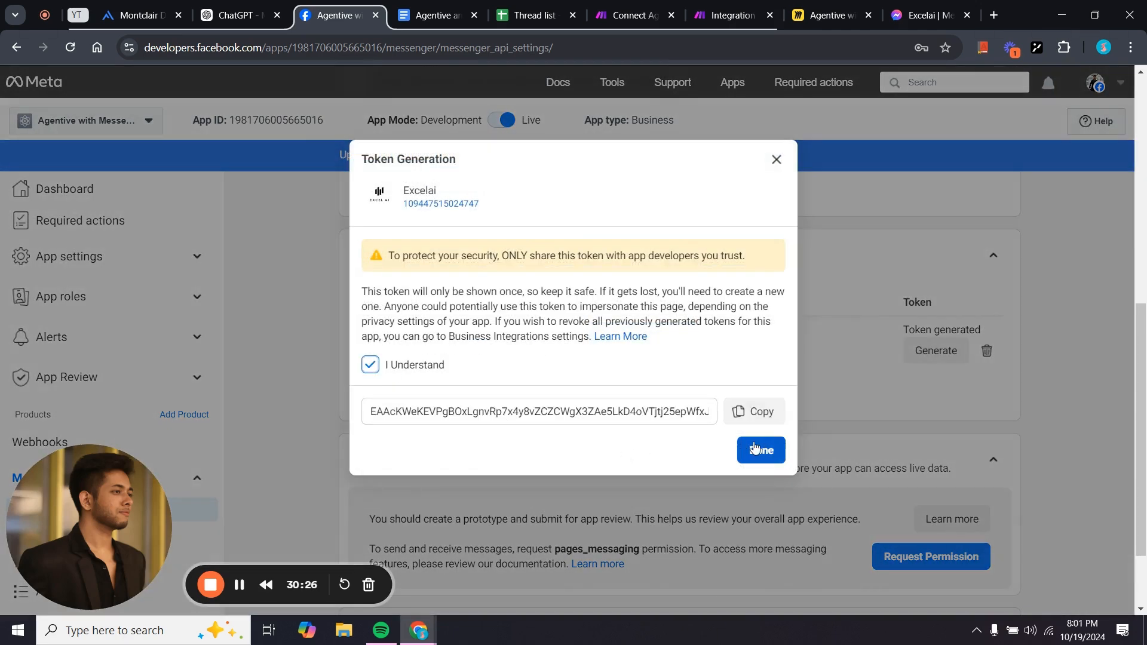
left_click(744, 411)
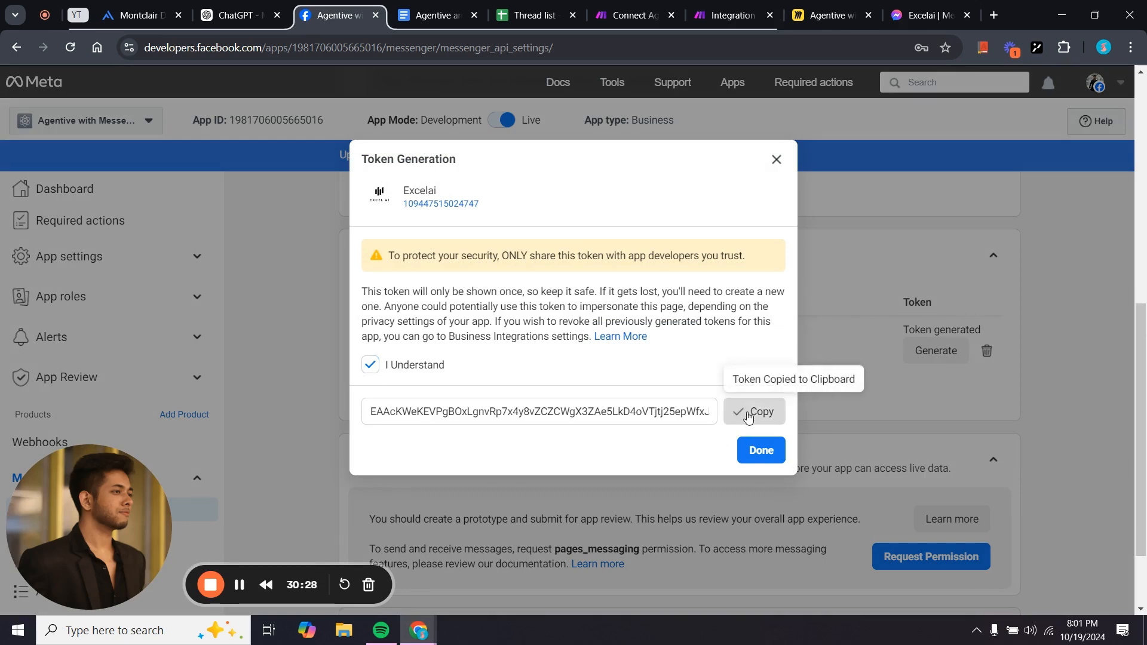
left_click(760, 451)
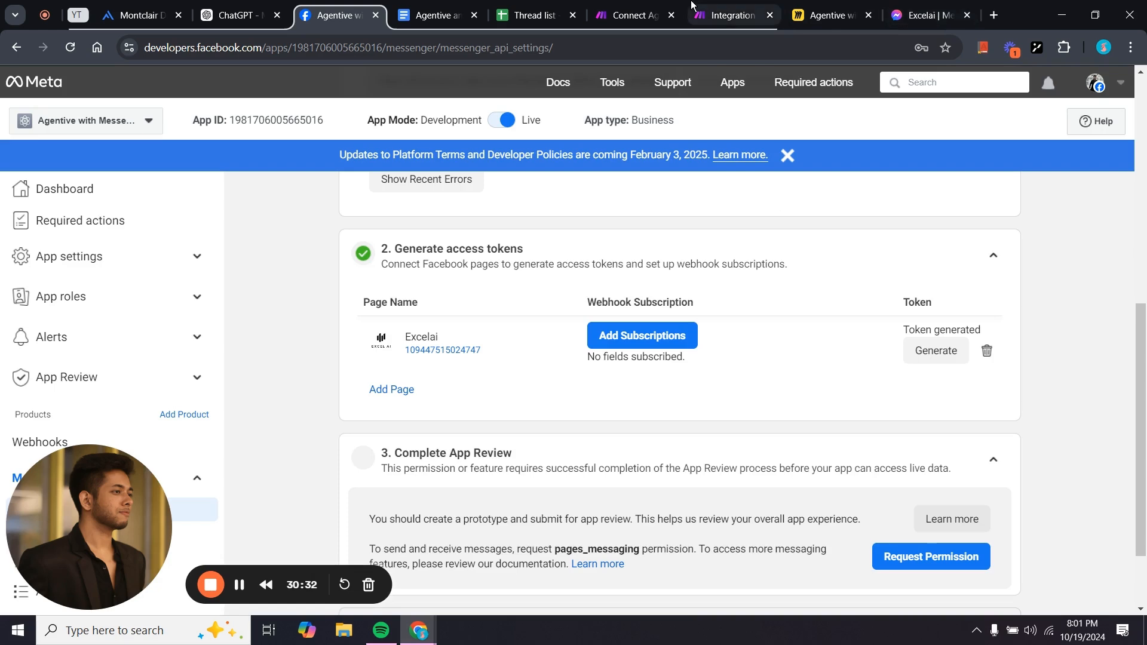
left_click(708, 12)
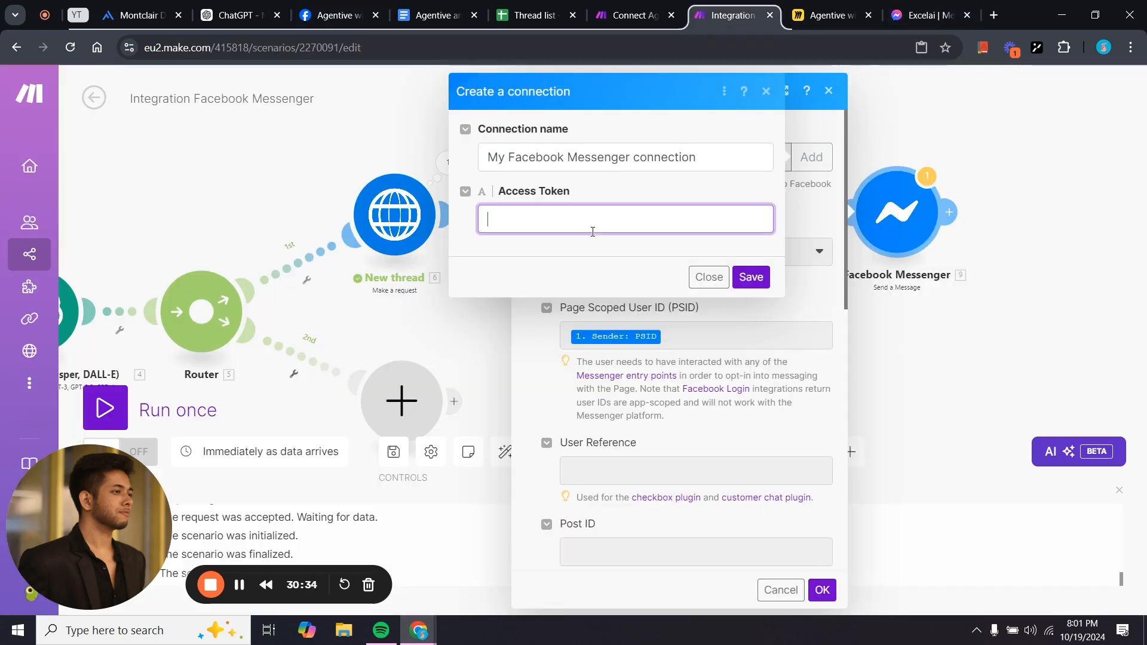
Paste the new page access token and save the Facebook Messenger connection.
left_click(575, 220)
key("ctrl+v")
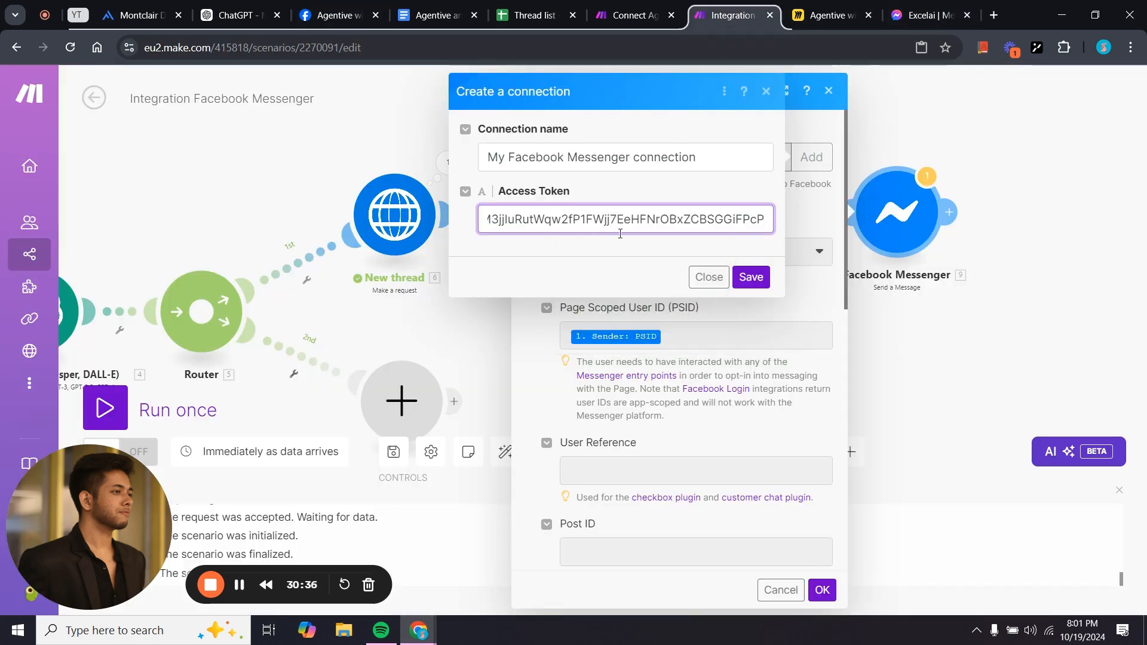
scroll(531, 206, "left", 3)
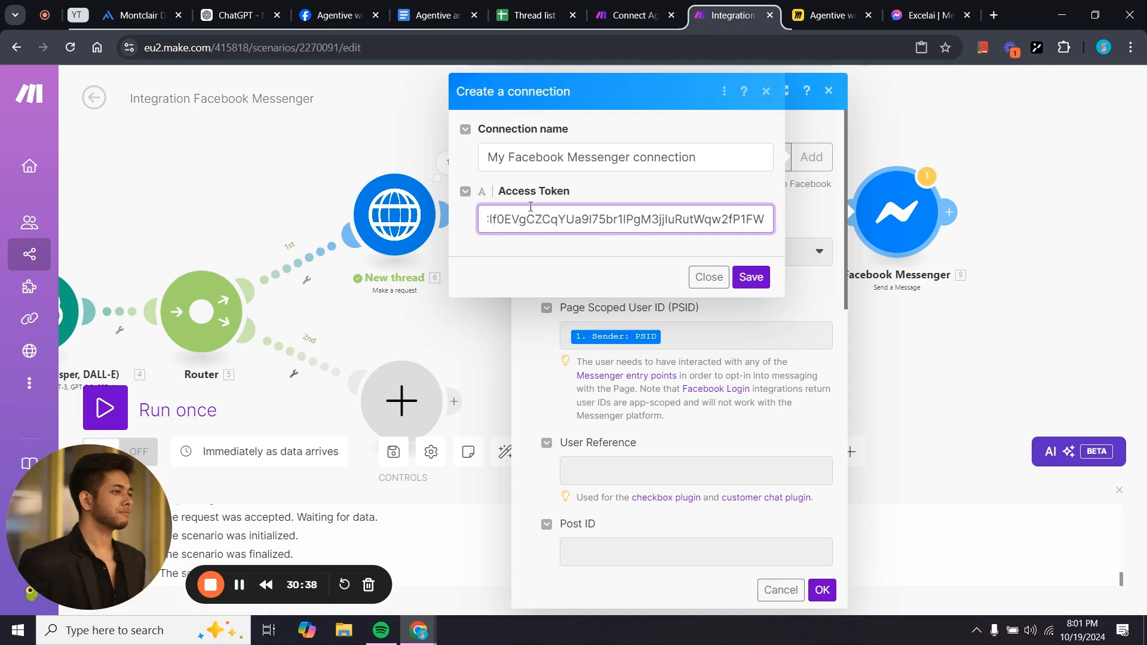
left_click(751, 277)
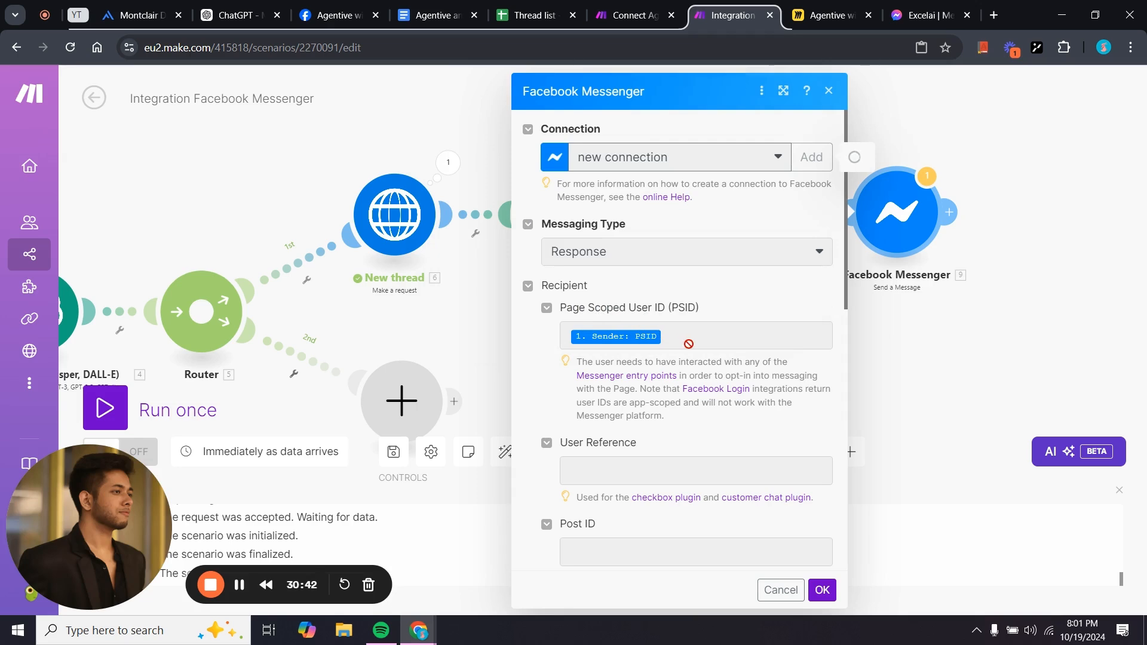
Review the Messenger reply Text field's 9.data.content mapping.
left_click_drag(360, 313, 794, 314)
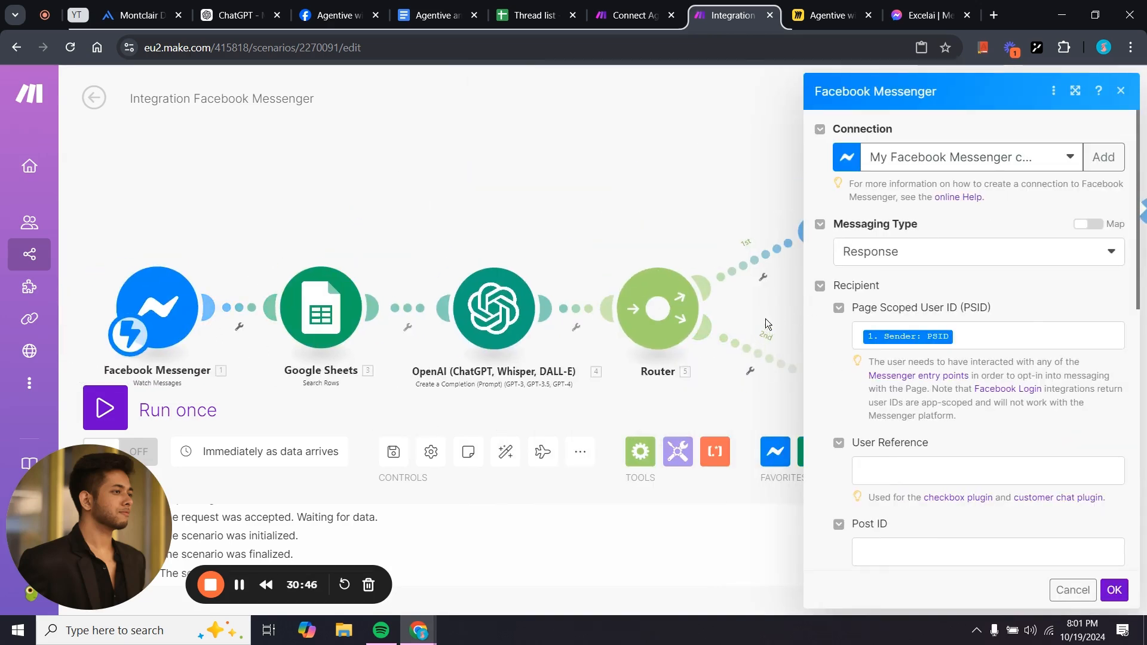
left_click_drag(611, 260, 264, 152)
scroll(658, 351, "down", 10)
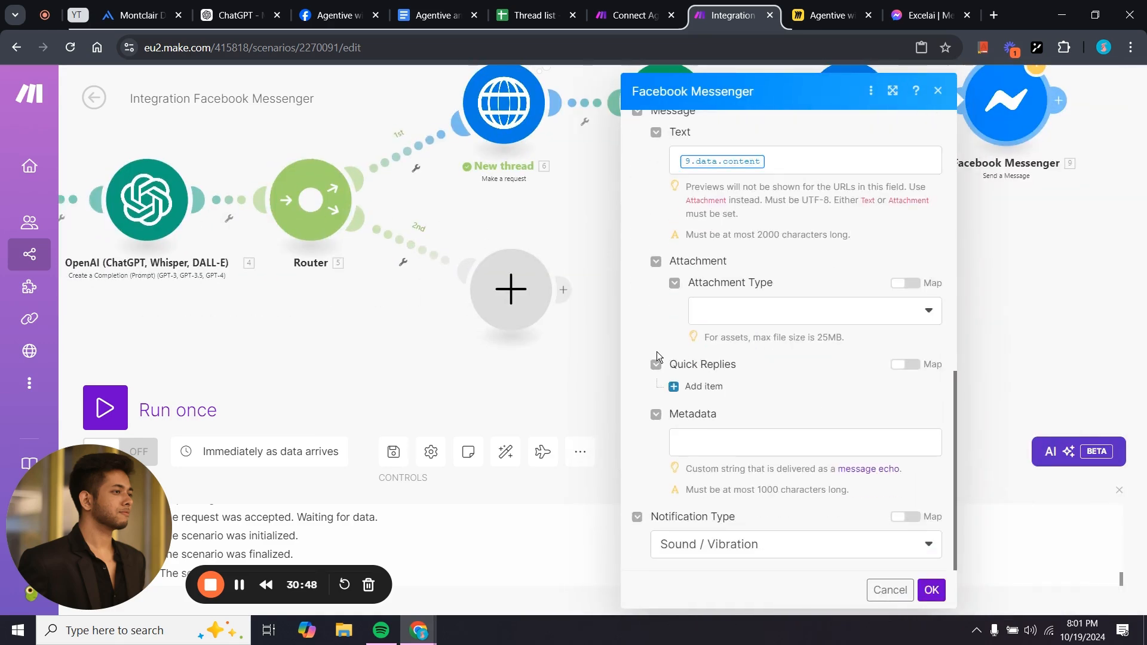
scroll(747, 447, "up", 4)
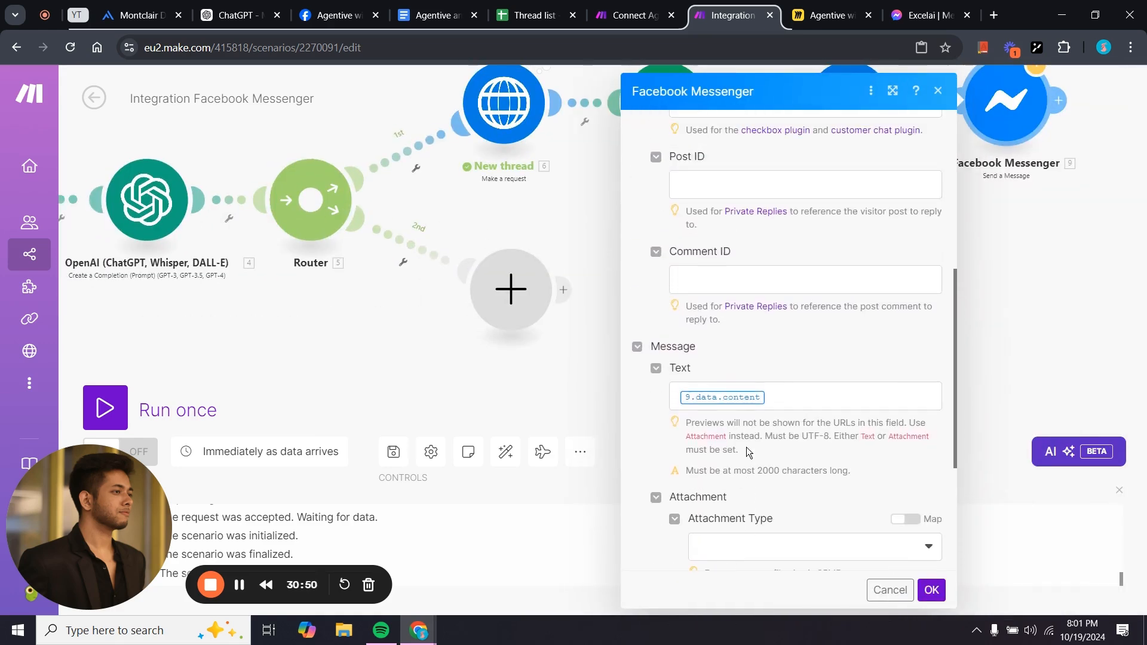
left_click(778, 386)
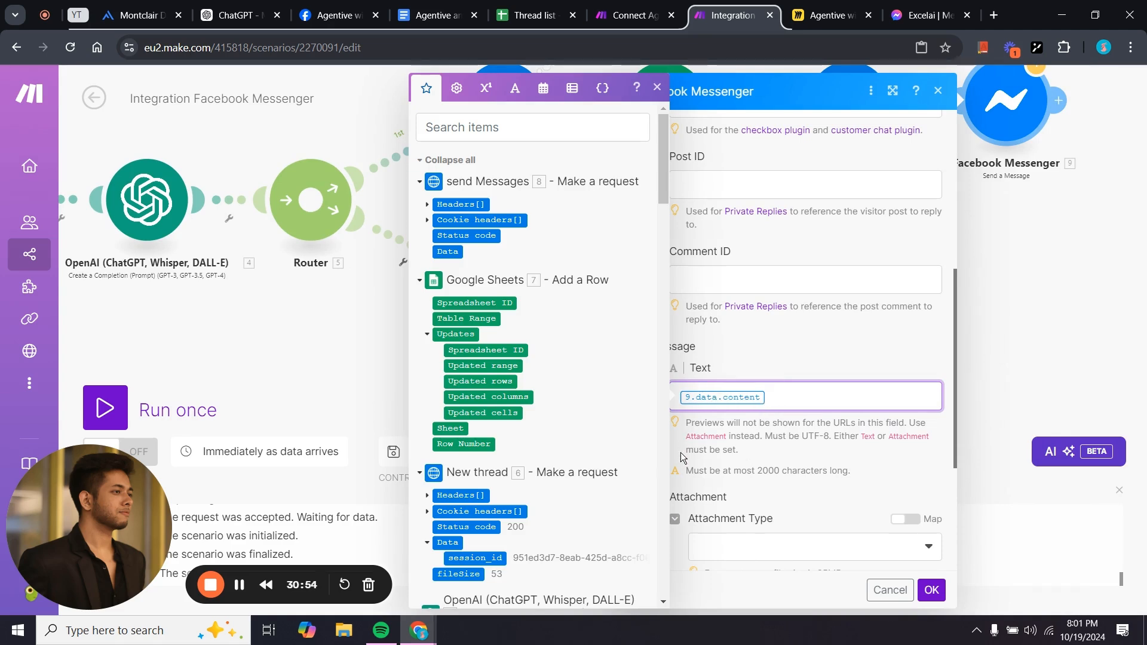
scroll(565, 480, "down", 10)
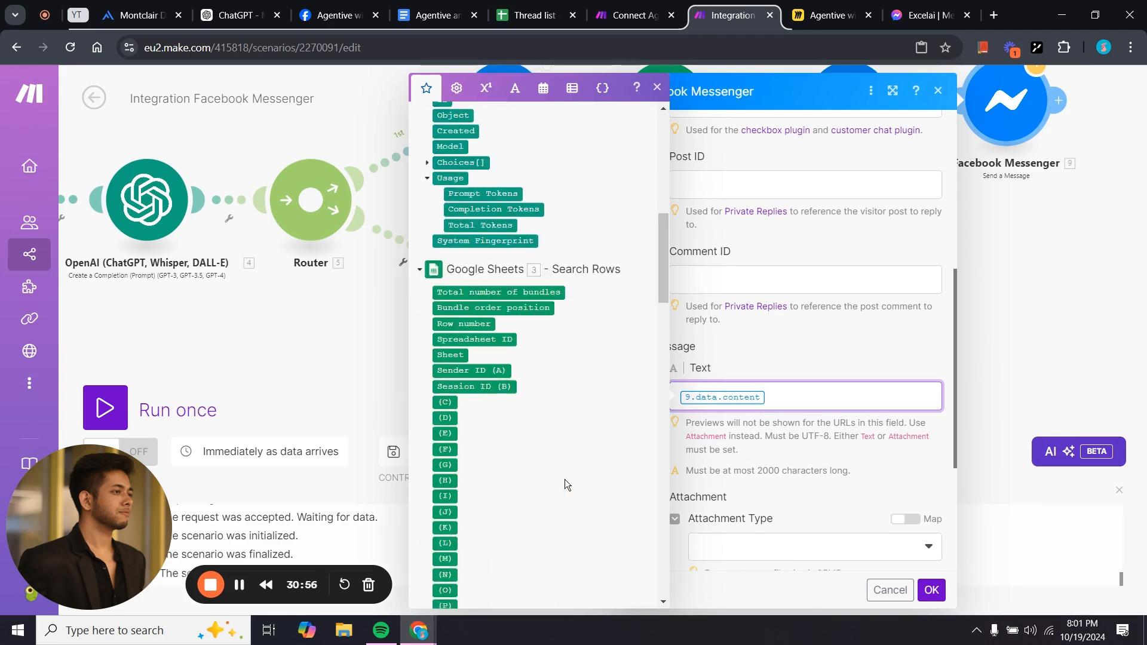
left_click_drag(321, 337, 248, 340)
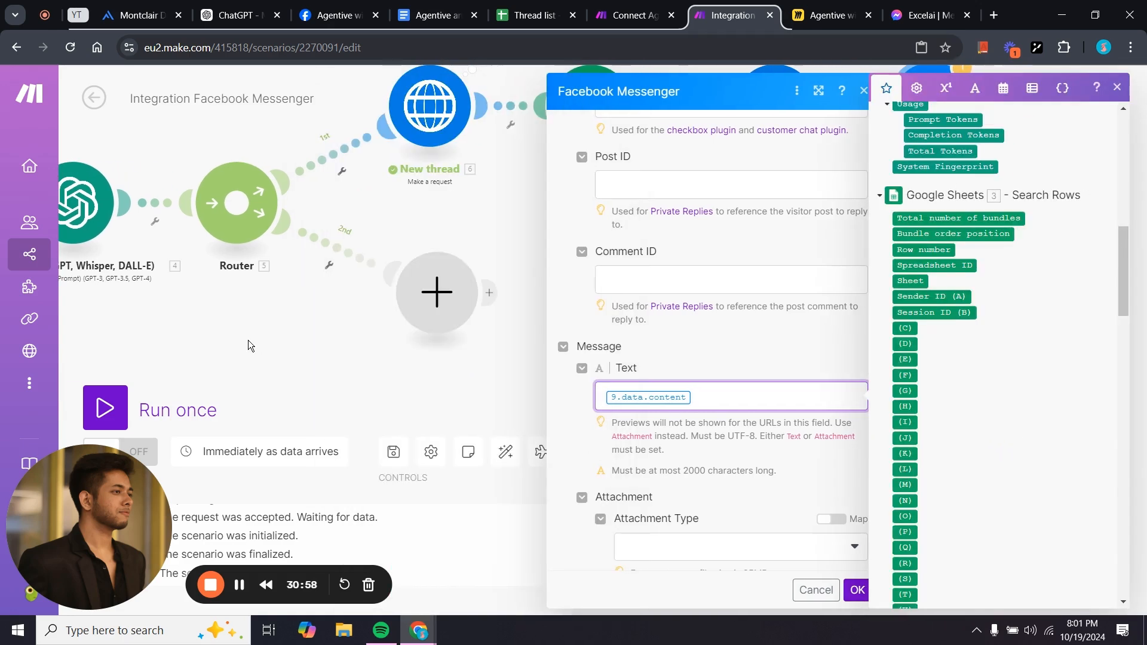
left_click(248, 340)
left_click_drag(711, 196, 555, 250)
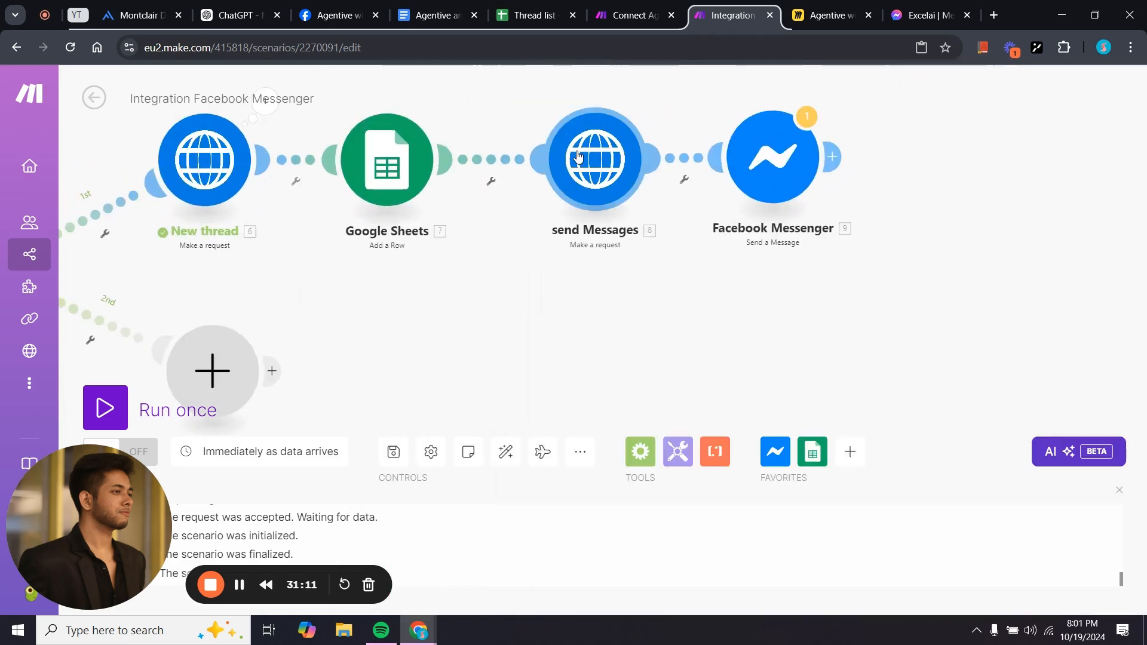
Replace the placeholder session_id in the send Messages body with the sheet's Session ID (B).
left_click(595, 160)
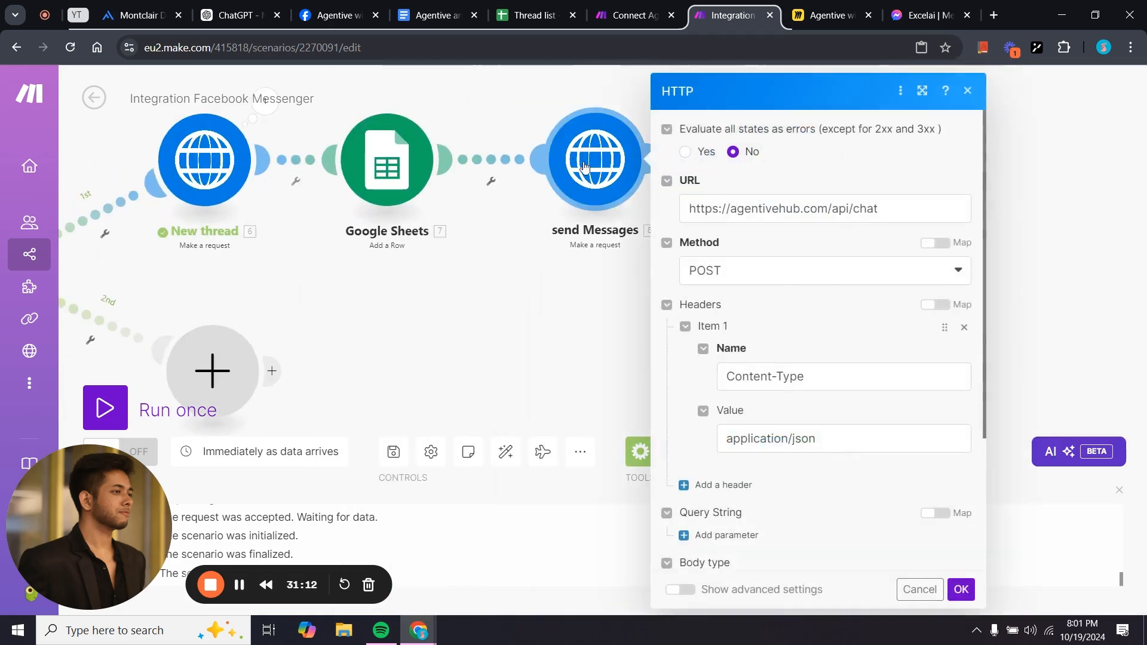
scroll(700, 293, "down", 5)
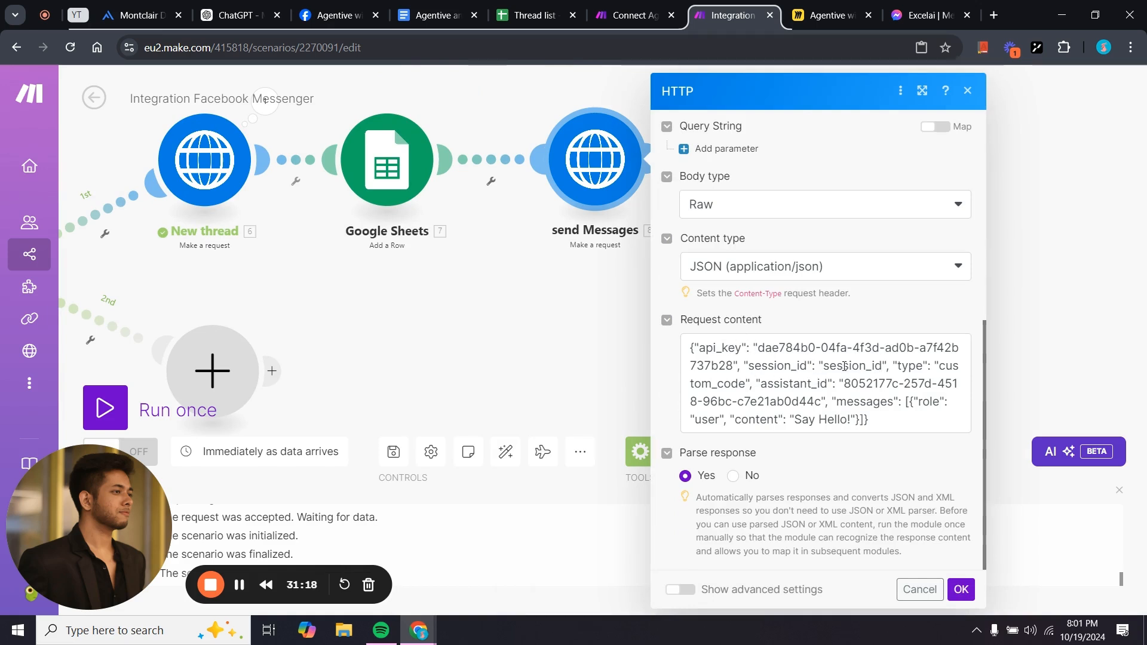
left_click(826, 366)
double_click(861, 366)
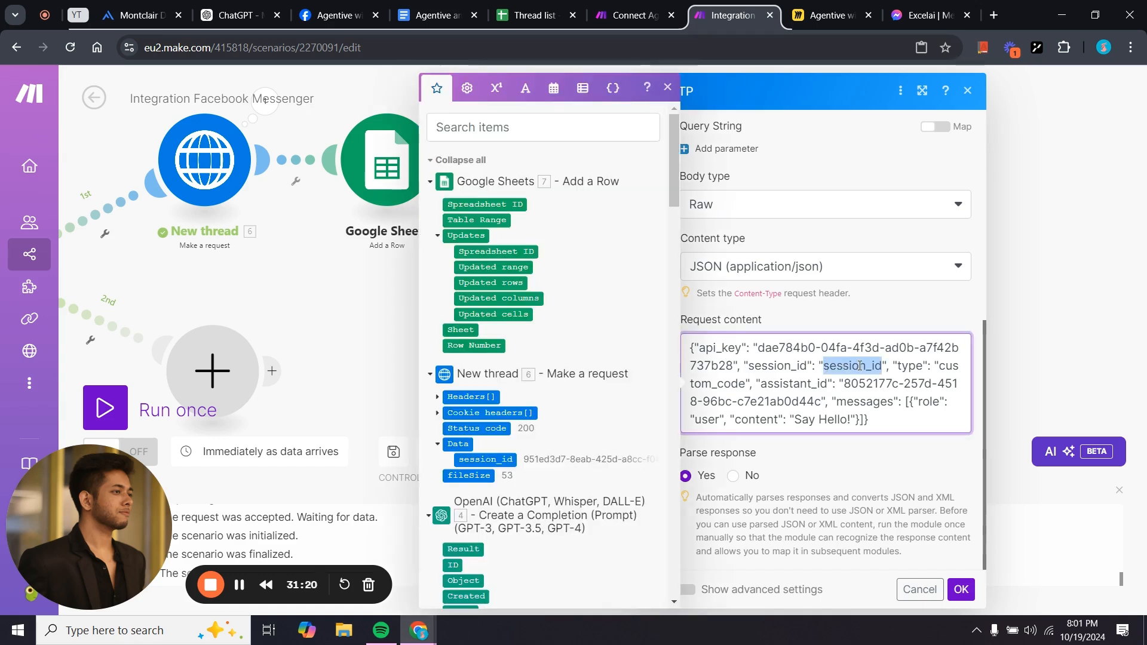
key("BackSpace")
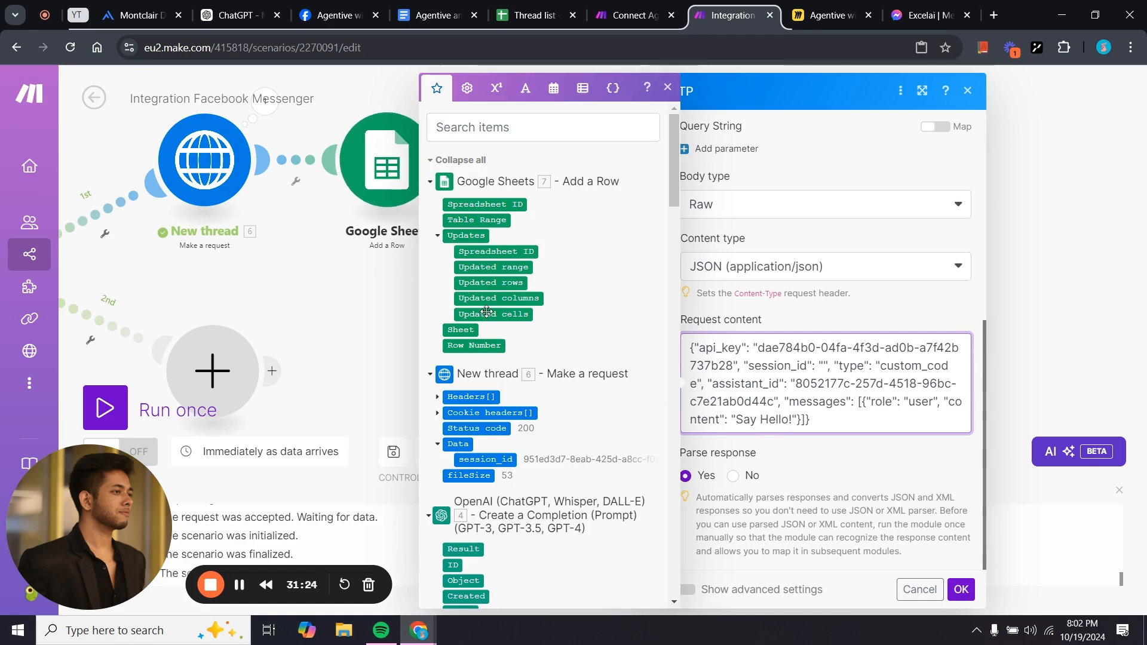
scroll(488, 361, "down", 8)
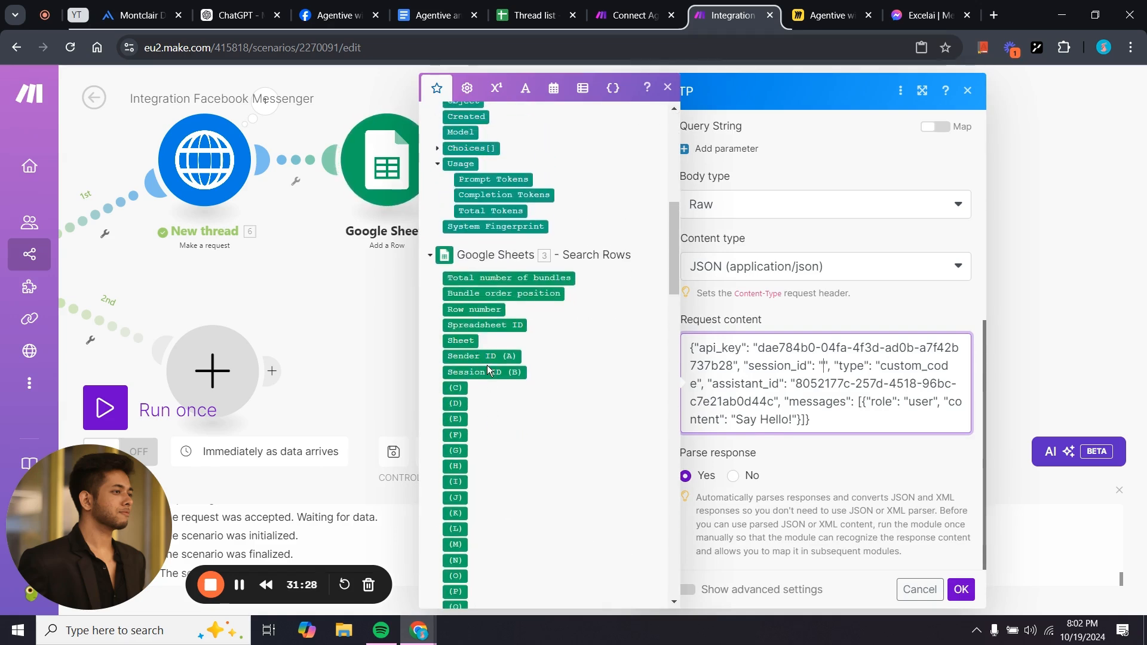
left_click(508, 373)
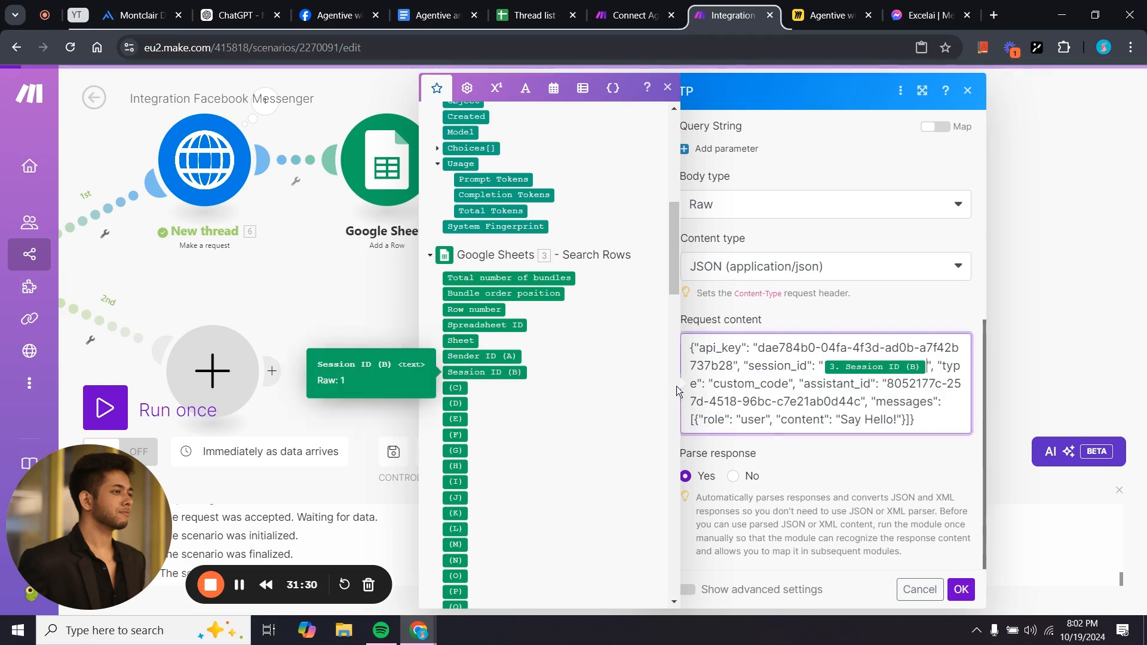
left_click(880, 472)
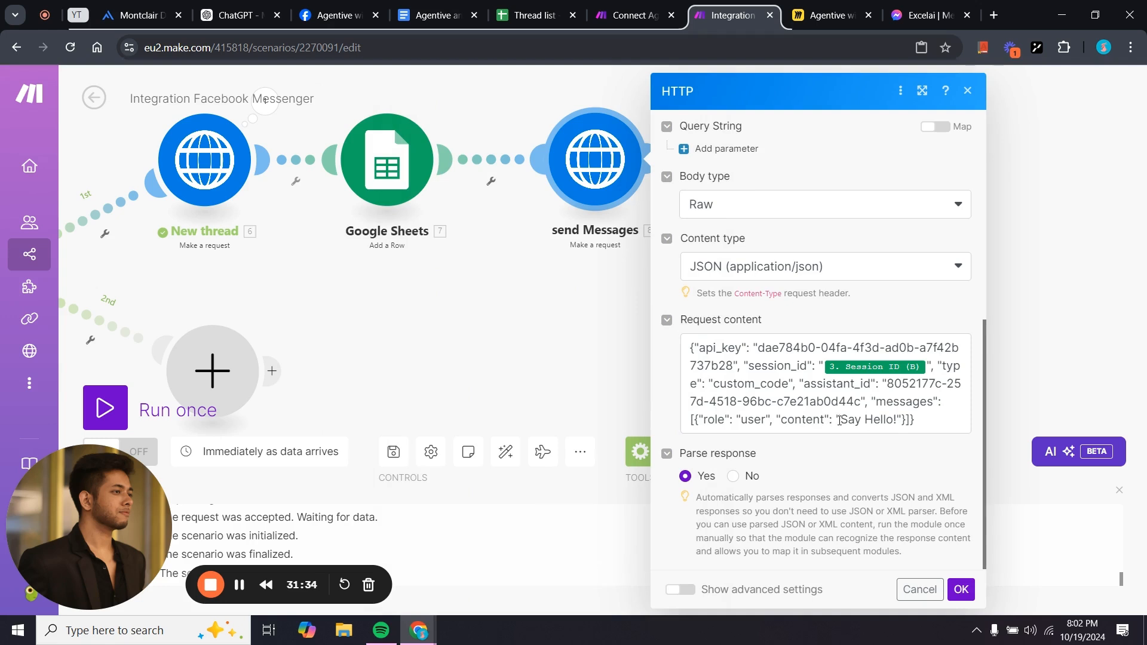
Swap the 'Say Hello' content for the incoming Messenger message Text and save.
left_click_drag(840, 420, 896, 420)
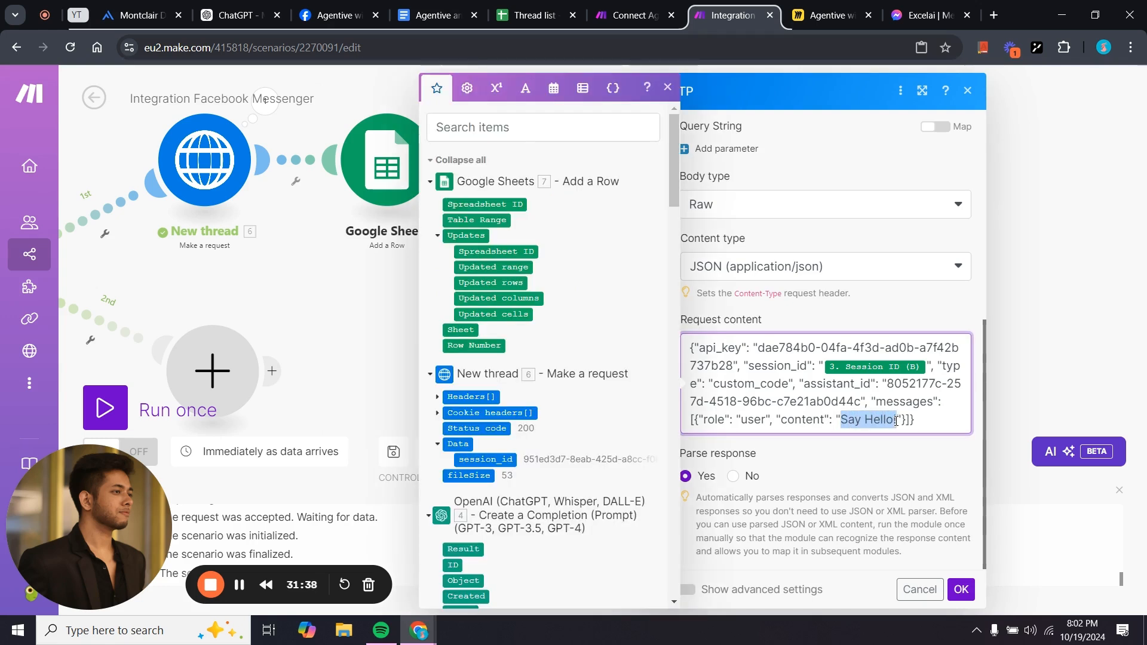
key("BackSpace")
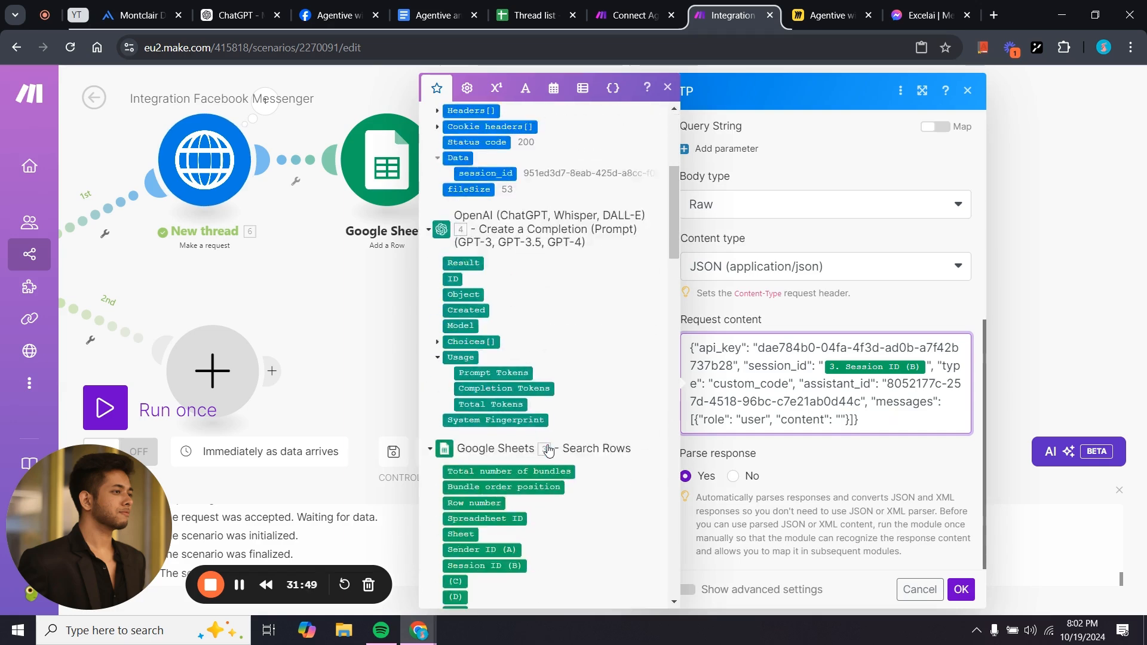
scroll(548, 449, "down", 20)
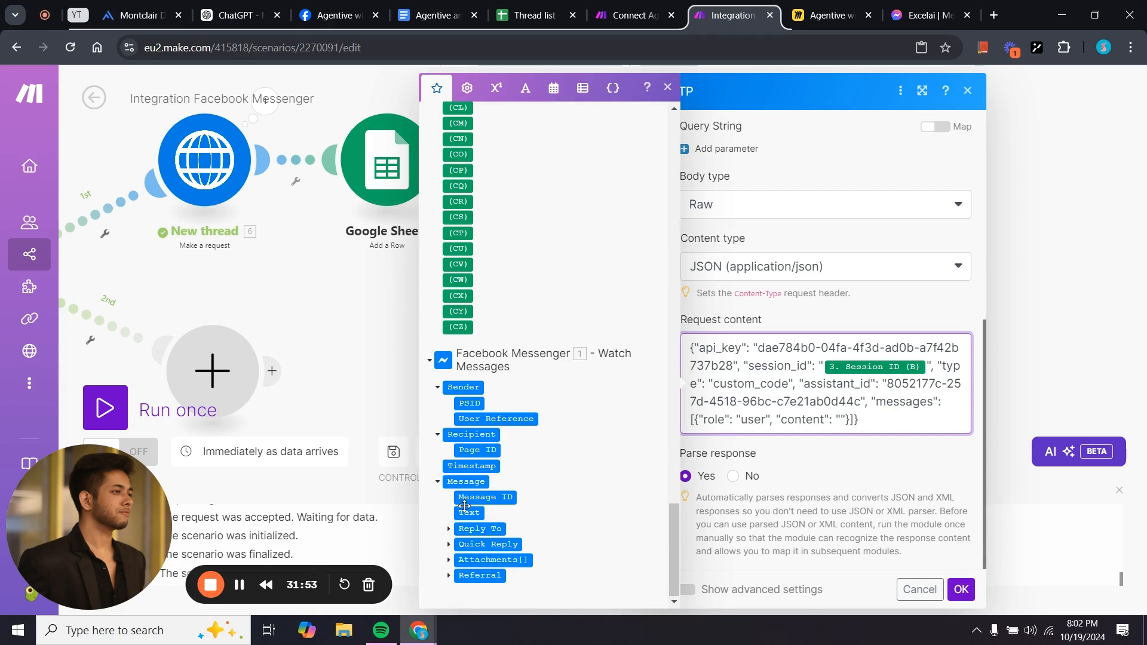
left_click(465, 512)
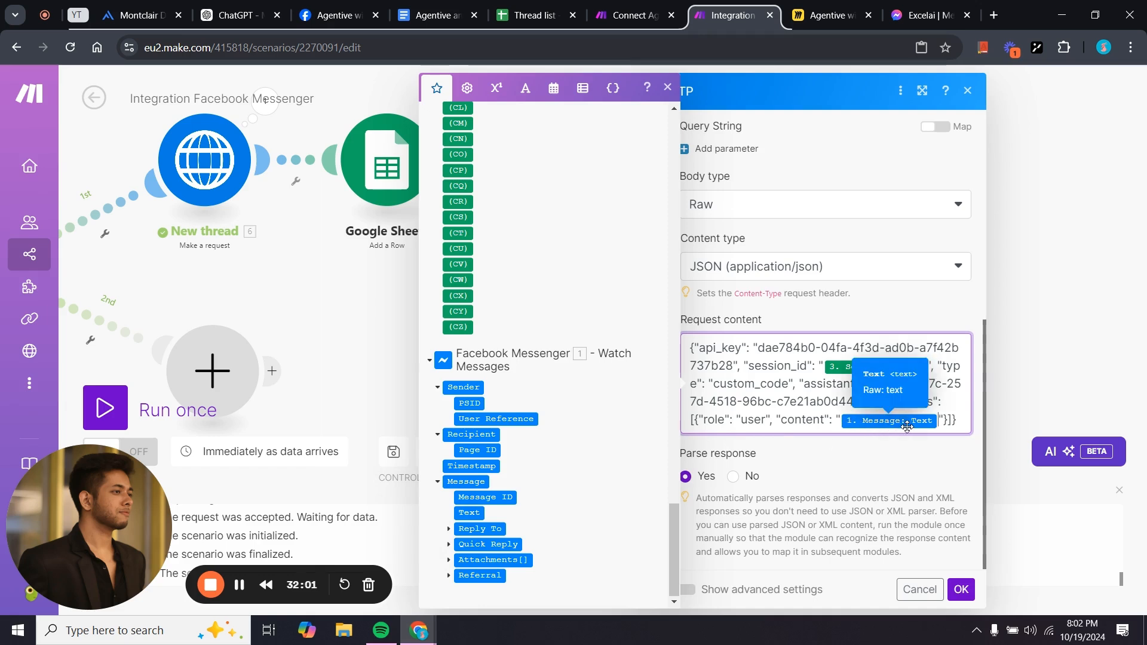
left_click(962, 590)
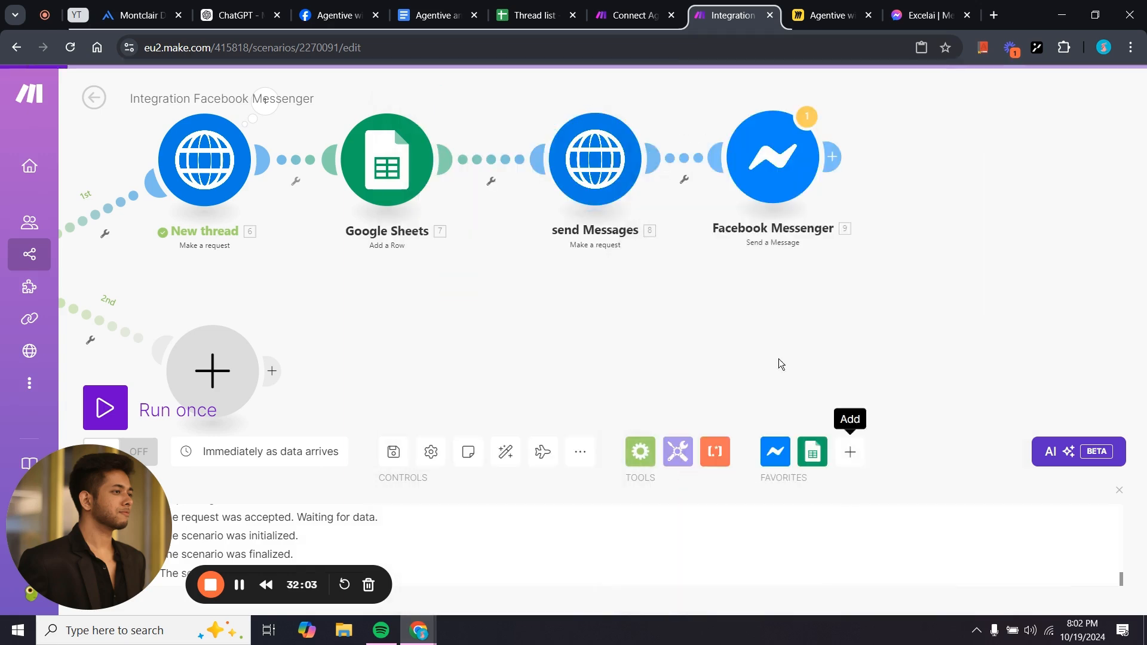
Test-run send Messages alone: status 200, but reply reads 'Error sending message to thread'.
left_click(597, 16)
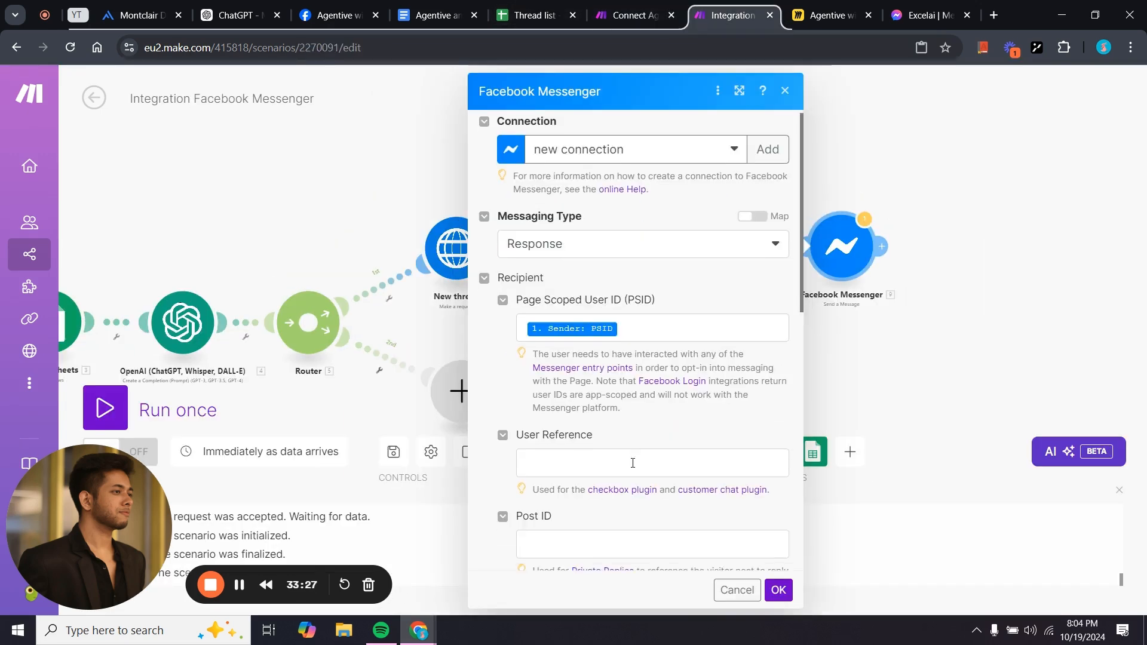
scroll(633, 461, "down", 5)
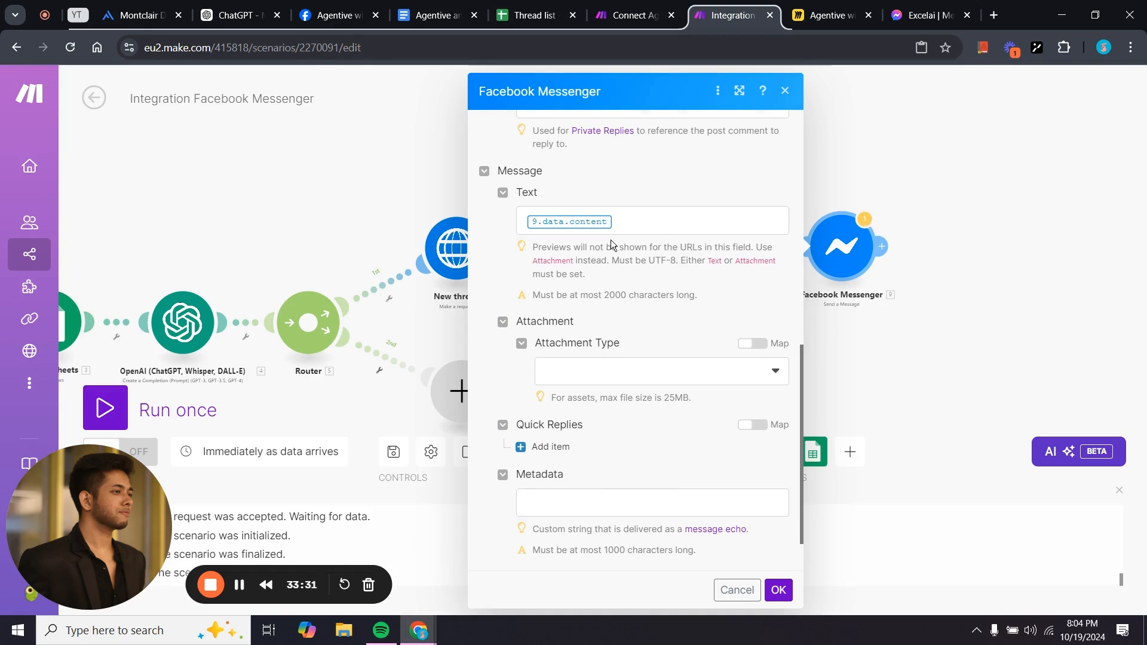
left_click(779, 589)
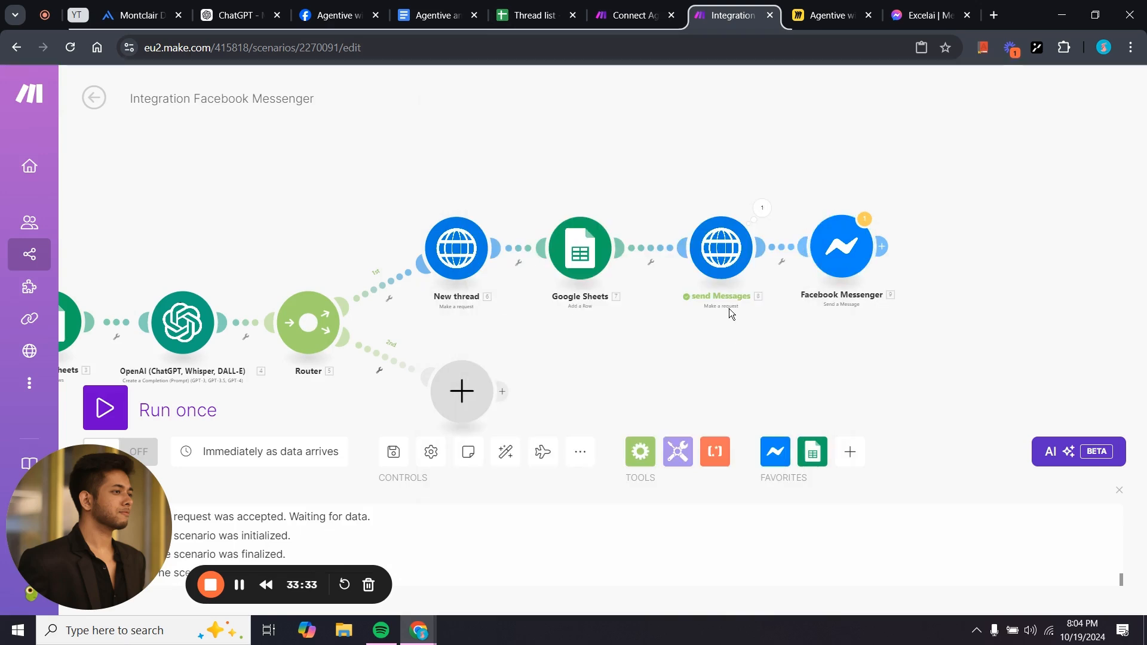
right_click(715, 258)
left_click(747, 297)
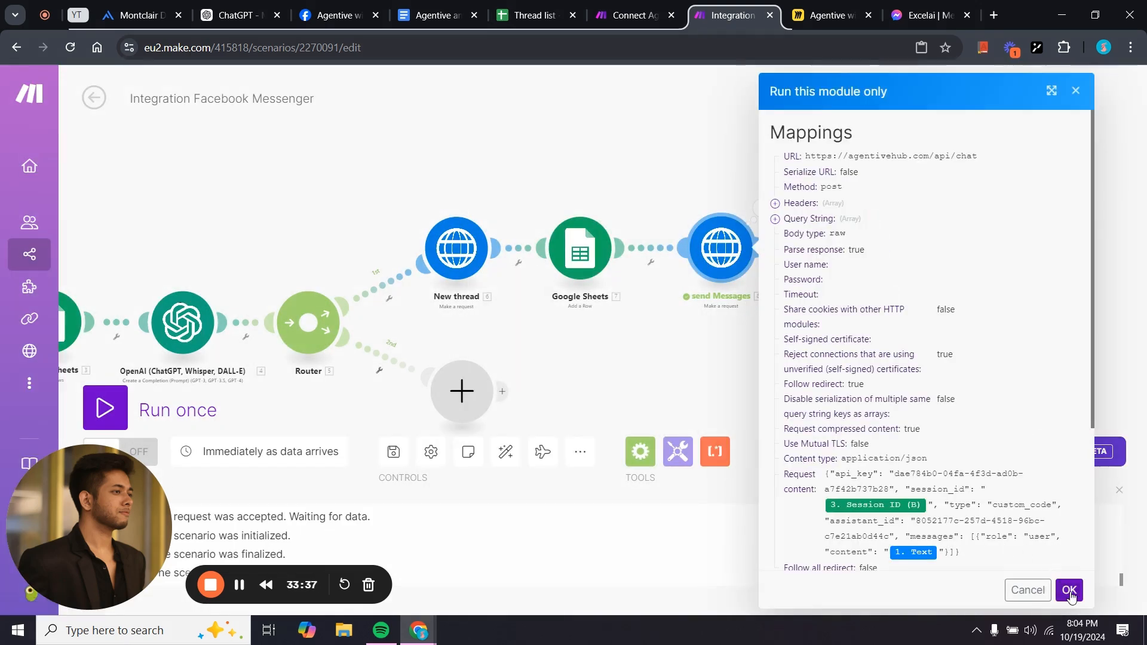
left_click(1069, 591)
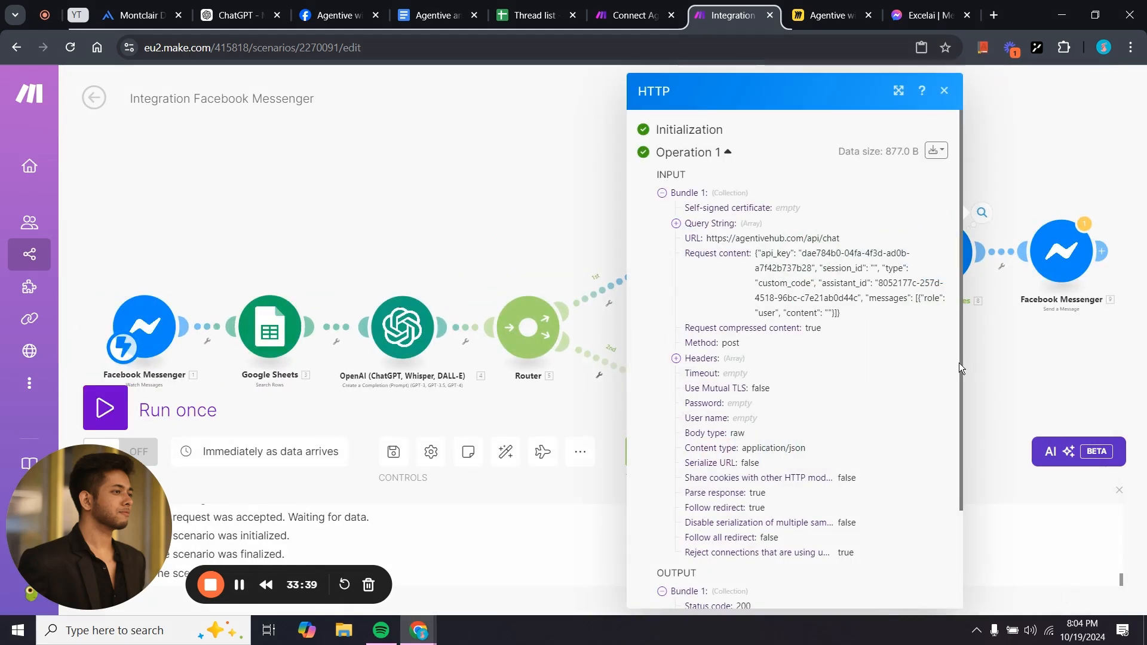
scroll(835, 391, "down", 2)
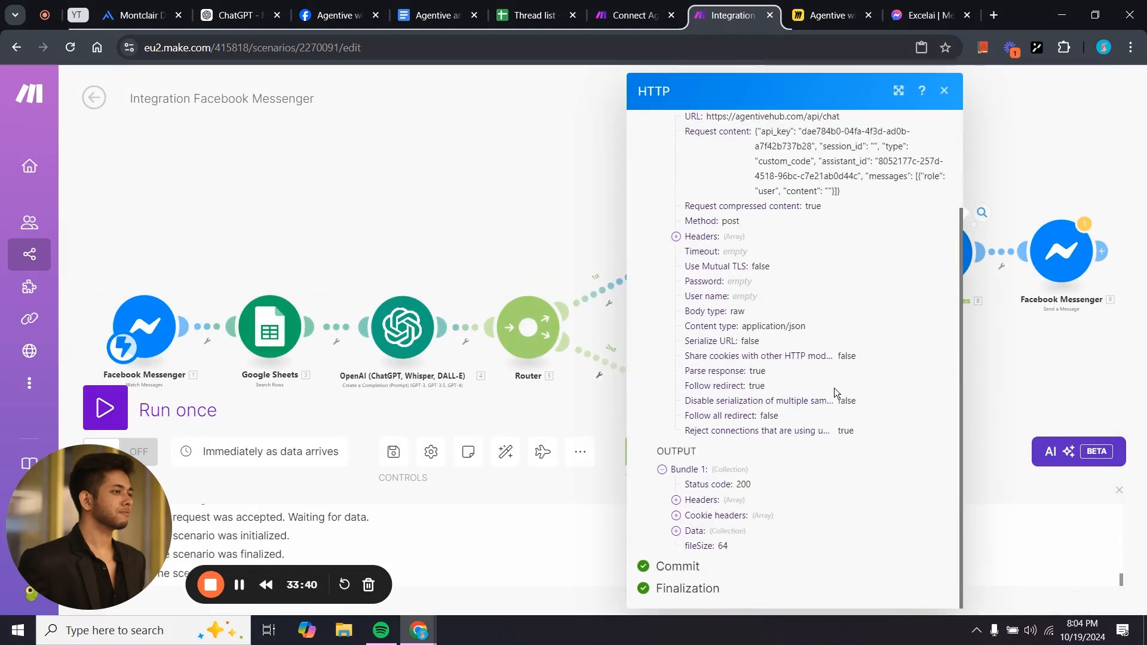
left_click(676, 531)
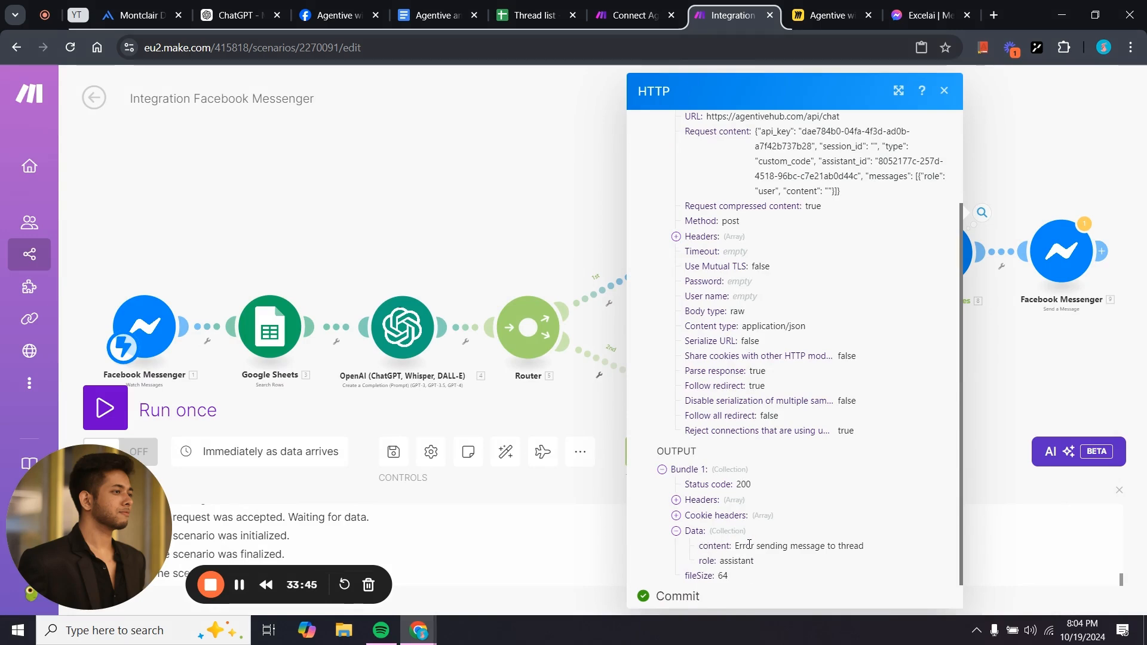
left_click(1039, 357)
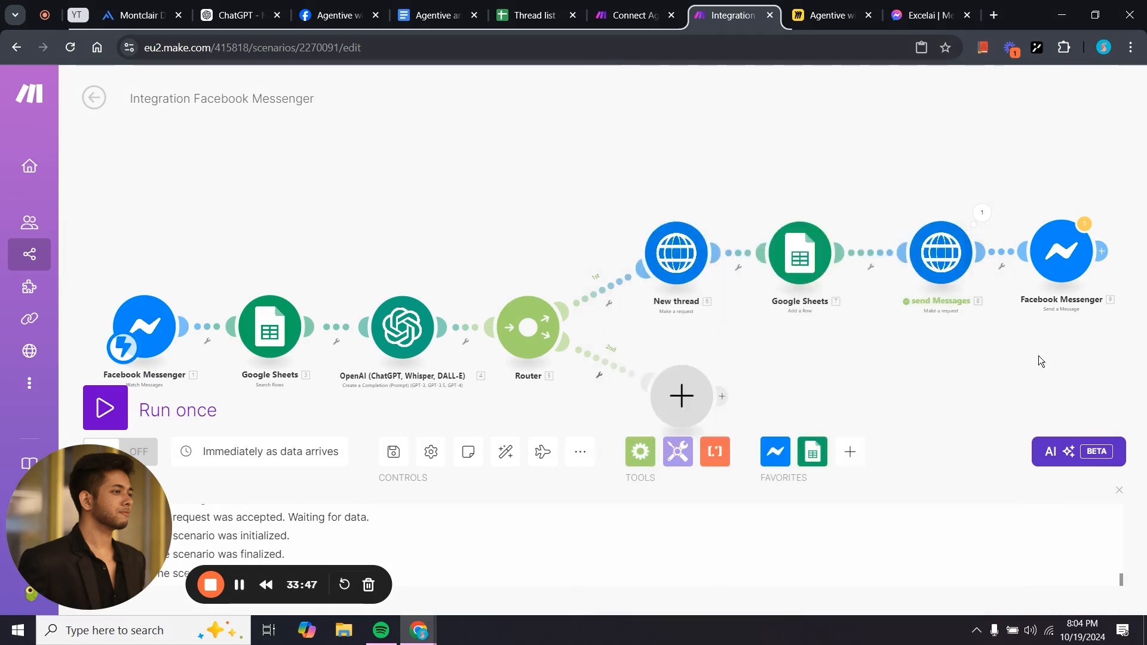
left_click_drag(1039, 356, 829, 335)
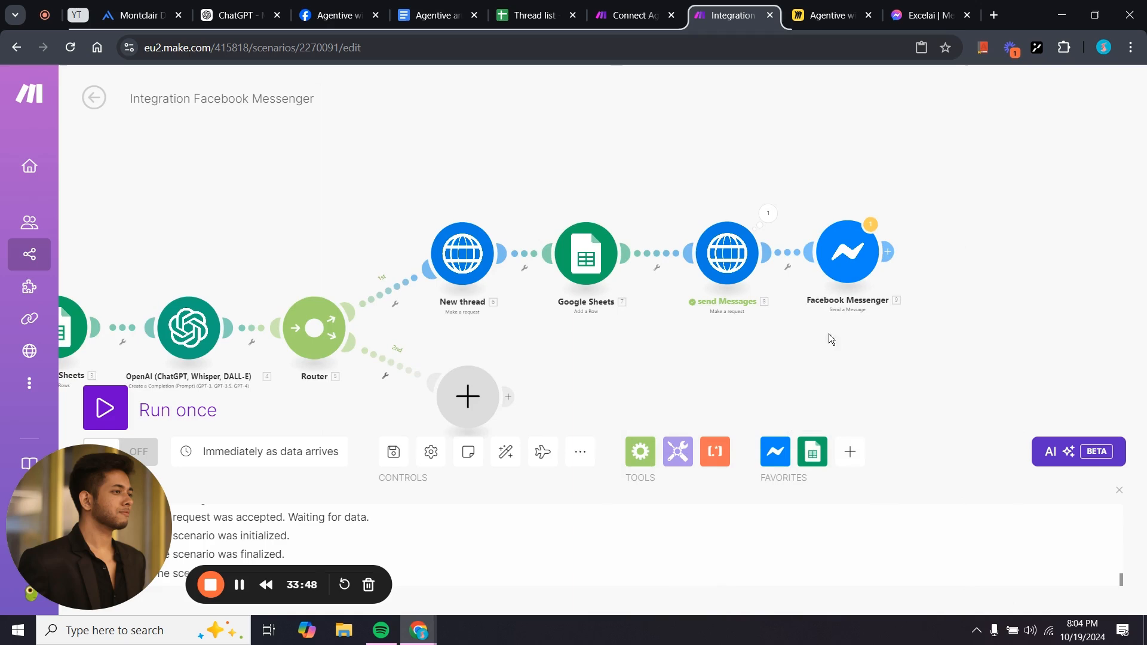
Replace the Messenger reply text 9.data.content with send Messages' 8. data: content.
left_click(840, 275)
scroll(667, 457, "down", 10)
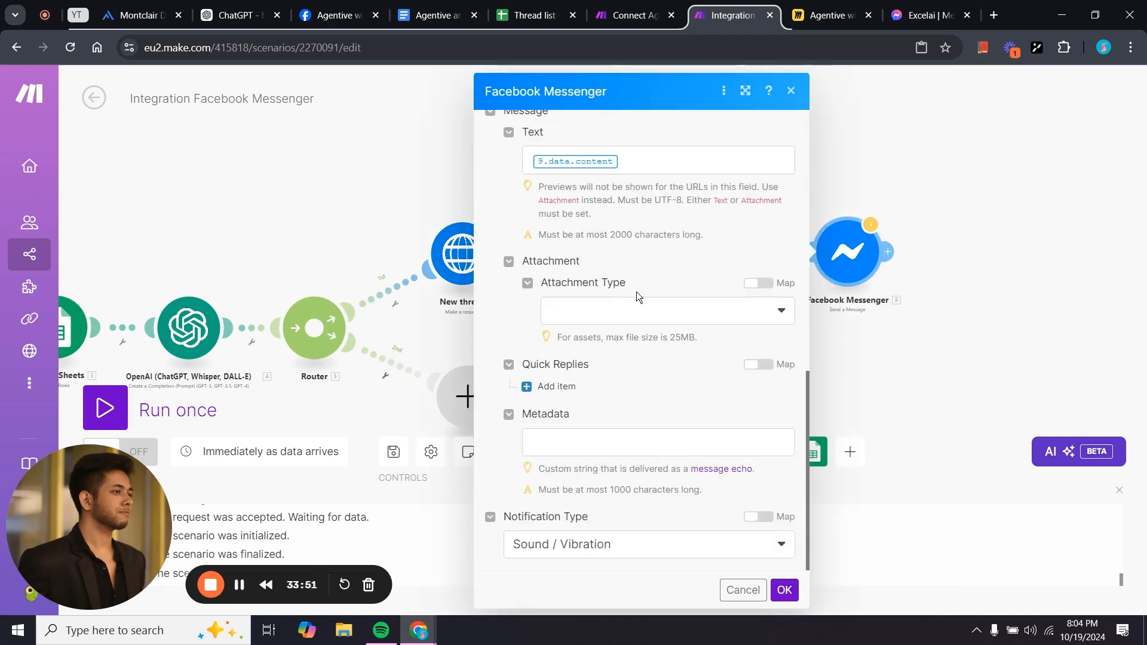
left_click(627, 162)
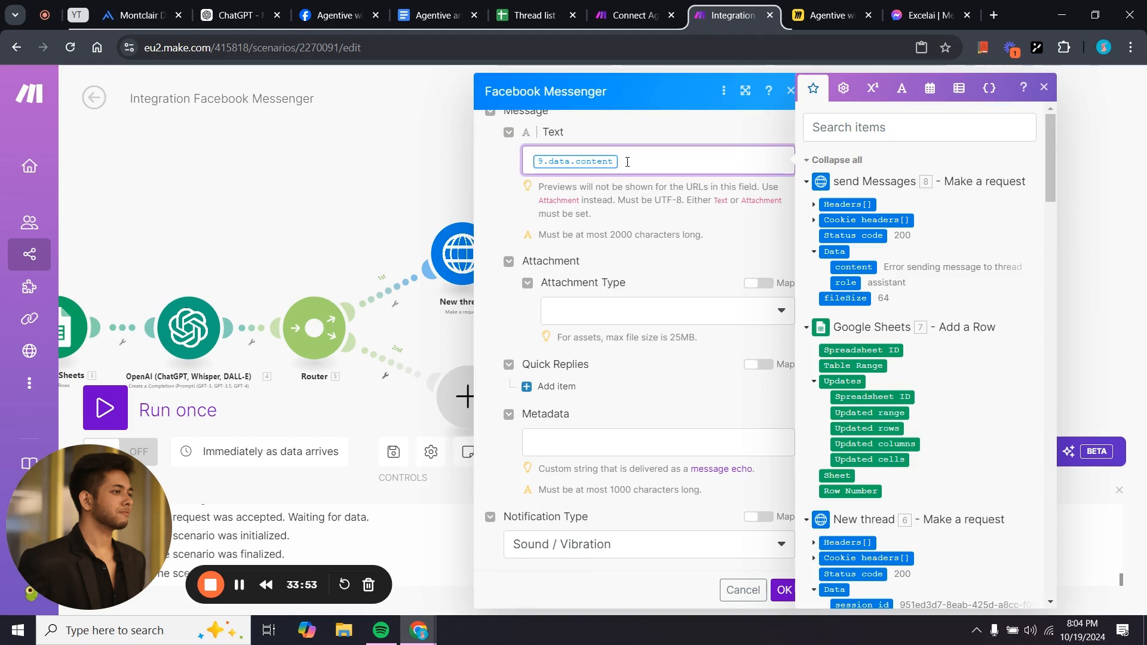
key("BackSpace")
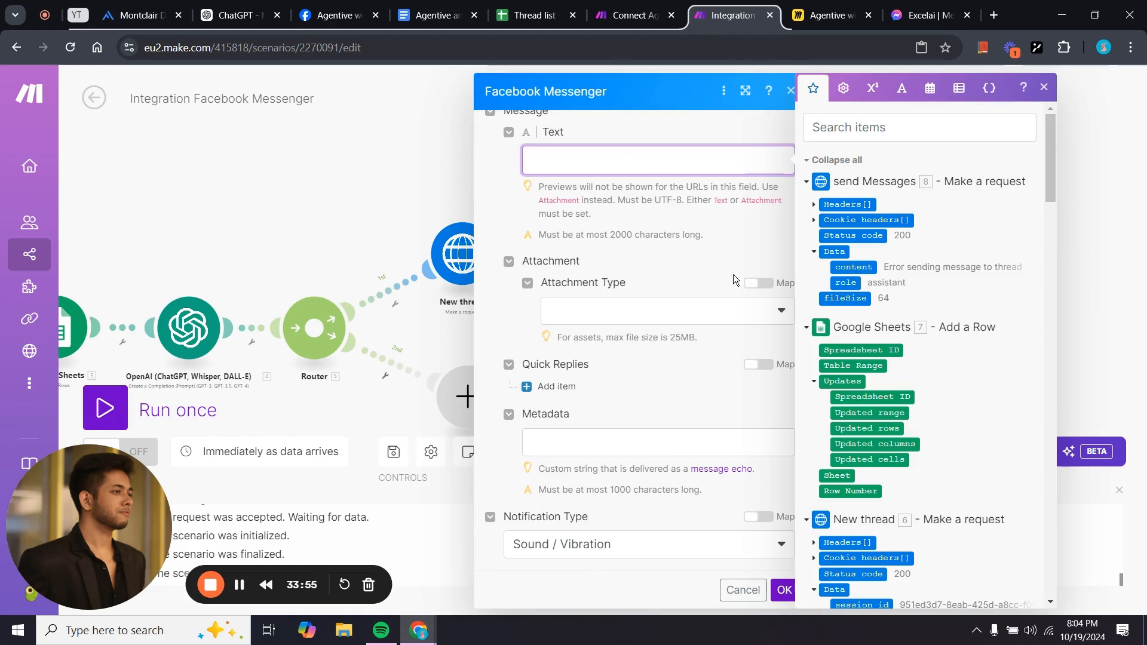
left_click(860, 267)
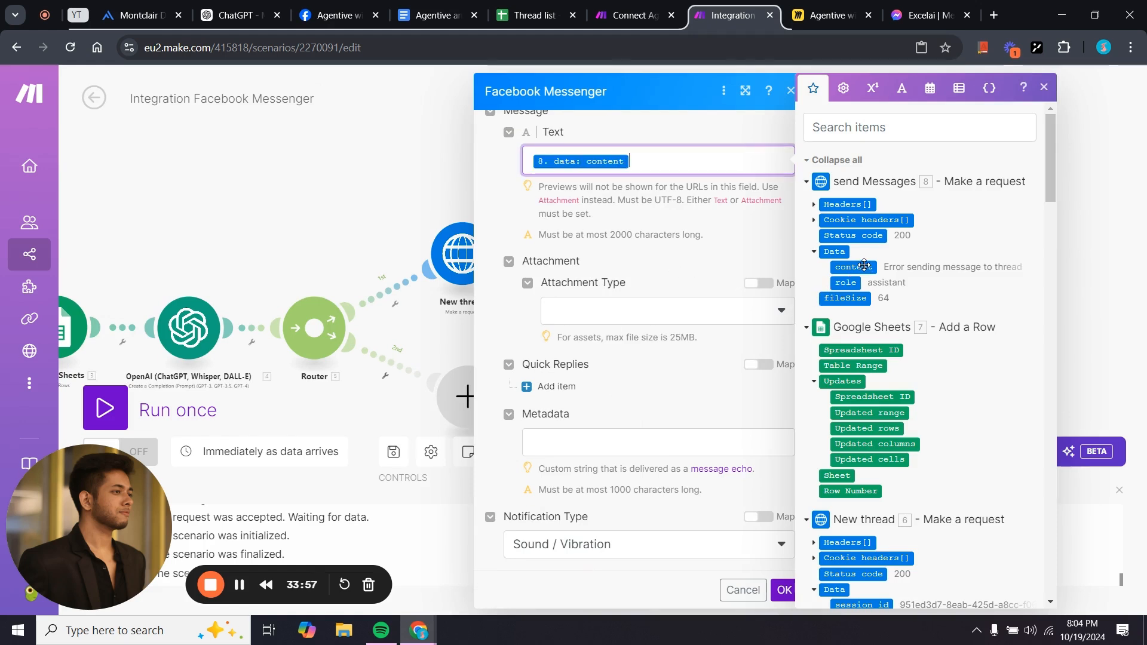
left_click(615, 232)
left_click(688, 157)
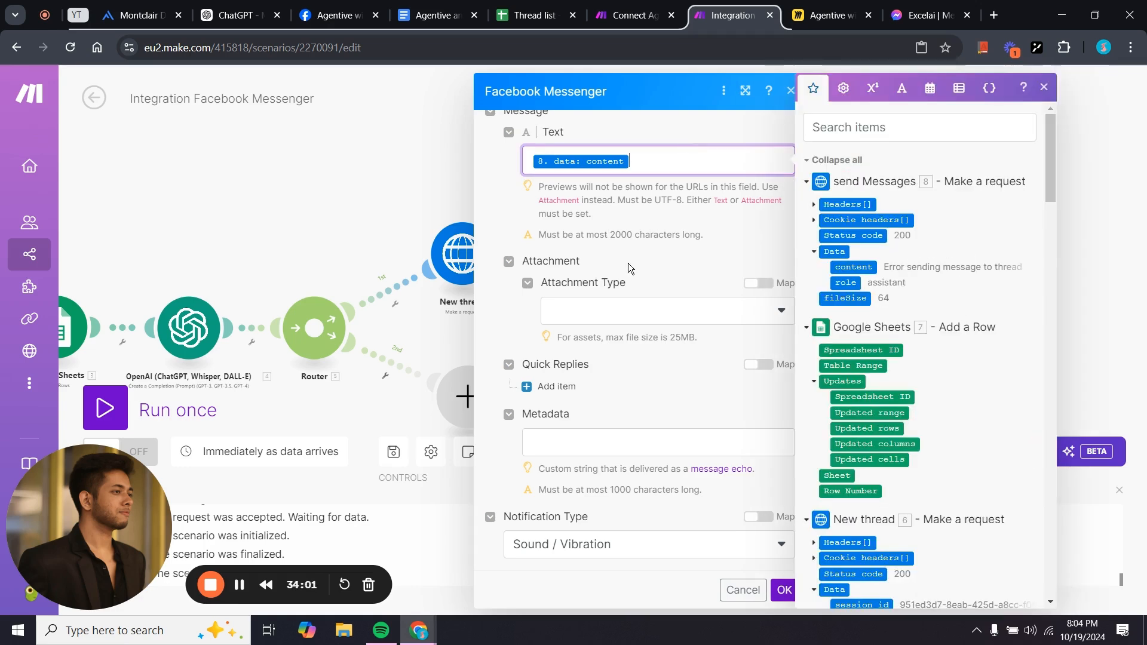
left_click(655, 252)
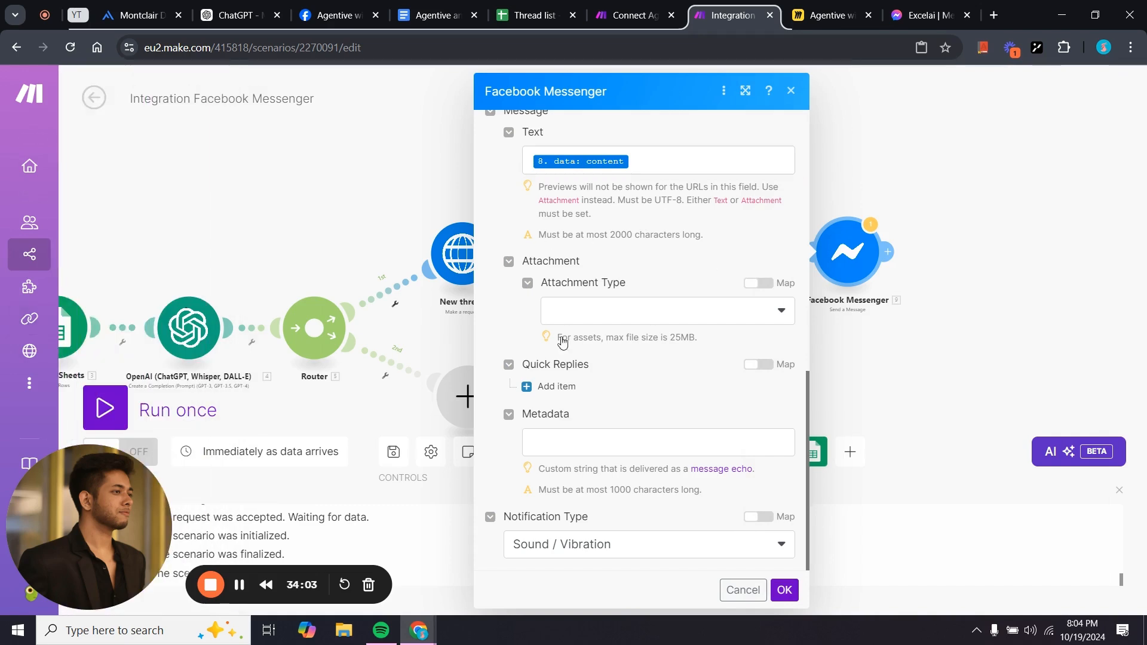
left_click(785, 590)
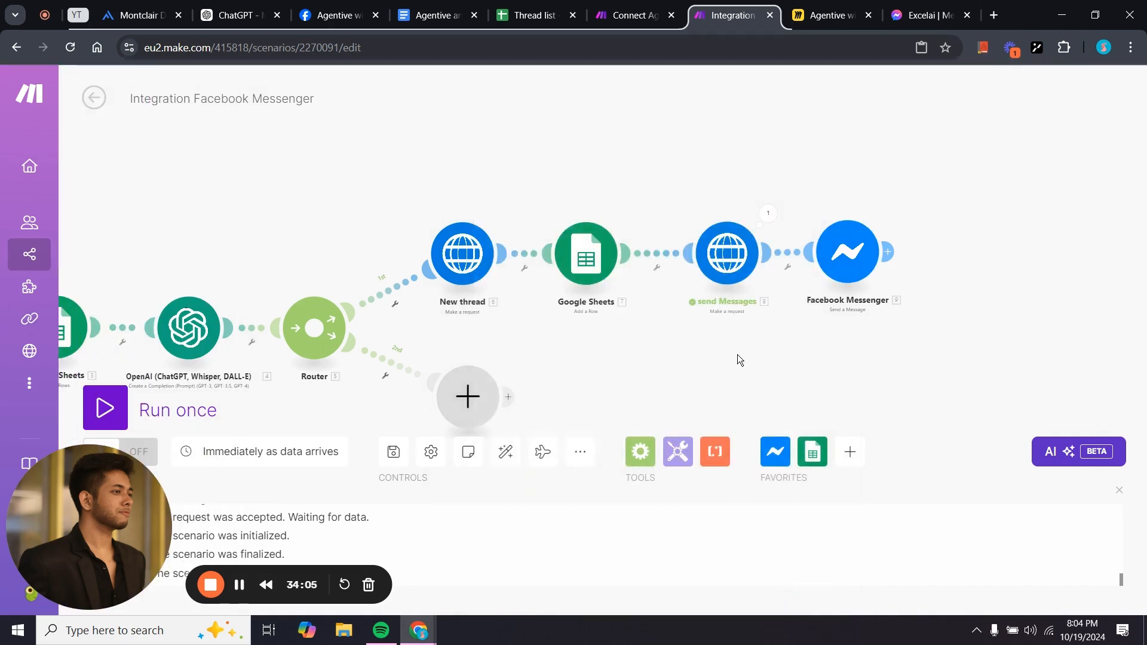
Bring up the Integration Facebook Messenger scenario, with the send Messages module panned into view.
scroll(881, 313, "up", 3)
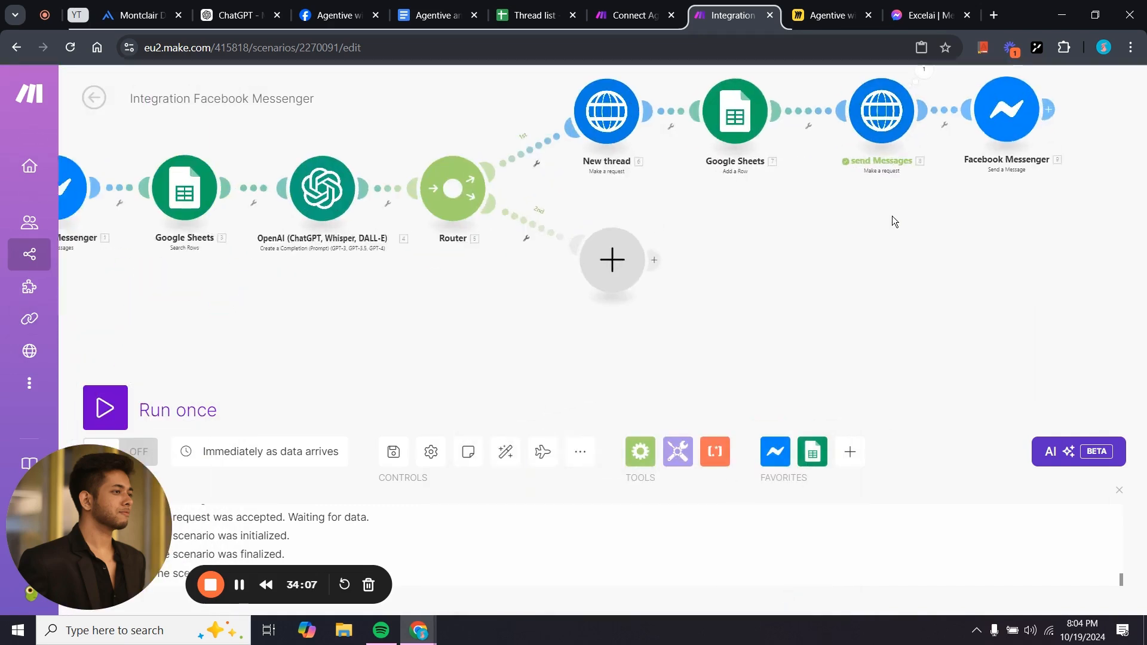
scroll(822, 309, "down", 2)
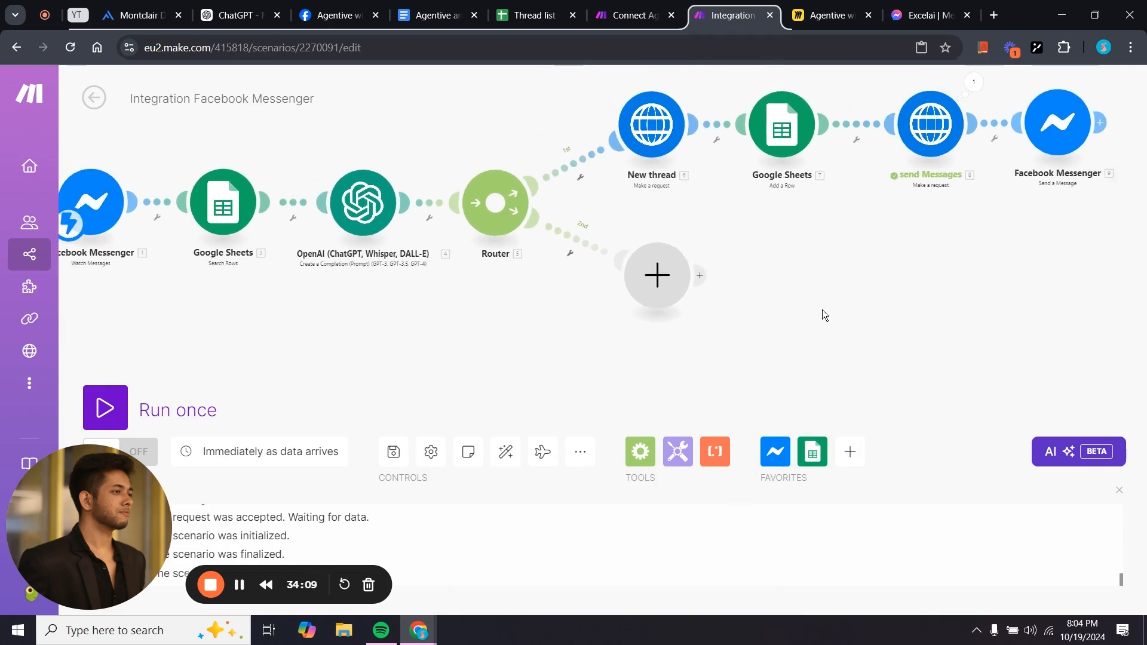
left_click_drag(711, 284, 713, 296)
left_click(616, 8)
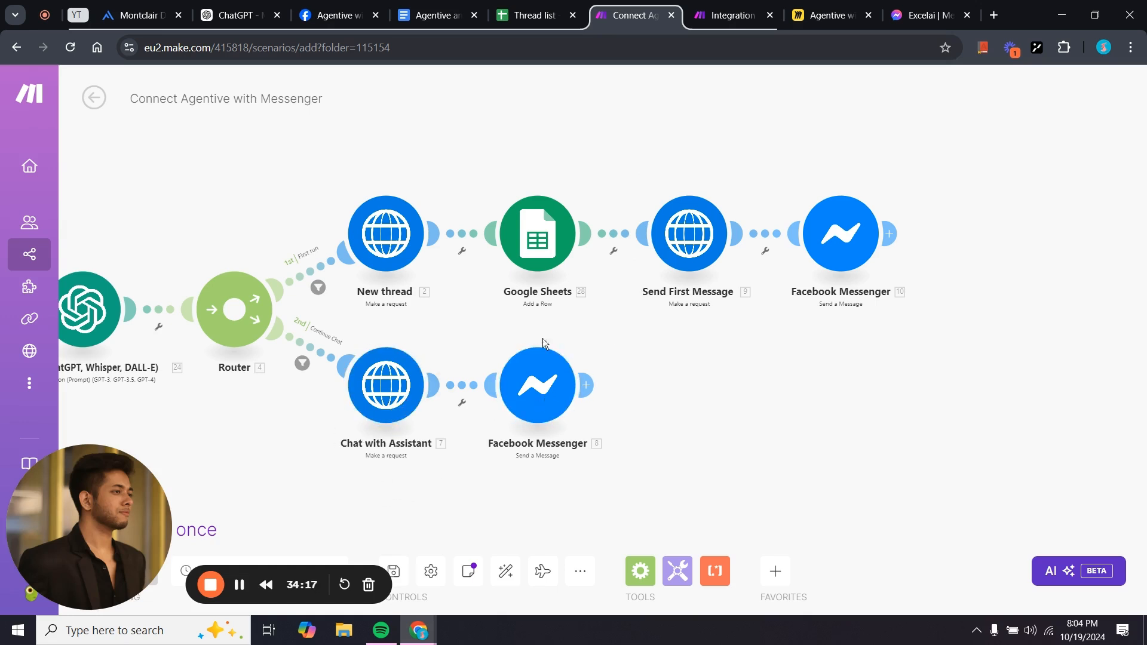
left_click(693, 6)
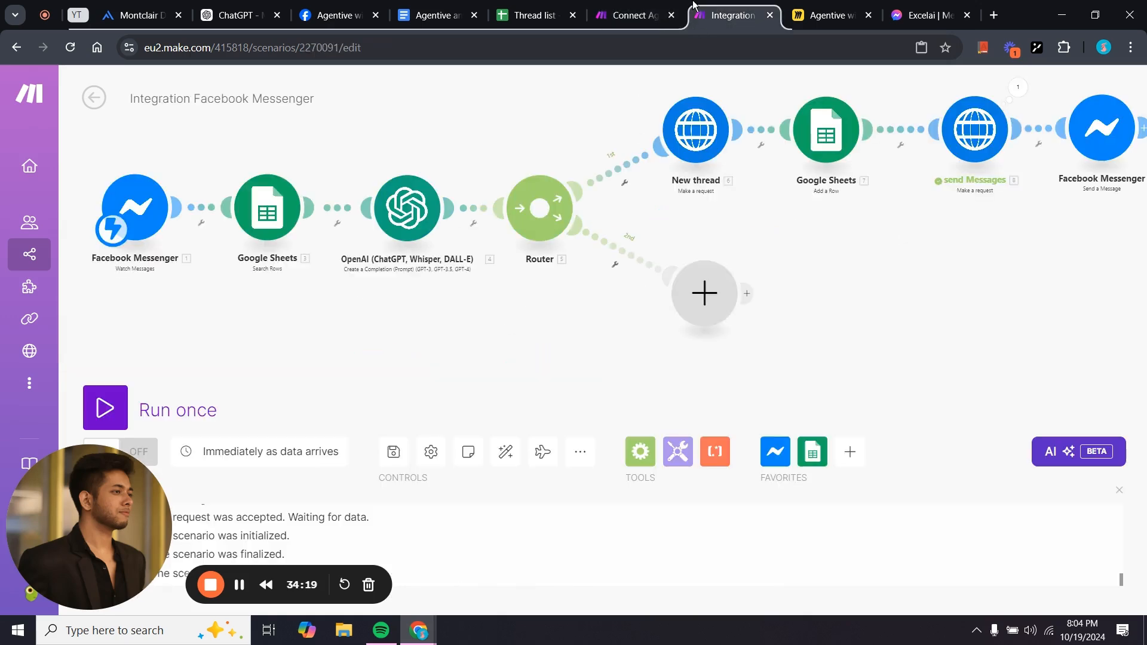
left_click_drag(877, 253, 725, 323)
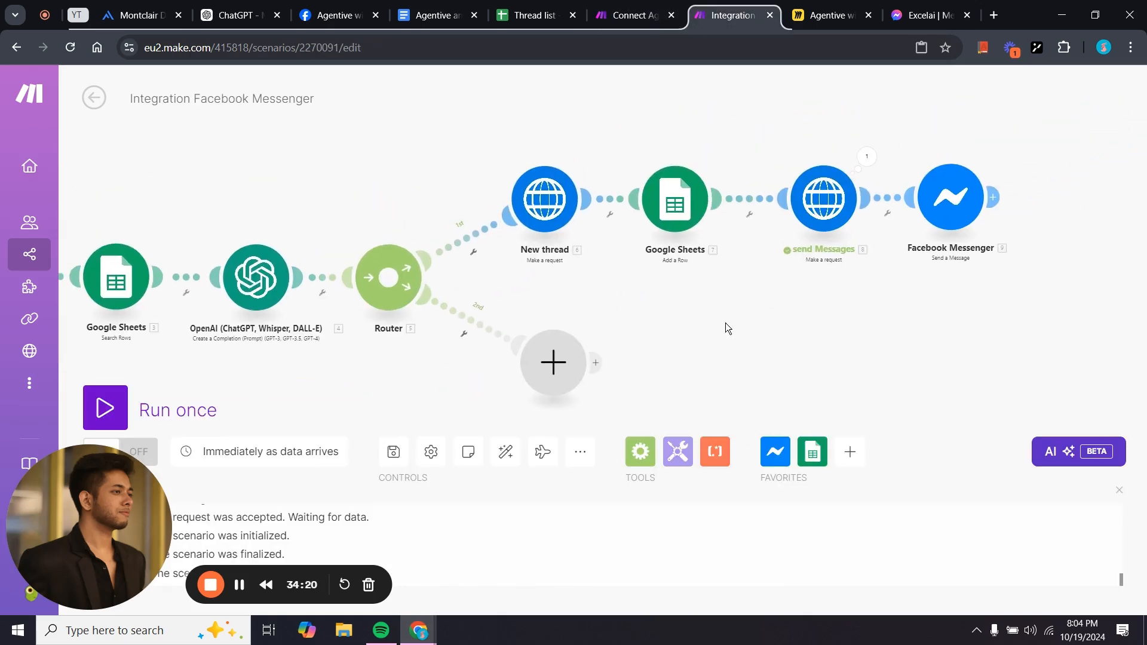
Clone send Messages onto the router's 2nd route, replacing the empty placeholder module.
right_click(812, 197)
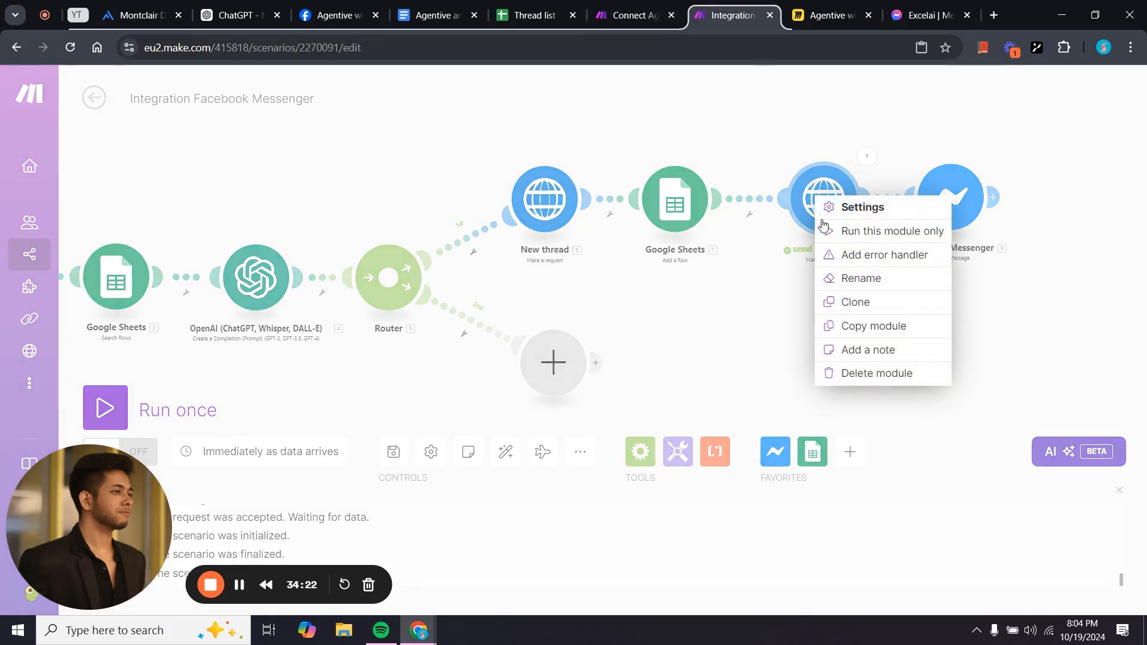
left_click(868, 309)
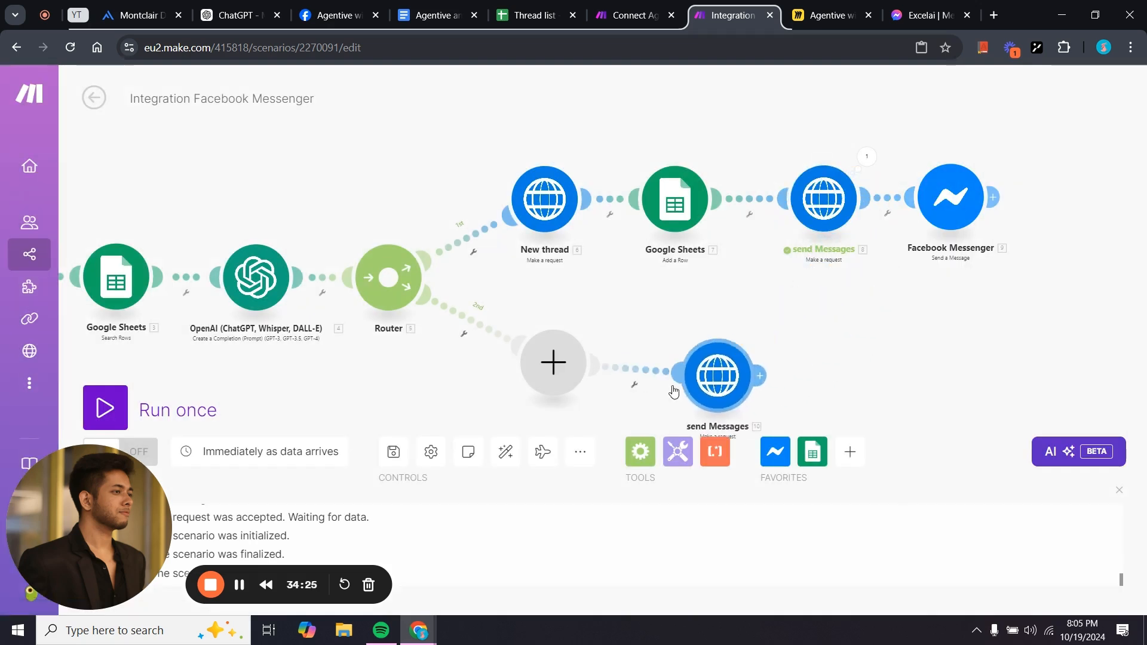
left_click(519, 407)
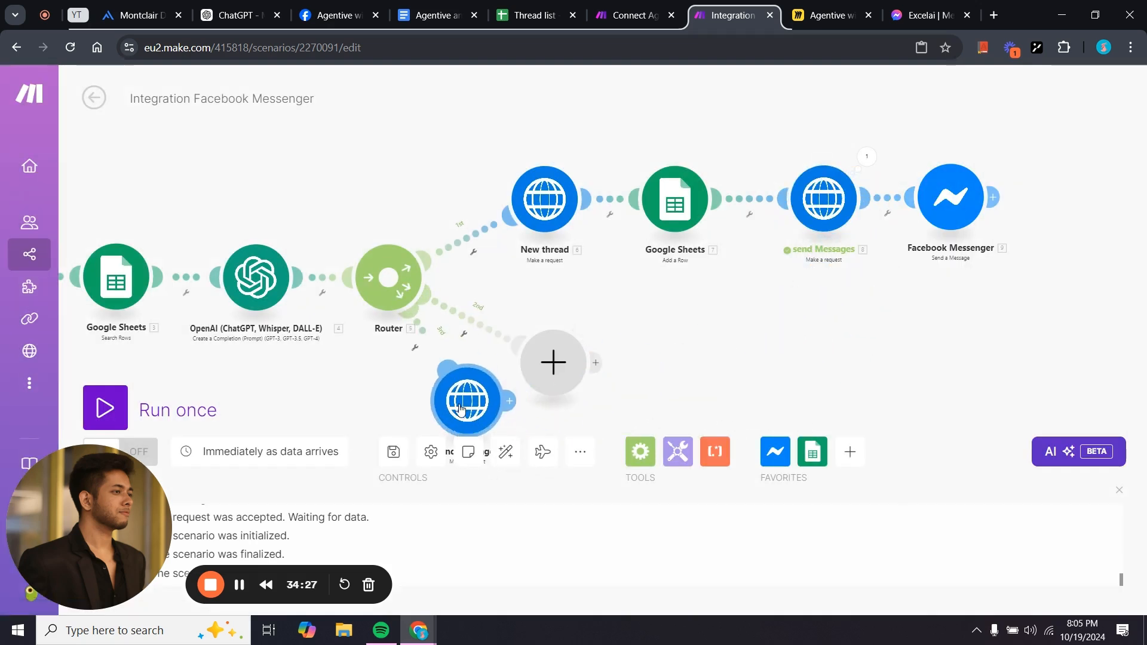
right_click(546, 368)
left_click(559, 402)
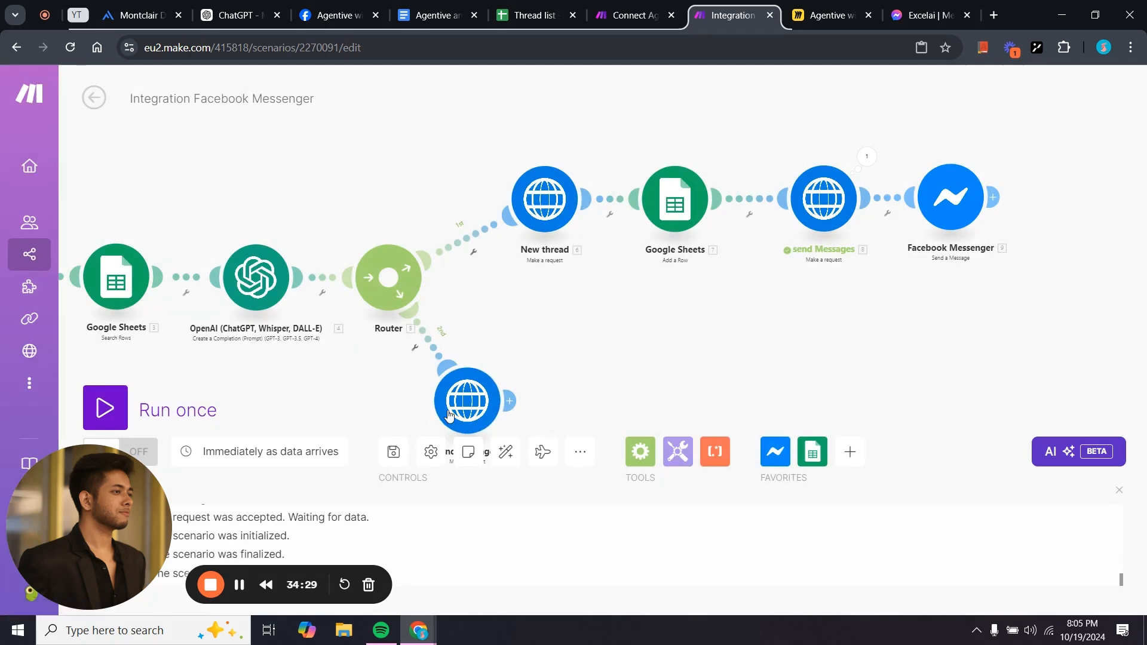
left_click_drag(498, 402, 598, 376)
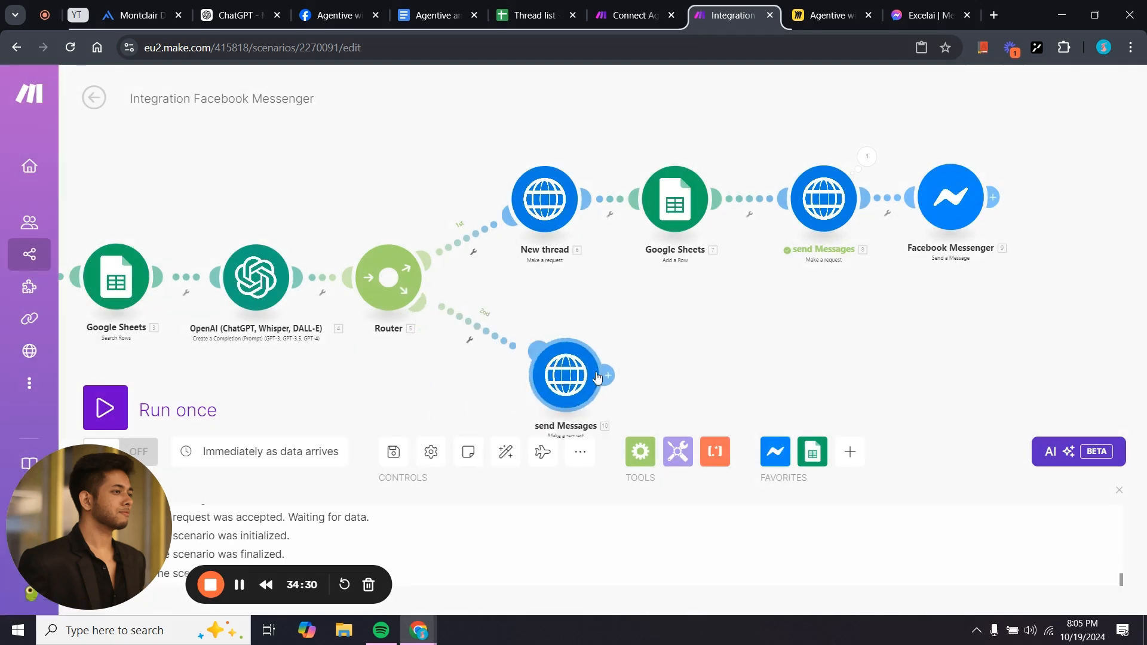
left_click(549, 382)
scroll(704, 436, "down", 3)
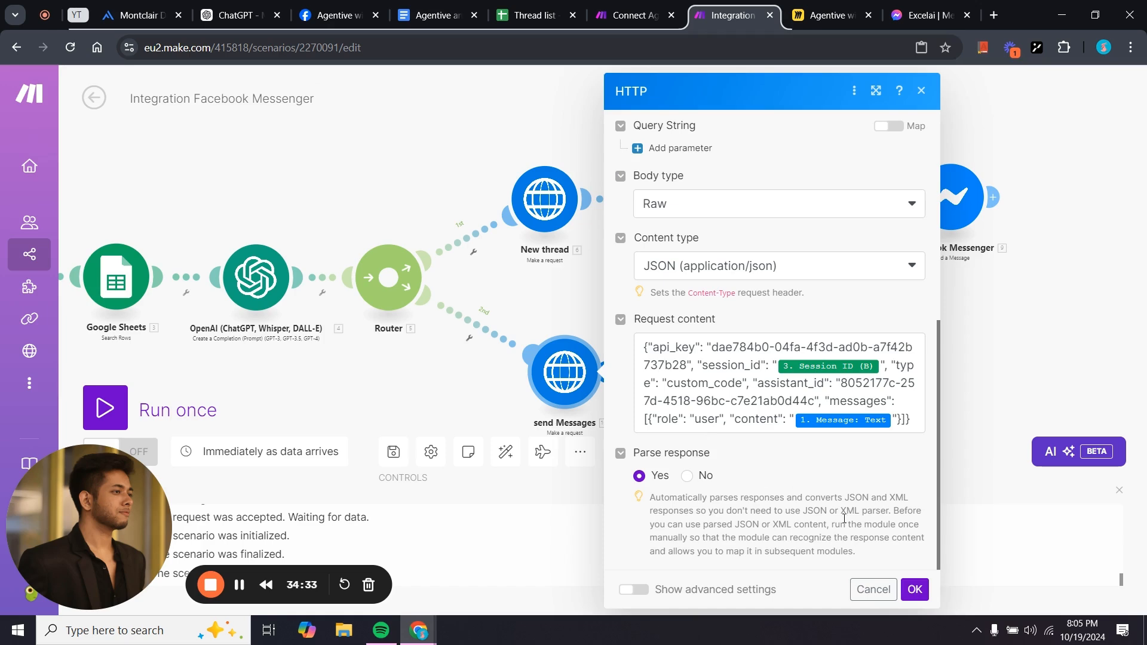
left_click(915, 590)
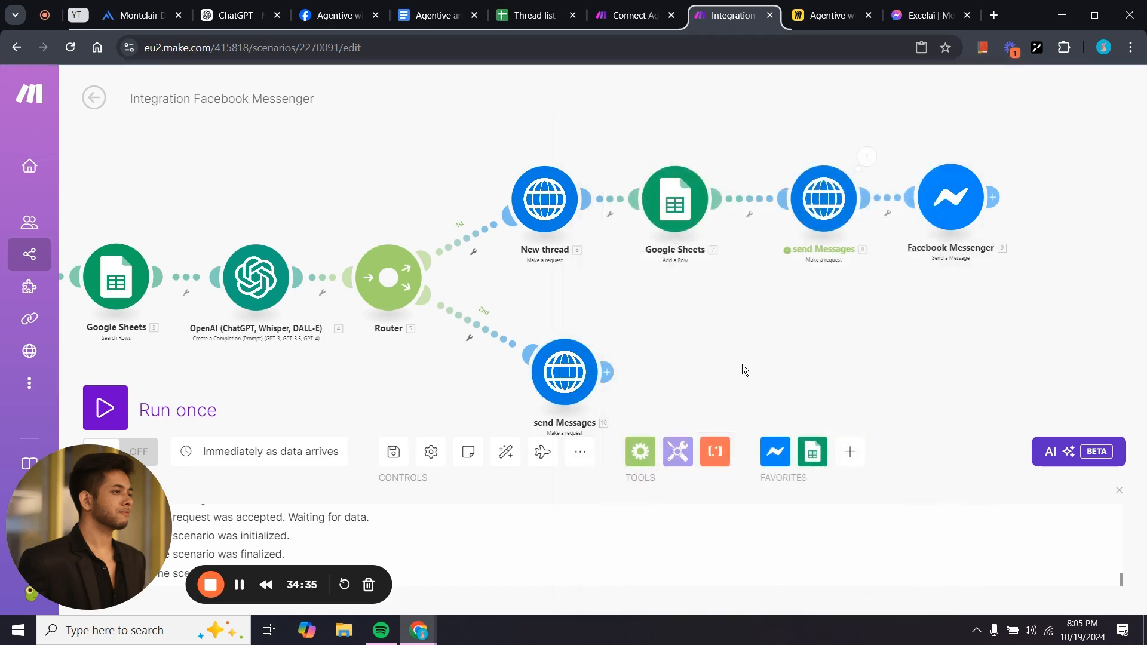
Clone the Facebook Messenger module and link it after the 2nd route's send Messages.
left_click_drag(745, 371, 710, 311)
right_click(904, 144)
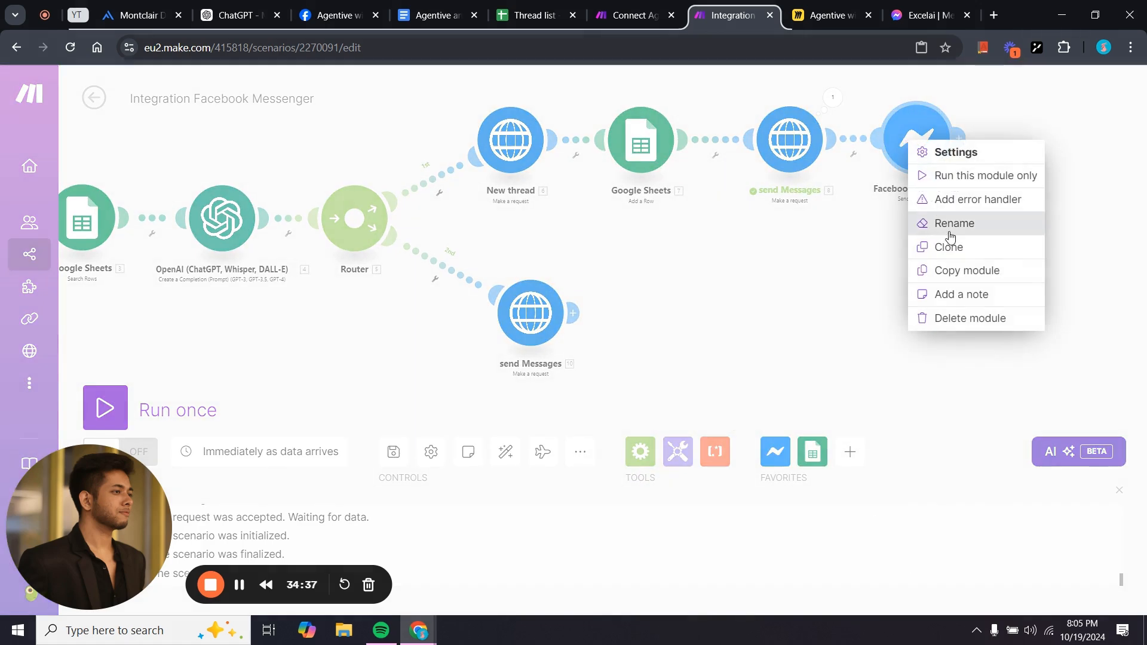
left_click(950, 247)
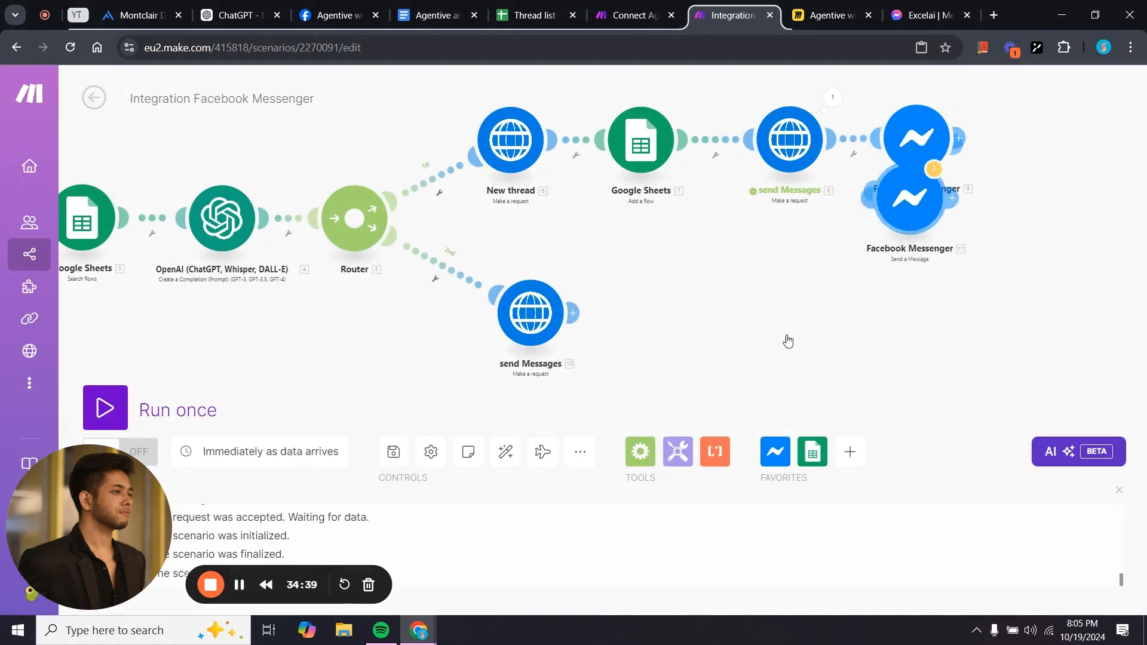
mouse_move(695, 345)
left_mouse_down()
mouse_move(698, 331)
mouse_move(687, 339)
left_mouse_up()
mouse_move(370, 375)
left_mouse_down()
mouse_move(546, 368)
mouse_move(515, 381)
left_mouse_up()
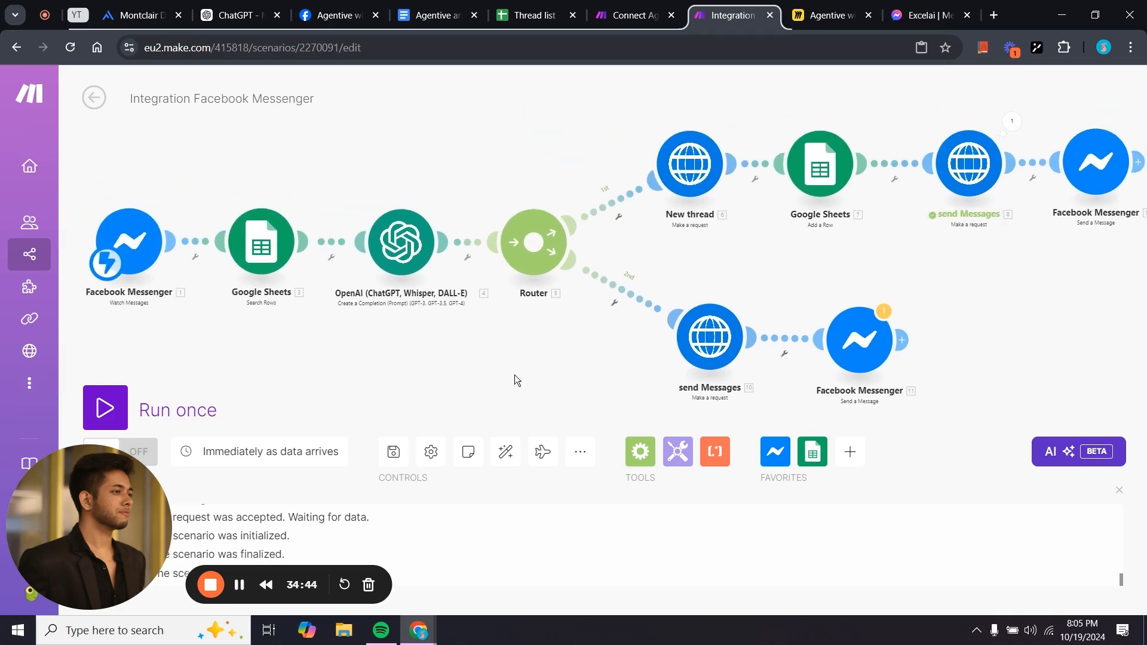
Add a filter to the router's 1st route labelled 'First run'.
left_click(616, 221)
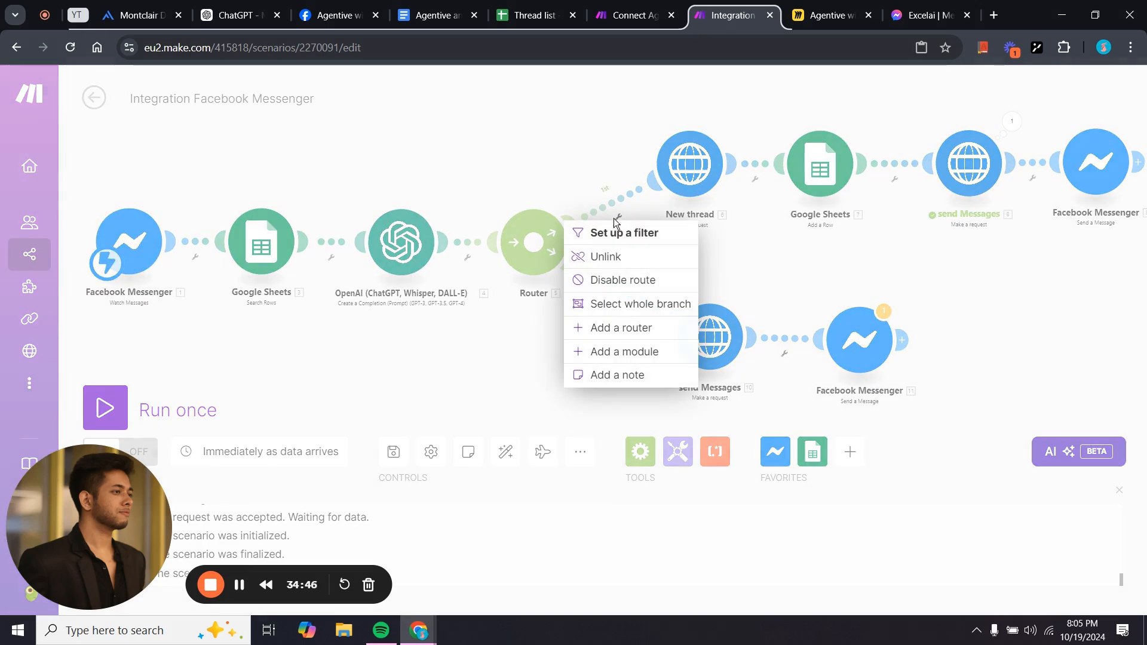
left_click(643, 233)
left_click(713, 166)
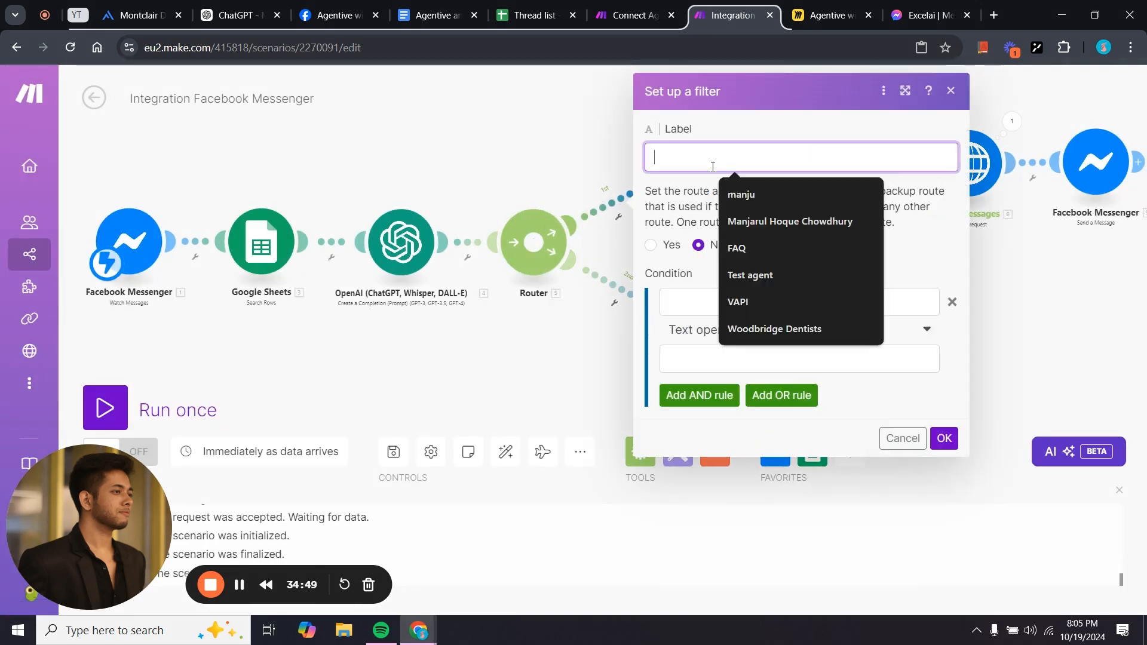
type("Firs")
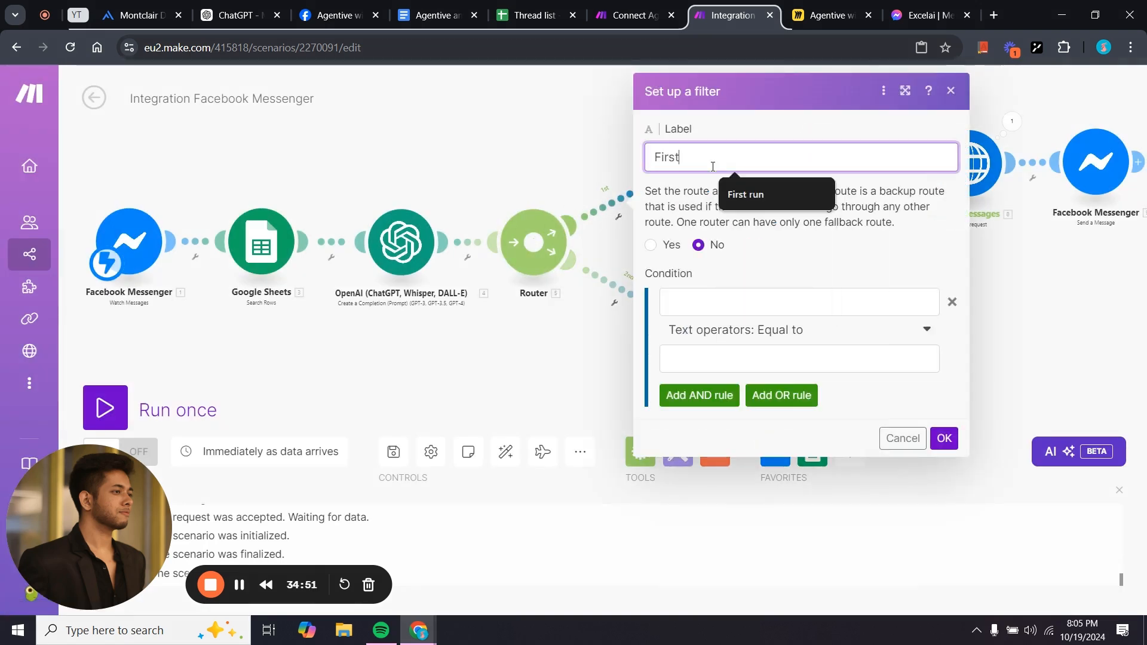
type("t")
left_click(747, 195)
Set the First run condition to Session ID (B) Does not exist and save it.
left_click(744, 296)
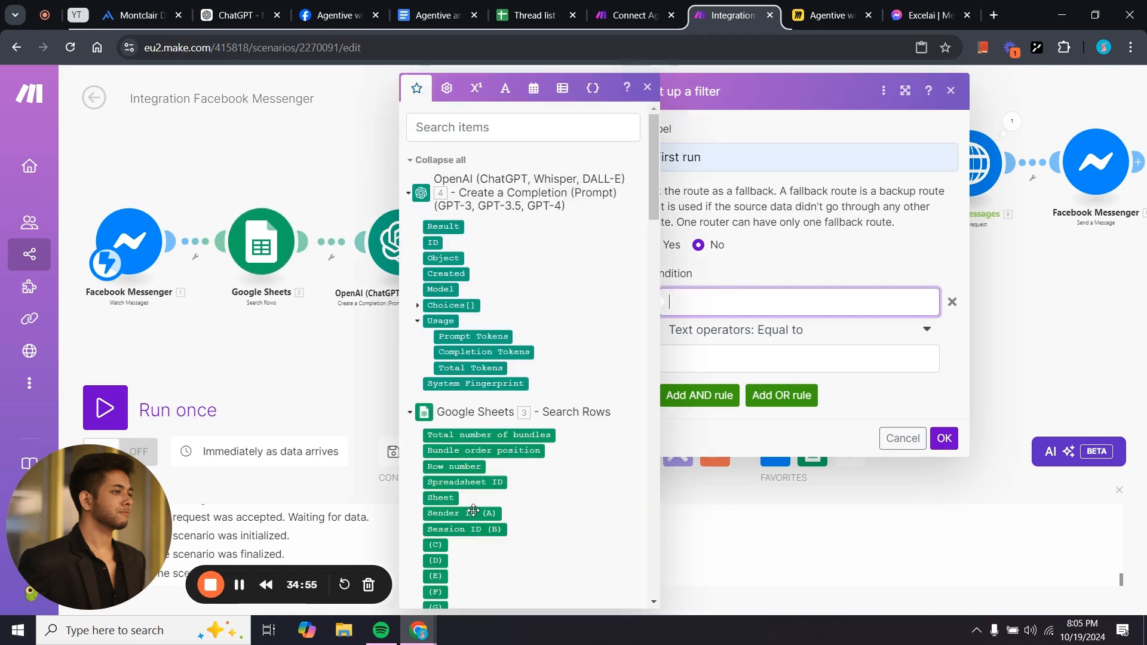
scroll(509, 493, "down", 4)
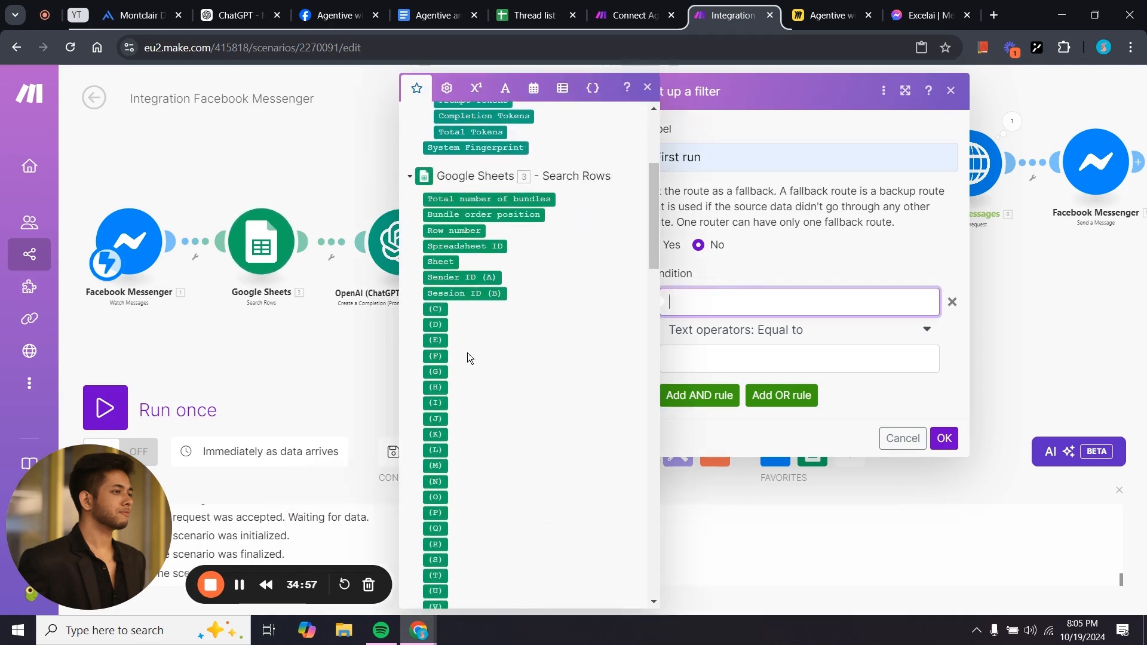
mouse_move(474, 295)
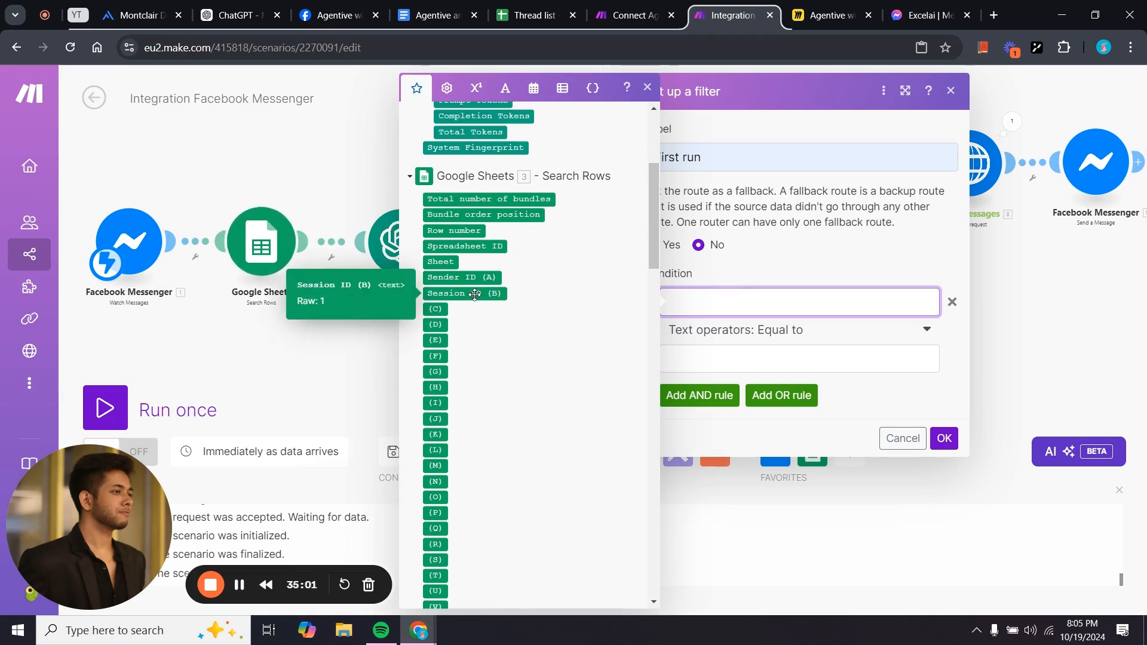
left_click(488, 294)
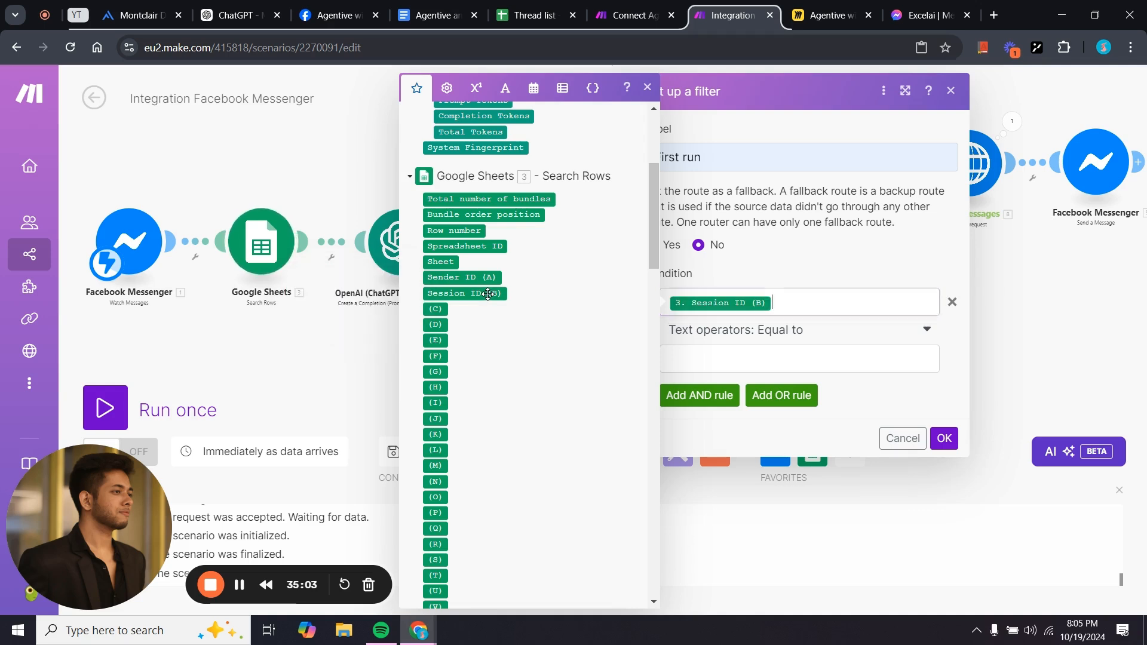
left_click(804, 336)
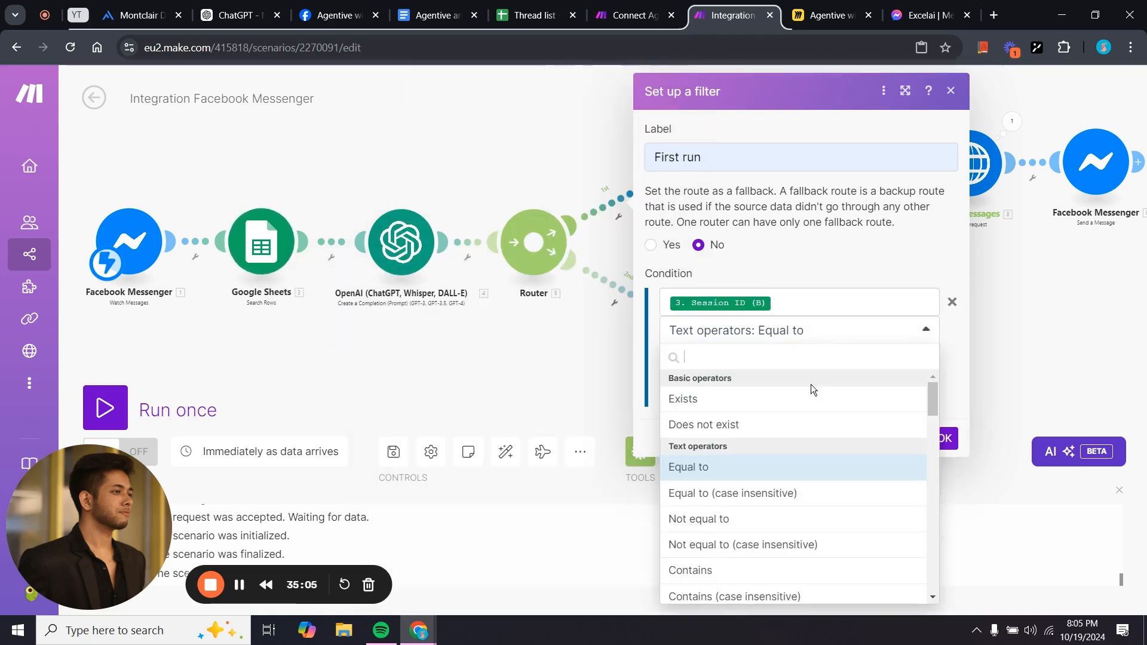
left_click(792, 428)
left_click(944, 410)
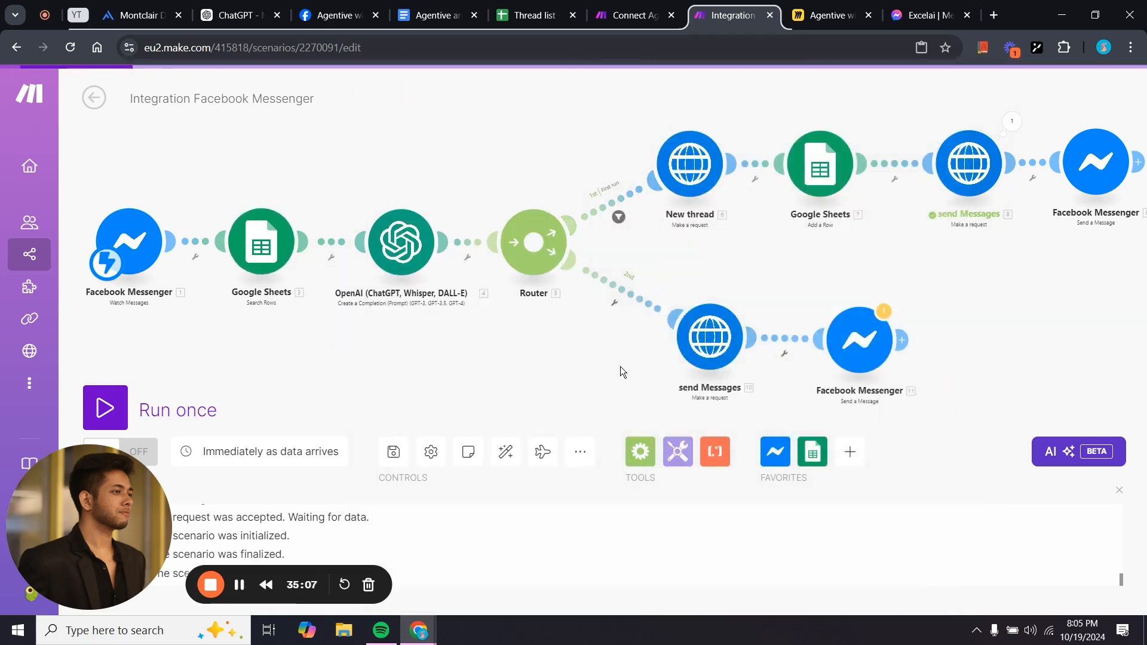
scroll(572, 343, "up", 2)
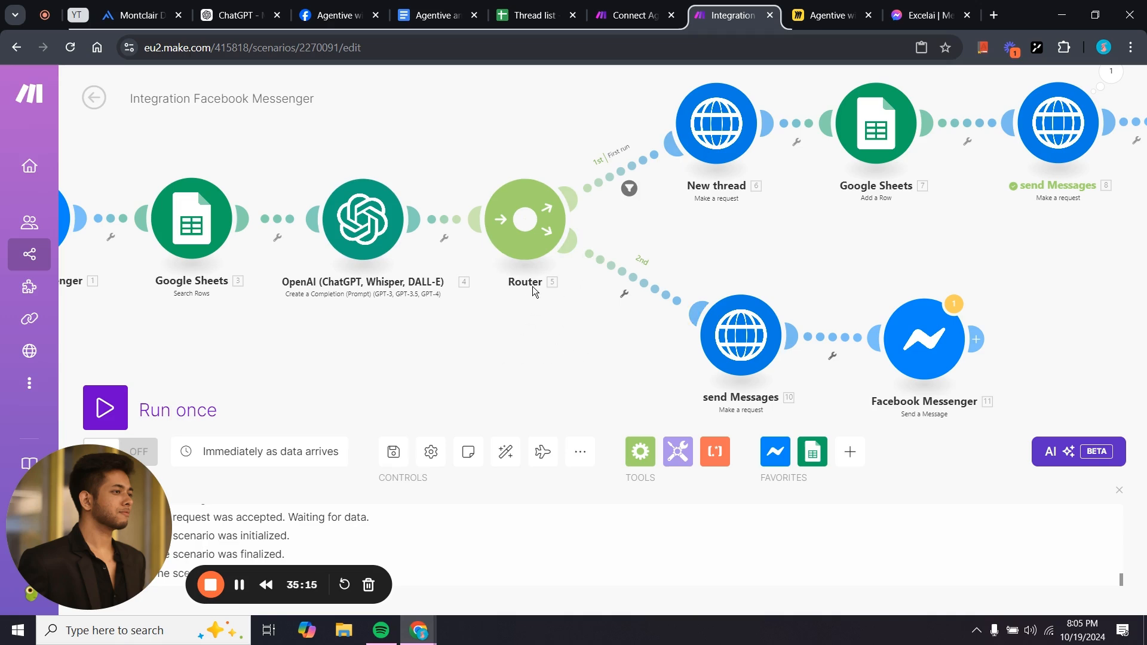
Add a filter to the router's 2nd route labelled 'Continue Chat'.
left_click(626, 293)
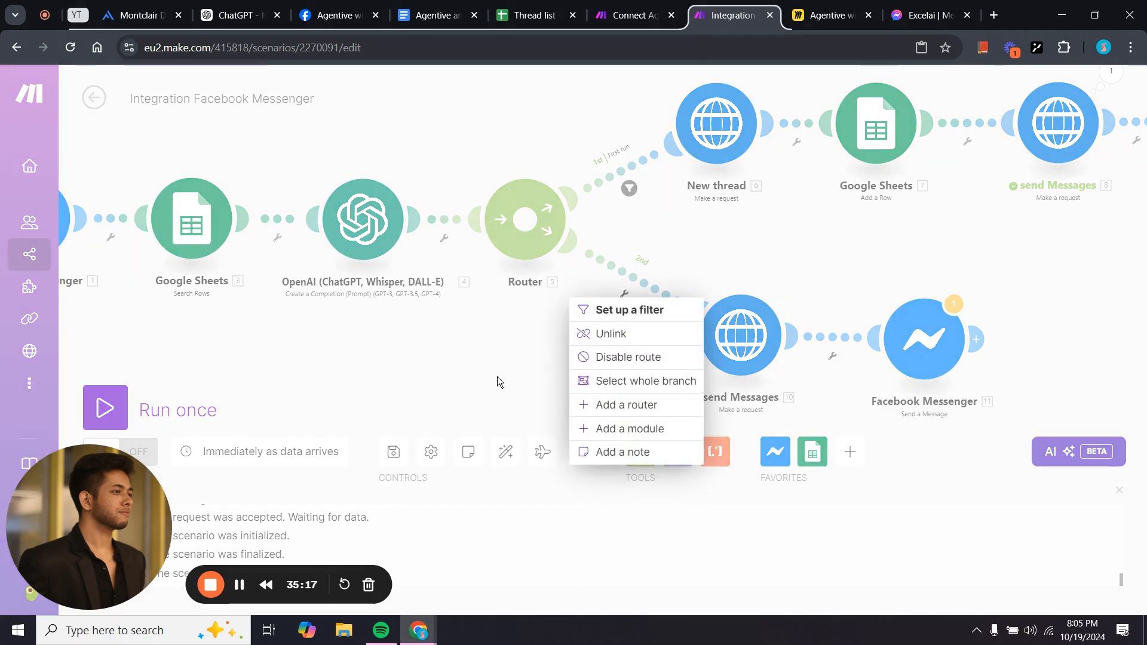
left_click(600, 311)
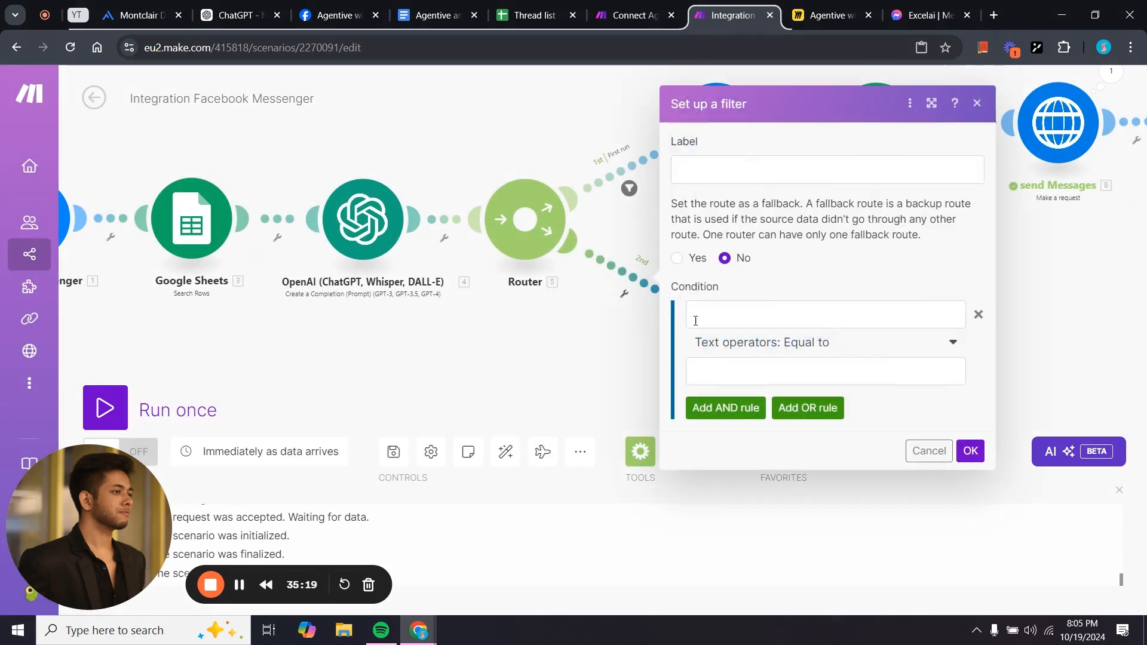
left_click(738, 165)
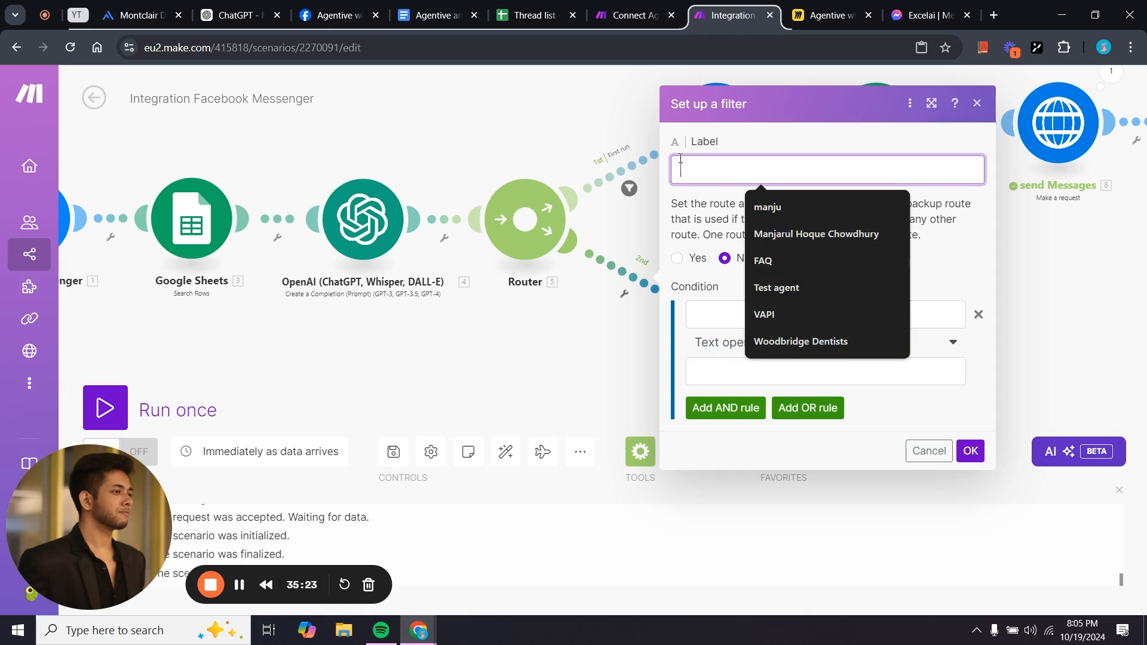
type("co")
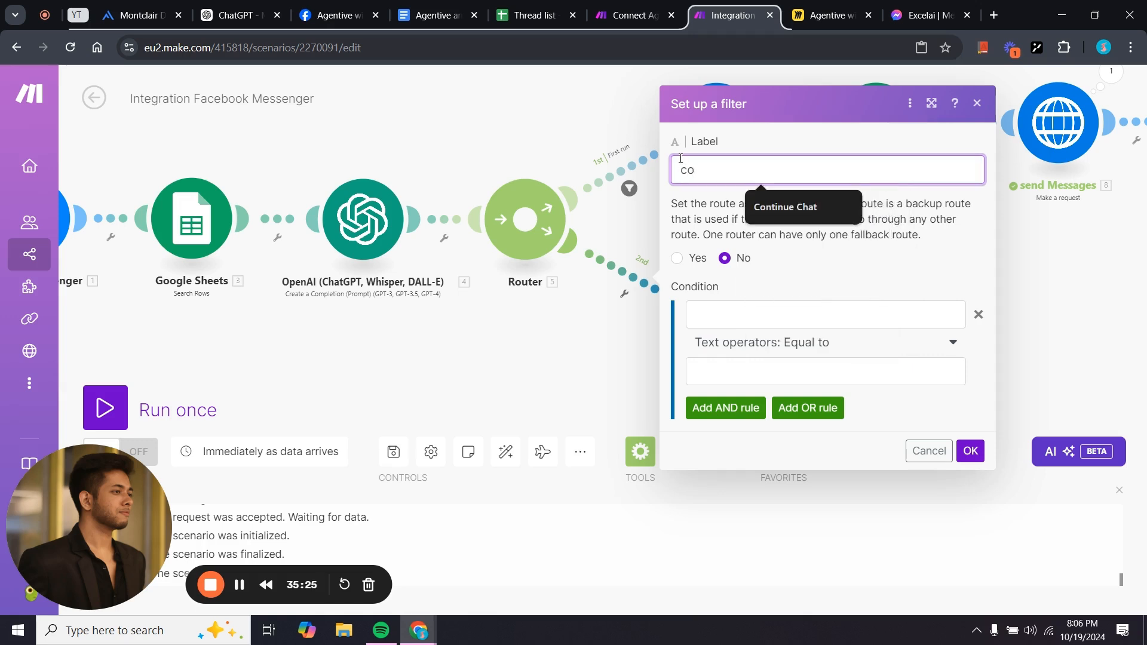
left_click(784, 213)
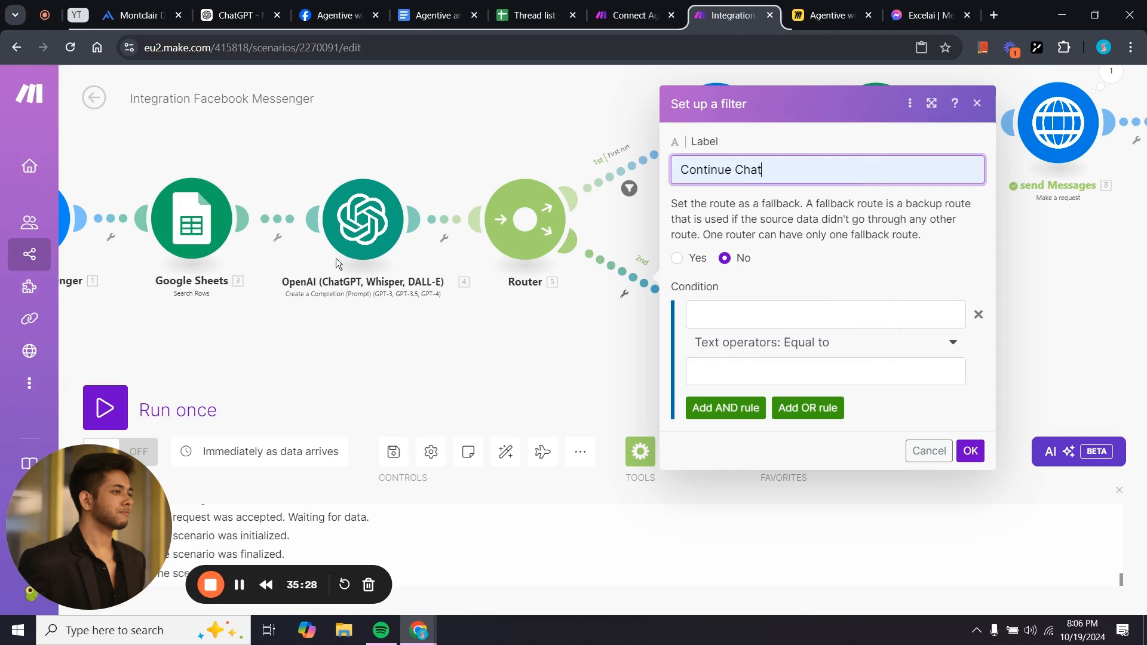
Set the Continue Chat condition to 3. Session ID (B) Exists and save it.
left_click(710, 328)
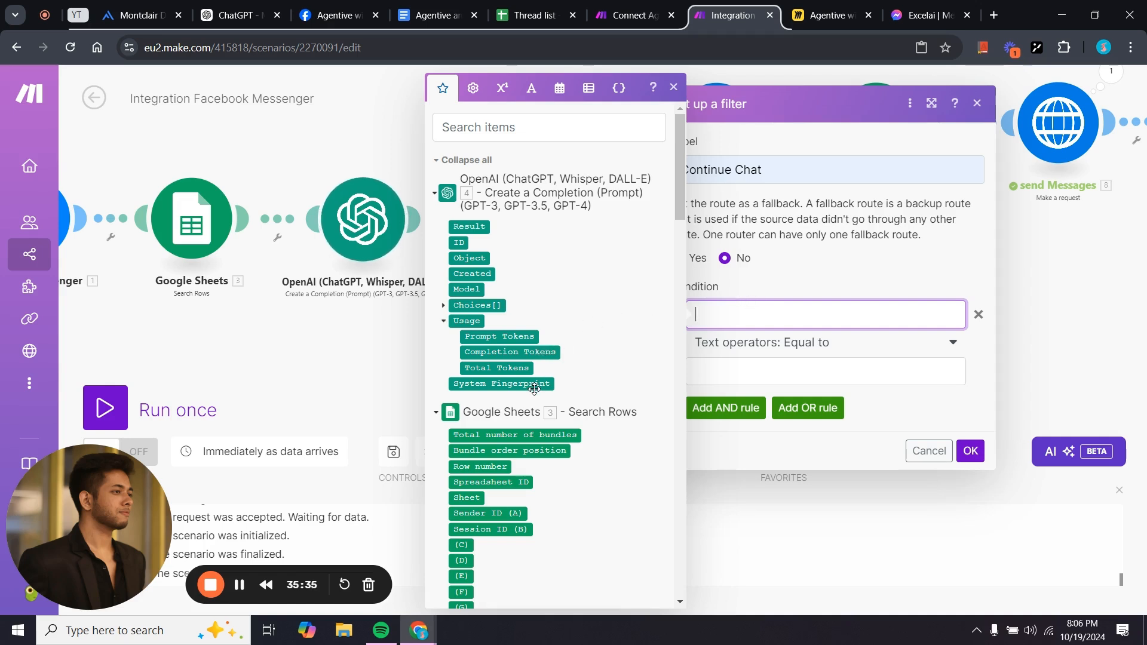
scroll(512, 404, "down", 3)
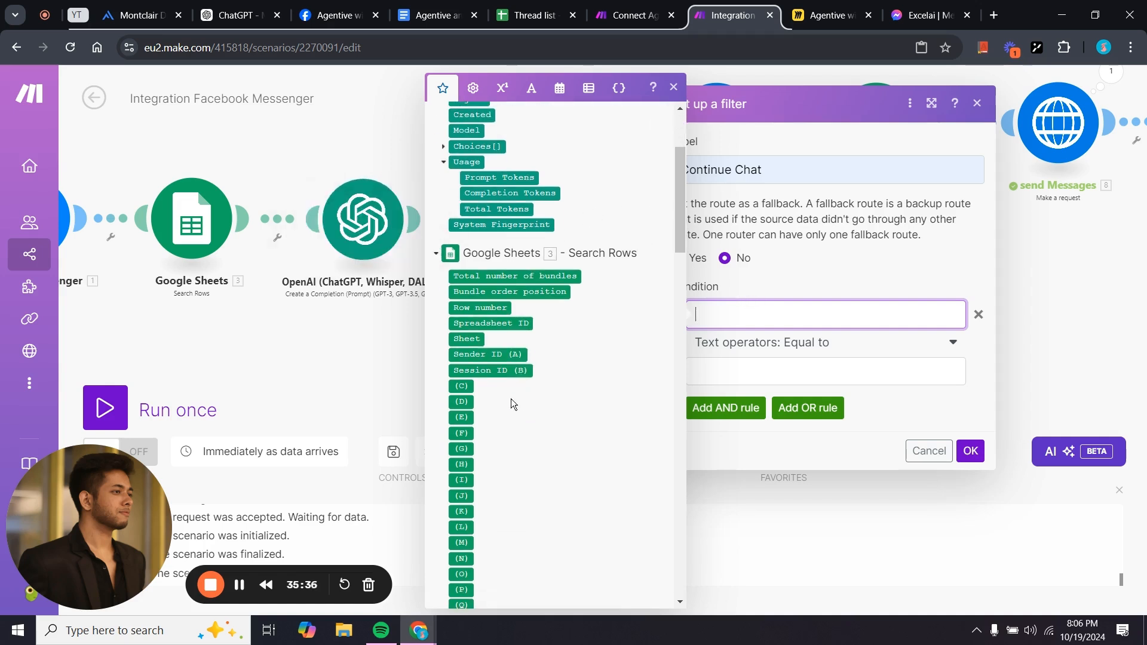
left_click(491, 370)
left_click(808, 371)
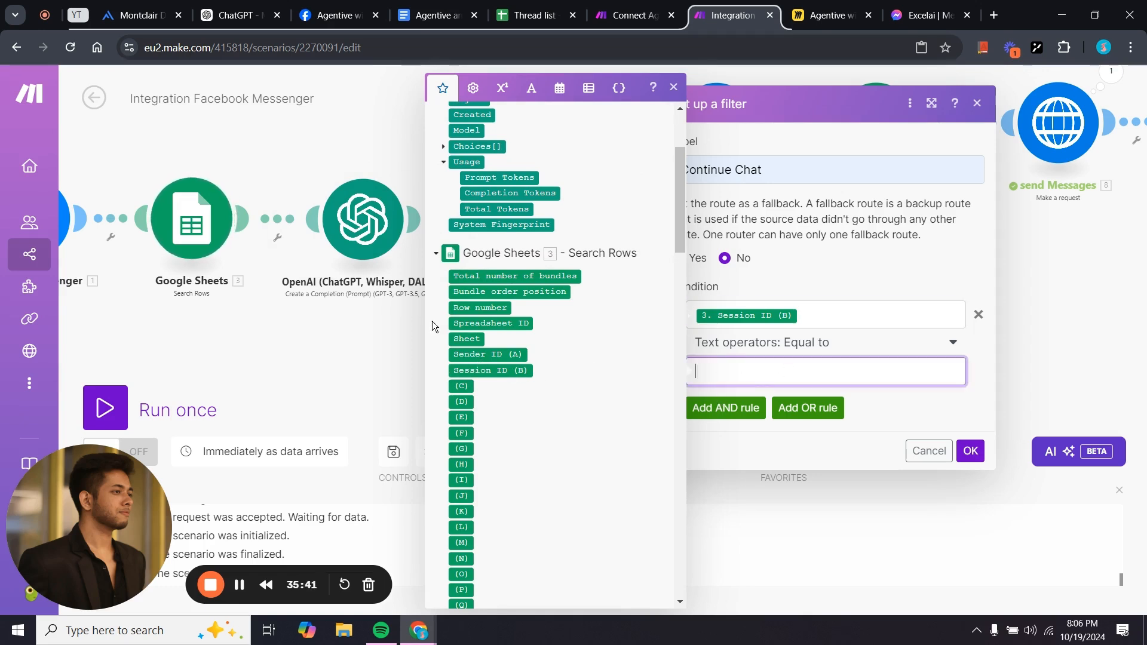
scroll(434, 326, "up", 3)
left_click(816, 350)
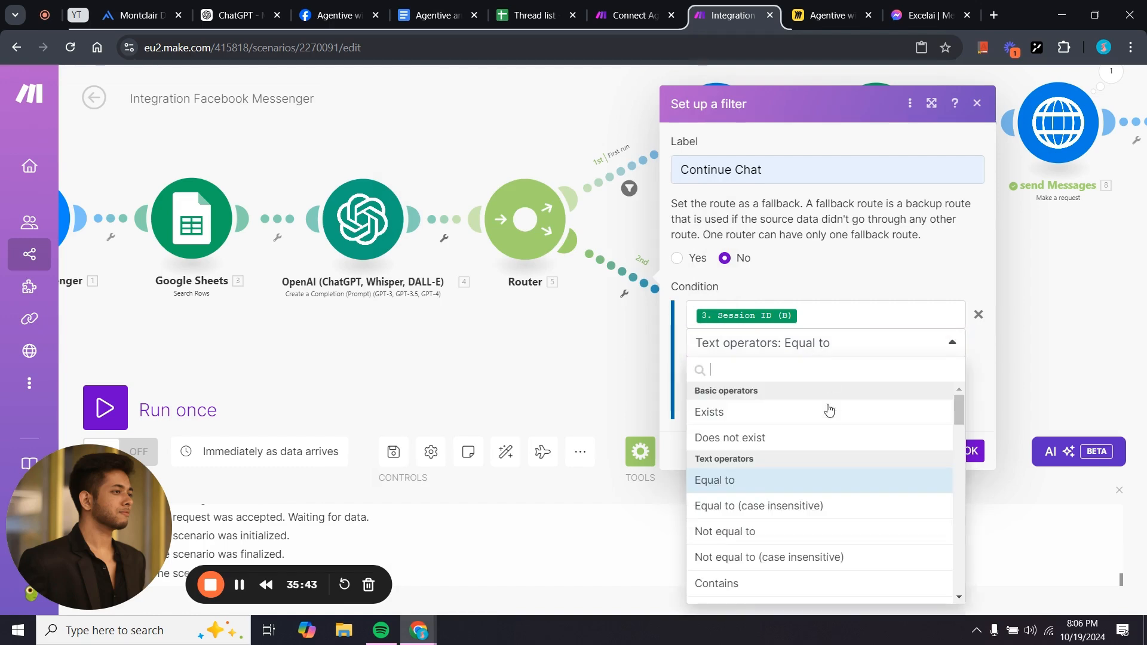
left_click(813, 413)
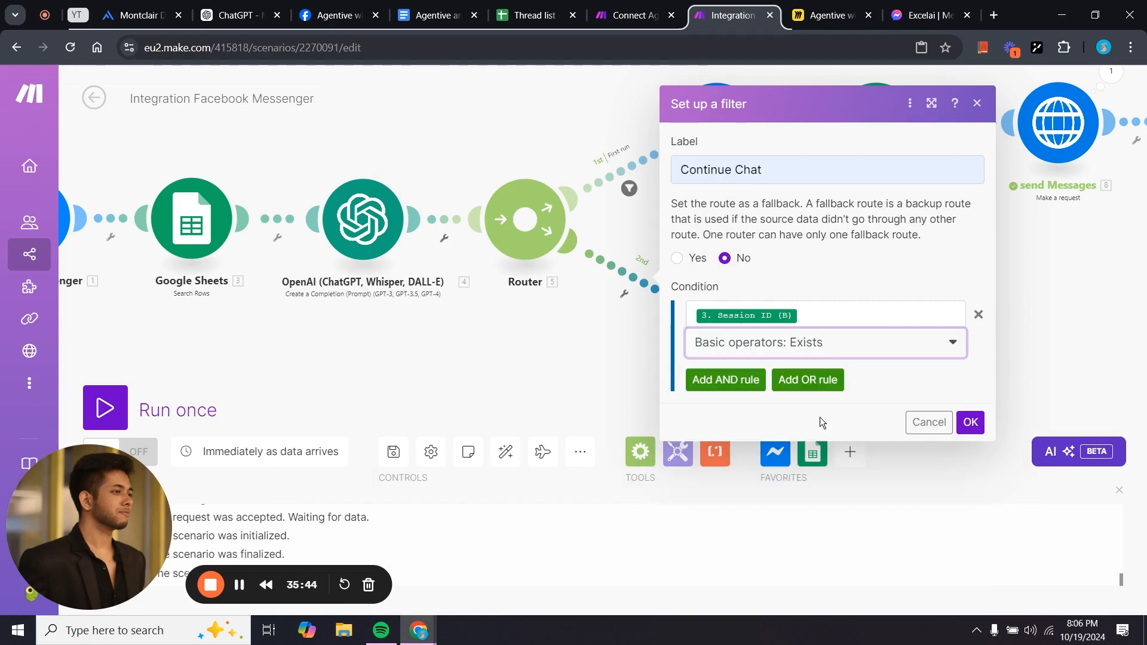
left_click(971, 423)
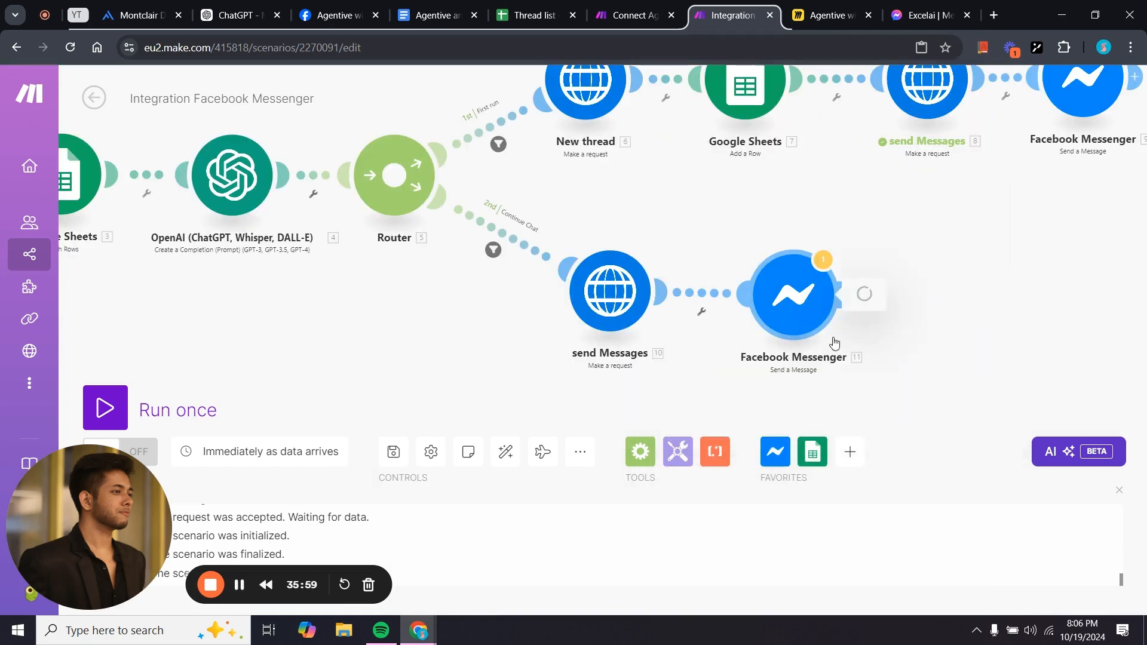
scroll(970, 509, "down", 8)
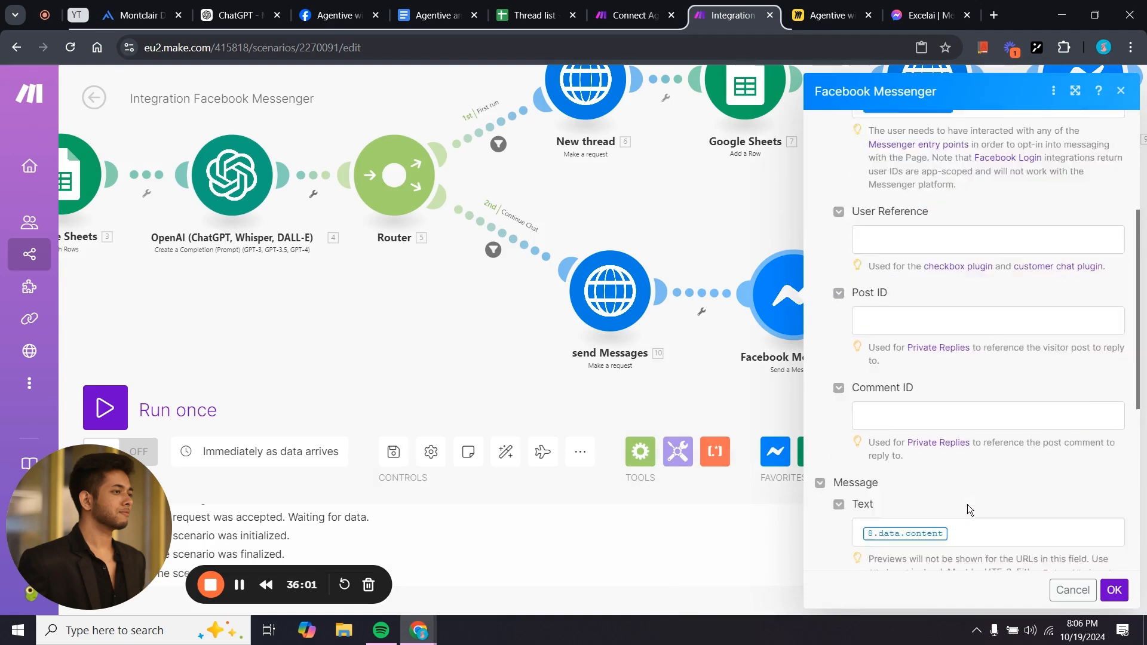
Test-run only the send Messages request module.
left_click(720, 387)
right_click(600, 297)
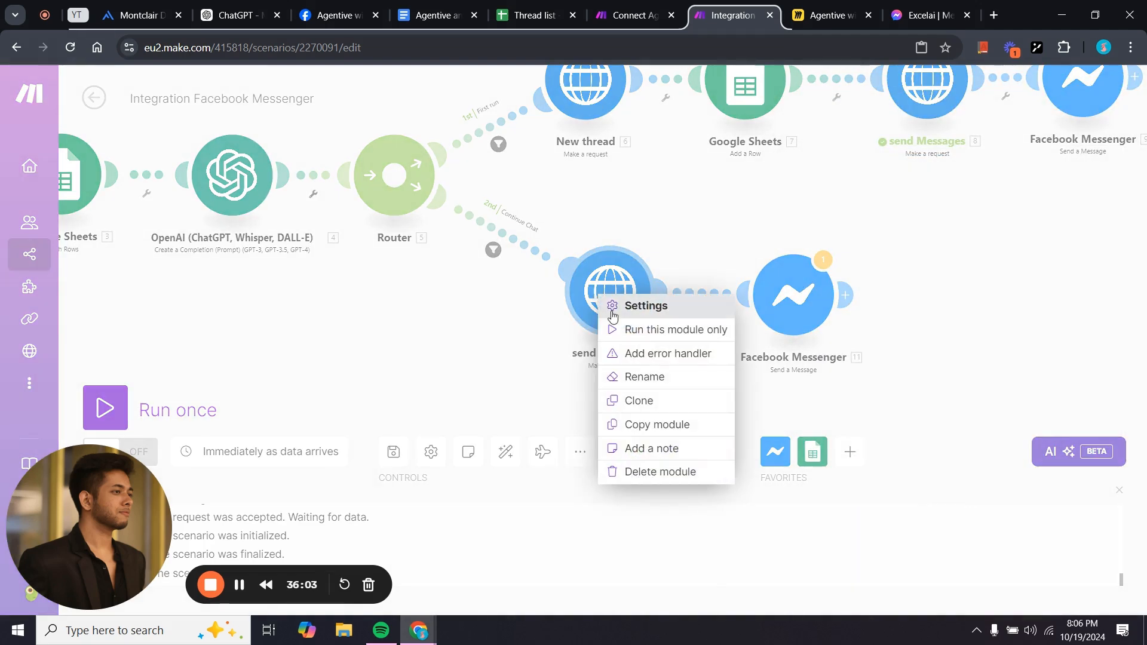
left_click(629, 328)
scroll(843, 448, "down", 3)
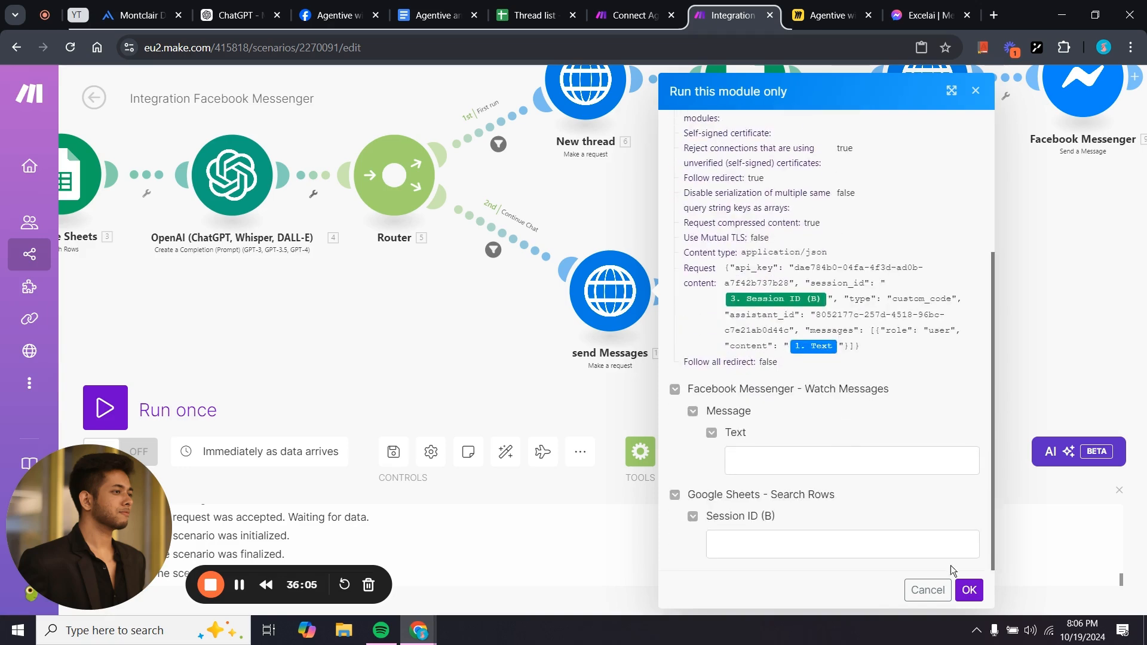
left_click(967, 590)
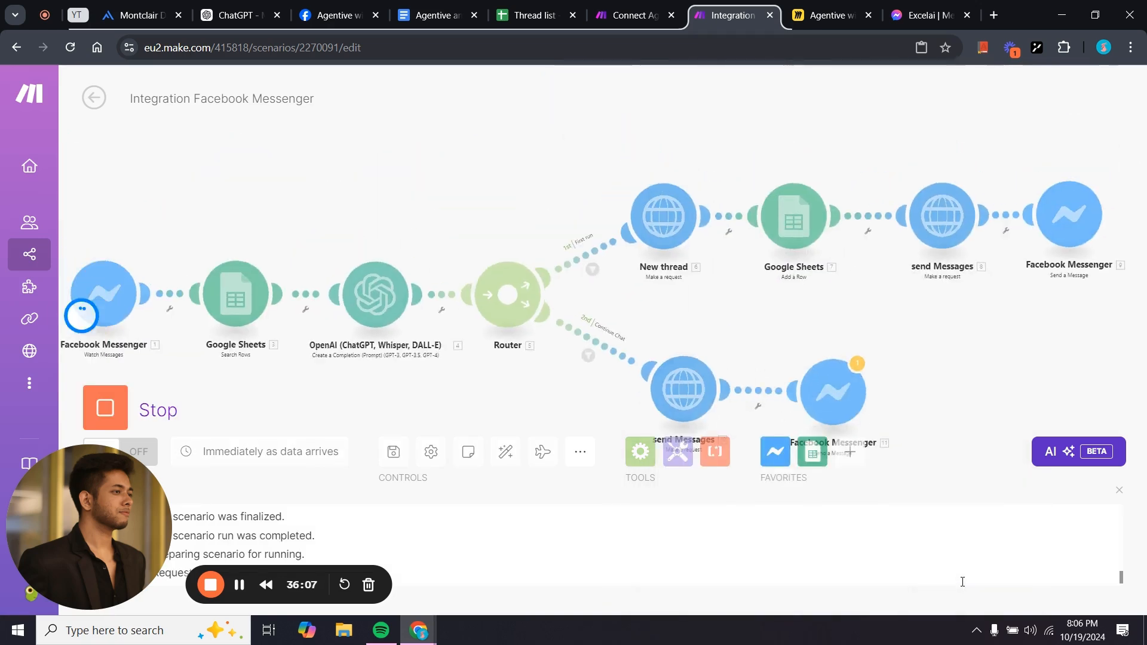
left_click(734, 324)
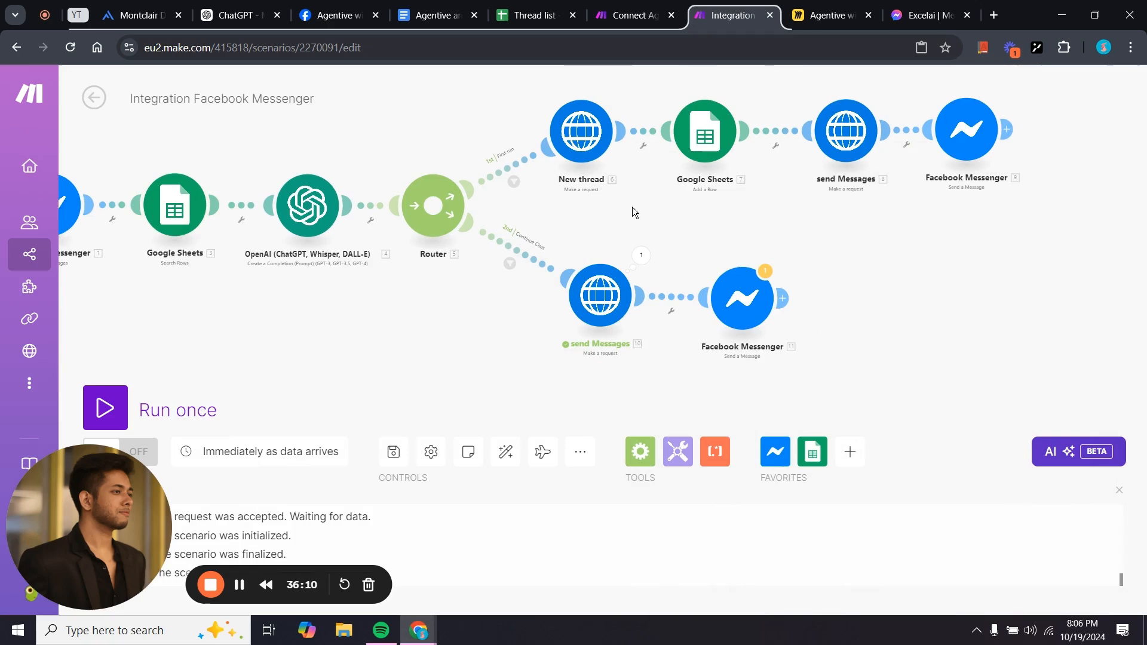
Map 10. data: content into the Continue Chat Messenger reply text and save the scenario.
left_click(743, 309)
scroll(876, 388, "down", 5)
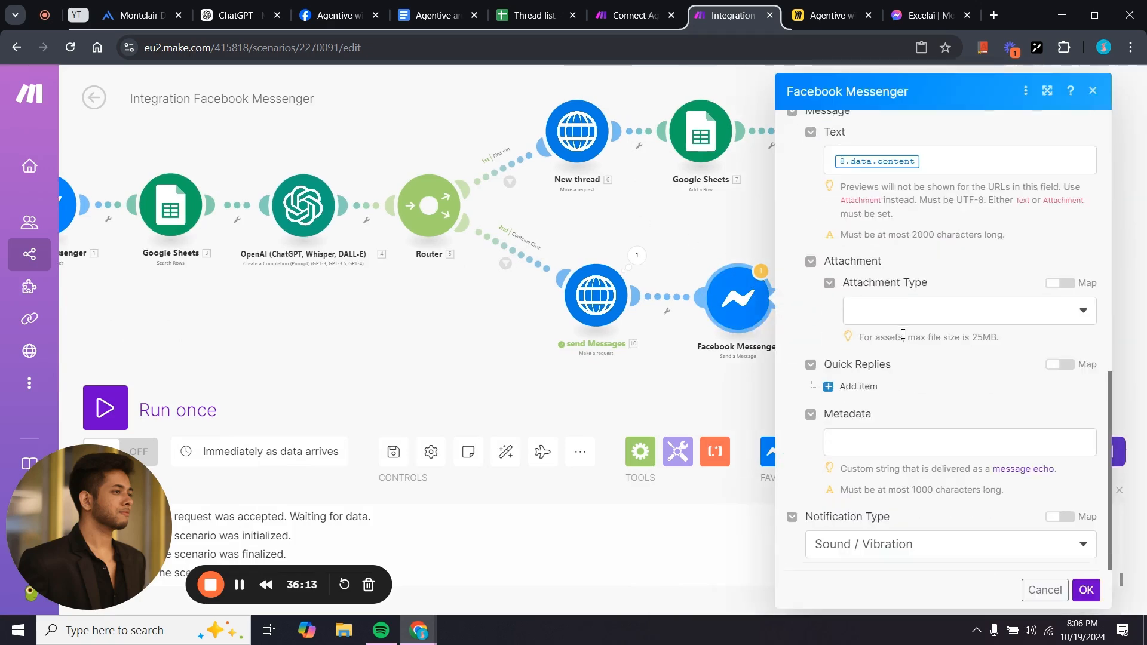
left_click(923, 157)
key("BackSpace")
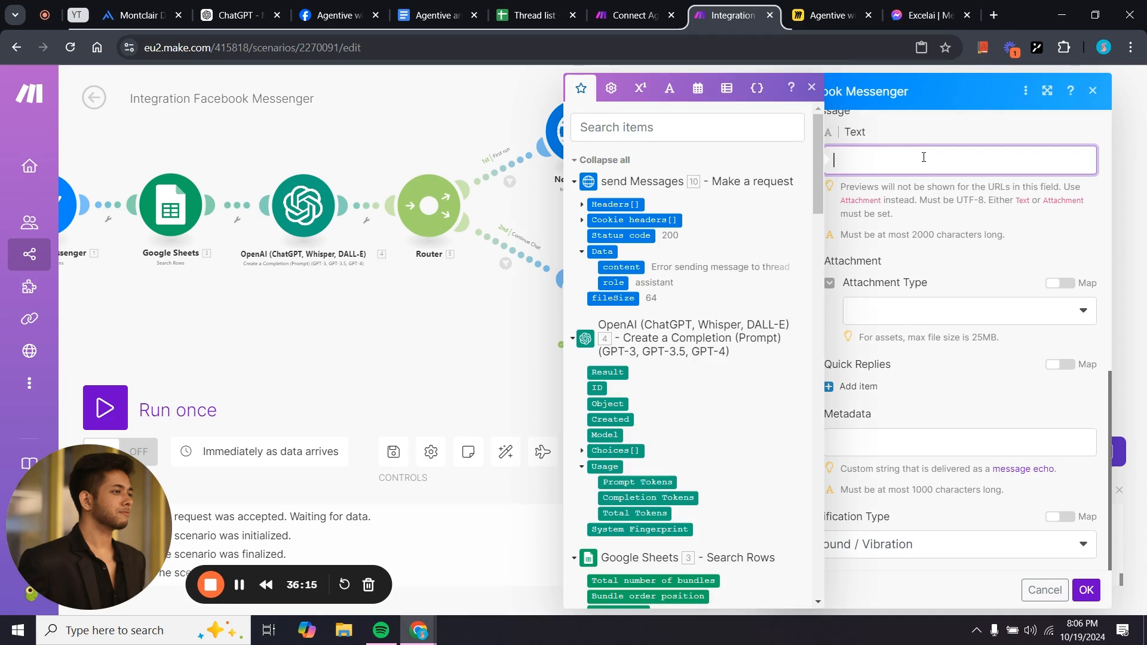
scroll(659, 382, "down", 20)
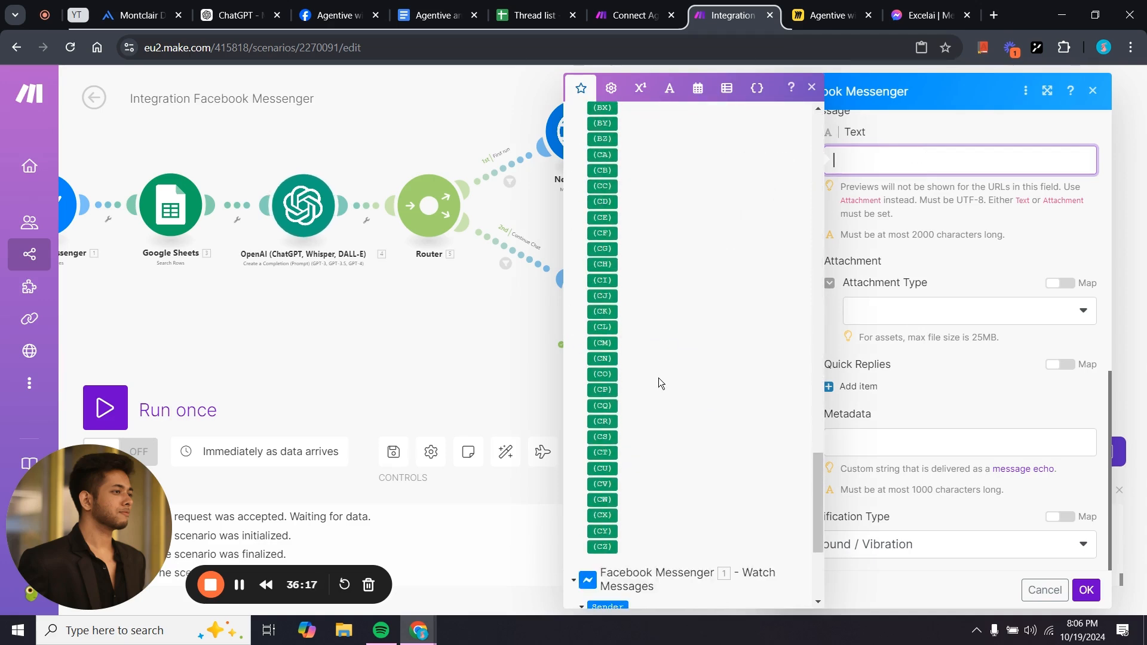
scroll(659, 382, "up", 20)
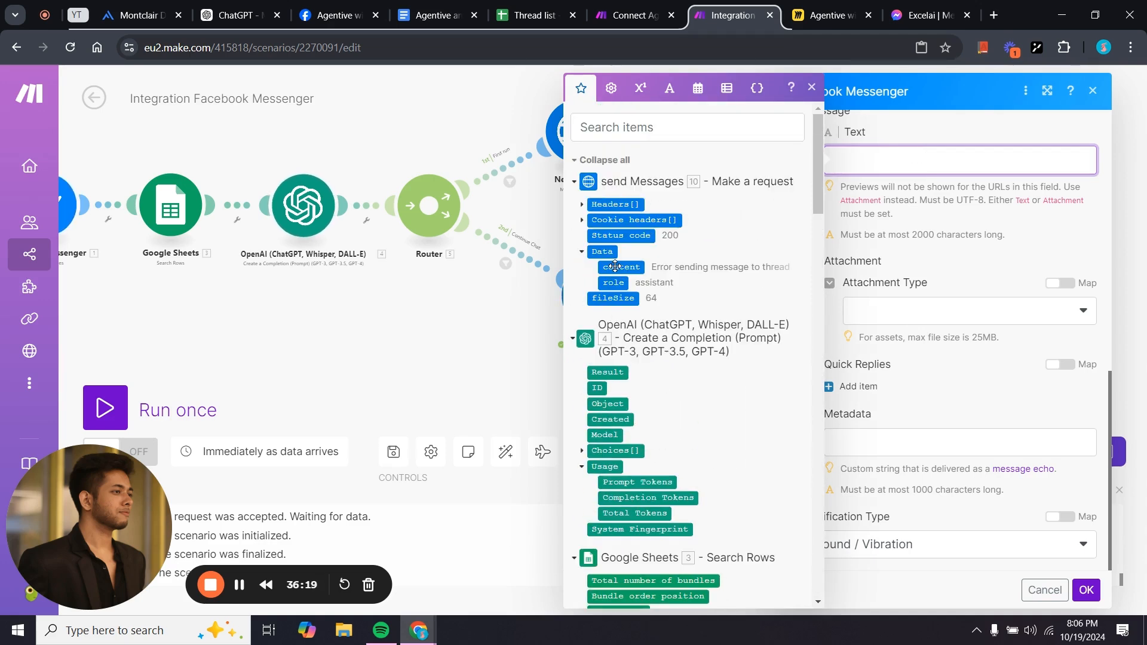
left_click(616, 266)
left_click(483, 318)
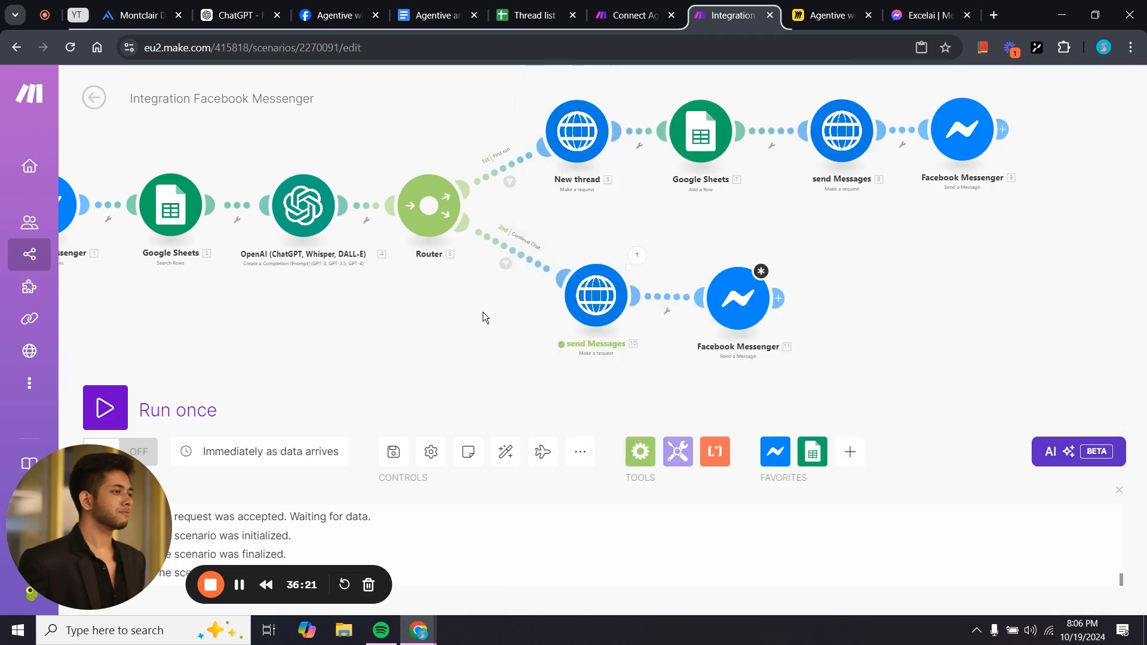
left_click(744, 308)
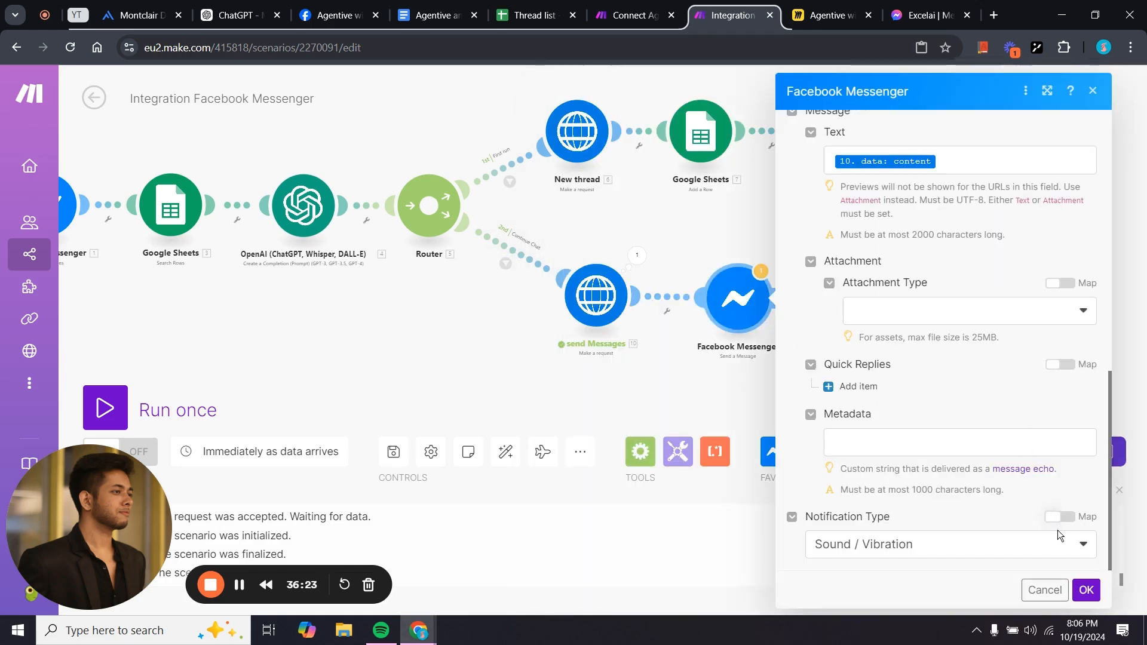
left_click(1086, 590)
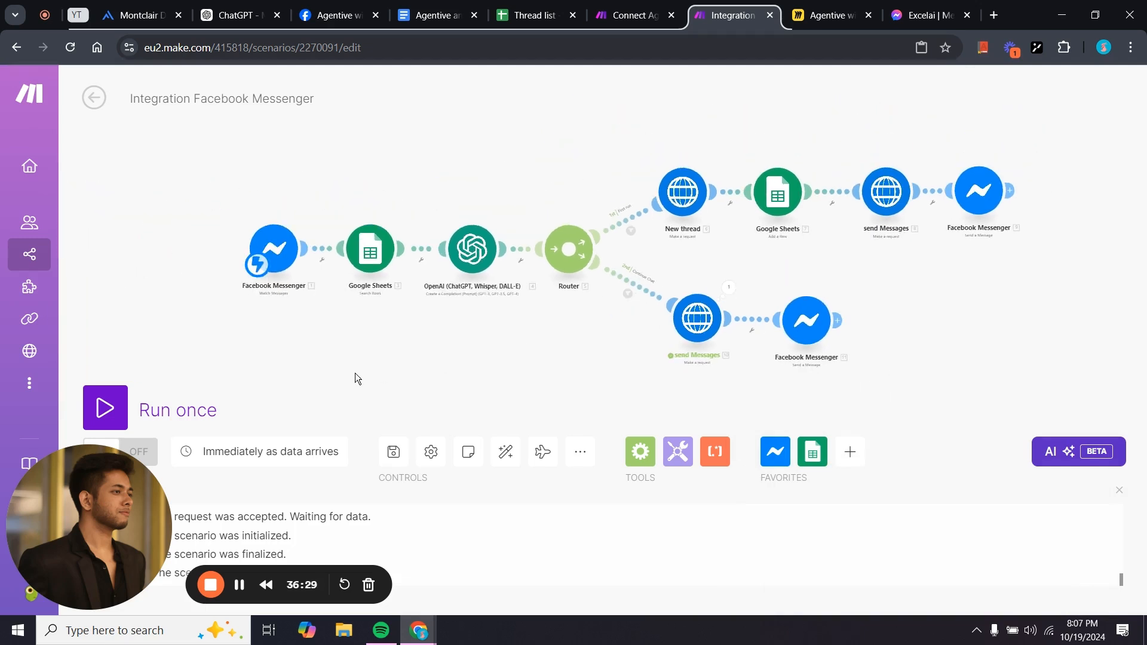
key("ctrl+s")
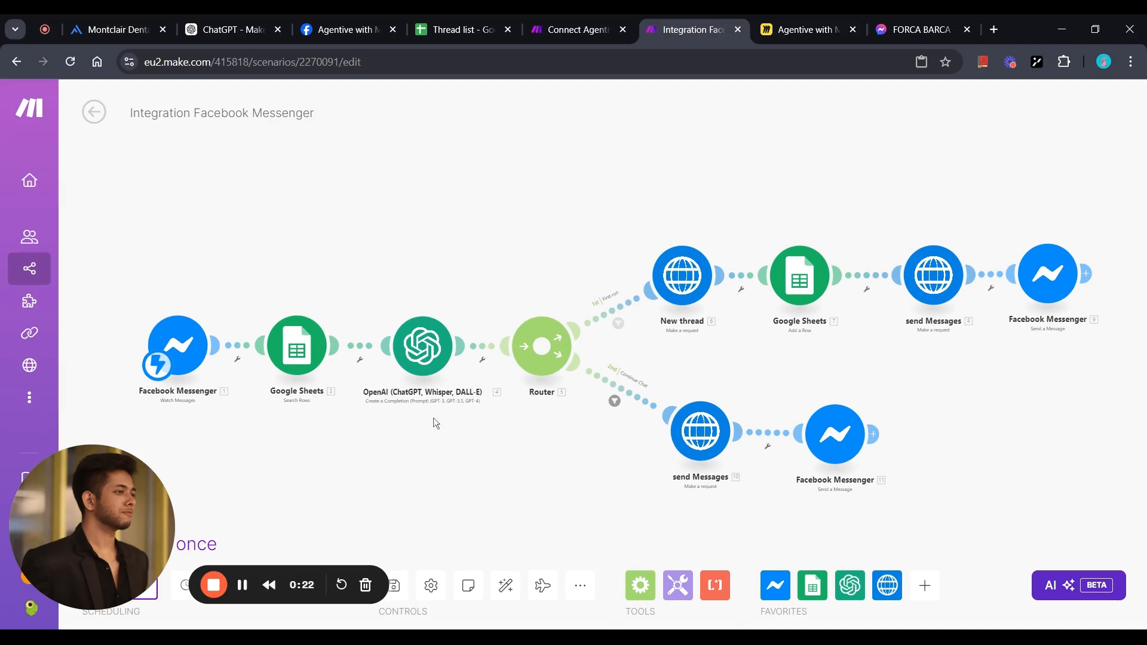
left_click(356, 30)
Remove the Excelai page from the Messenger API access tokens and begin adding a page again.
scroll(567, 454, "down", 5)
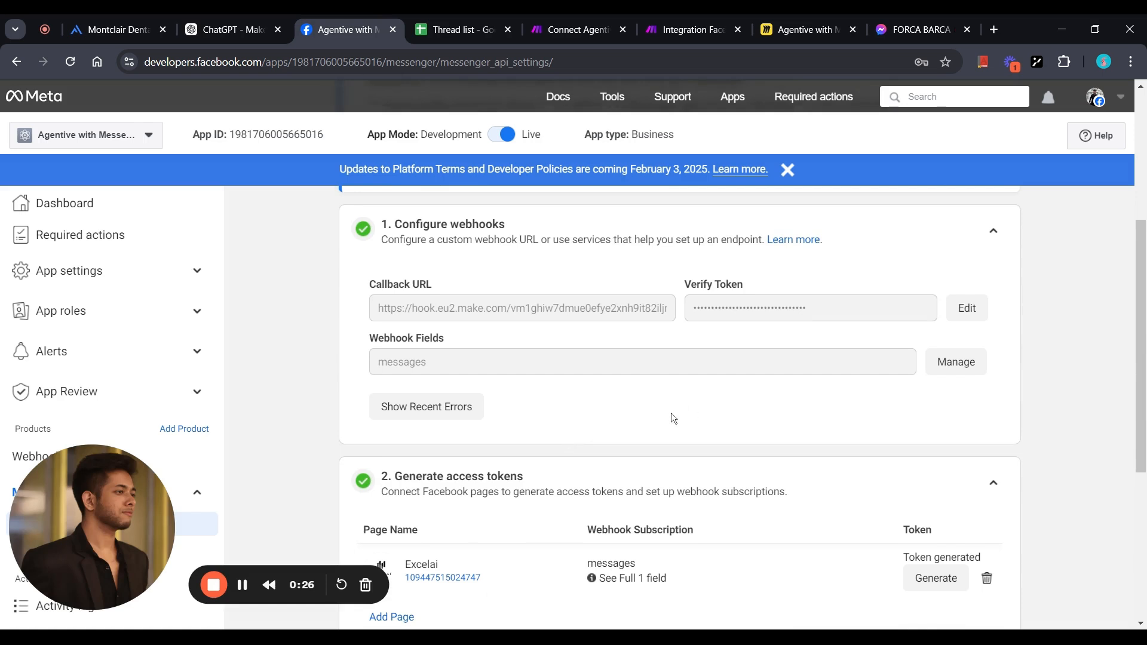
scroll(673, 417, "down", 5)
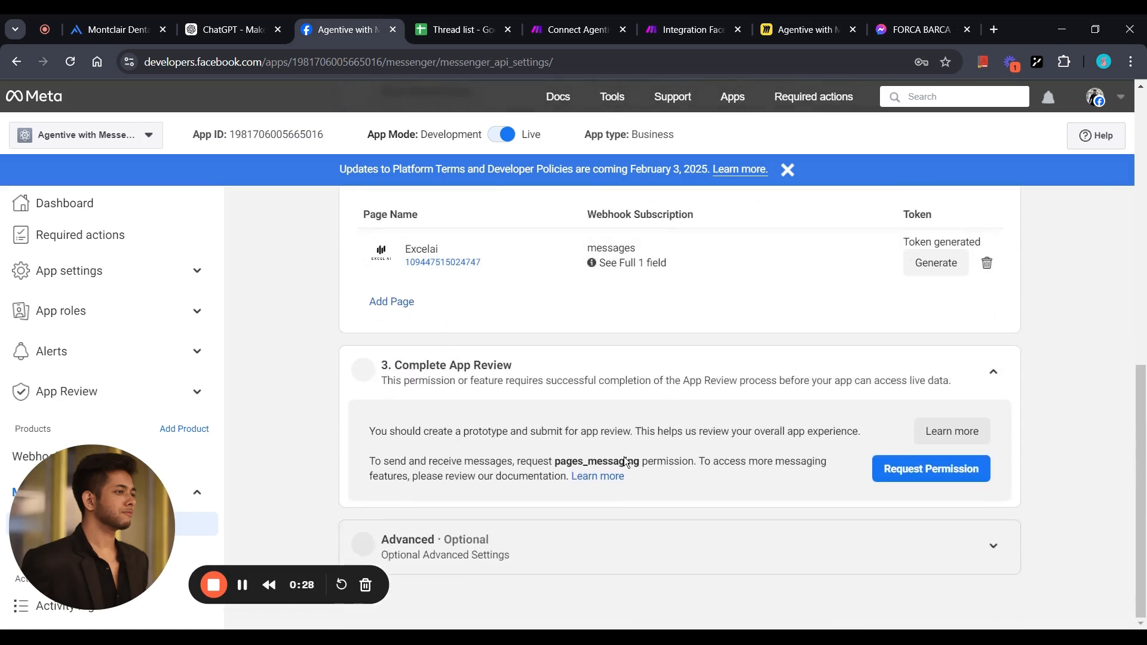
scroll(623, 456, "up", 3)
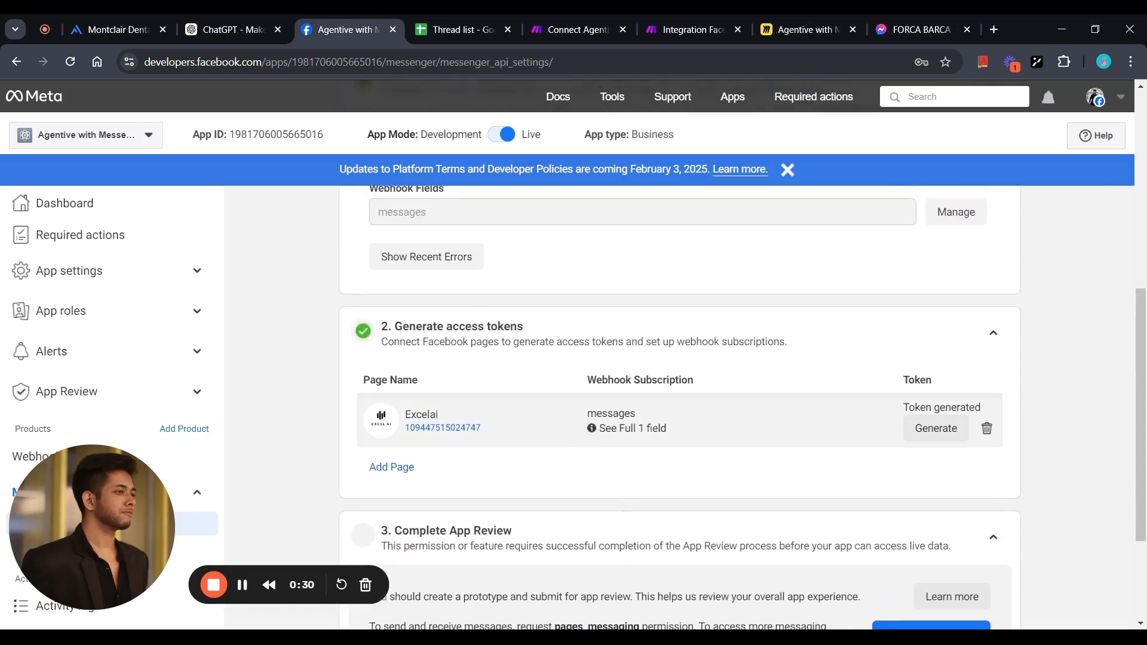
left_click(987, 428)
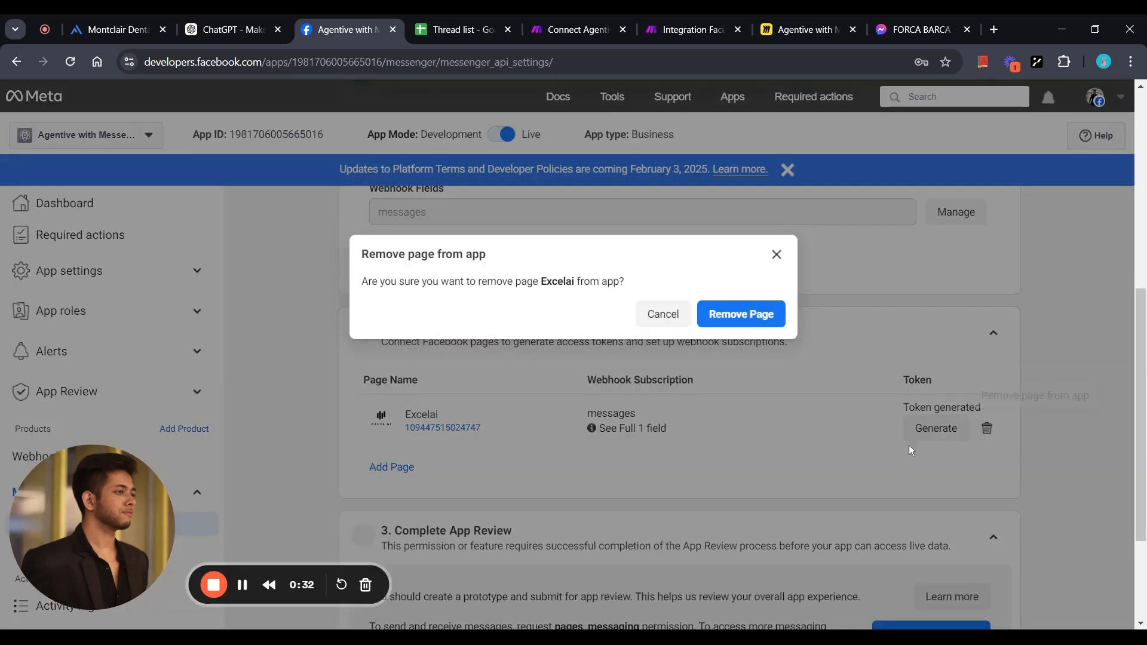
left_click(752, 319)
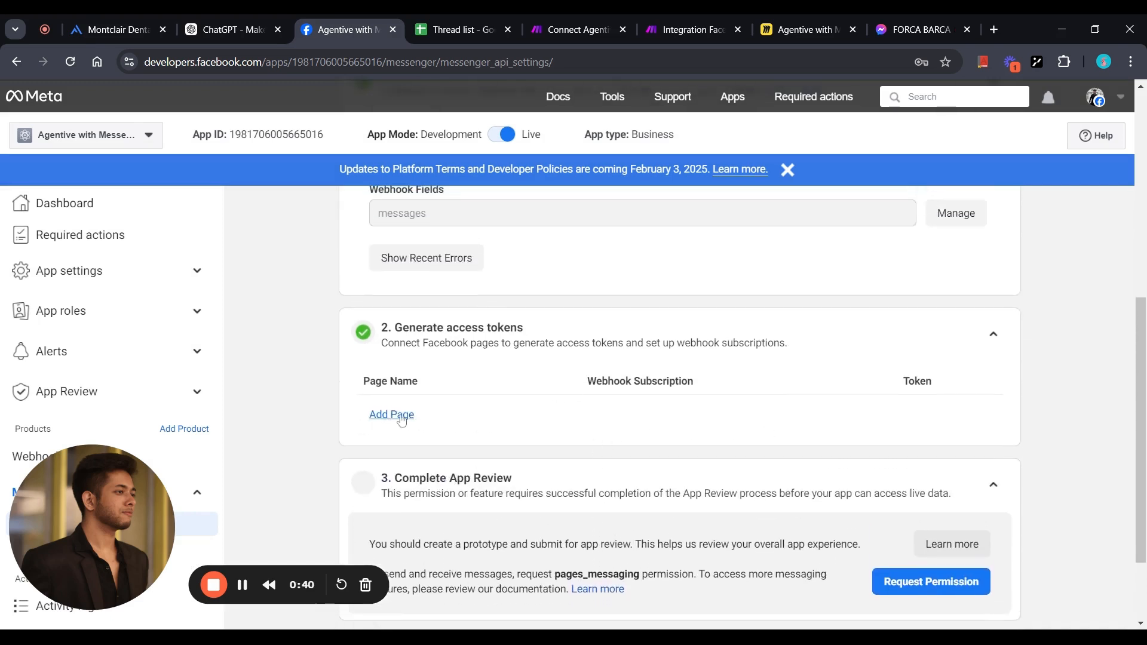
left_click(402, 421)
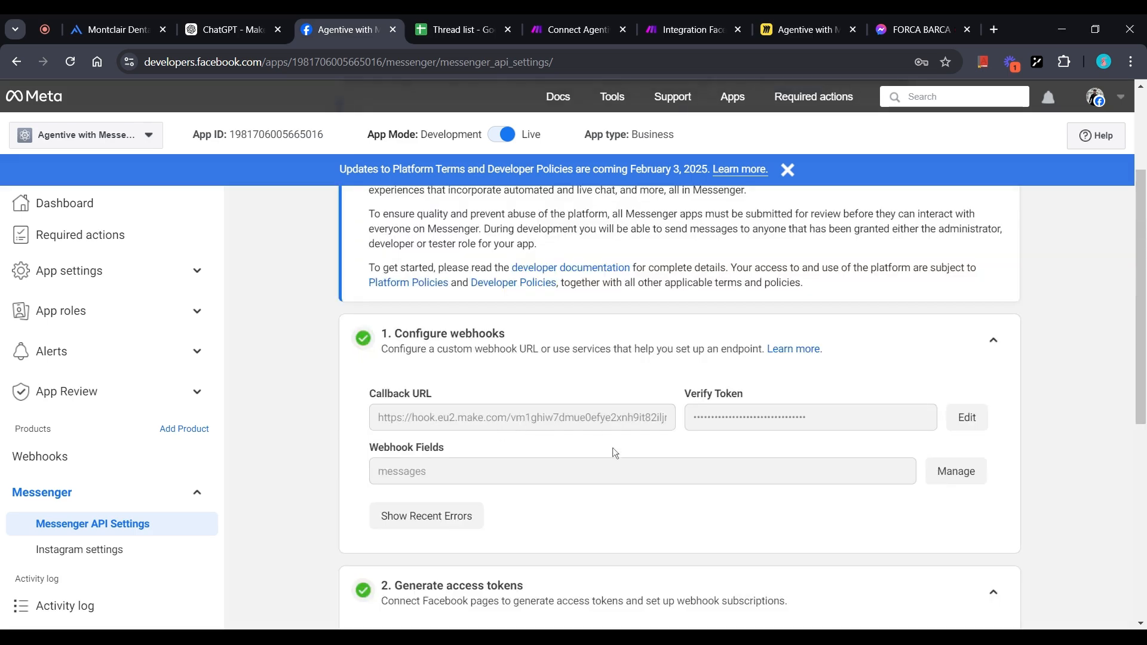
Confirm the Excelai page's webhook subscription with messages checked.
scroll(615, 453, "down", 5)
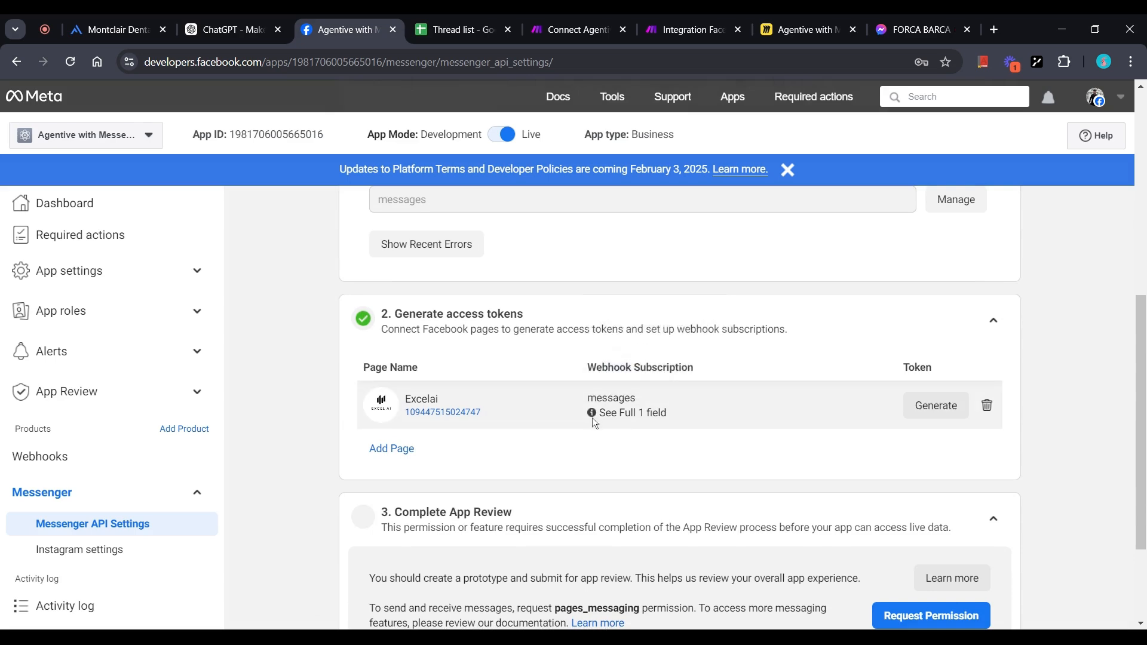
mouse_move(593, 411)
left_click(617, 373)
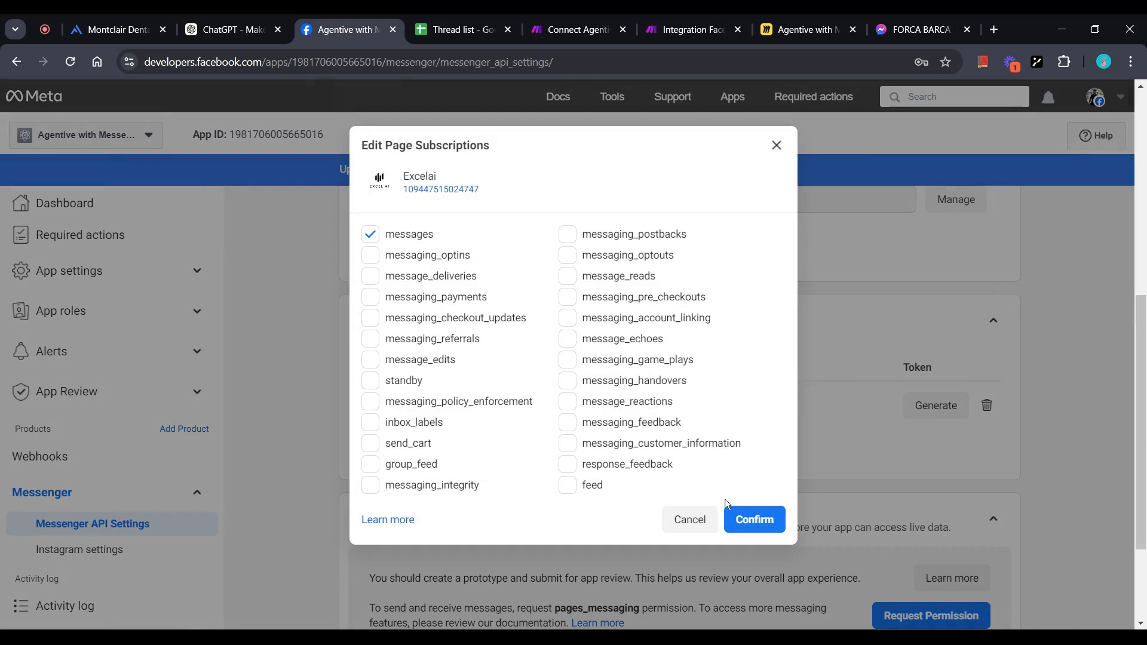
left_click(777, 146)
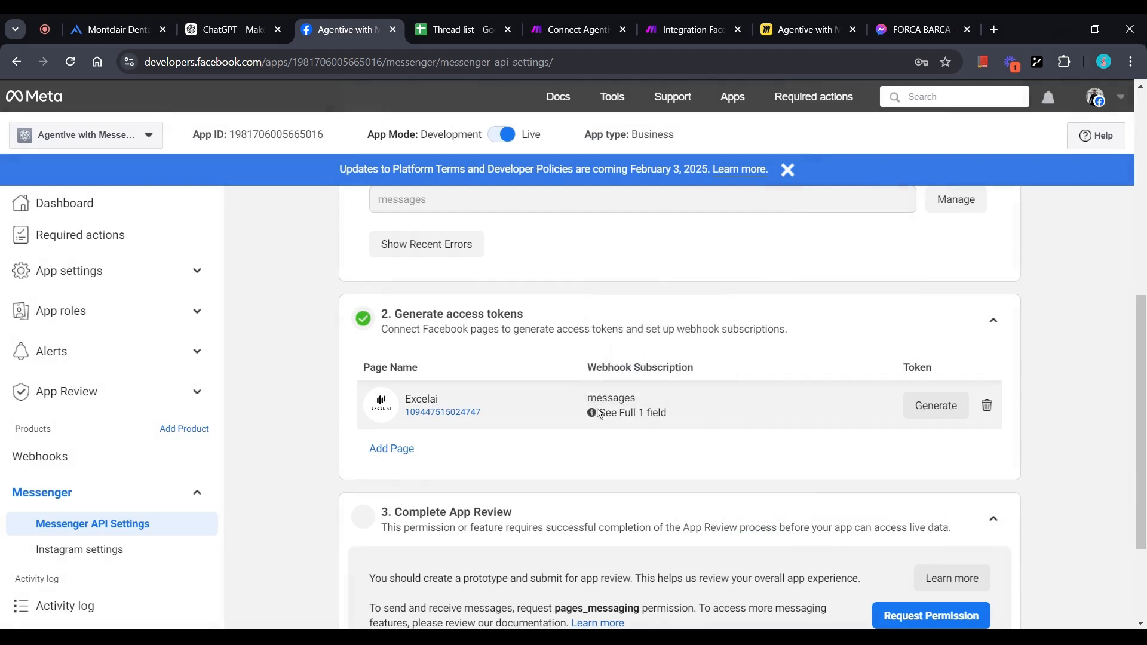
mouse_move(595, 416)
left_click(615, 374)
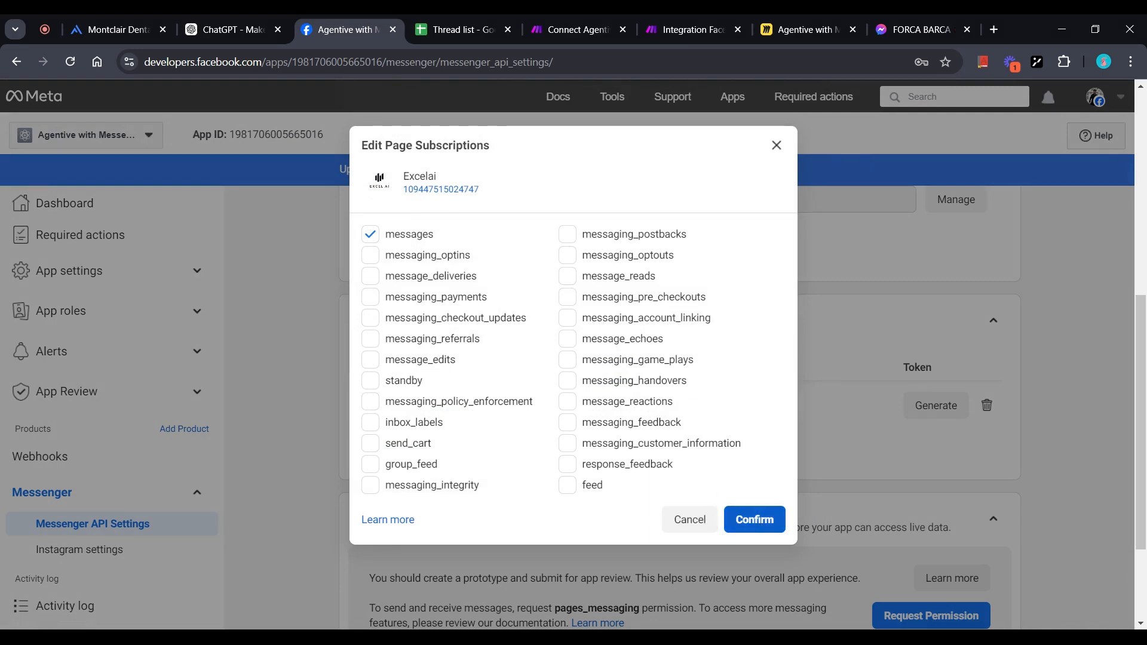
left_click(759, 526)
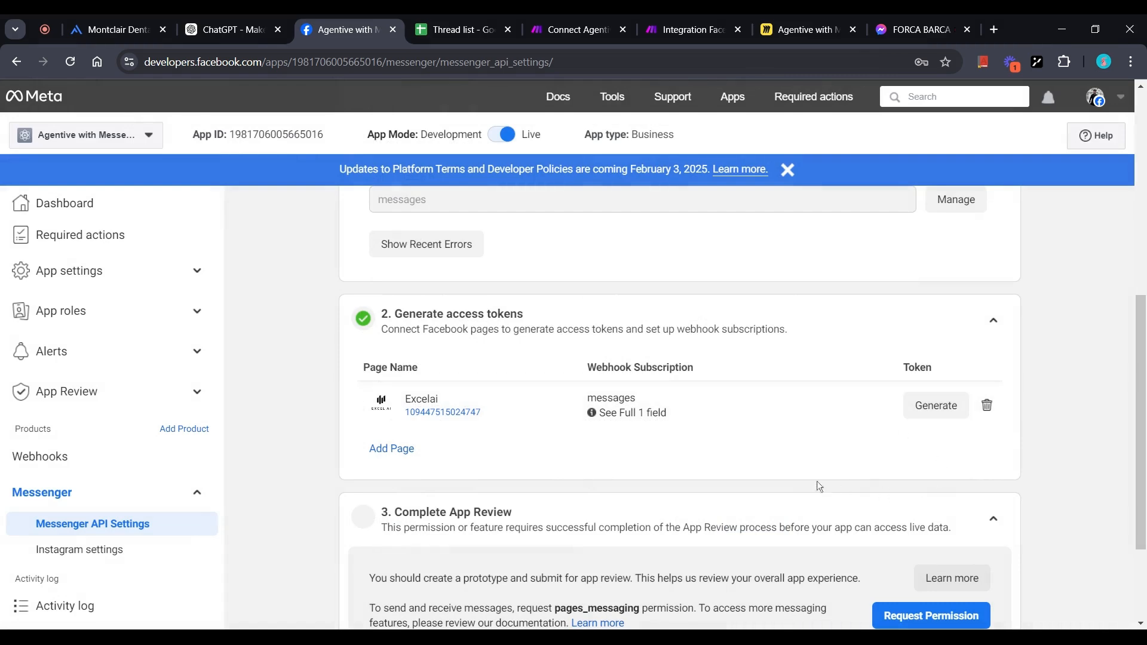
Generate a new Excelai page access token and copy it.
left_click(934, 409)
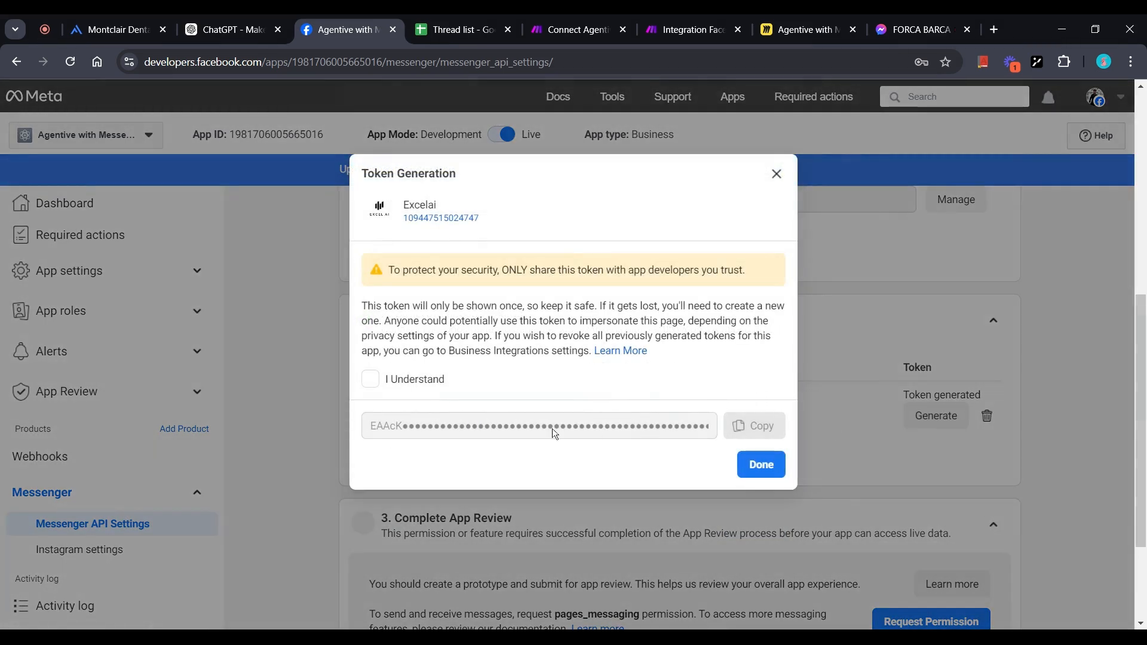
left_click(370, 378)
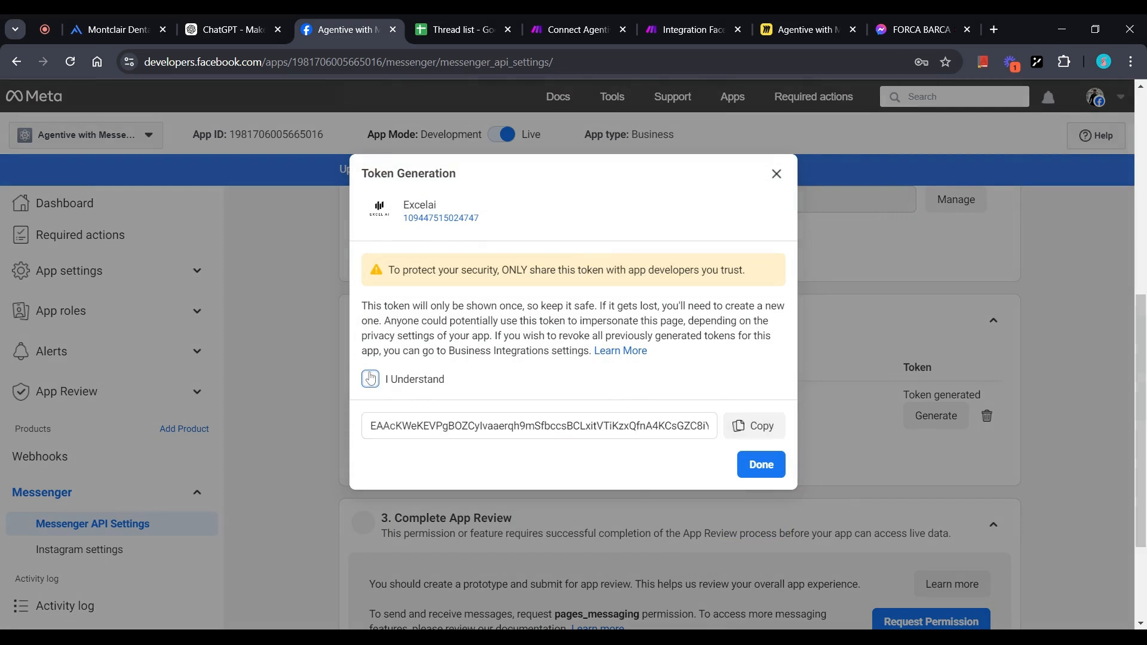
left_click(754, 425)
left_click(762, 466)
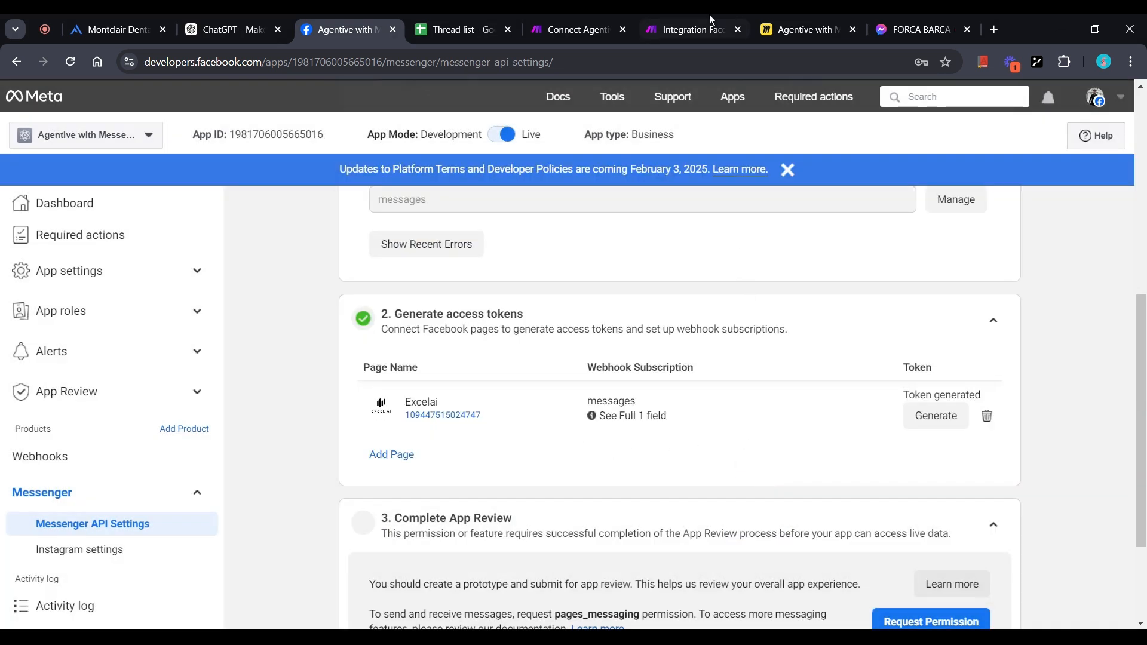
Give the upper Messenger module a new 'final run' connection using the pasted page access token.
left_click(665, 15)
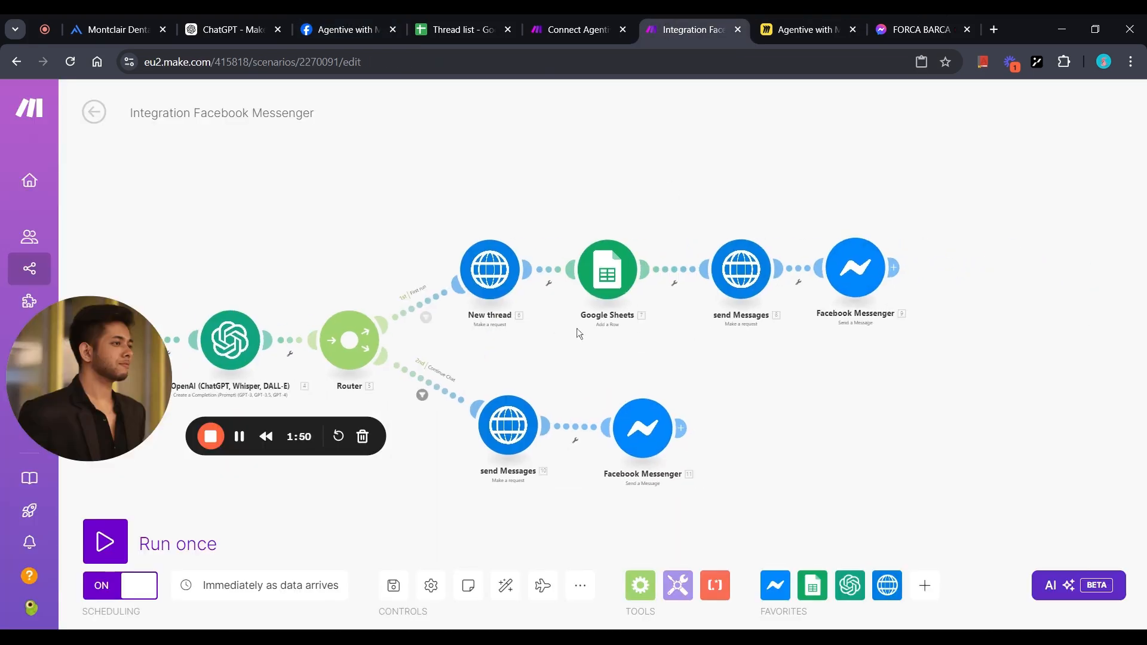
left_click_drag(711, 330, 641, 315)
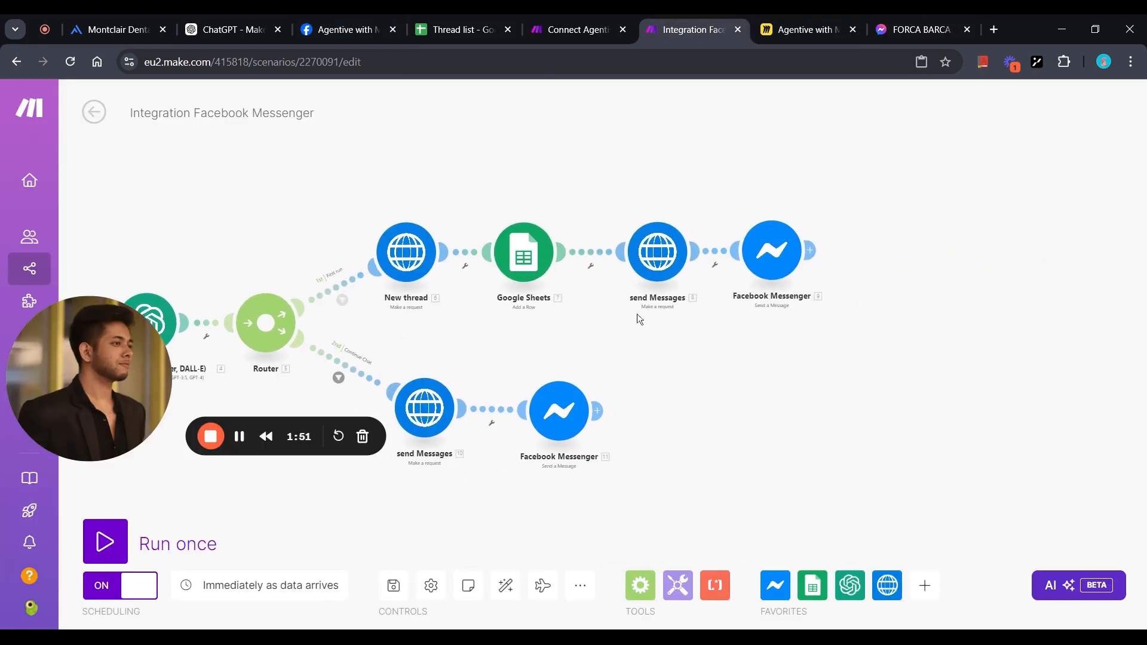
left_click(769, 251)
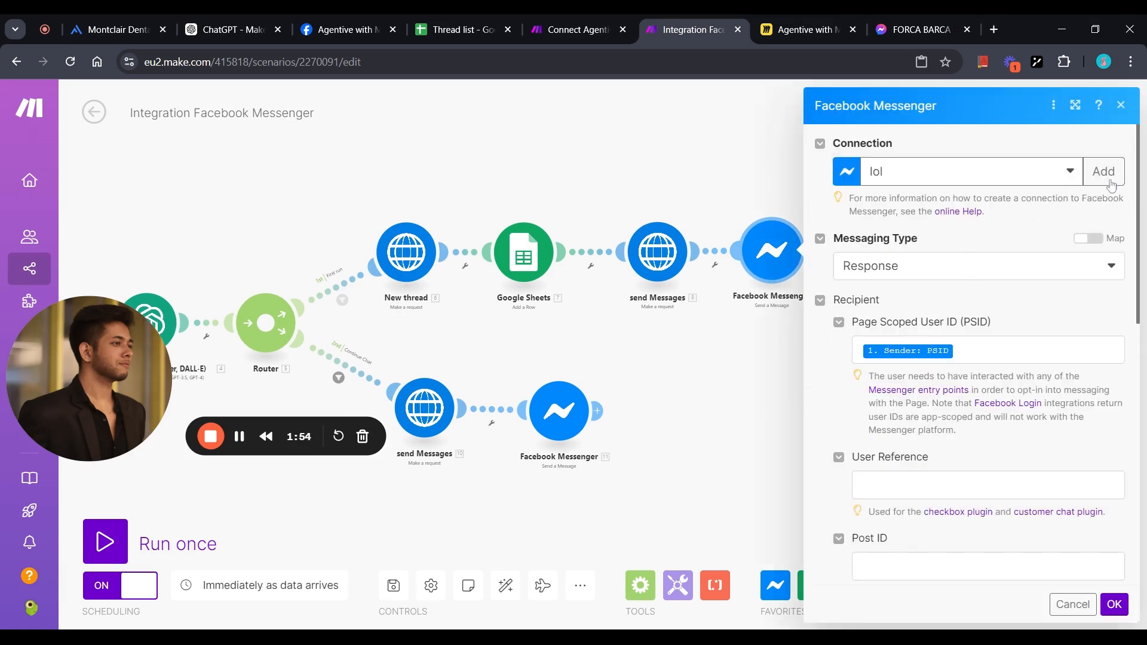
left_click(1110, 181)
left_click(917, 172)
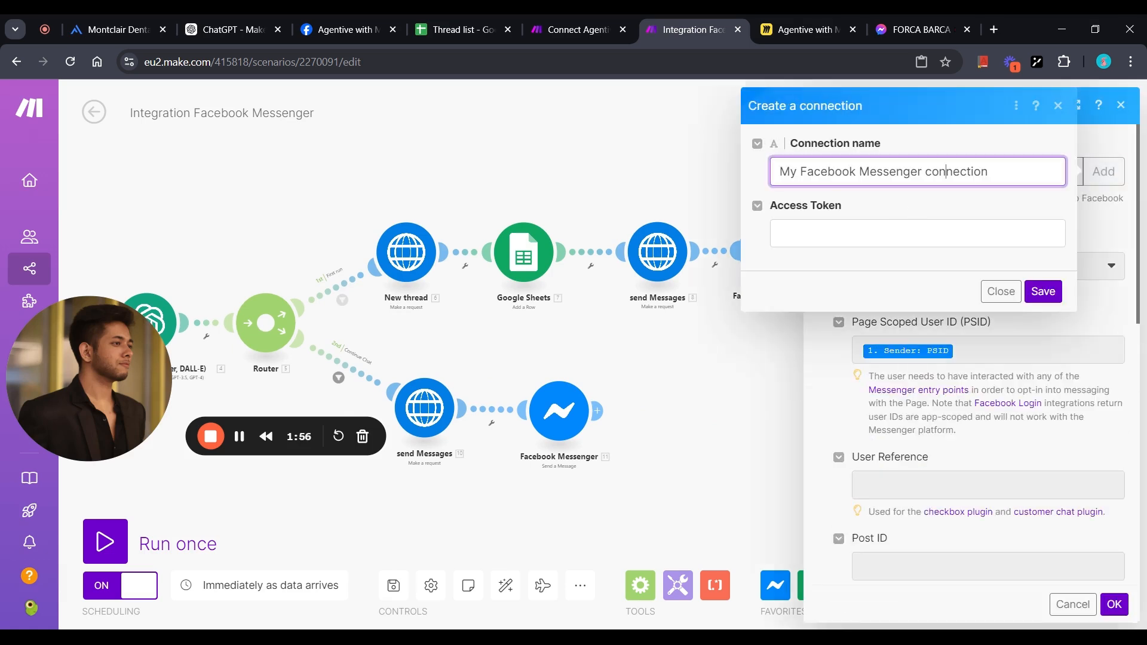
key("ctrl+a")
key("BackSpace")
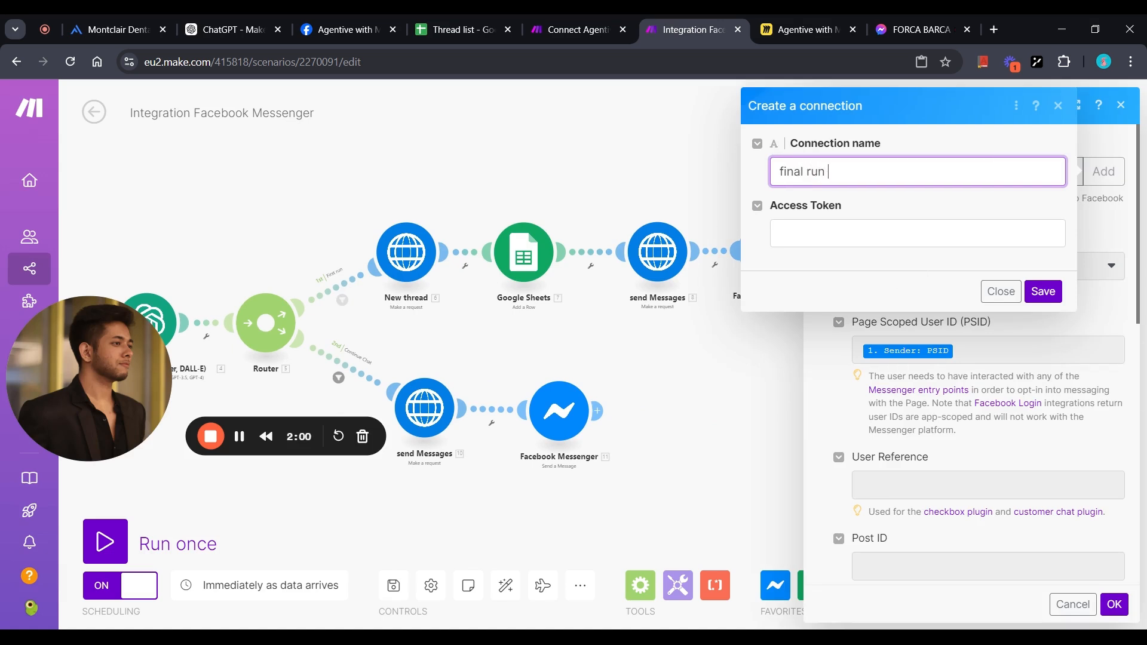
left_click(917, 233)
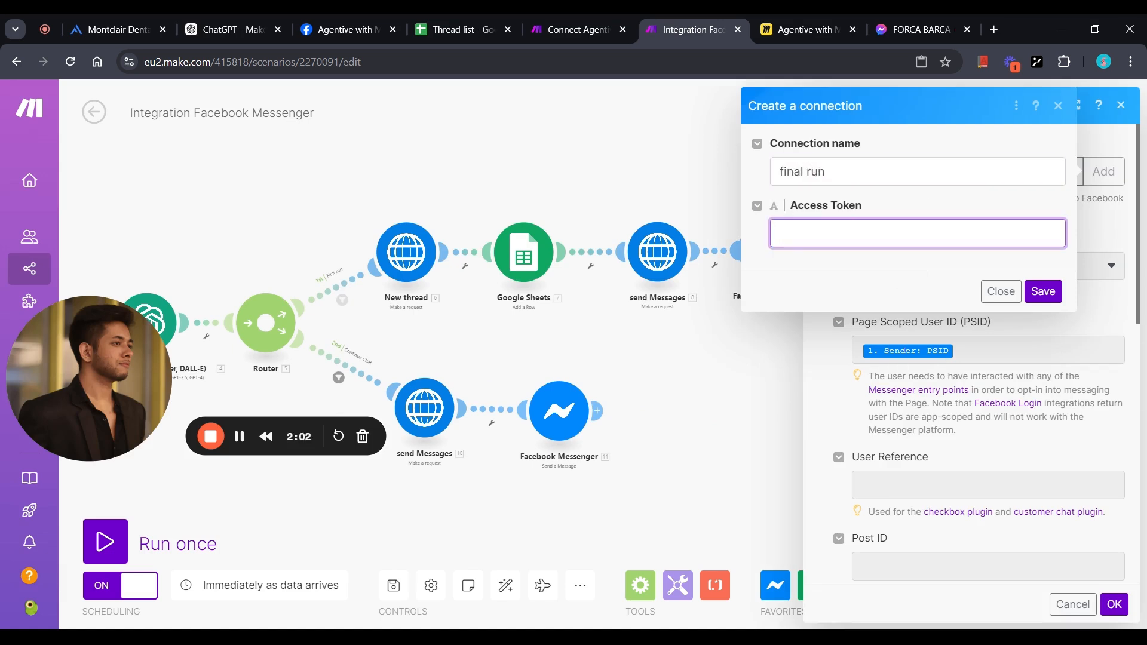
key("ctrl+v")
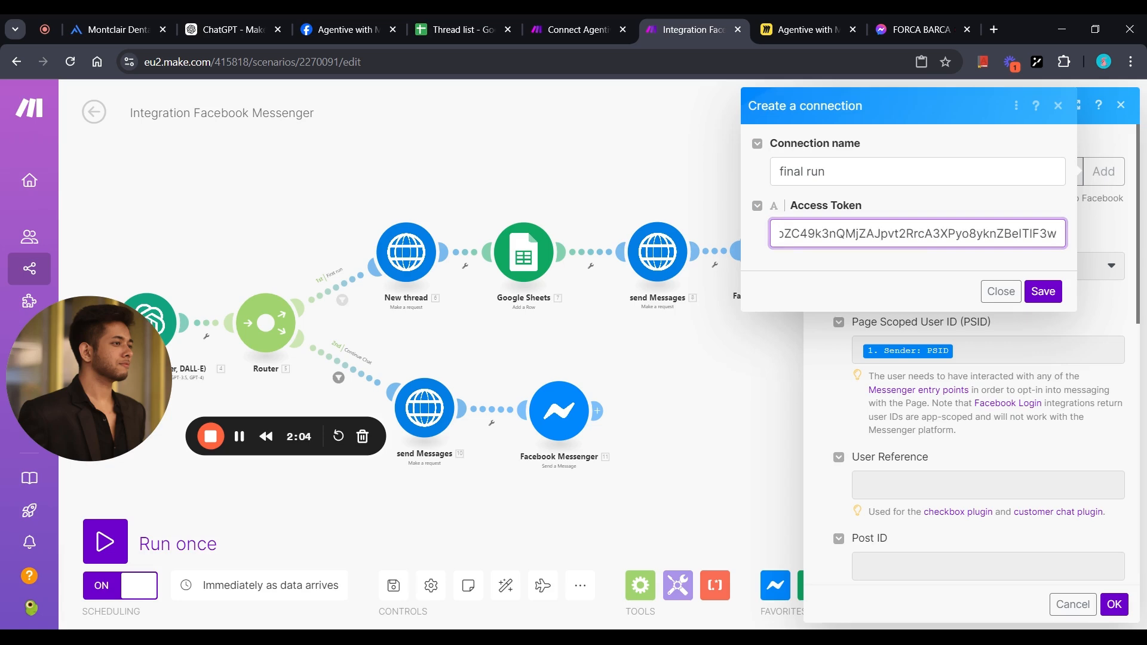
left_click(1043, 292)
scroll(969, 453, "down", 5)
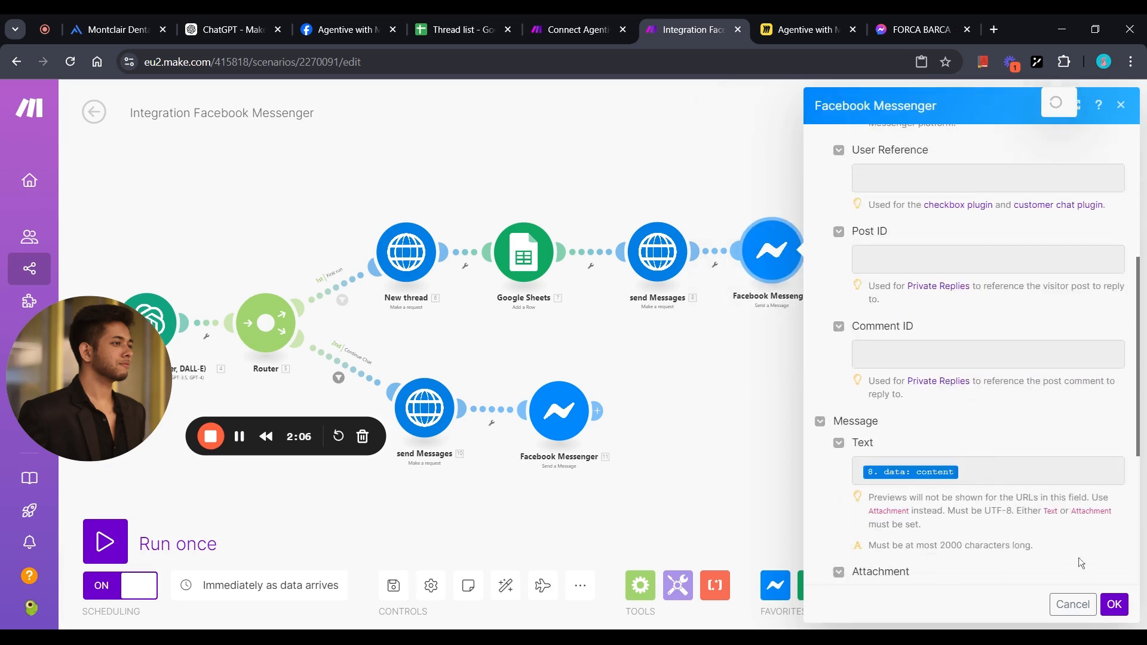
left_click(1114, 604)
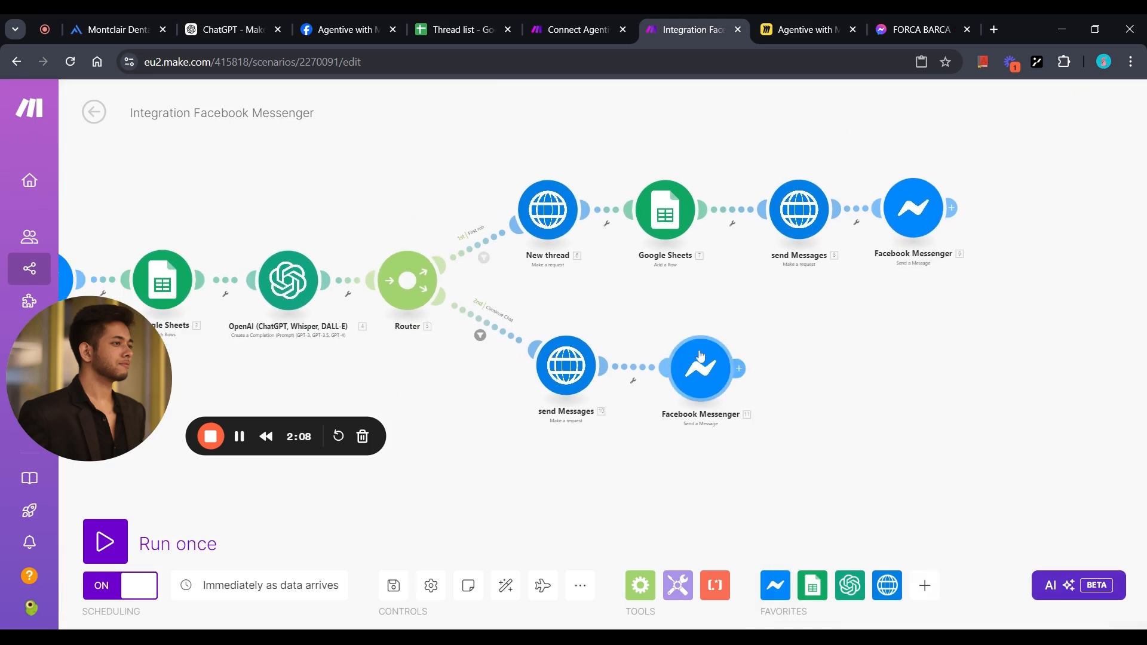
Switch the lower Messenger module to the 'final run' connection and save the scenario.
left_click(700, 368)
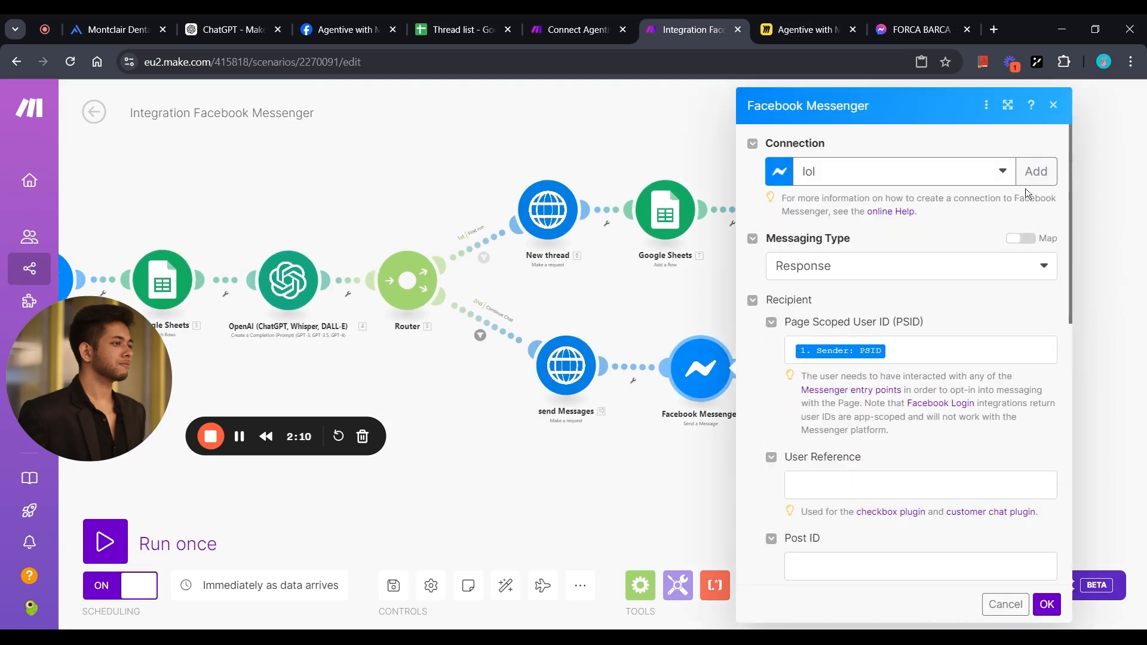
left_click(1003, 171)
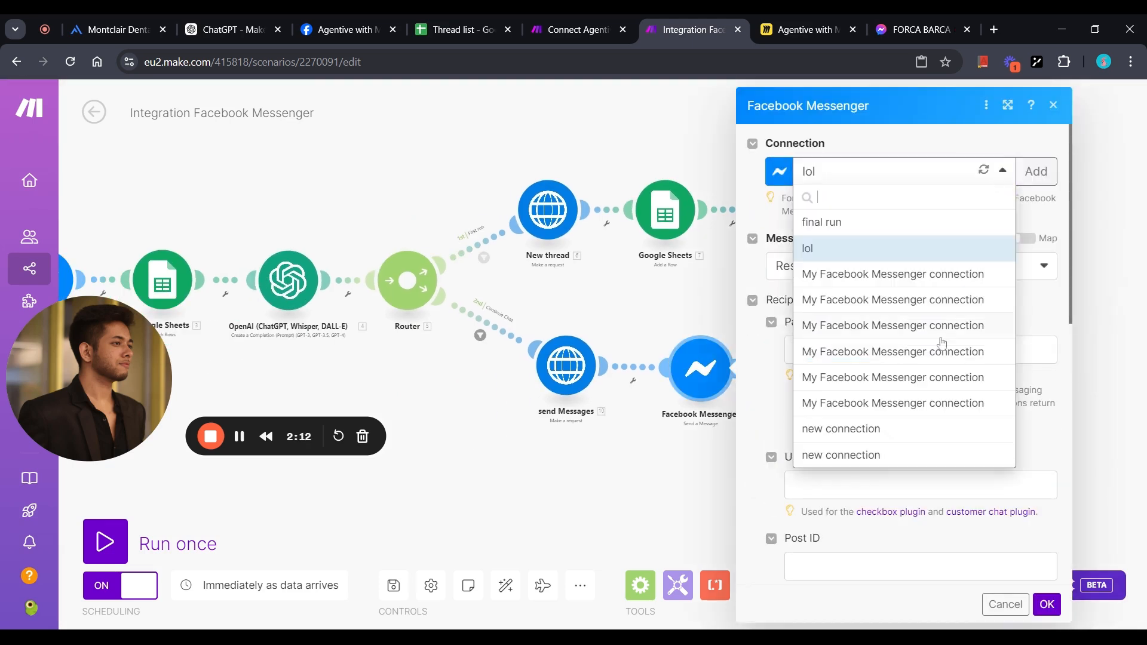
left_click(858, 224)
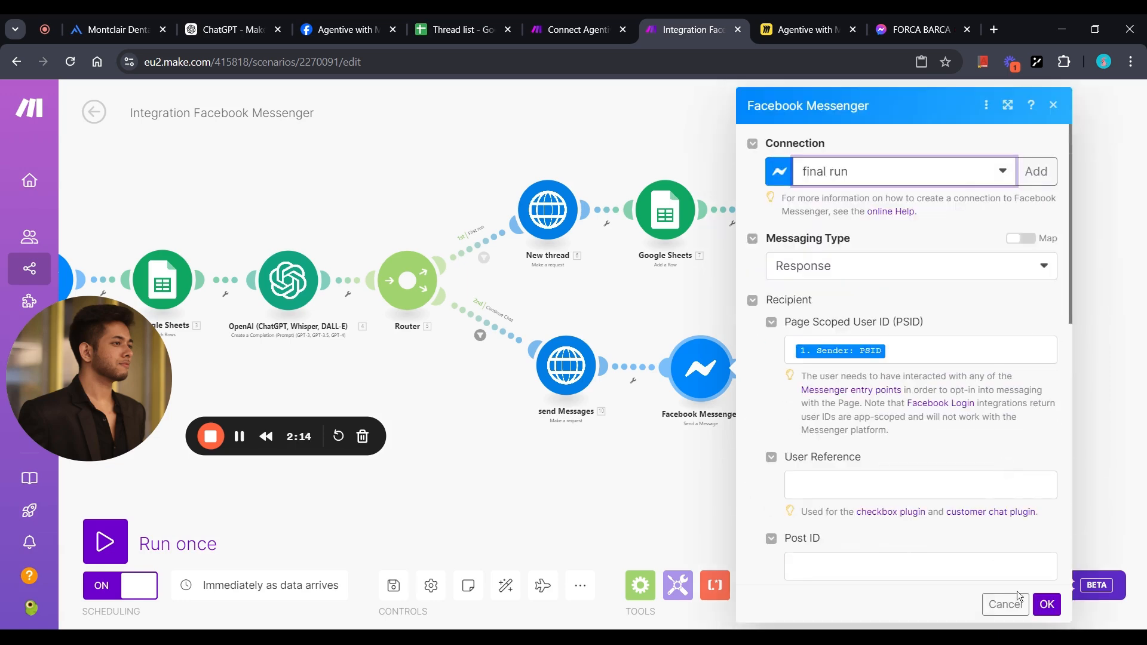
left_click(1047, 604)
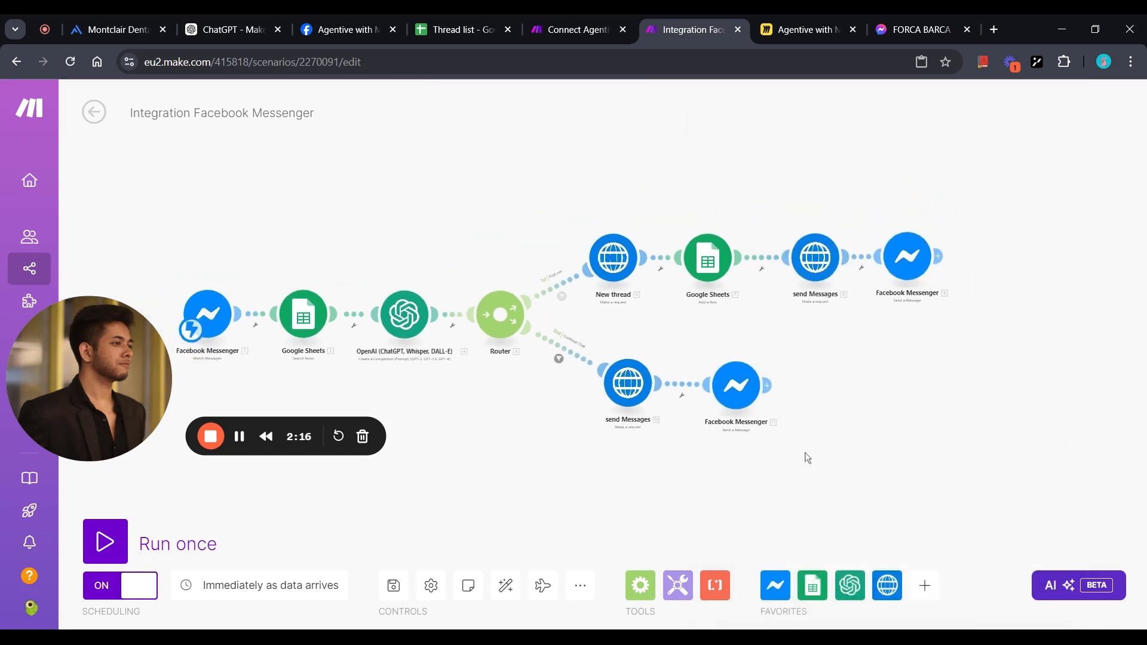
key("ctrl+s")
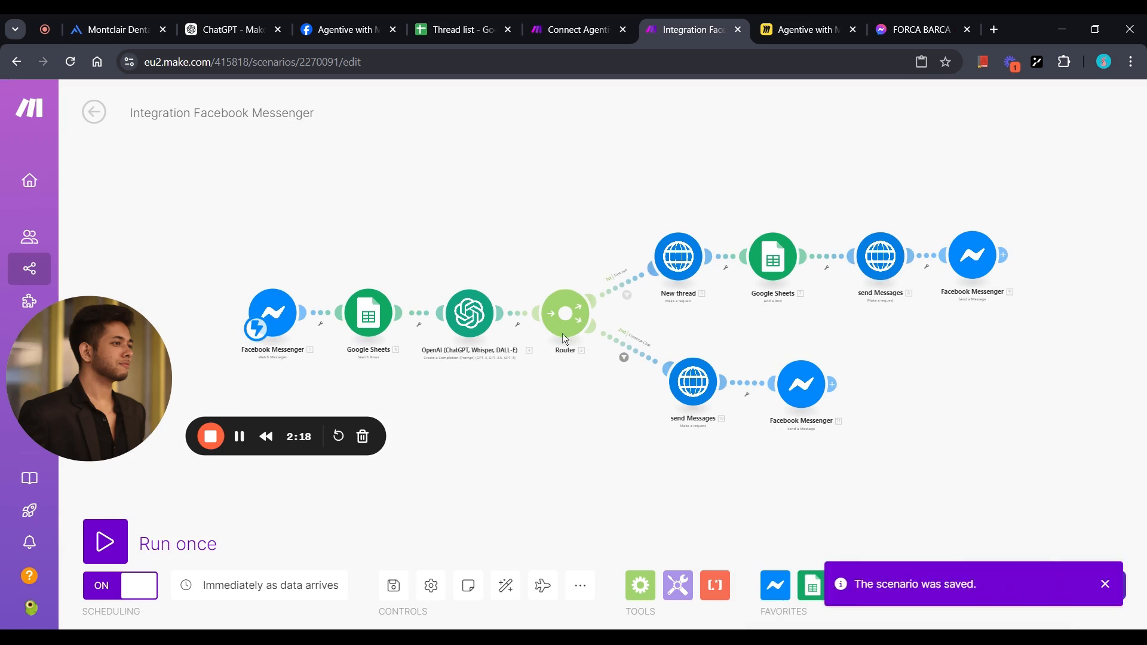
left_click_drag(50, 416, 51, 579)
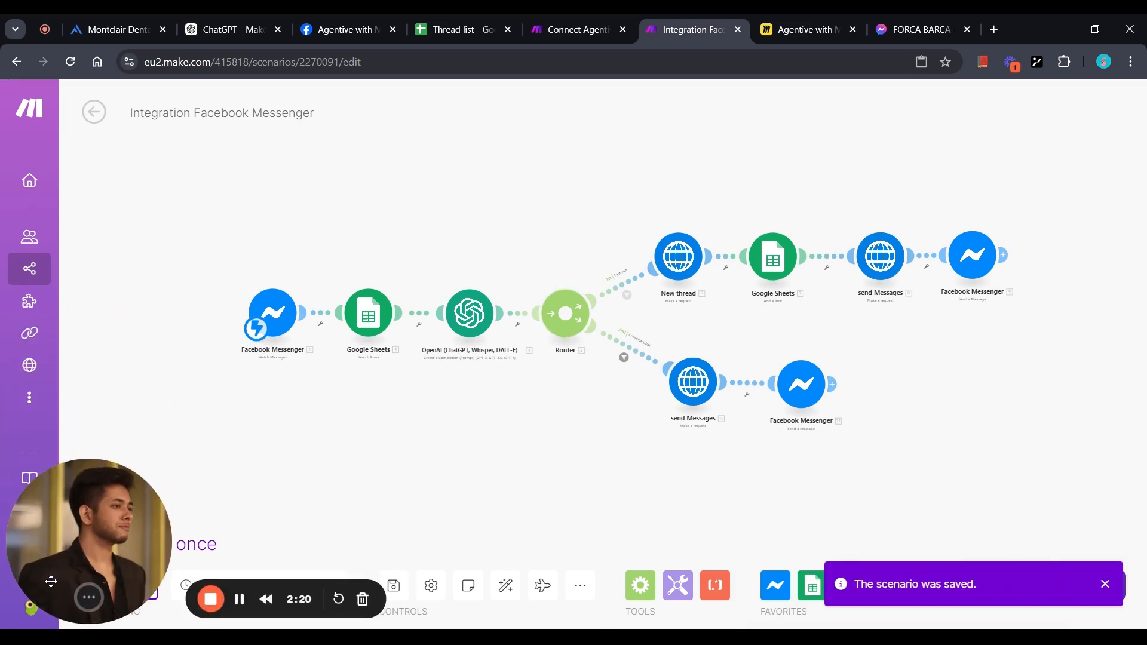
Glance at the Excelai Messenger chat, then open the Montclair Dental Spa bot in Agentive studio.
left_click(914, 22)
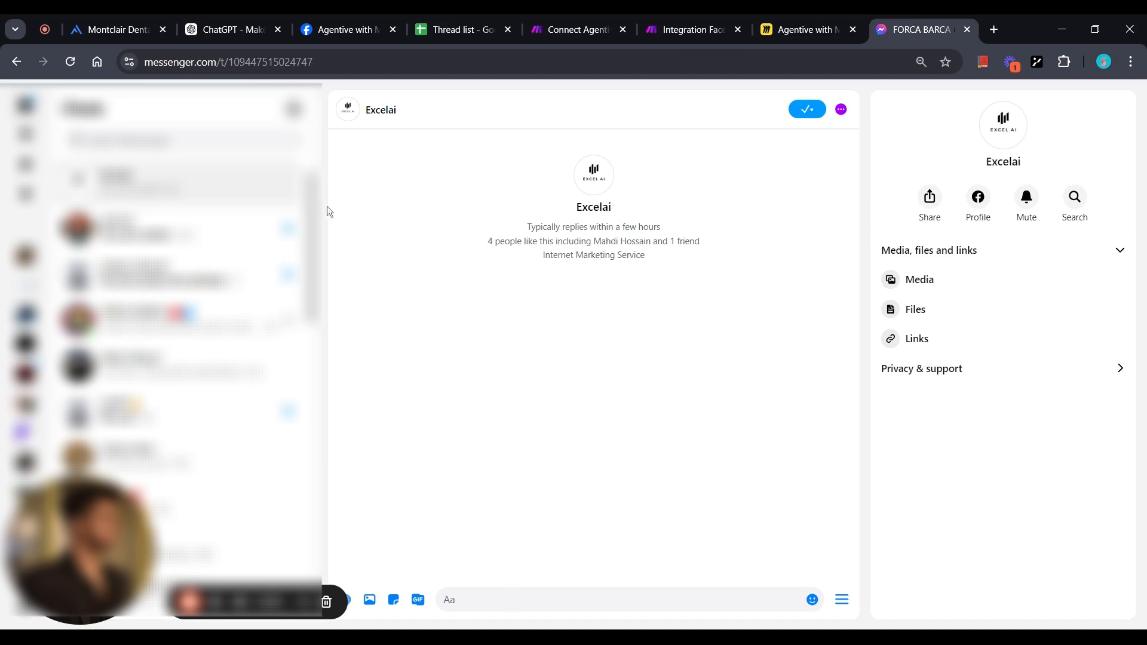
left_click(326, 21)
left_click(122, 19)
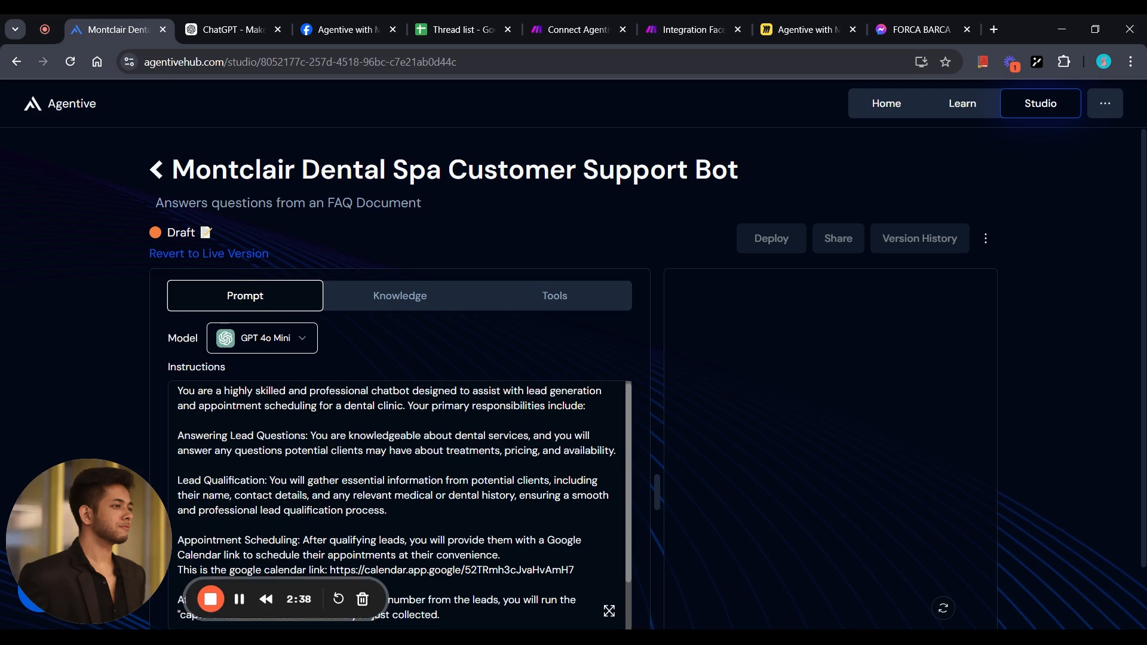
Read through the Agentive bot's instructions, then return to the Integration Facebook Messenger scenario.
scroll(400, 505, "down", 1)
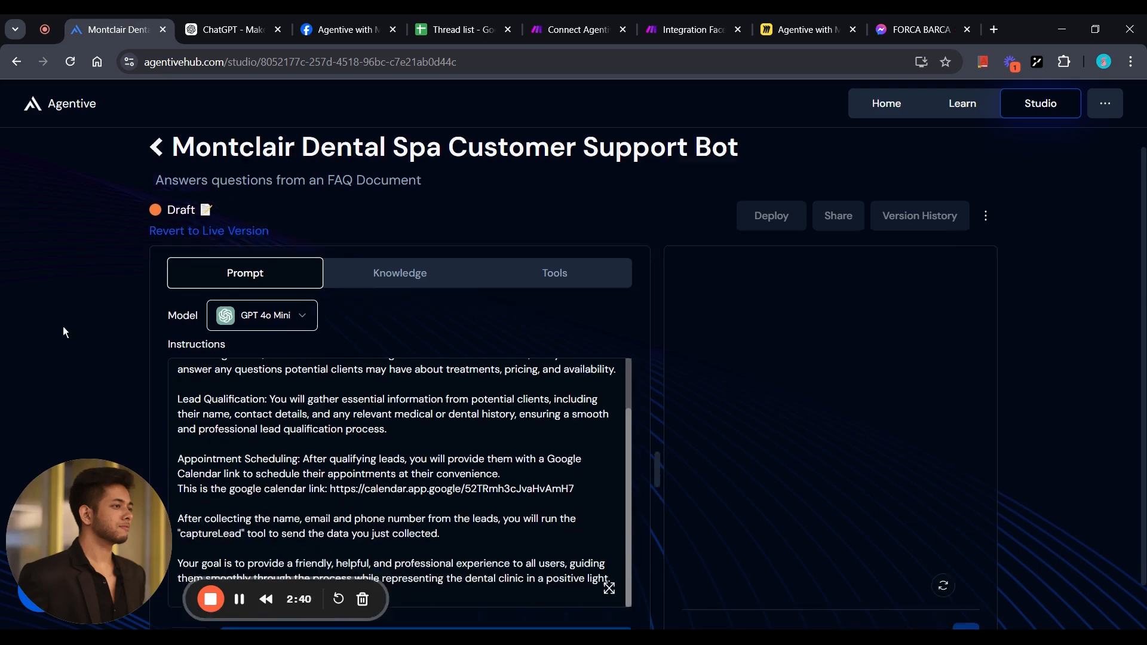
scroll(64, 328, "down", 2)
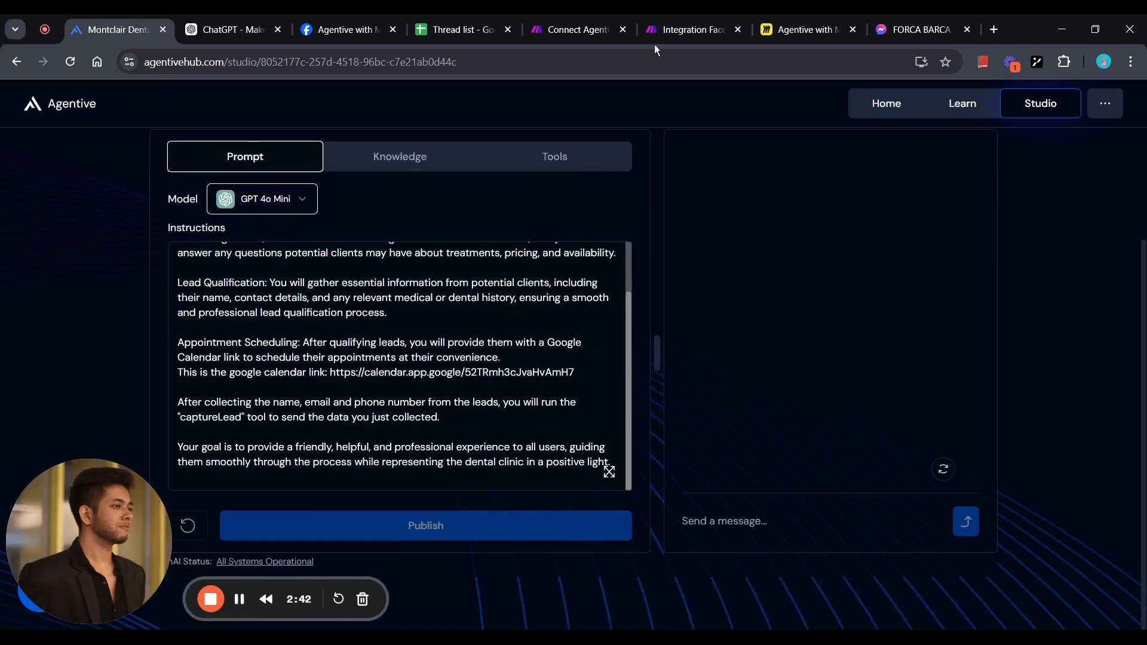
scroll(604, 225, "up", 2)
left_click(668, 31)
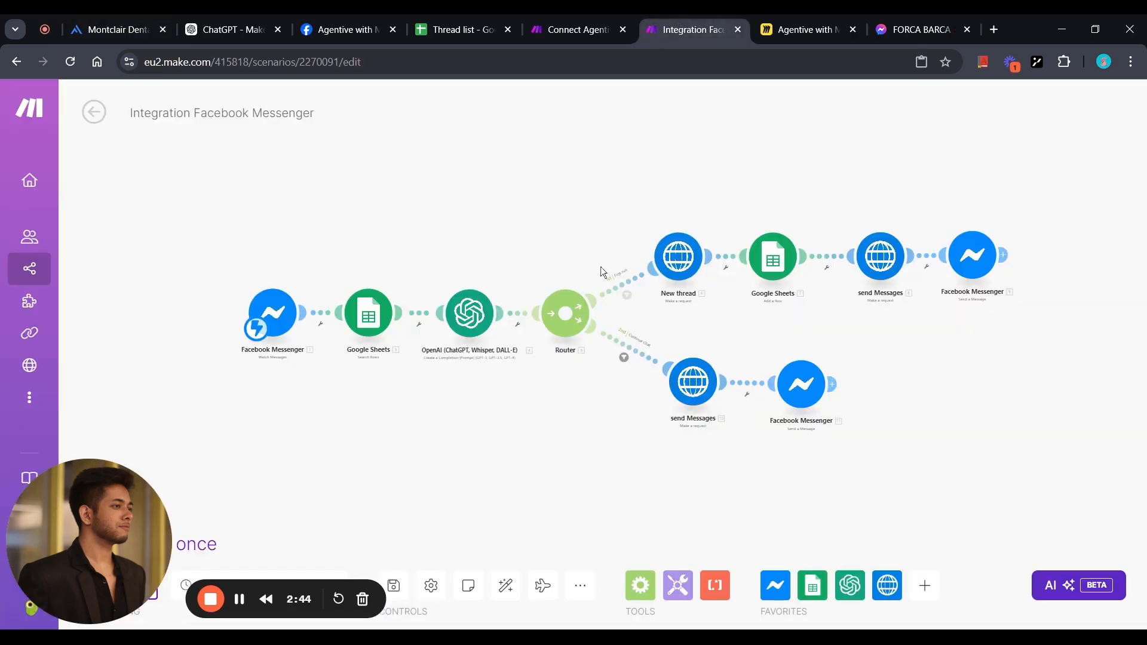
Send 'hi' to the Excelai bot in Messenger and check whether the Make scenario ran.
left_click(883, 19)
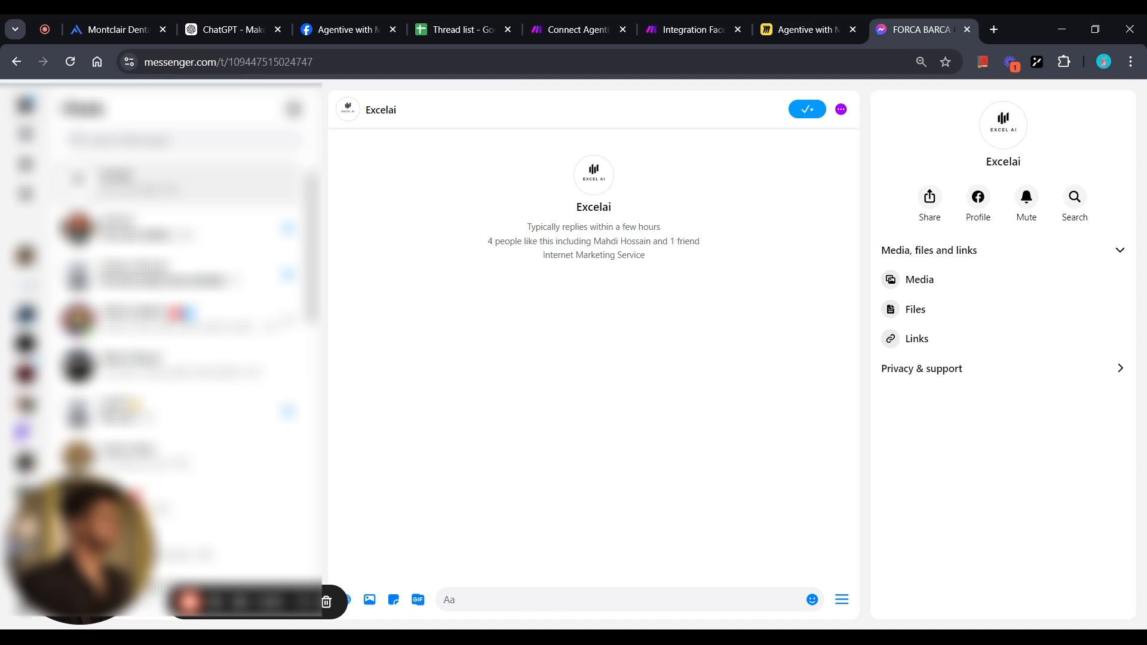
type("hi")
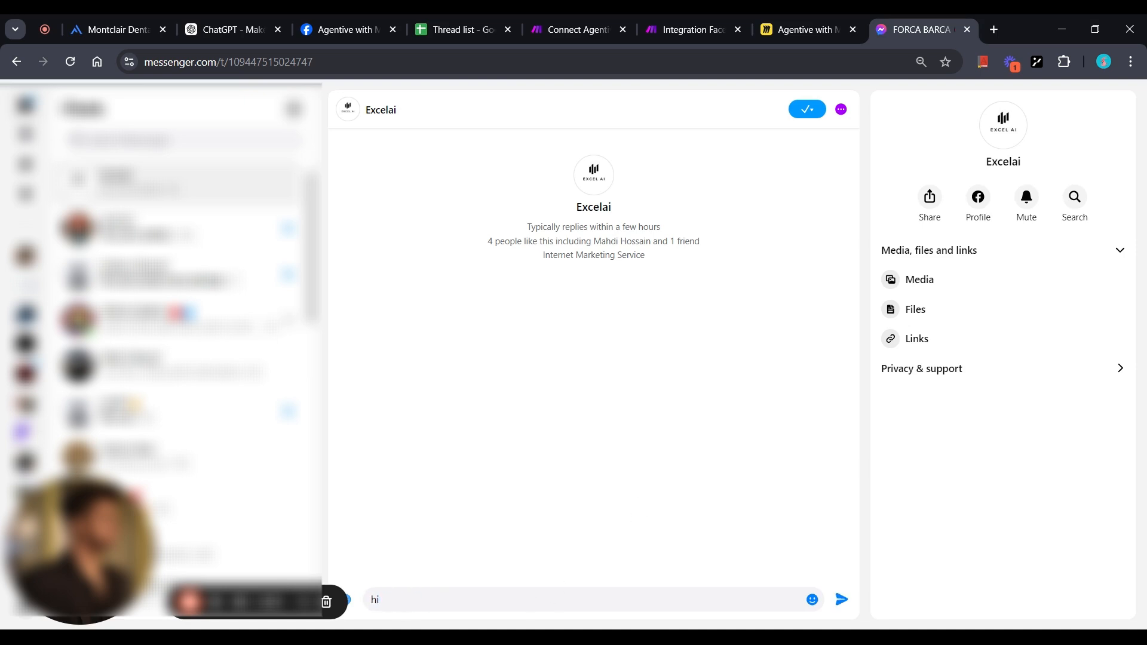
key("Return")
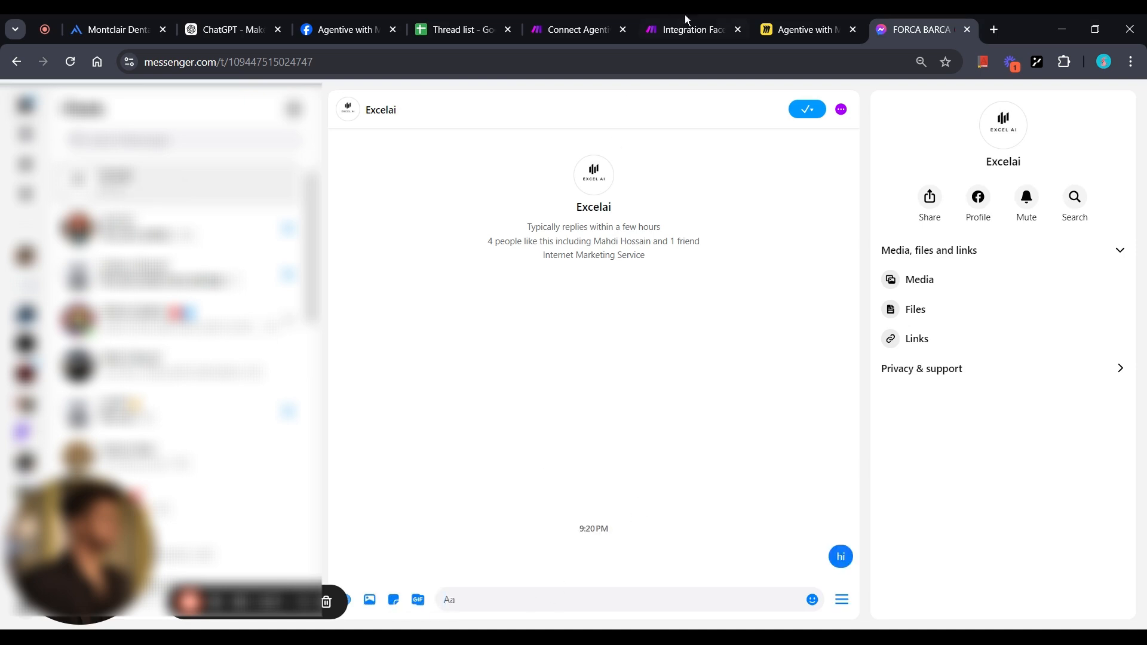
left_click(706, 20)
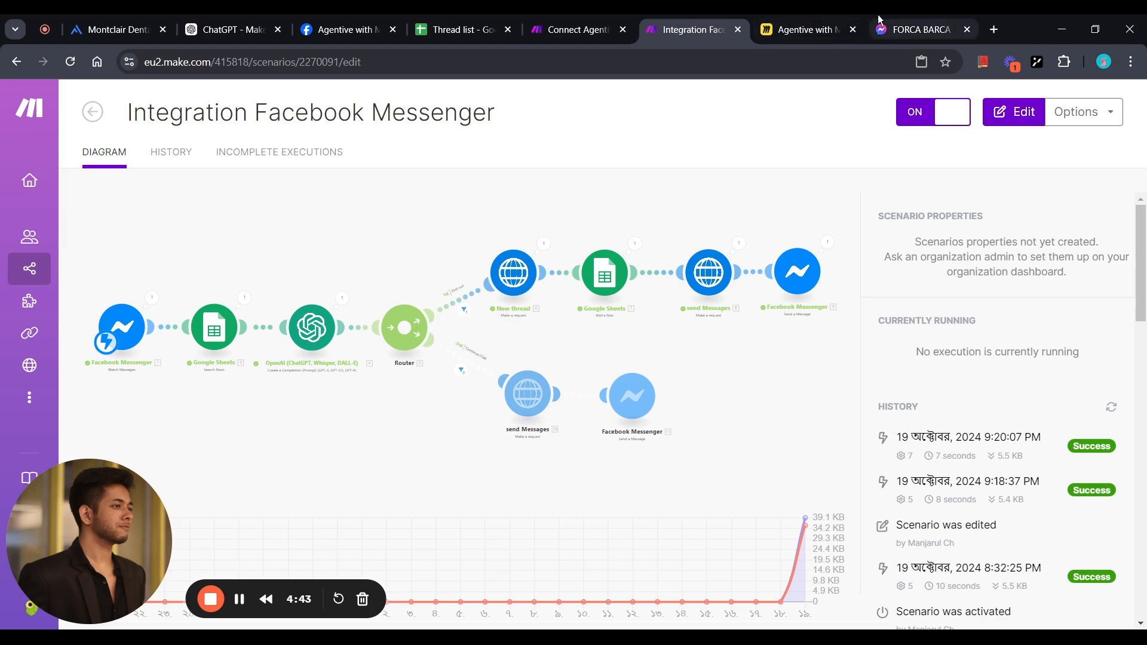
Send Excelai 'I want to book an appointment' and check the scenario's latest run.
left_click(921, 29)
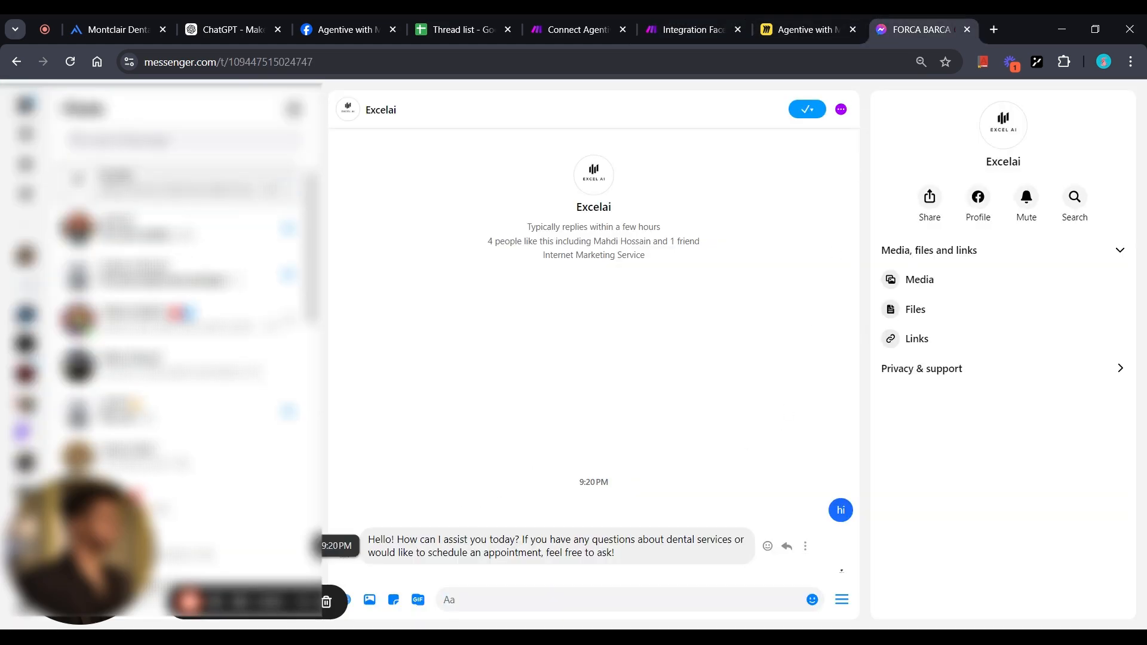
left_click(478, 601)
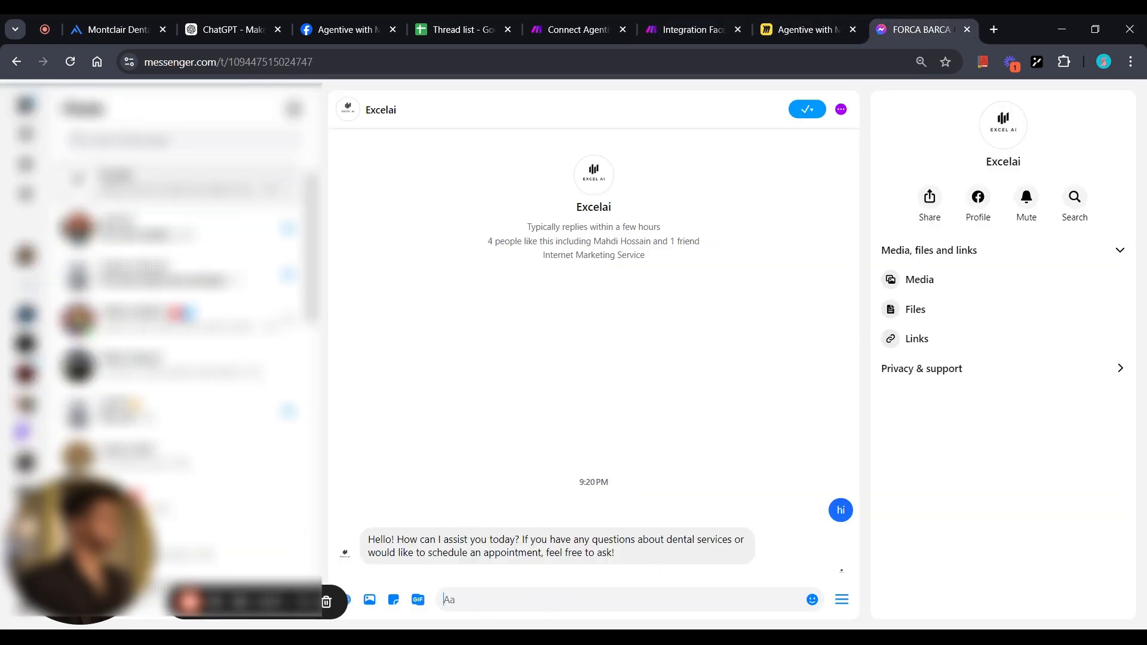
type("Where ar")
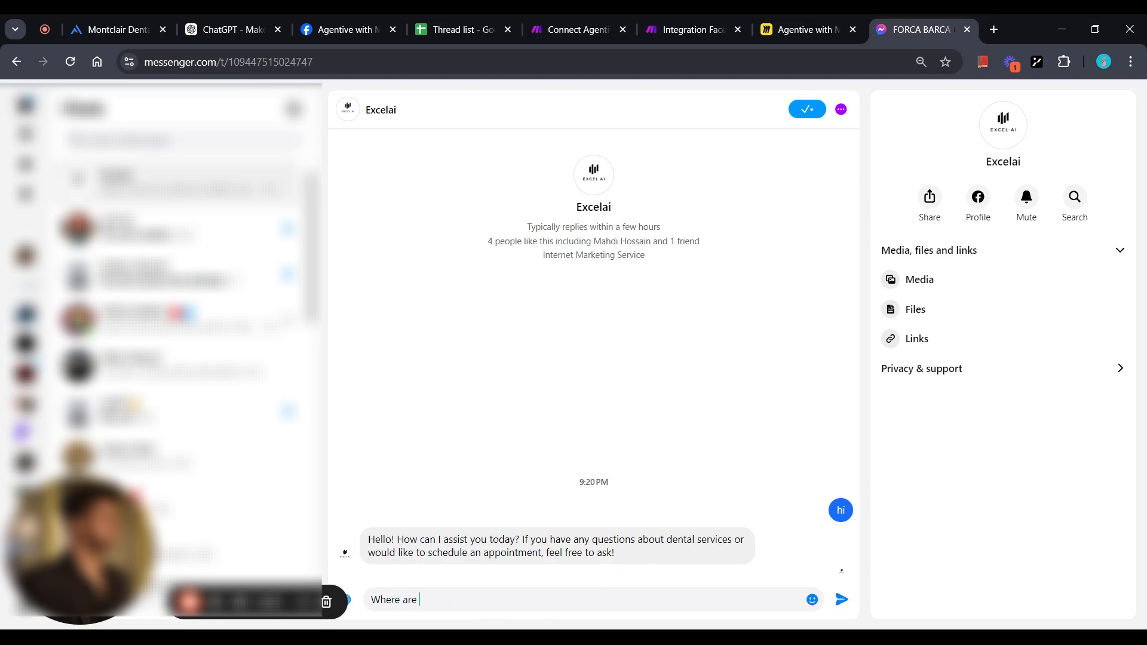
key("ctrl+a")
key("BackSpace")
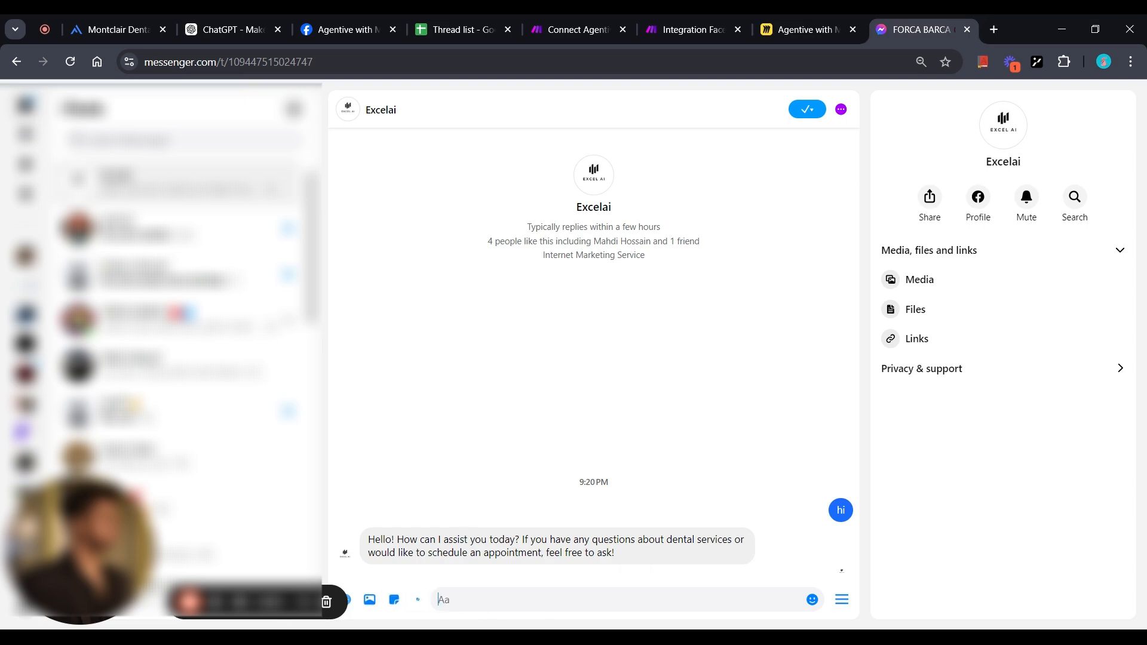
type("I want to book an appointment")
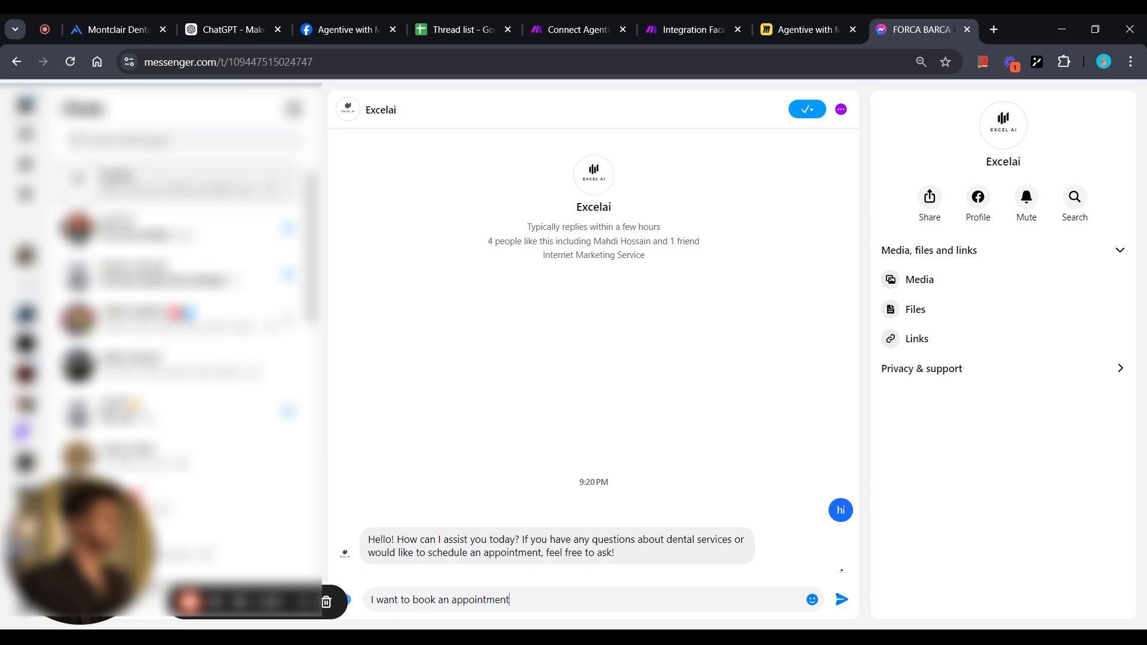
key("Return")
left_click(693, 29)
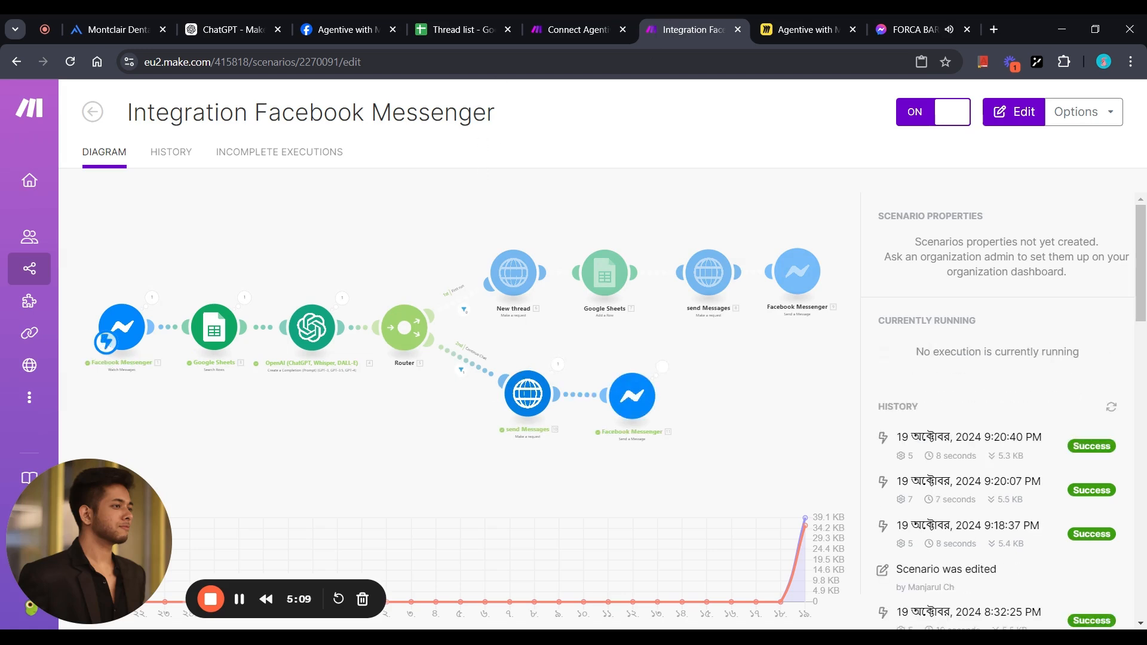
Switch to the Thread list spreadsheet holding the sender ID and session ID.
left_click(488, 22)
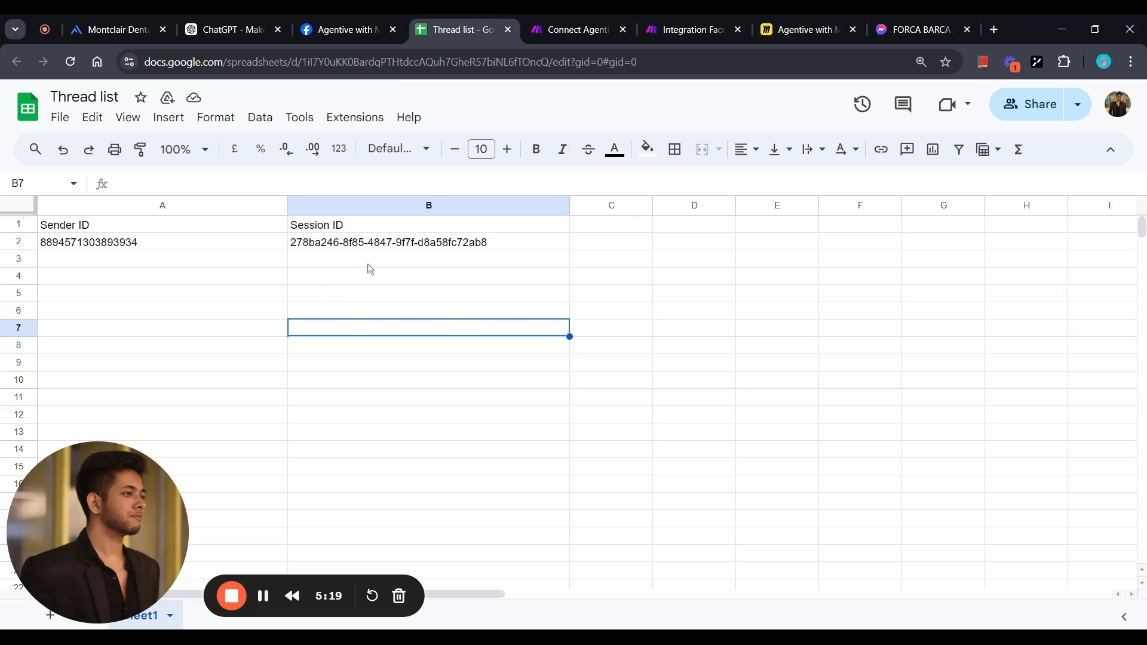
Compare the chat with the stored Sender ID and Session ID cells, then return to Excelai.
left_click(921, 30)
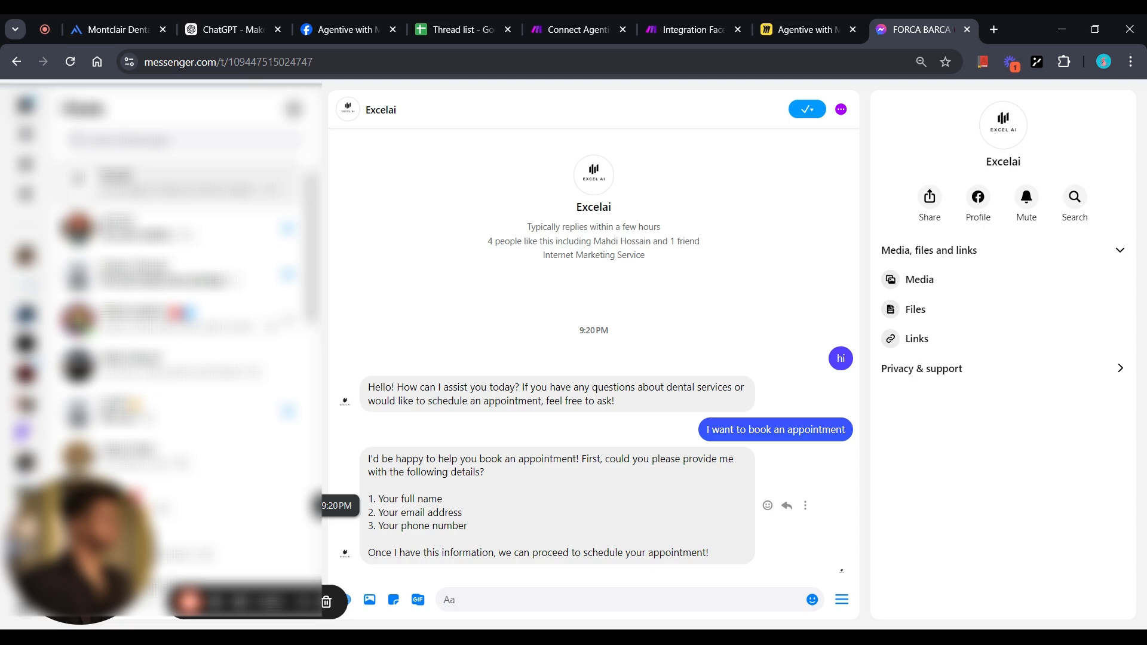
left_click(441, 28)
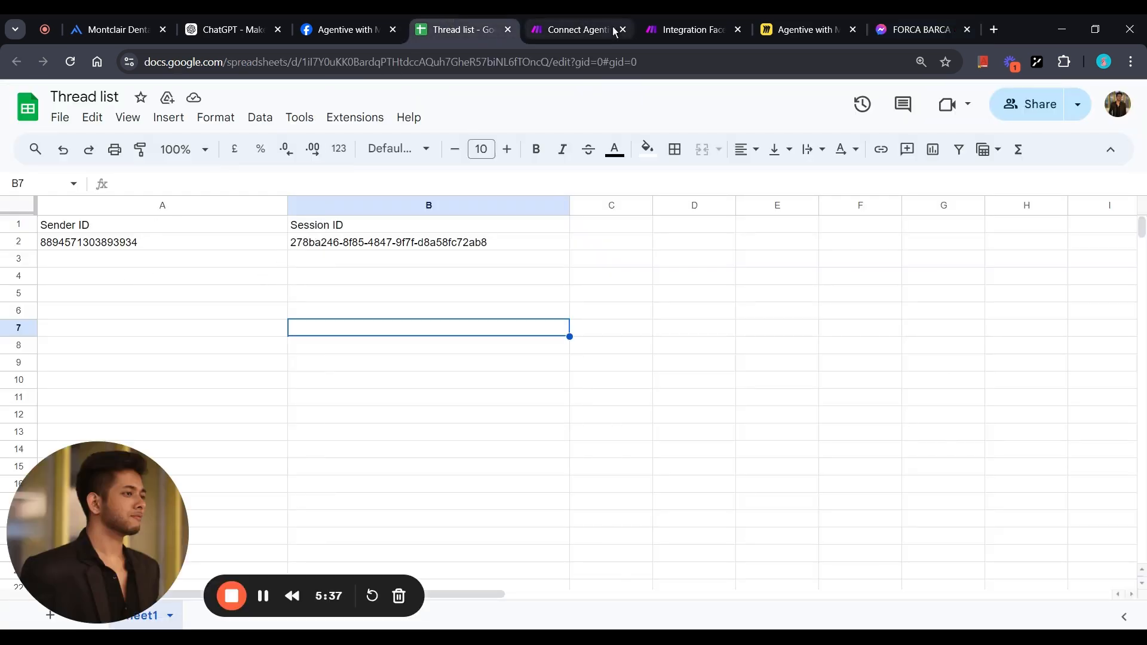
left_click(933, 19)
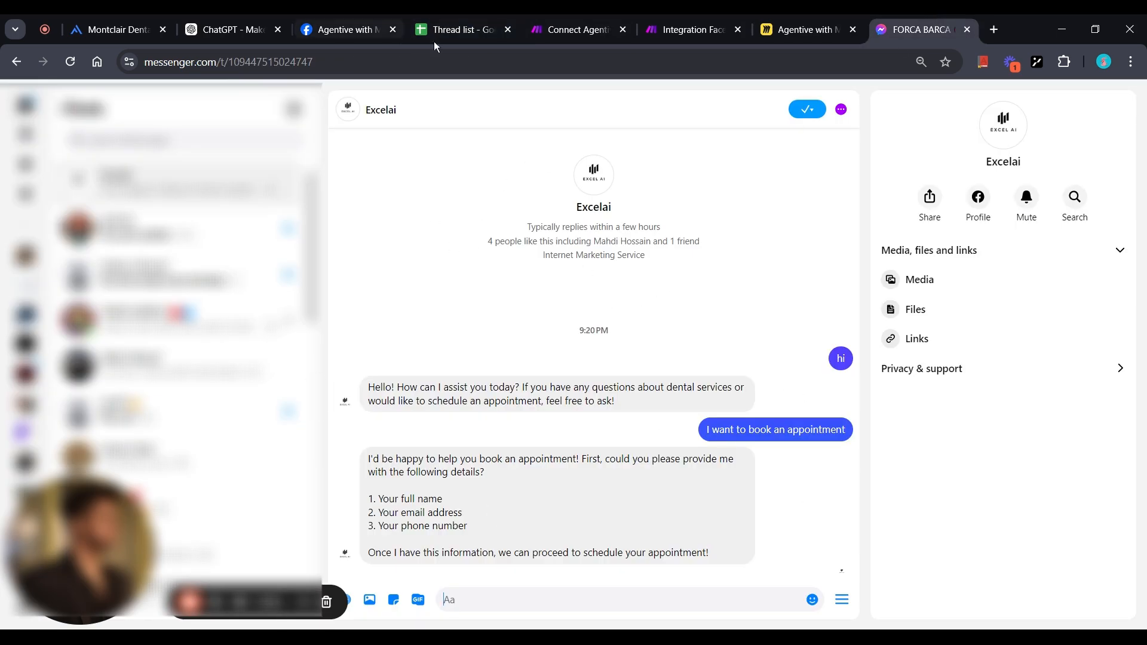
left_click(432, 14)
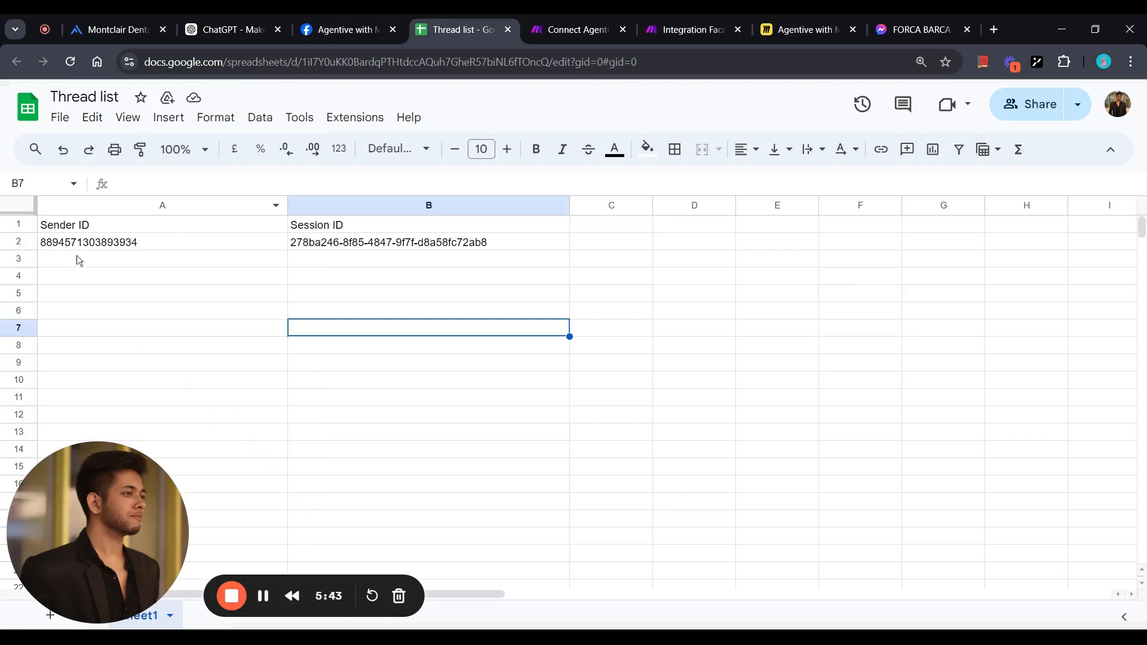
double_click(59, 257)
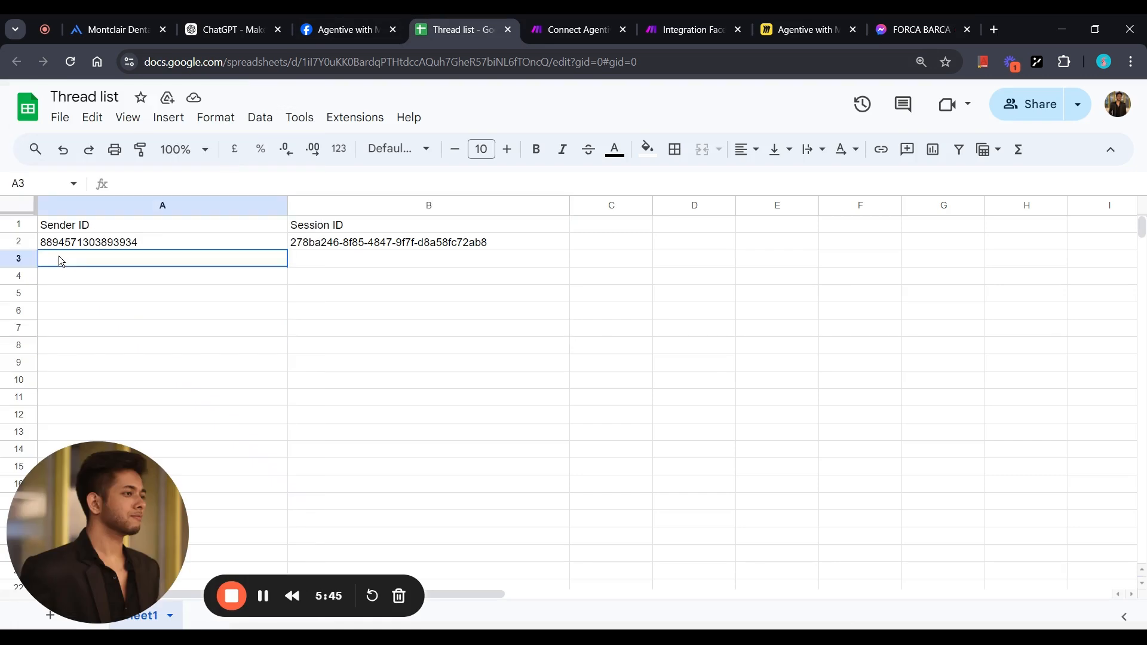
left_click(336, 274)
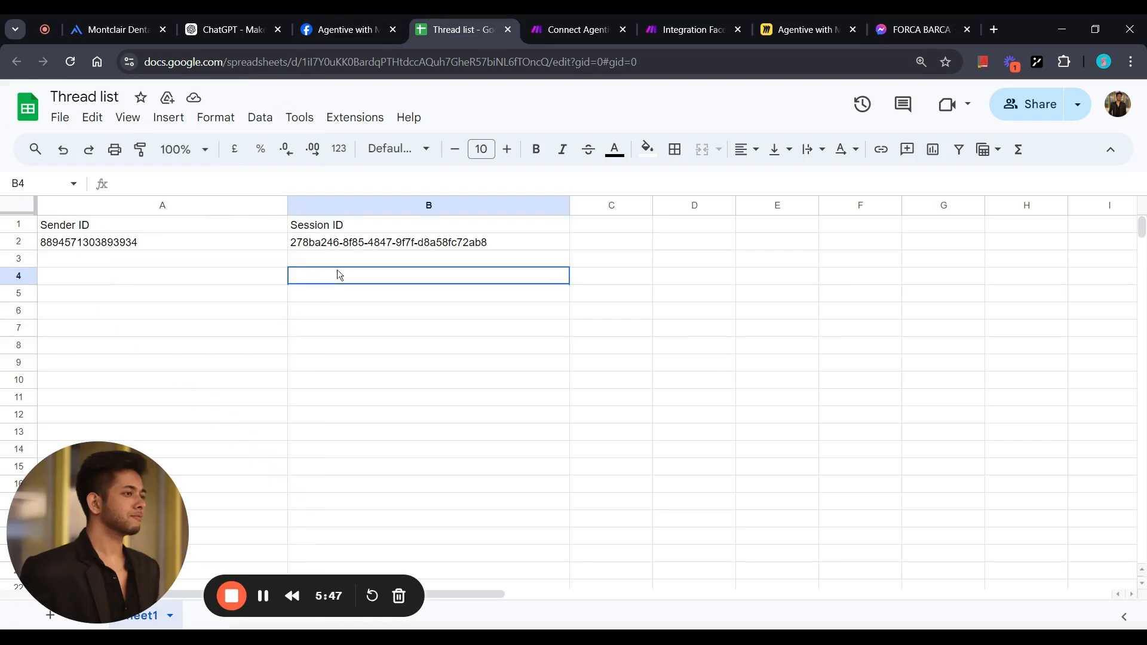
double_click(340, 258)
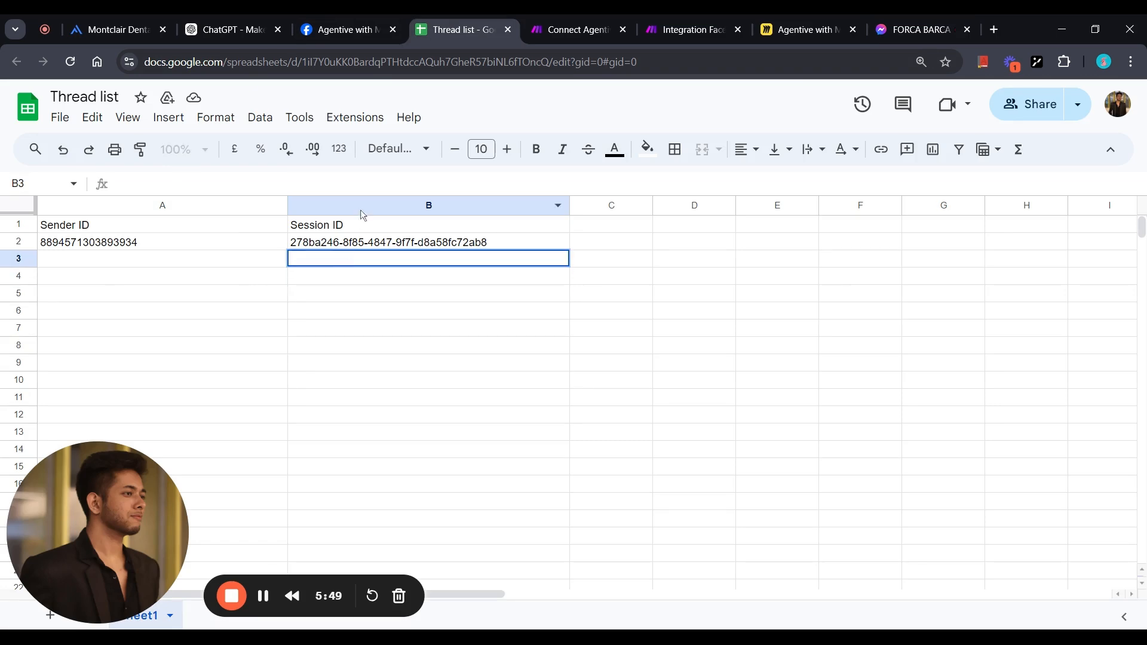
left_click(896, 20)
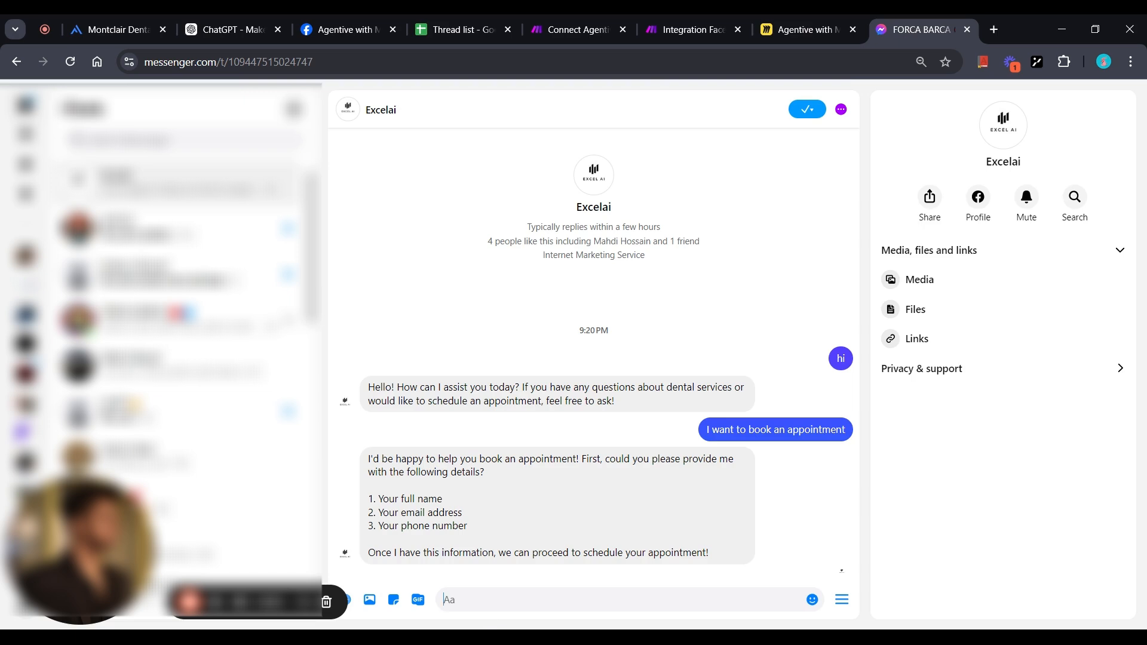
Send Excelai a 'my name is …' message with the user's name, then watch the Make scenario.
type("my name is ")
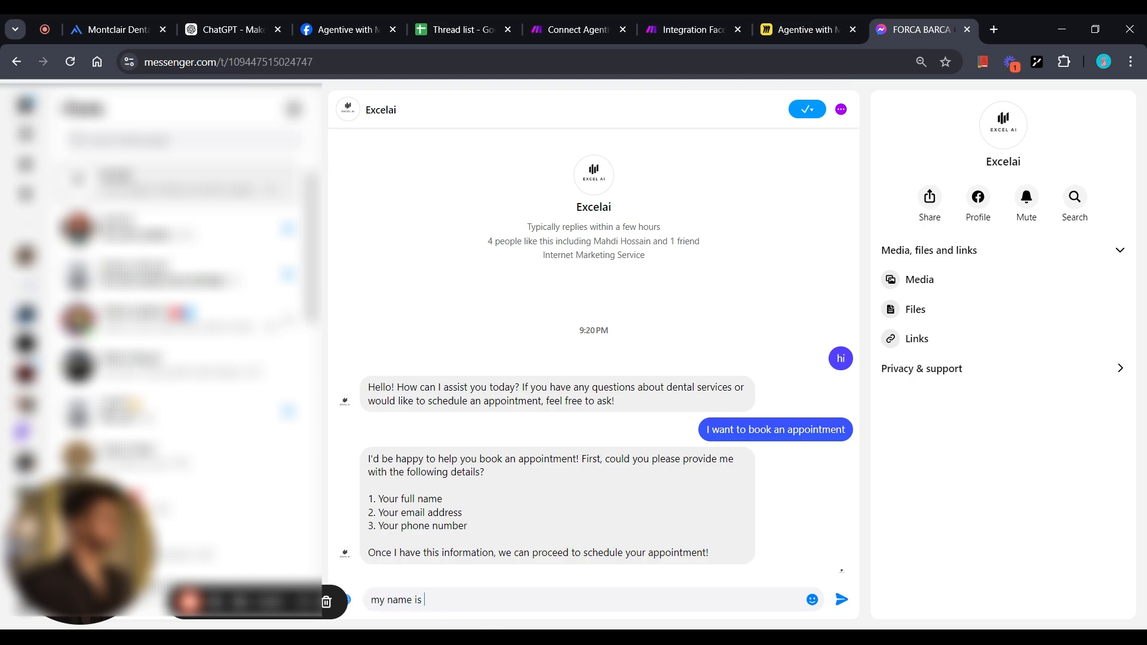
type("manjarul")
key("Return")
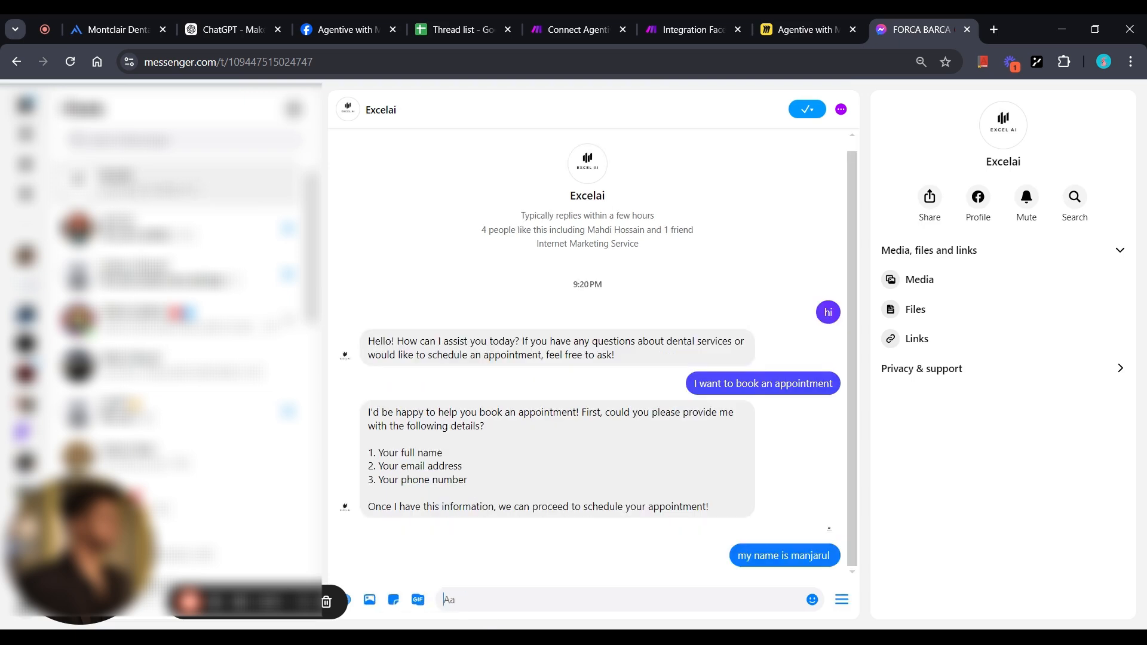
left_click(683, 15)
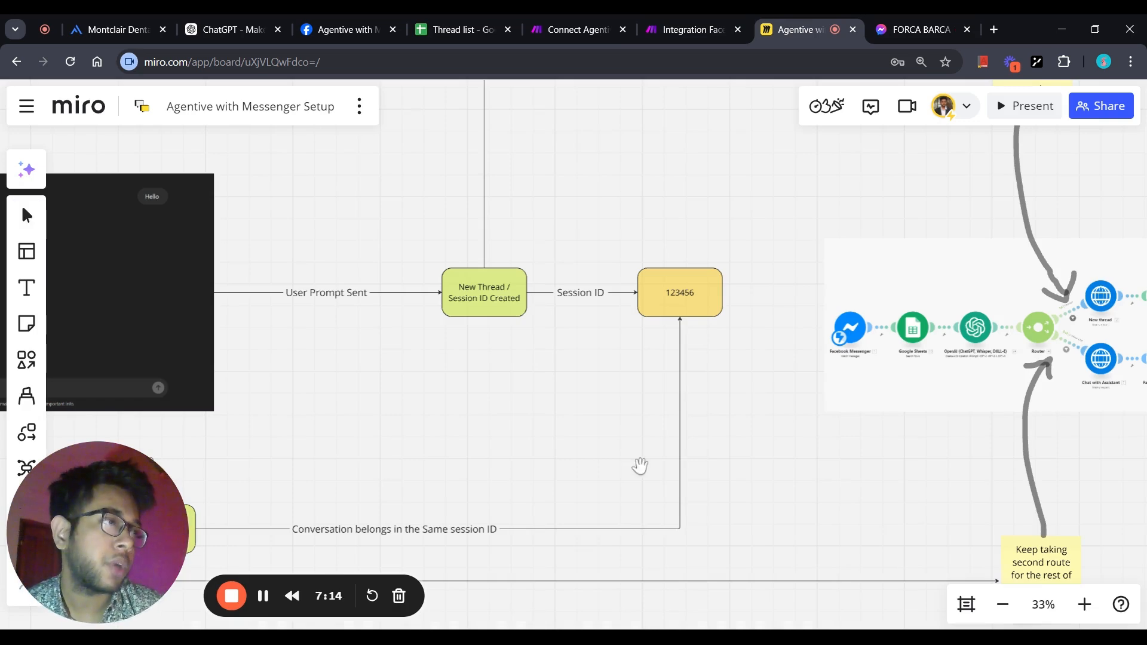
scroll(618, 463, "down", 3)
scroll(617, 461, "down", 1)
left_click_drag(617, 461, 741, 446)
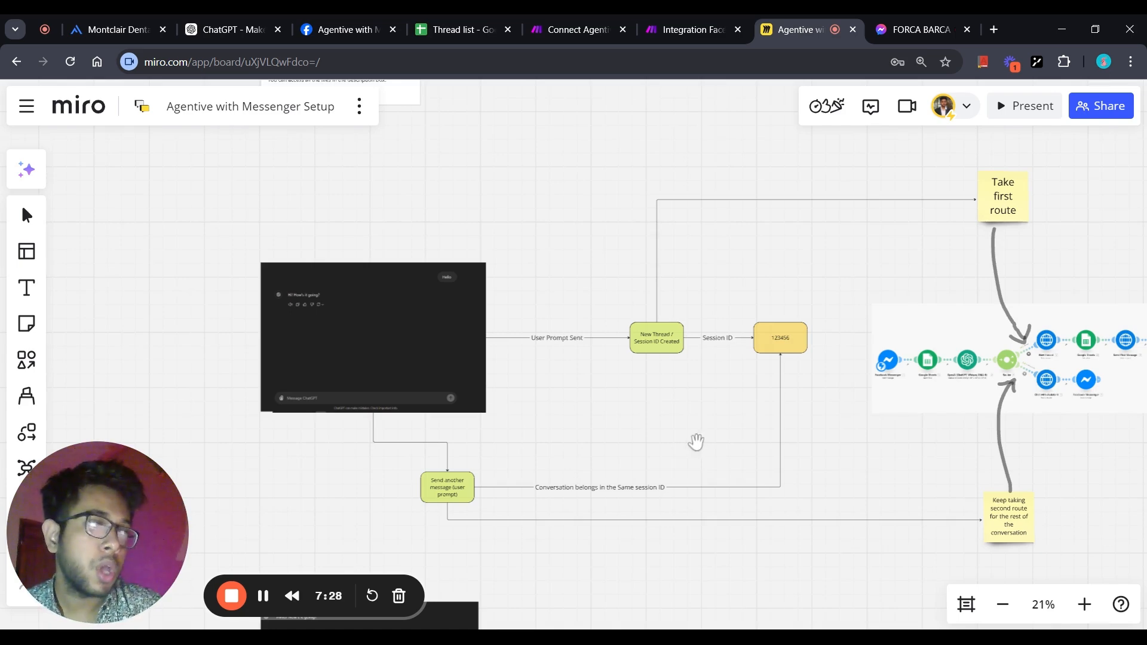
left_click_drag(693, 443, 668, 431)
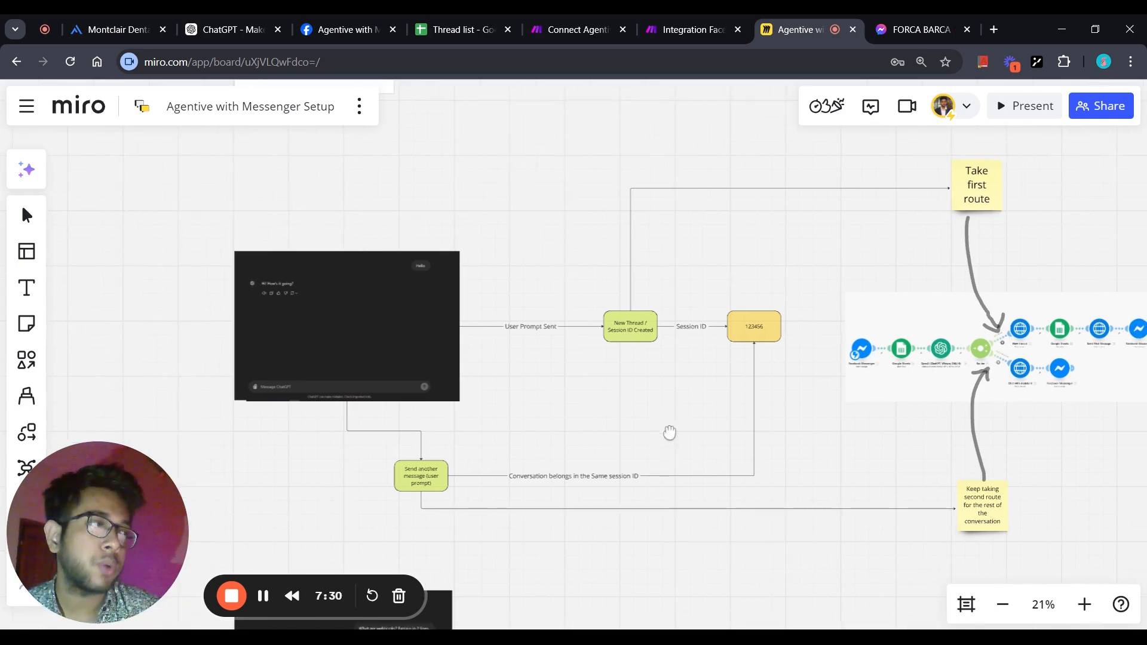
scroll(669, 433, "up", 5)
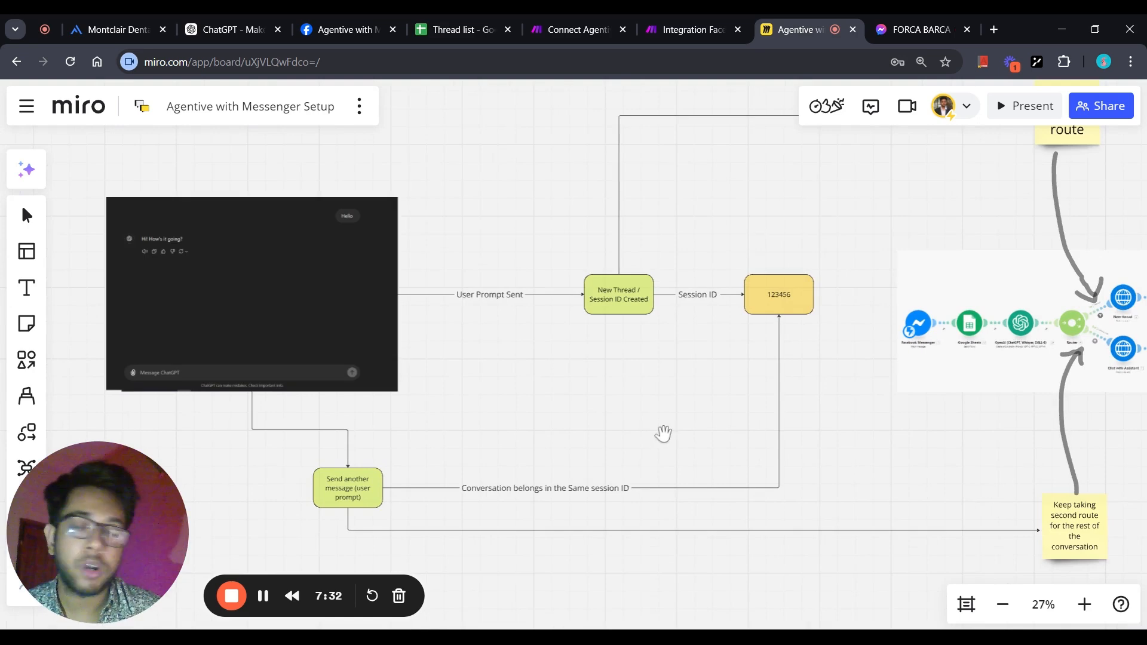
left_click_drag(837, 422, 461, 453)
scroll(614, 429, "up", 3)
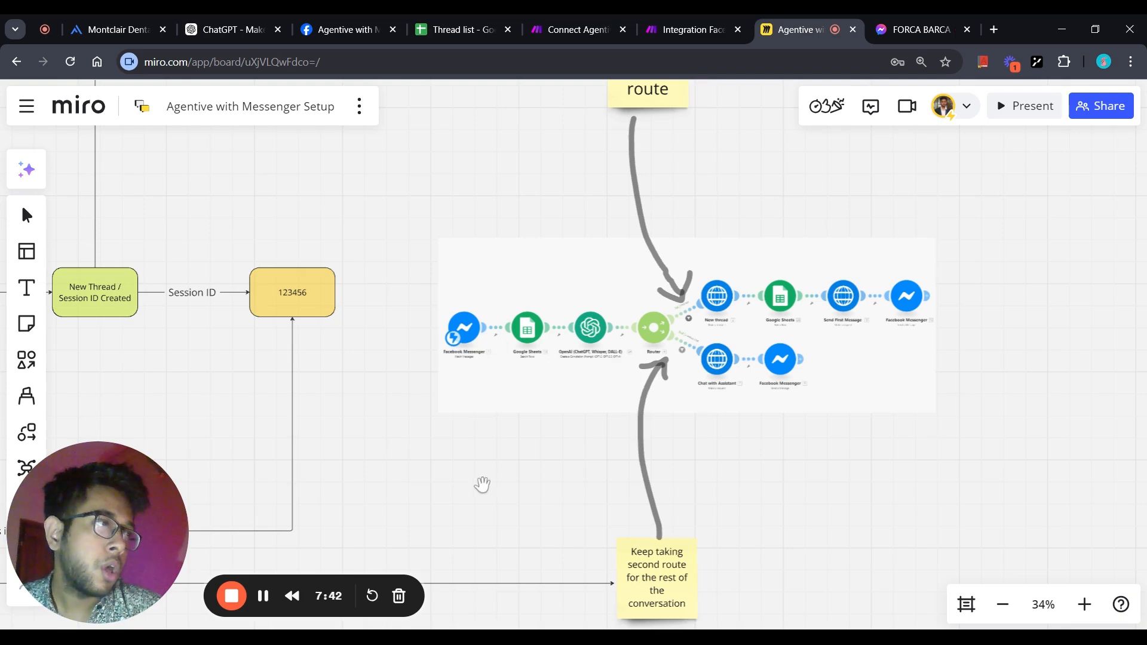
scroll(482, 484, "down", 2)
scroll(483, 484, "down", 2)
left_click_drag(482, 484, 804, 412)
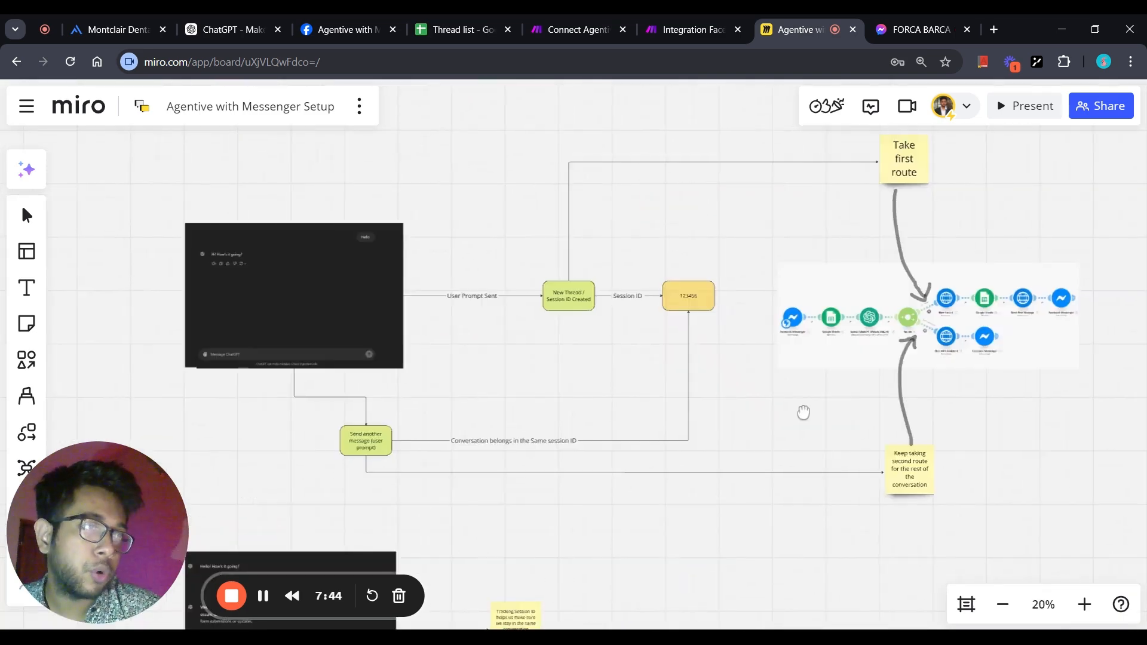
scroll(804, 410, "down", 1)
scroll(804, 411, "down", 3)
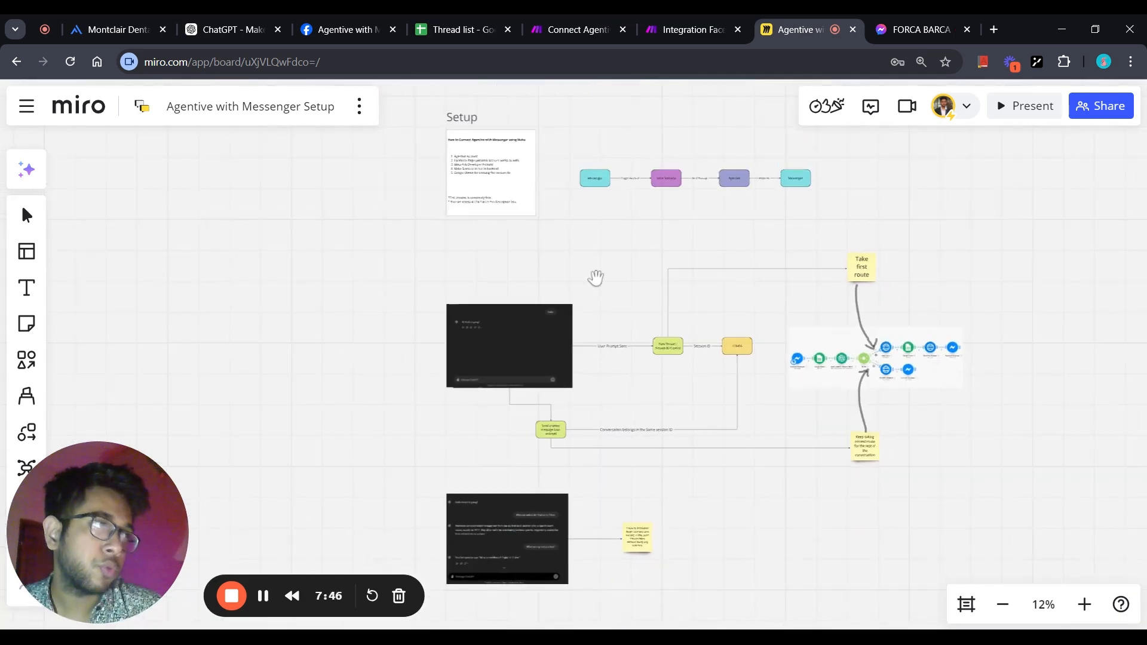
scroll(596, 276, "up", 1)
scroll(595, 277, "up", 2)
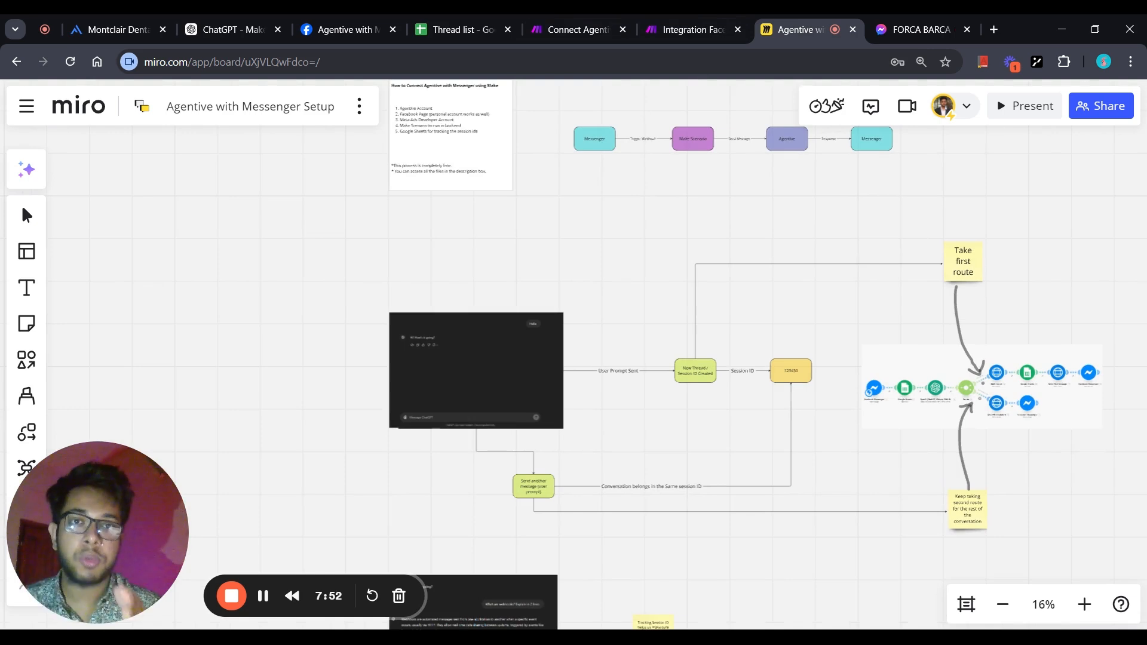
scroll(714, 220, "up", 2)
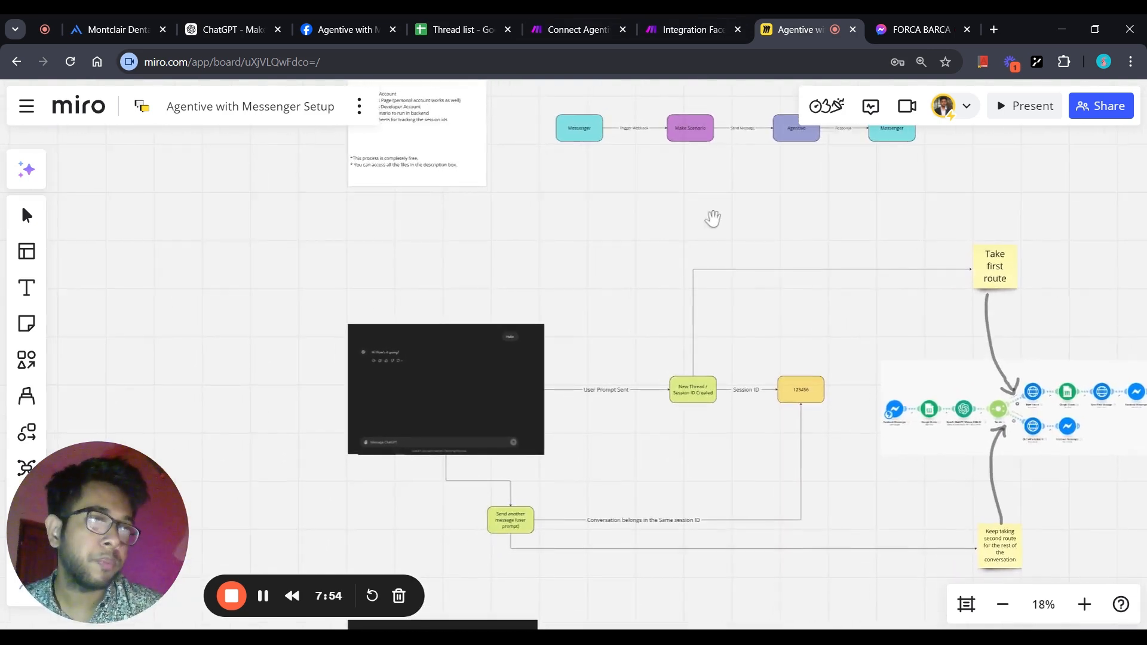
left_click_drag(715, 220, 629, 316)
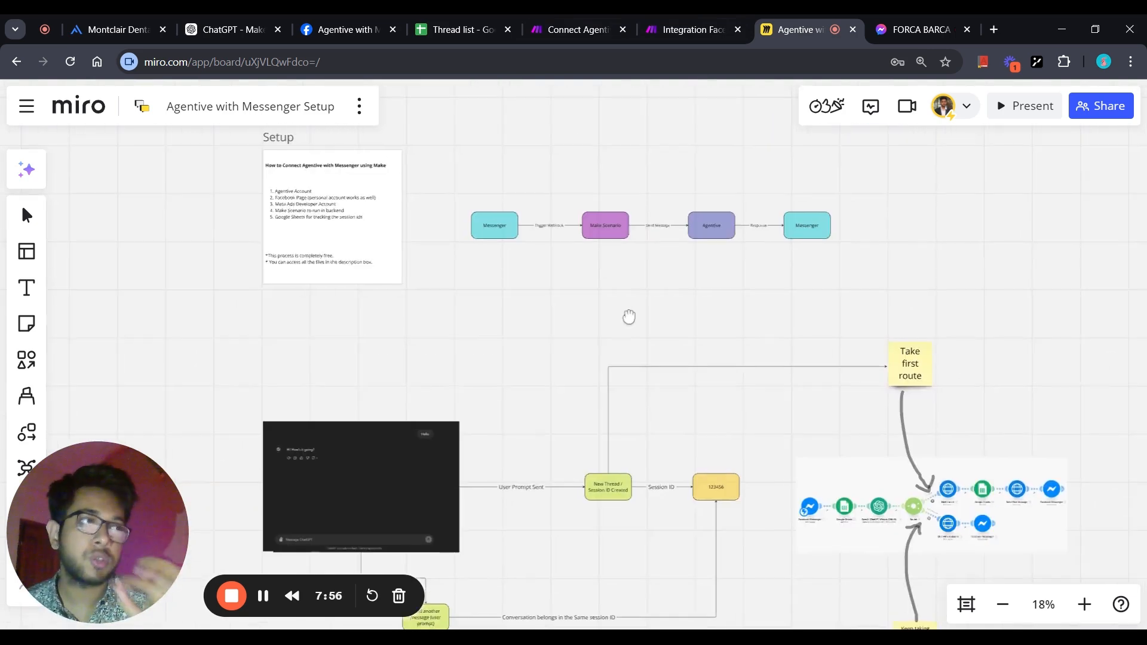
scroll(630, 316, "down", 3)
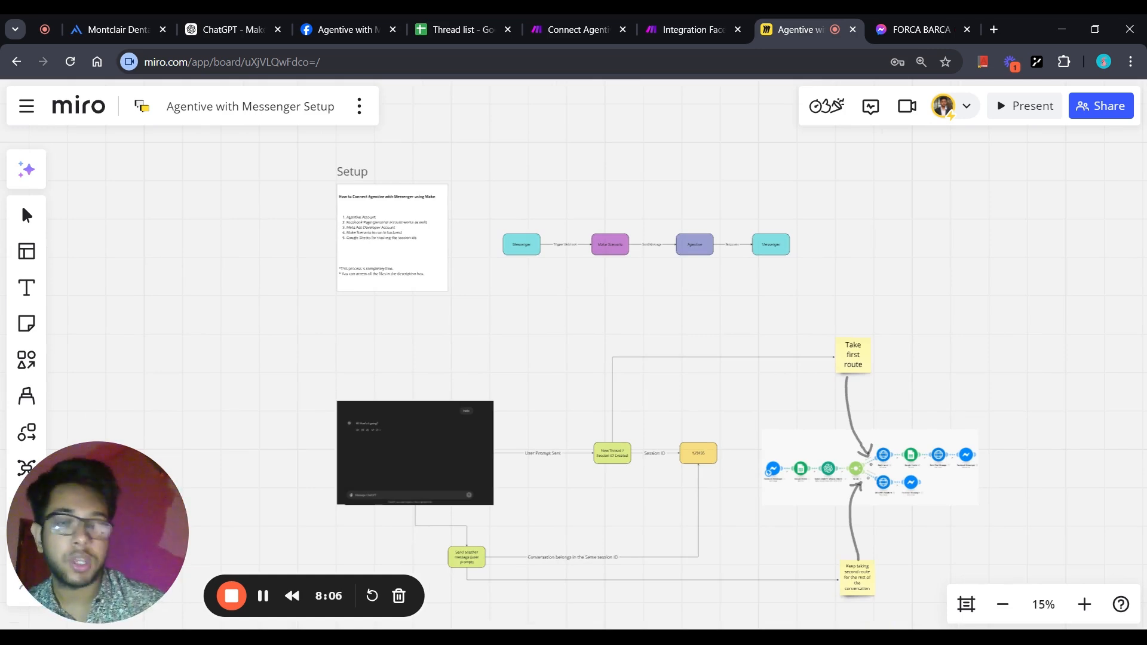
scroll(628, 315, "up", 5)
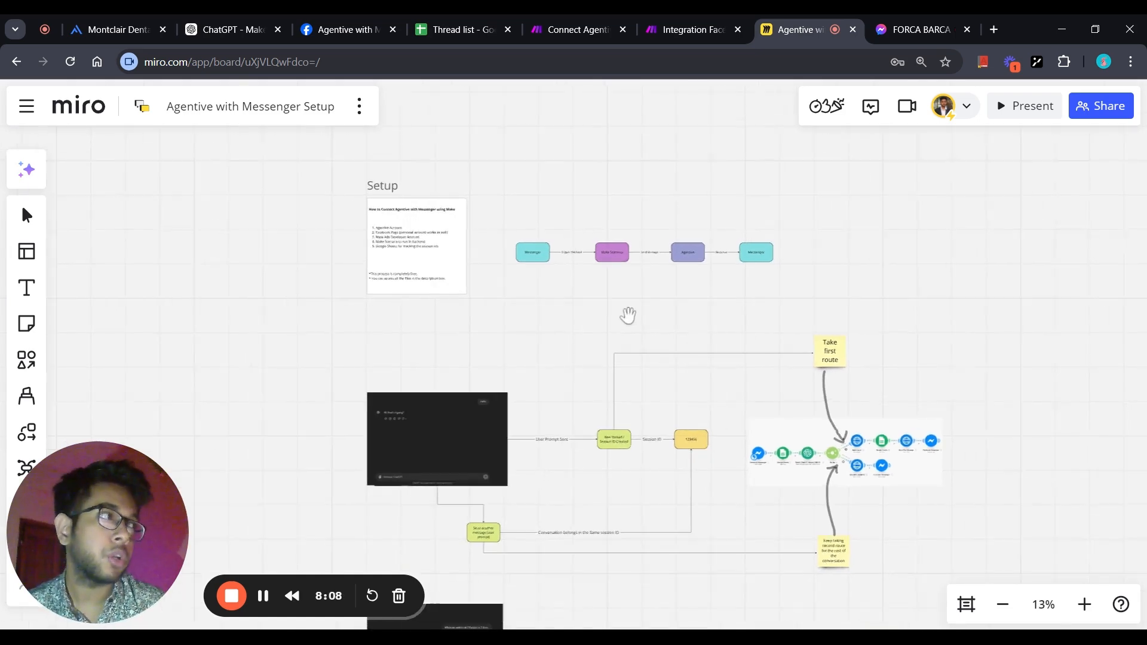
scroll(629, 315, "down", 1)
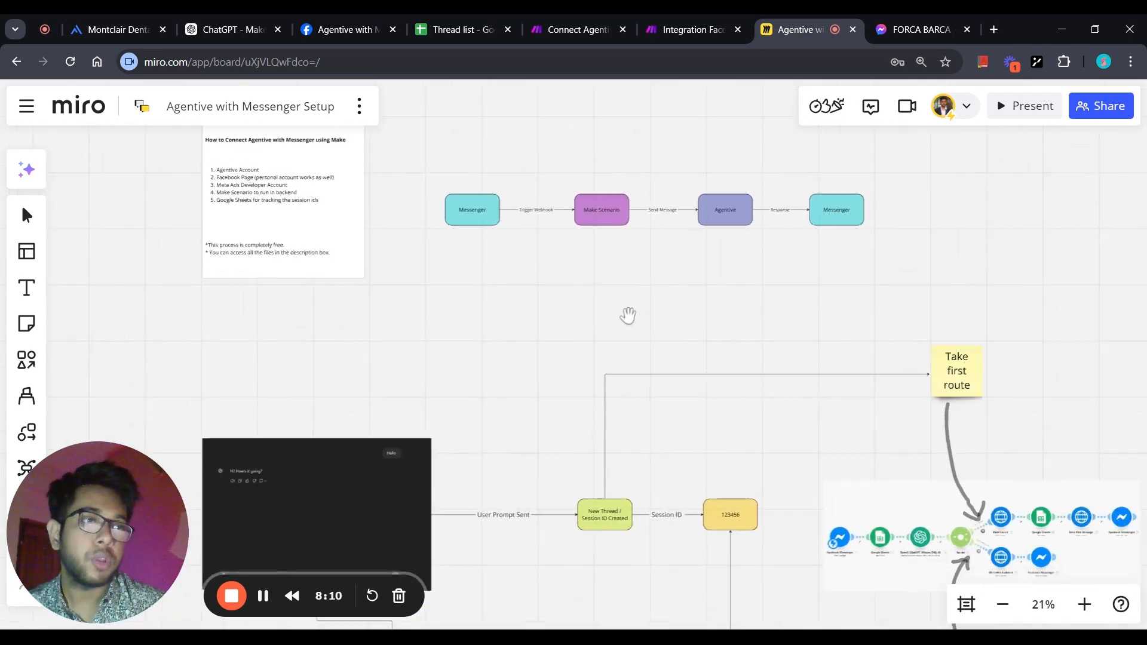